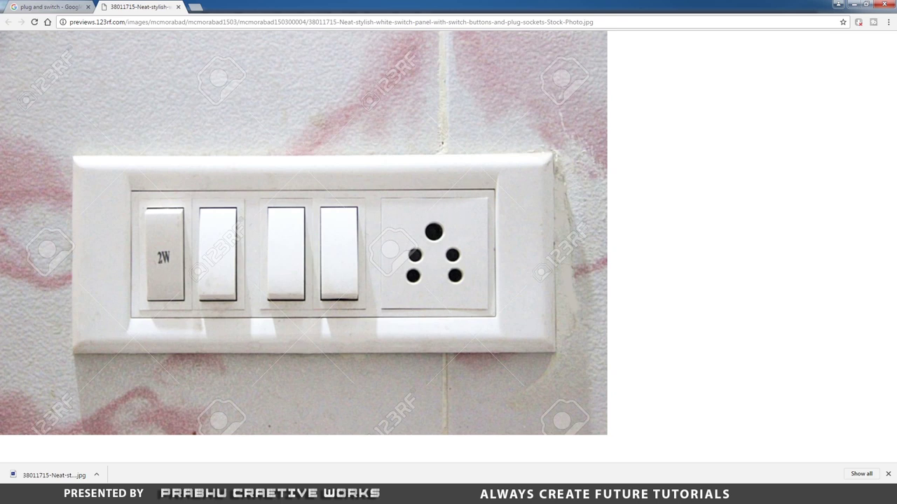
Switch to Maya and create a polygon pipe at the origin in the top view.
{"action": "left_click", "coordinate": [430, 451]}
{"action": "key", "text": "space"}
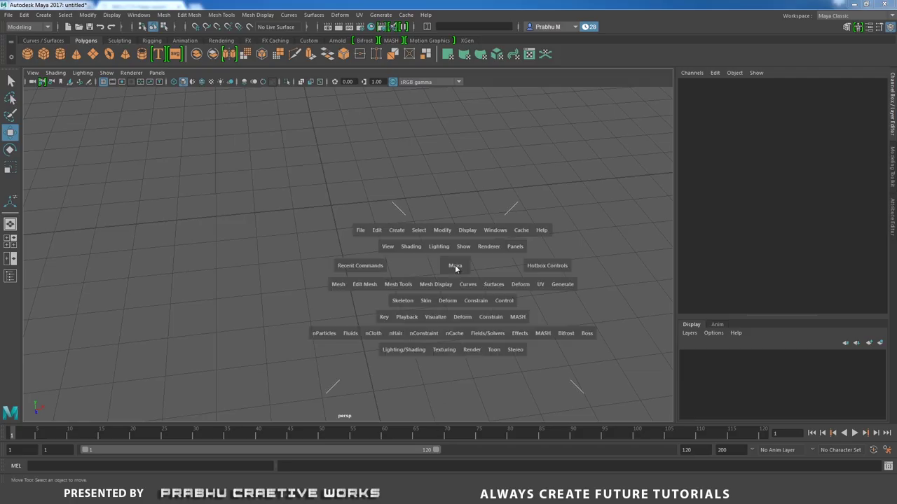
{"action": "left_click", "coordinate": [452, 268]}
{"action": "left_click_drag", "start_coordinate": [453, 268], "coordinate": [420, 263]}
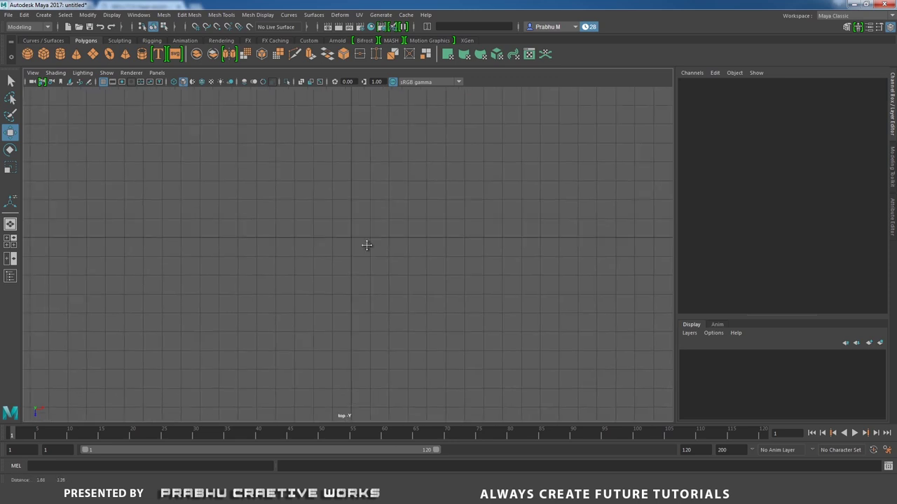
{"action": "left_click", "coordinate": [43, 15]}
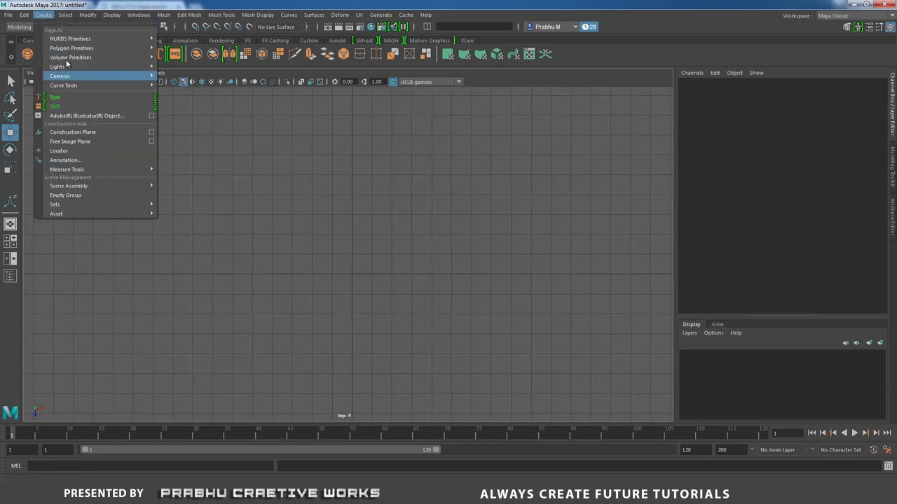
{"action": "mouse_move", "coordinate": [70, 48]}
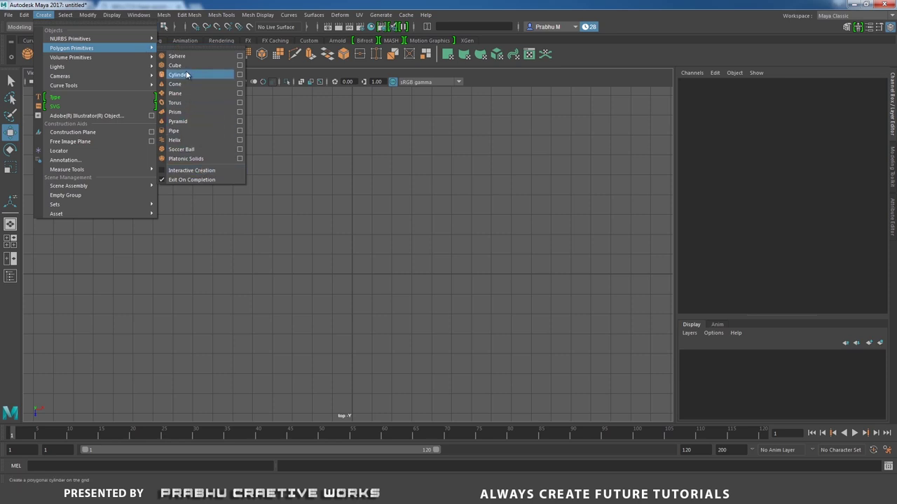
{"action": "left_click", "coordinate": [183, 131]}
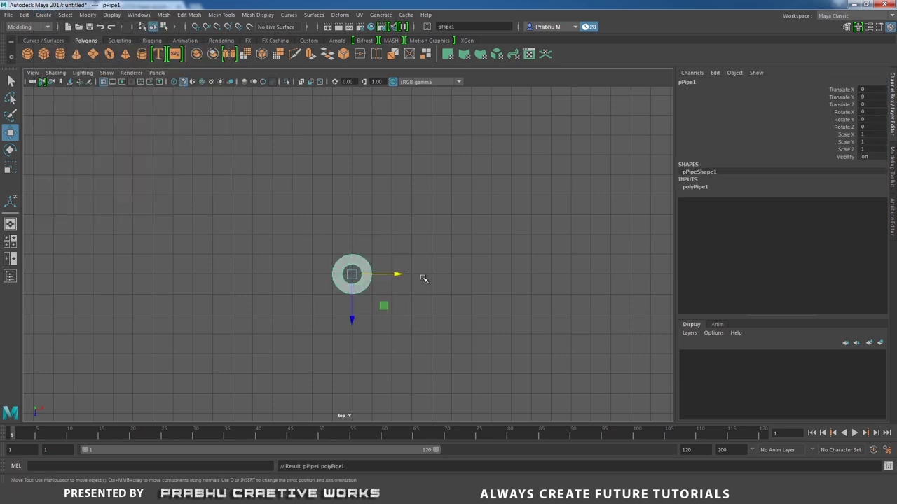
Set the pipe's Subdivisions Axis to 8 and its Thickness to 0.3.
{"action": "left_click", "coordinate": [686, 189]}
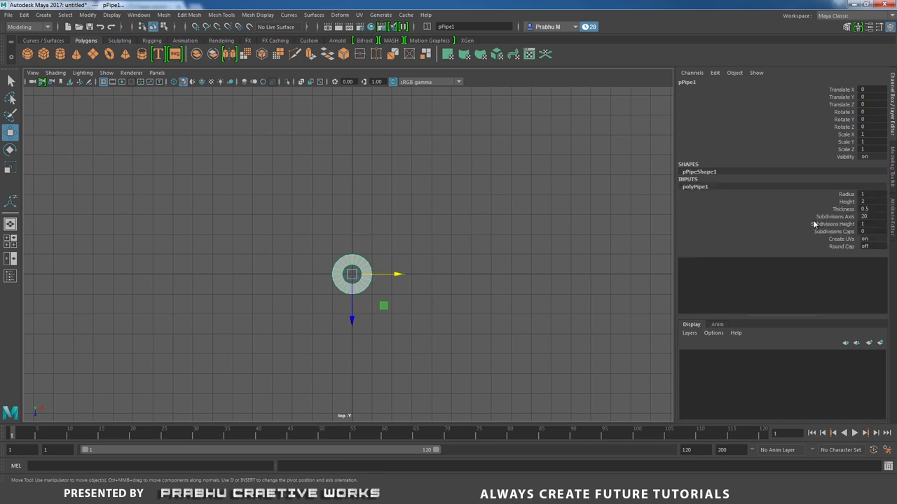
{"action": "left_click", "coordinate": [875, 216]}
{"action": "key", "text": "Return"}
{"action": "left_click", "coordinate": [872, 208]}
{"action": "key", "text": "Return"}
Scale the pipe down uniformly to about 0.765.
{"action": "middle_click_drag", "start_coordinate": [471, 273], "coordinate": [486, 240], "text": "alt"}
{"action": "key", "text": "r"}
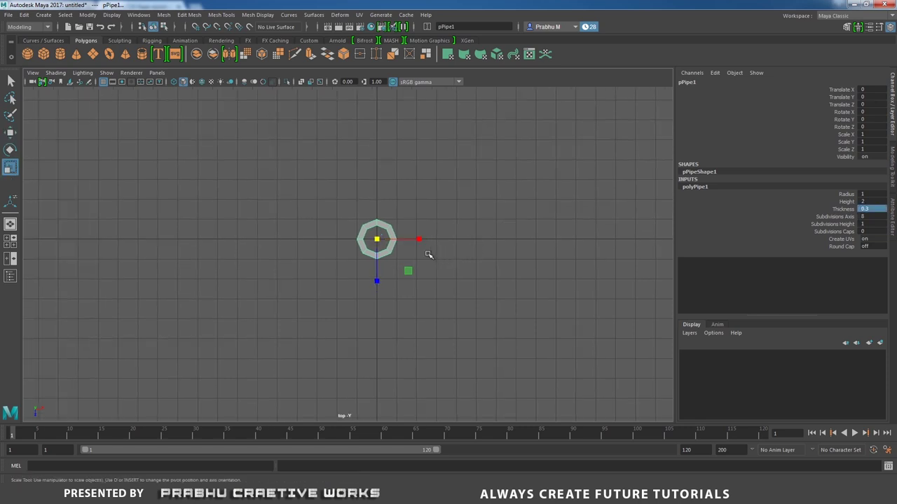
{"action": "left_click_drag", "start_coordinate": [379, 241], "coordinate": [369, 241]}
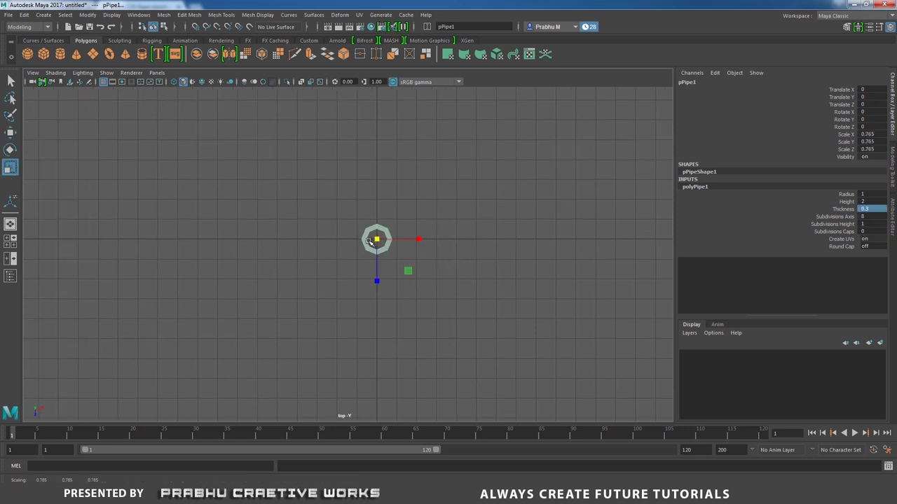
Select the pipe's side and bottom faces in the front view and delete them, keeping only the flat top ring.
{"action": "key", "text": "space"}
{"action": "left_click_drag", "start_coordinate": [433, 265], "coordinate": [436, 284]}
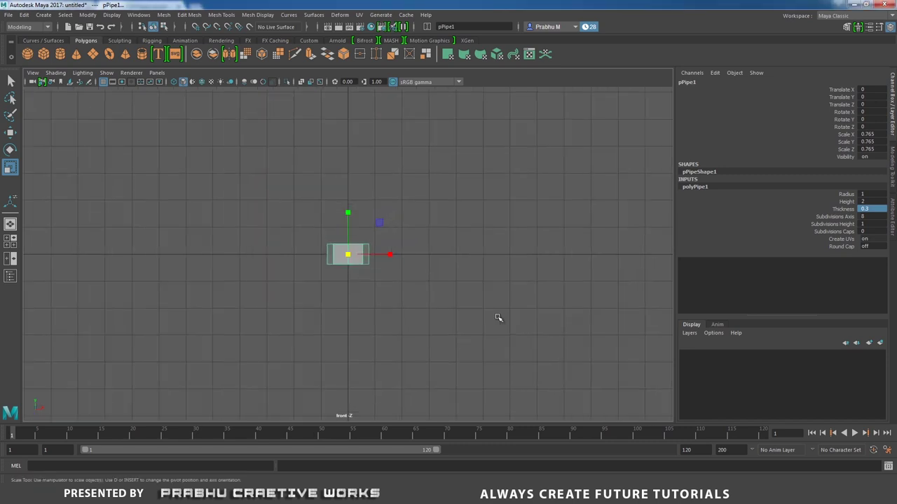
{"action": "middle_click_drag", "start_coordinate": [438, 265], "coordinate": [449, 252], "text": "alt"}
{"action": "right_click_drag", "start_coordinate": [452, 254], "coordinate": [605, 284], "text": "alt"}
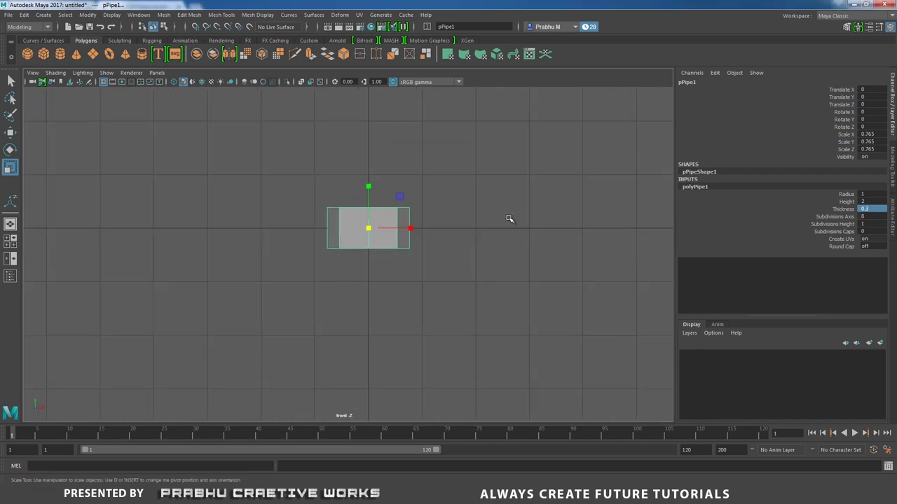
{"action": "right_click_drag", "start_coordinate": [507, 217], "coordinate": [511, 243]}
{"action": "left_click_drag", "start_coordinate": [312, 230], "coordinate": [459, 286]}
{"action": "key", "text": "space"}
{"action": "left_click_drag", "start_coordinate": [390, 260], "coordinate": [414, 252]}
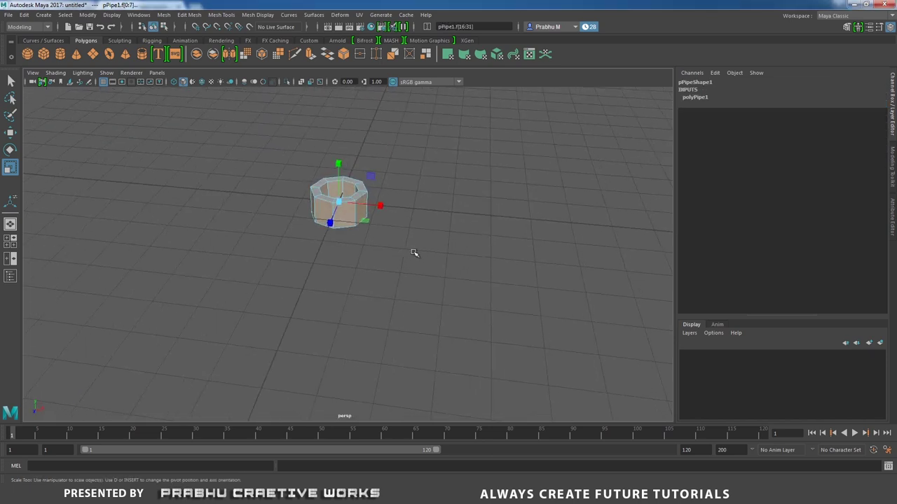
{"action": "left_click", "coordinate": [412, 250]}
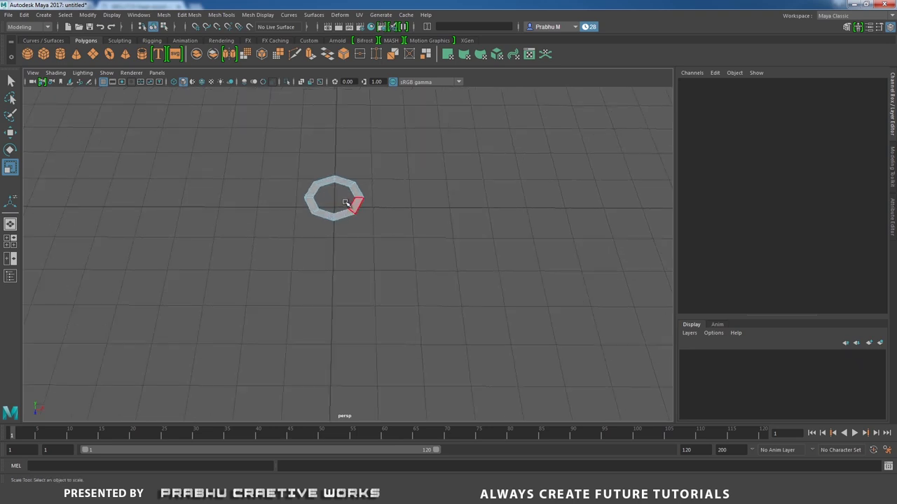
Return the ring to object selection and center its pivot.
{"action": "right_click", "coordinate": [346, 203]}
{"action": "left_click", "coordinate": [390, 188]}
{"action": "left_click_drag", "start_coordinate": [370, 234], "coordinate": [330, 238], "text": "alt"}
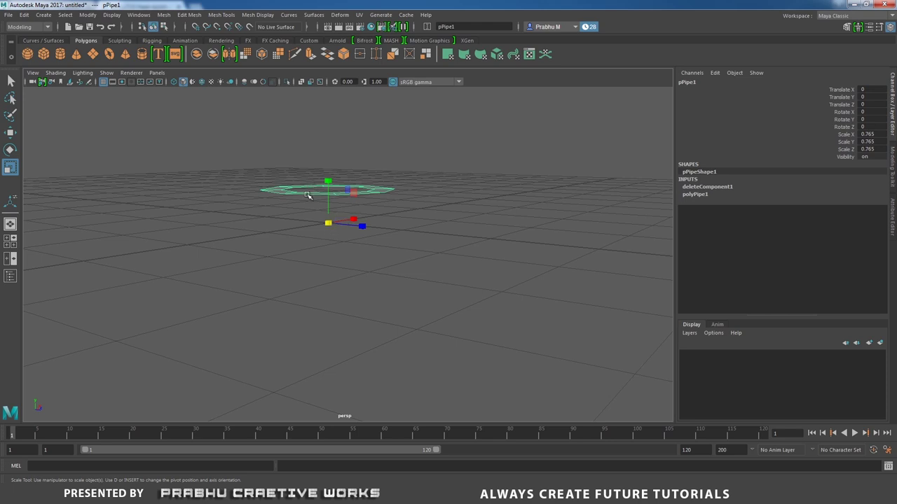
{"action": "left_click_drag", "start_coordinate": [307, 197], "coordinate": [307, 210], "text": "alt"}
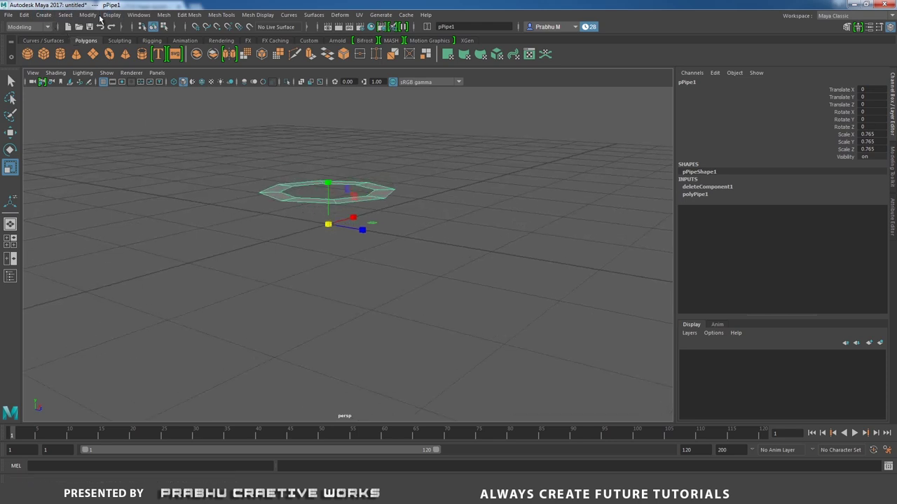
{"action": "left_click", "coordinate": [87, 15]}
{"action": "left_click", "coordinate": [108, 82]}
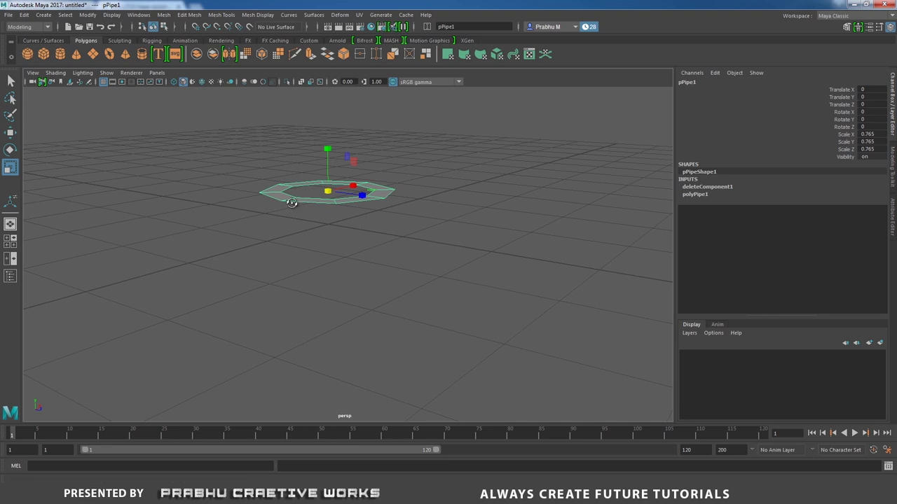
Lower the ring onto the grid line in the front view, to Translate Y about -0.375.
{"action": "key", "text": "w"}
{"action": "left_click_drag", "start_coordinate": [307, 237], "coordinate": [310, 256]}
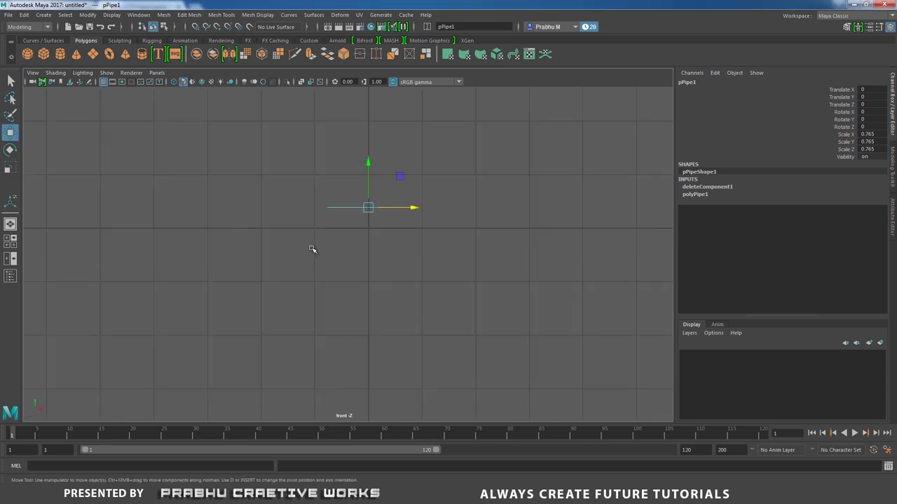
{"action": "scroll", "coordinate": [419, 273], "scroll_direction": "up", "scroll_amount": 2}
{"action": "left_click_drag", "start_coordinate": [374, 150], "coordinate": [375, 177]}
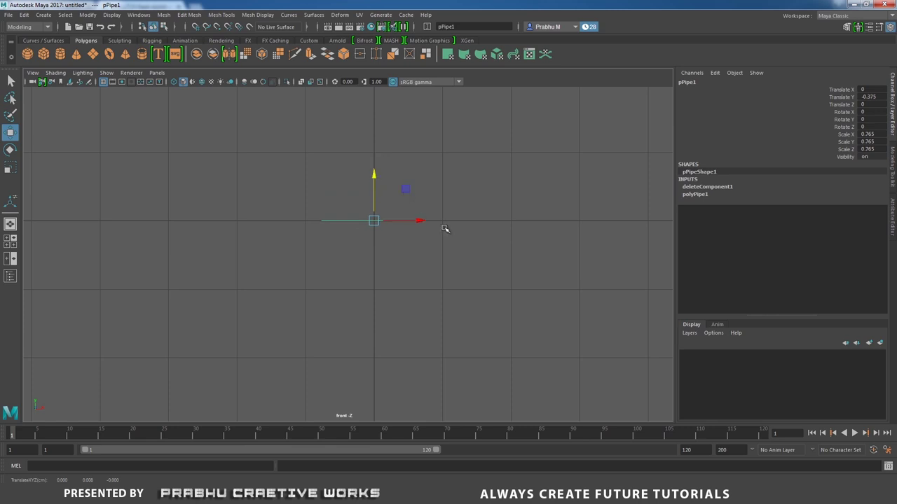
Duplicate the ring in the top view, placing the copy at Translate Z about -2.393 and the original at Translate X about -1.54.
{"action": "key", "text": "space"}
{"action": "left_click_drag", "start_coordinate": [445, 232], "coordinate": [404, 232]}
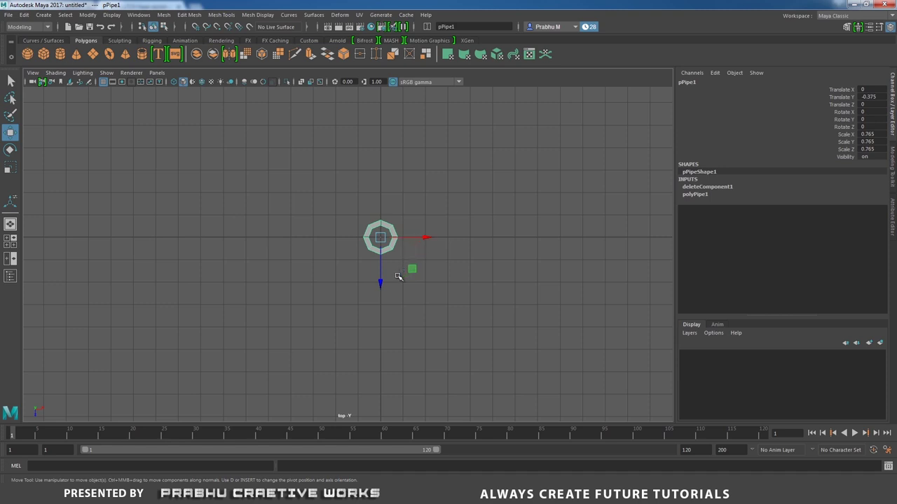
{"action": "key", "text": "ctrl+d"}
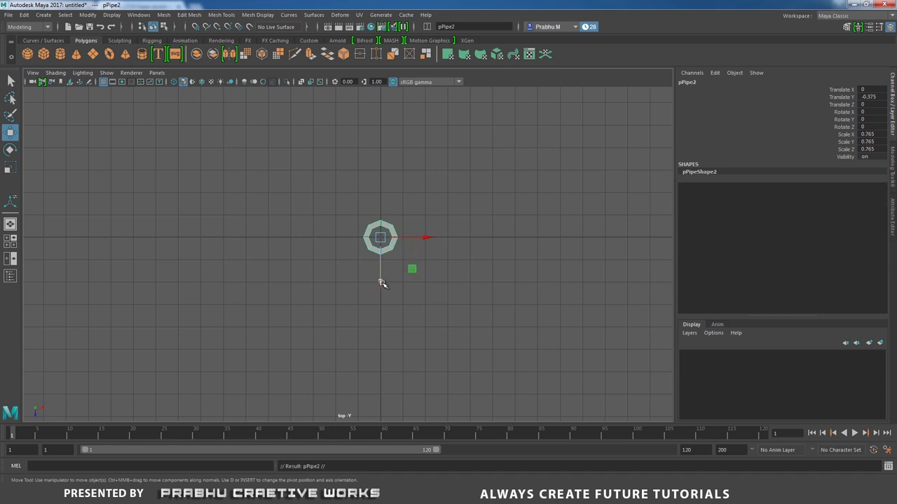
{"action": "left_click_drag", "start_coordinate": [381, 282], "coordinate": [389, 238]}
{"action": "left_click", "coordinate": [397, 241]}
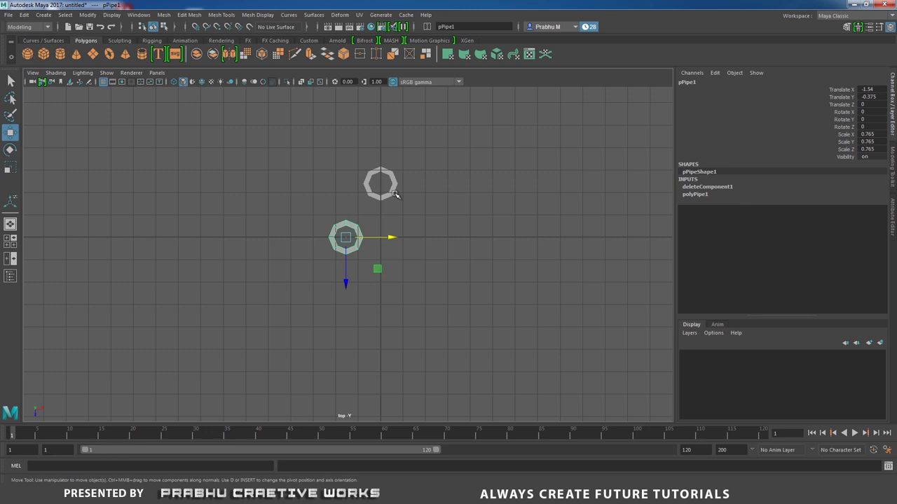
Scale the upper ring up slightly and uniformly so it is larger than the original ring.
{"action": "left_click", "coordinate": [393, 195]}
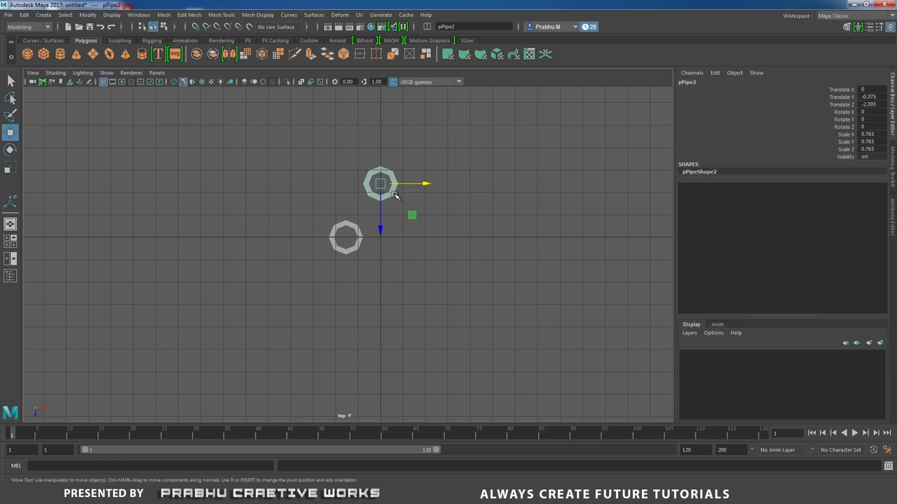
{"action": "key", "text": "r"}
{"action": "left_click_drag", "start_coordinate": [380, 184], "coordinate": [384, 184]}
Move the smaller ring farther from the centre line, to Translate X about -1.664.
{"action": "left_click", "coordinate": [360, 238]}
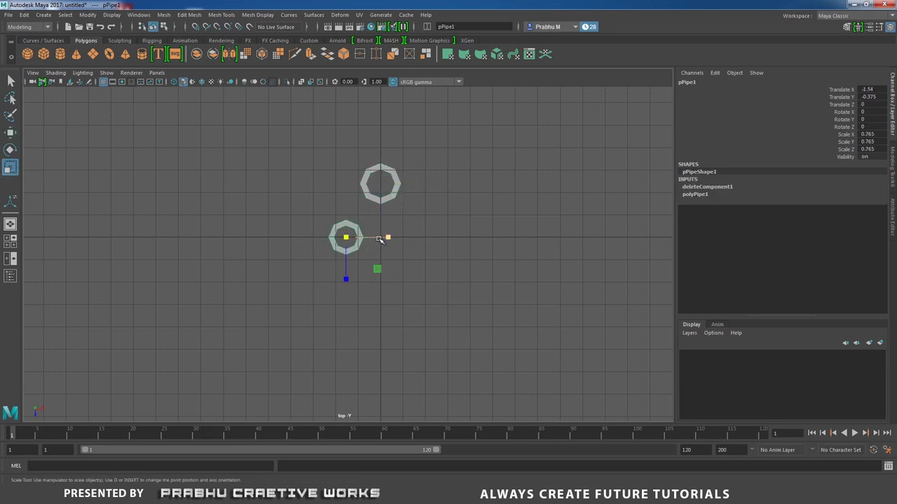
{"action": "key", "text": "w"}
{"action": "left_click_drag", "start_coordinate": [390, 239], "coordinate": [387, 239]}
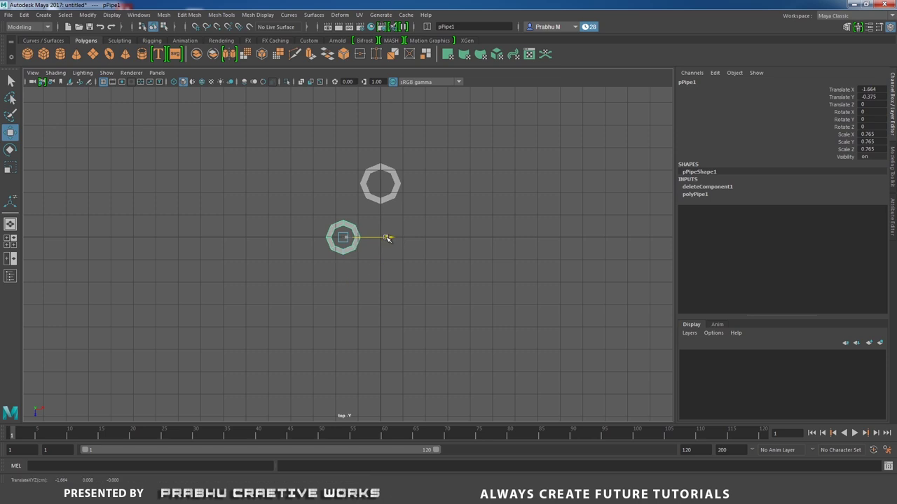
Duplicate the smaller ring and move the copy's pivot to the vertical centre line of the grid.
{"action": "middle_click_drag", "start_coordinate": [414, 241], "coordinate": [420, 205], "text": "alt"}
{"action": "right_click_drag", "start_coordinate": [426, 231], "coordinate": [464, 265], "text": "alt"}
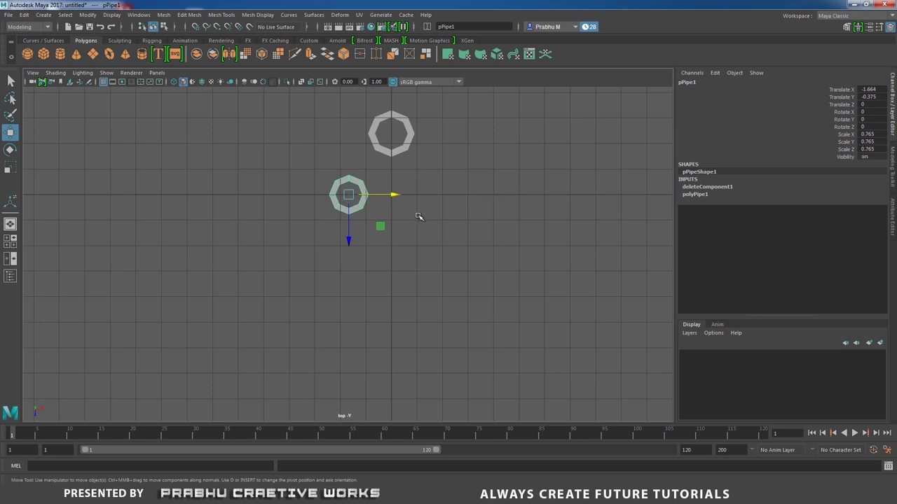
{"action": "key", "text": "ctrl+d"}
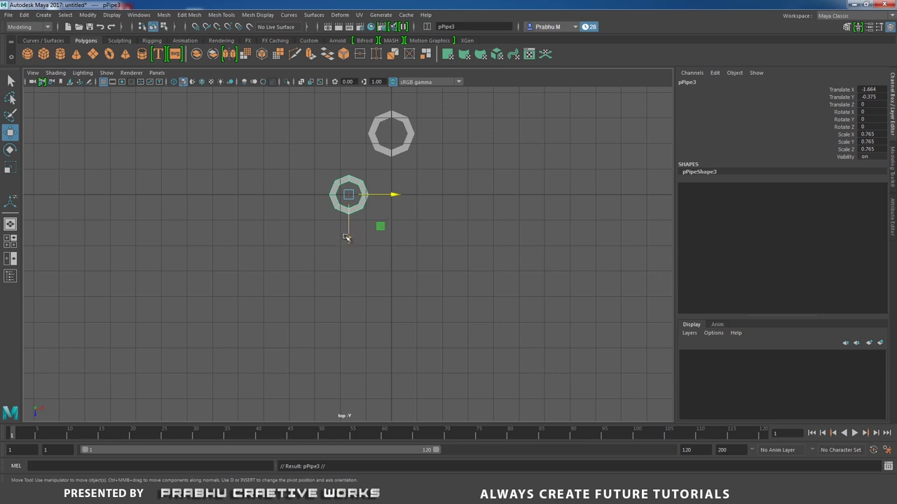
{"action": "key", "text": "d"}
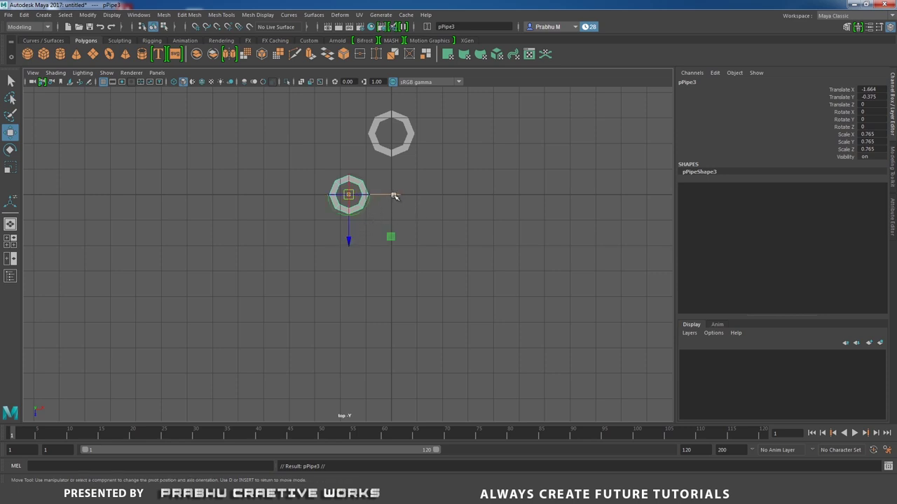
{"action": "left_click_drag", "start_coordinate": [395, 196], "coordinate": [437, 199]}
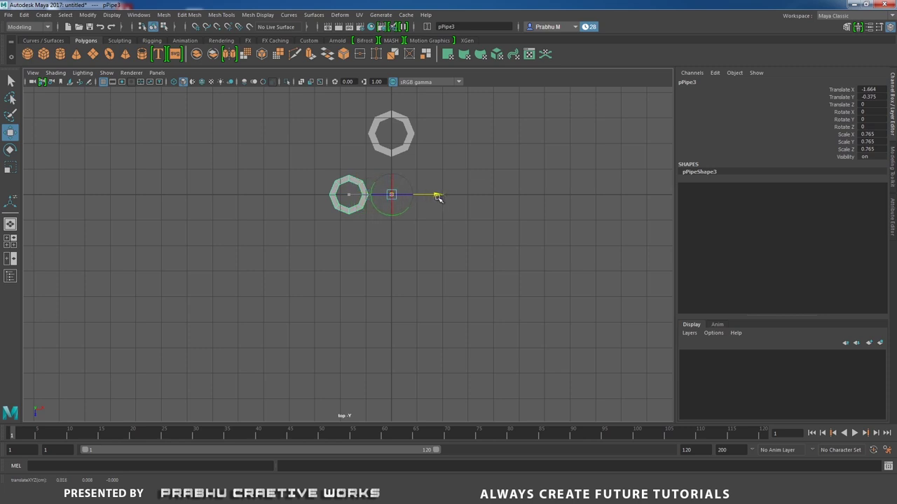
{"action": "key", "text": "d"}
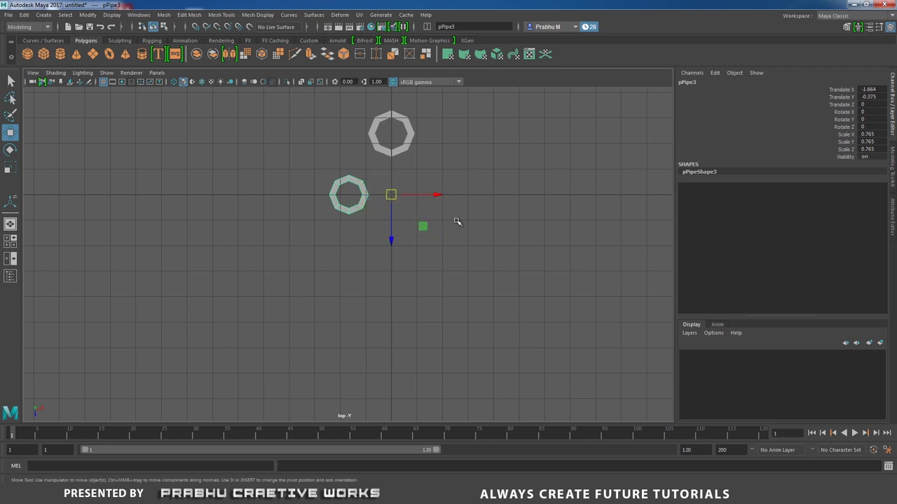
Mirror the duplicated ring across the centre line by setting its Scale X to -0.765, and deselect it.
{"action": "double_click", "coordinate": [866, 134]}
{"action": "key", "text": "Tab"}
{"action": "key", "text": "Tab"}
{"action": "key", "text": "Return"}
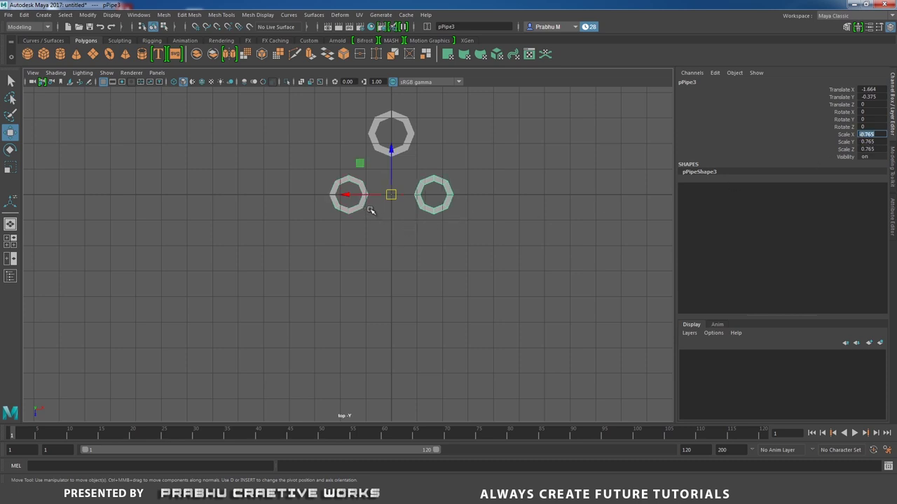
{"action": "left_click", "coordinate": [402, 222]}
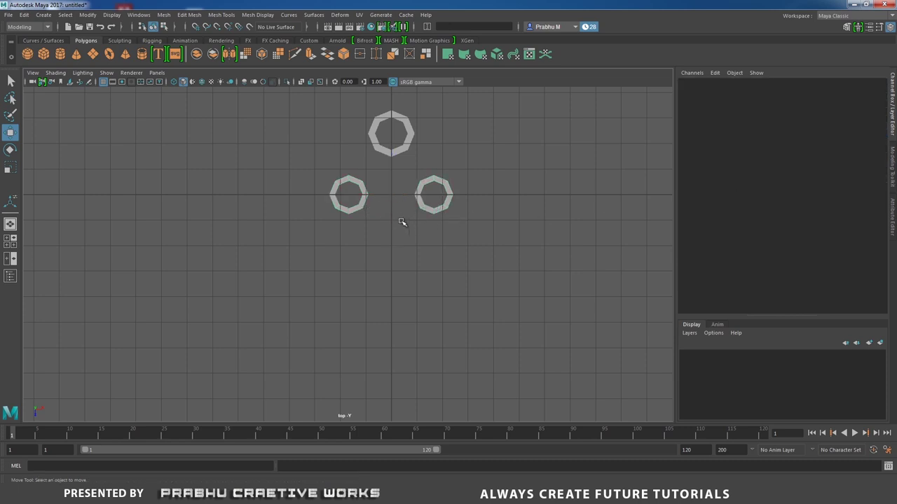
Duplicate the left ring and place the copy below it at about Translate X -2.098 and Translate Z 2.219.
{"action": "scroll", "coordinate": [402, 222], "scroll_direction": "up", "scroll_amount": 1}
{"action": "left_click", "coordinate": [363, 205]}
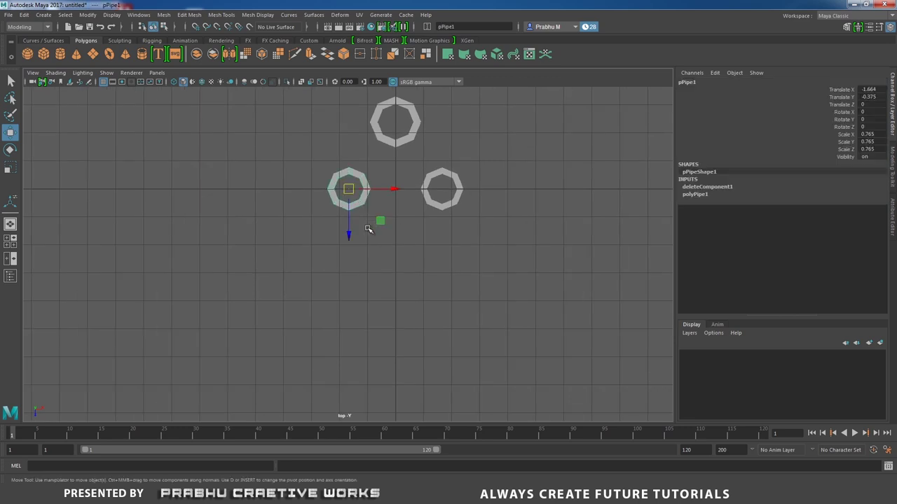
{"action": "key", "text": "ctrl+d"}
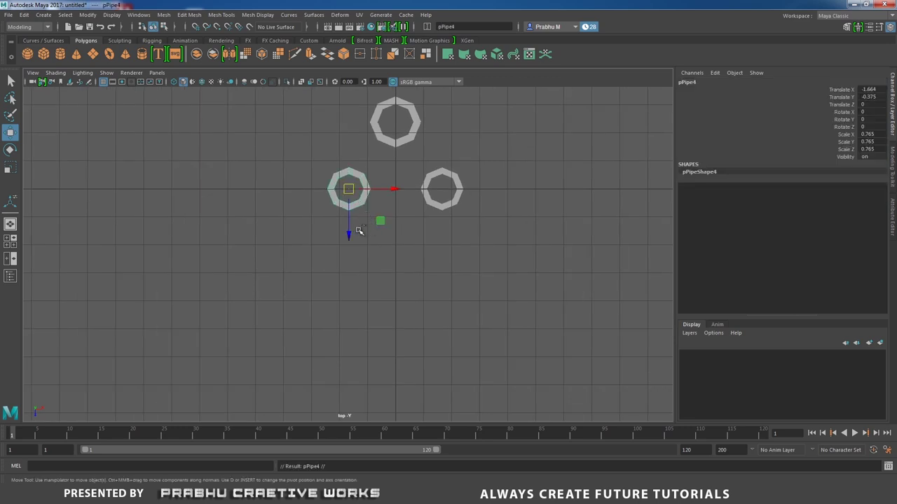
{"action": "left_click_drag", "start_coordinate": [349, 235], "coordinate": [349, 299]}
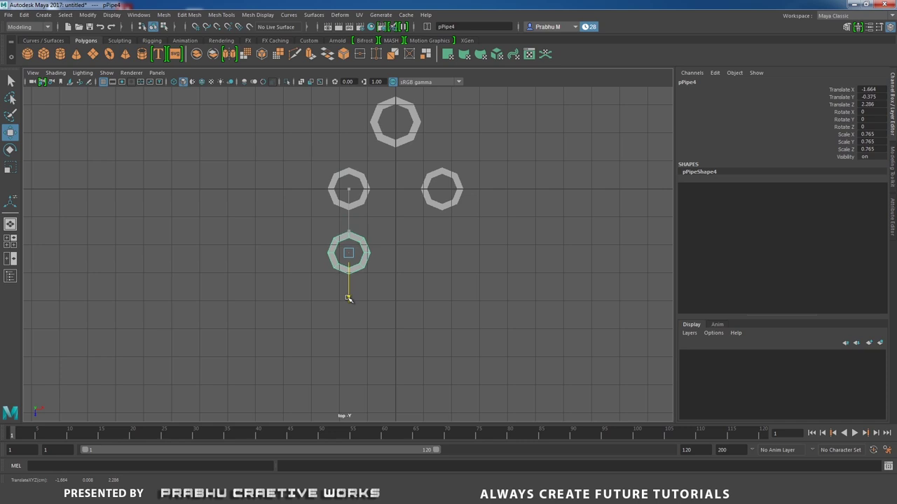
{"action": "left_click_drag", "start_coordinate": [394, 253], "coordinate": [385, 256]}
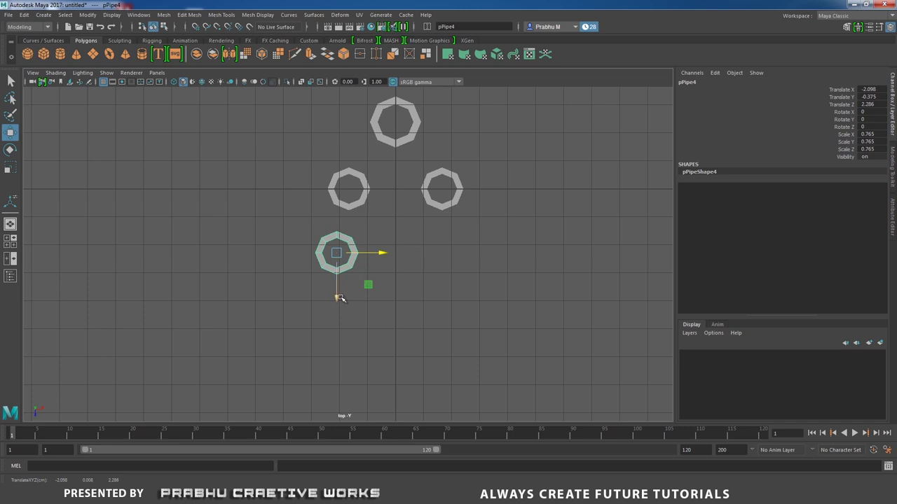
{"action": "left_click_drag", "start_coordinate": [338, 295], "coordinate": [337, 296]}
Duplicate the lower left ring and move the copy's pivot to the vertical centre line of the grid.
{"action": "key", "text": "ctrl+d"}
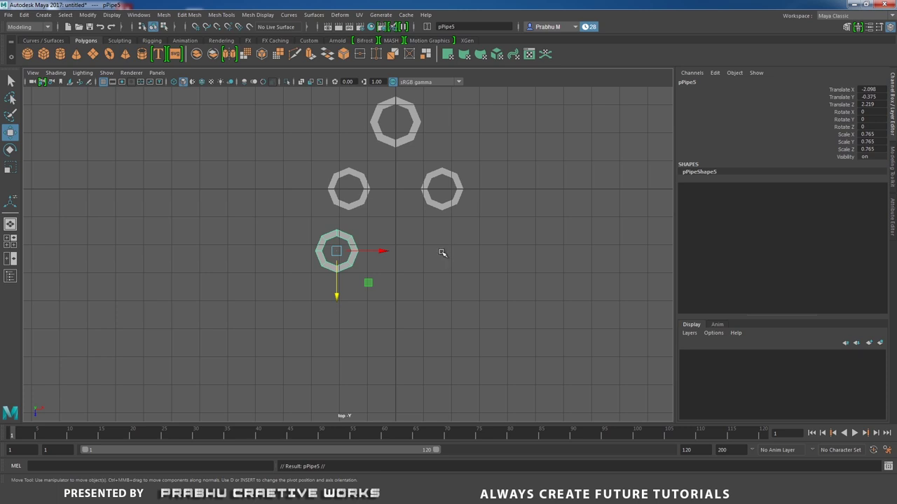
{"action": "key", "text": "d"}
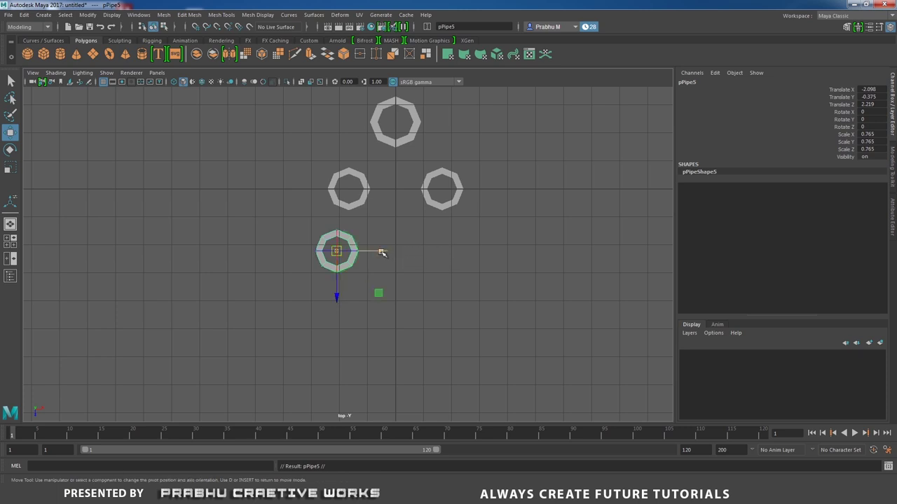
{"action": "left_click_drag", "start_coordinate": [382, 252], "coordinate": [441, 251]}
{"action": "key", "text": "Insert"}
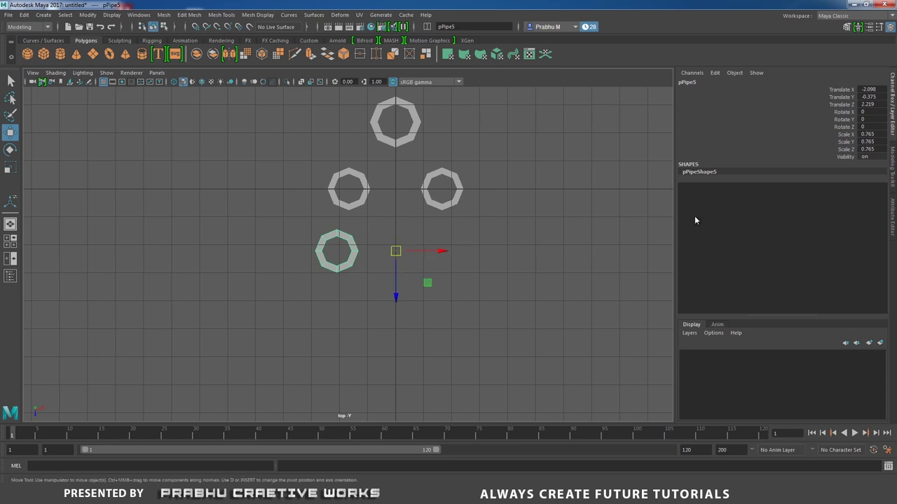
Mirror the lower ring's copy across the centre line by setting its Scale X to -0.765, and deselect it.
{"action": "double_click", "coordinate": [860, 135]}
{"action": "key", "text": "Return"}
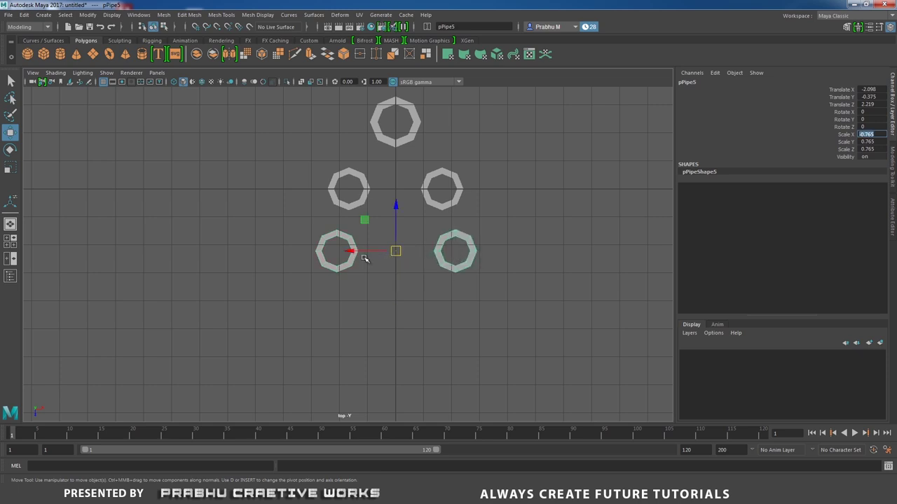
{"action": "left_click", "coordinate": [499, 259]}
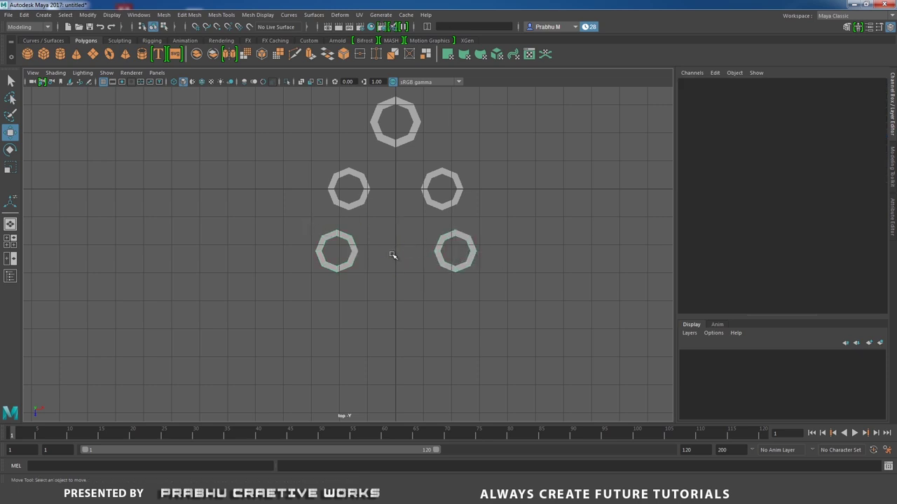
{"action": "left_click", "coordinate": [437, 252]}
{"action": "left_click", "coordinate": [532, 286]}
Select all five rings, open the Outliner, and combine the rings into a single mesh.
{"action": "scroll", "coordinate": [348, 177], "scroll_direction": "down", "scroll_amount": 2}
{"action": "middle_click_drag", "start_coordinate": [359, 178], "coordinate": [355, 212], "text": "alt"}
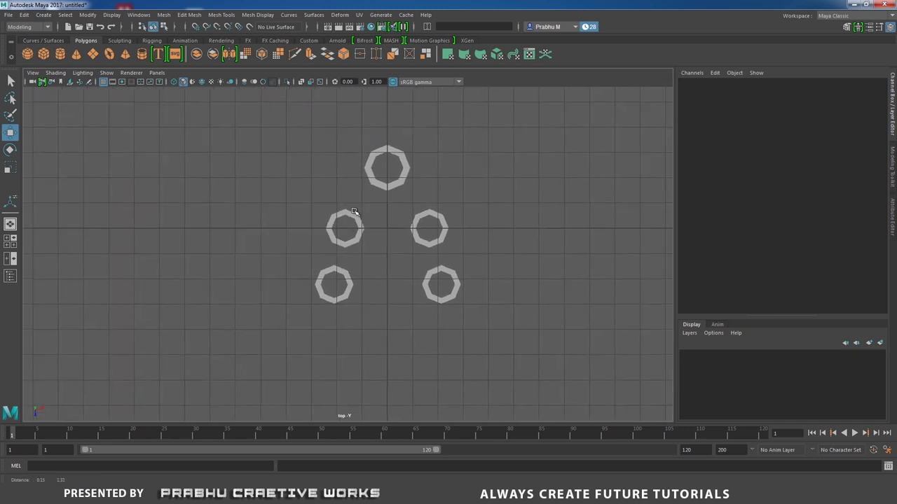
{"action": "left_click_drag", "start_coordinate": [284, 134], "coordinate": [491, 341]}
{"action": "left_click", "coordinate": [139, 14]}
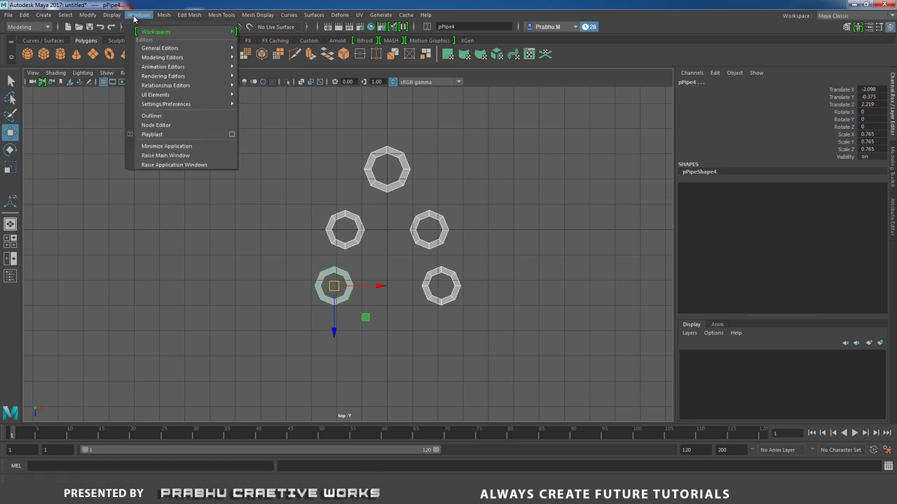
{"action": "left_click", "coordinate": [169, 117]}
{"action": "left_click_drag", "start_coordinate": [253, 99], "coordinate": [172, 91]}
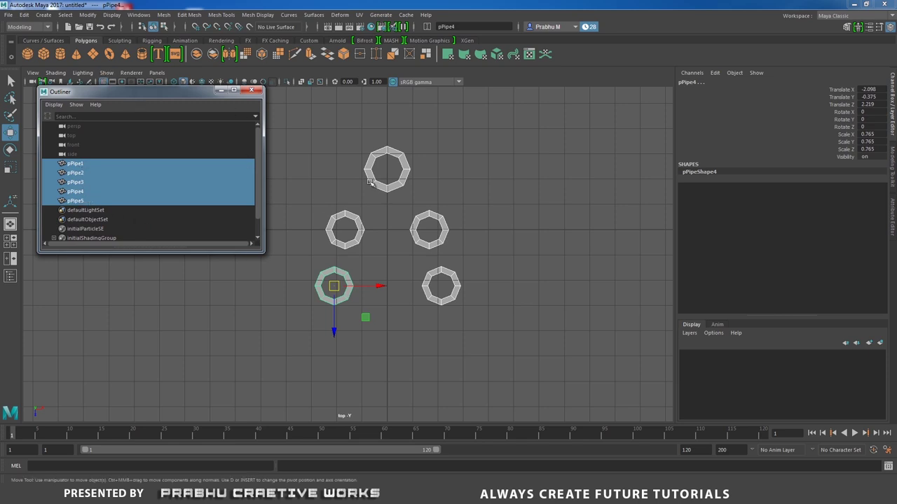
{"action": "right_click_drag", "start_coordinate": [379, 188], "coordinate": [363, 354], "text": "shift"}
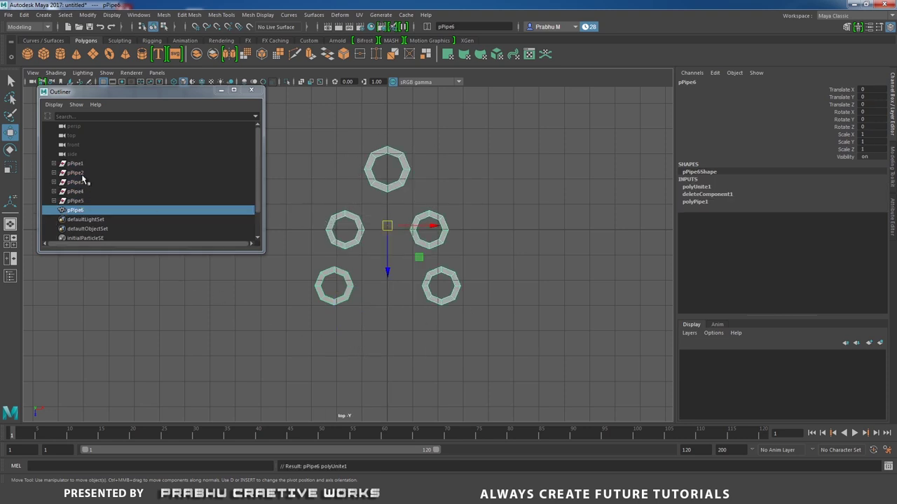
Delete the construction history of the combined ring mesh and close the Outliner.
{"action": "left_click", "coordinate": [86, 210]}
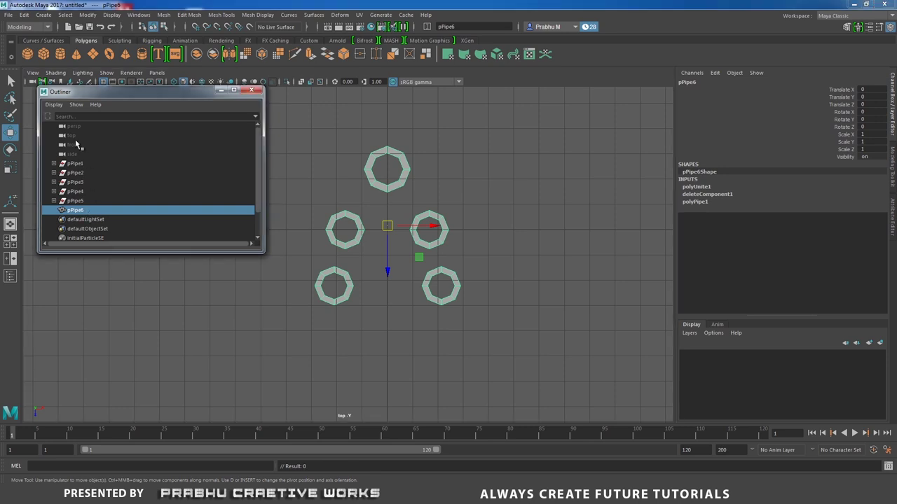
{"action": "left_click", "coordinate": [24, 14]}
{"action": "mouse_move", "coordinate": [69, 126]}
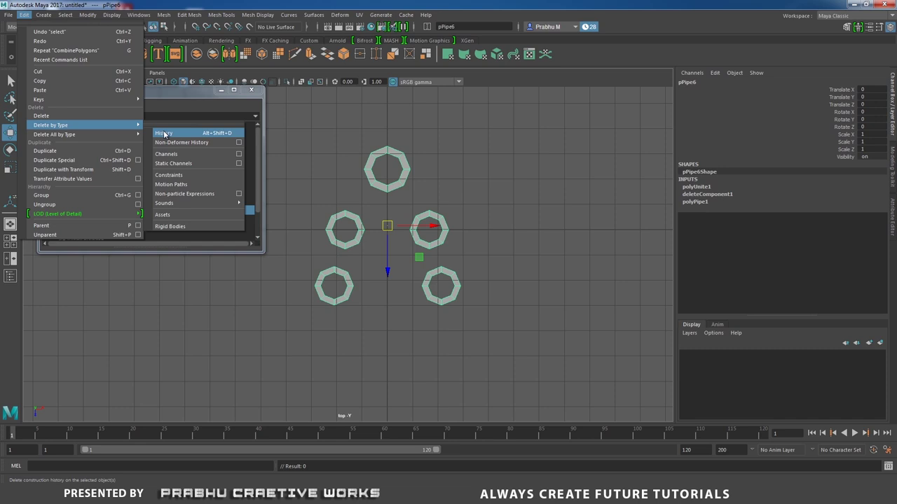
{"action": "left_click", "coordinate": [164, 133]}
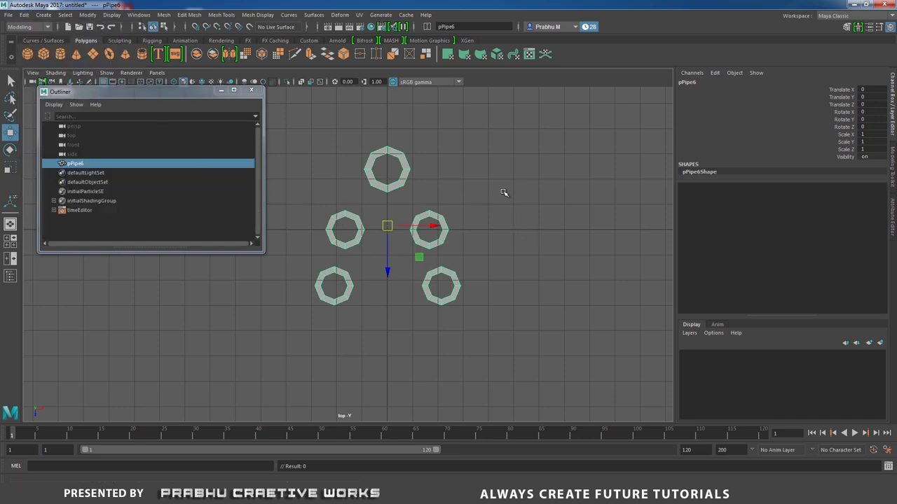
{"action": "middle_click_drag", "start_coordinate": [419, 161], "coordinate": [434, 162], "text": "alt"}
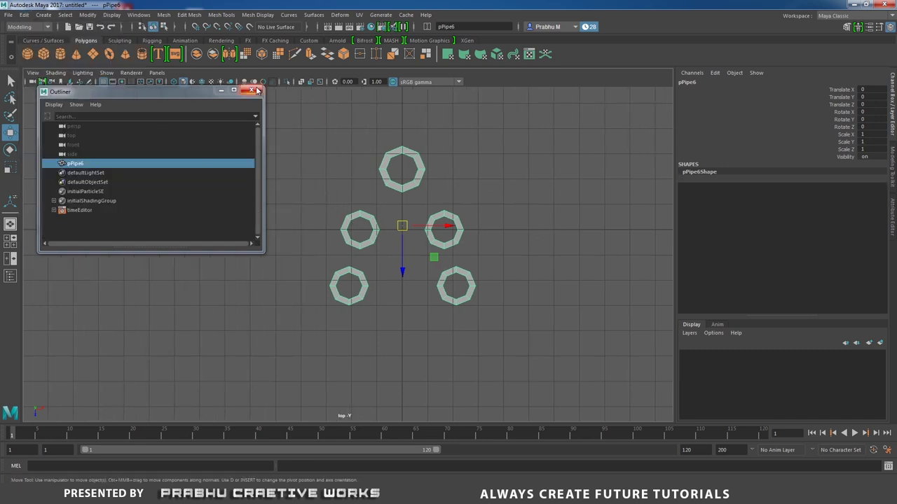
{"action": "left_click", "coordinate": [256, 89]}
Bridge the facing outer edges of the two middle rings, using 3 divisions.
{"action": "right_click_drag", "start_coordinate": [448, 203], "coordinate": [590, 244], "text": "alt"}
{"action": "middle_click_drag", "start_coordinate": [590, 244], "coordinate": [514, 258], "text": "alt"}
{"action": "right_click", "coordinate": [327, 213]}
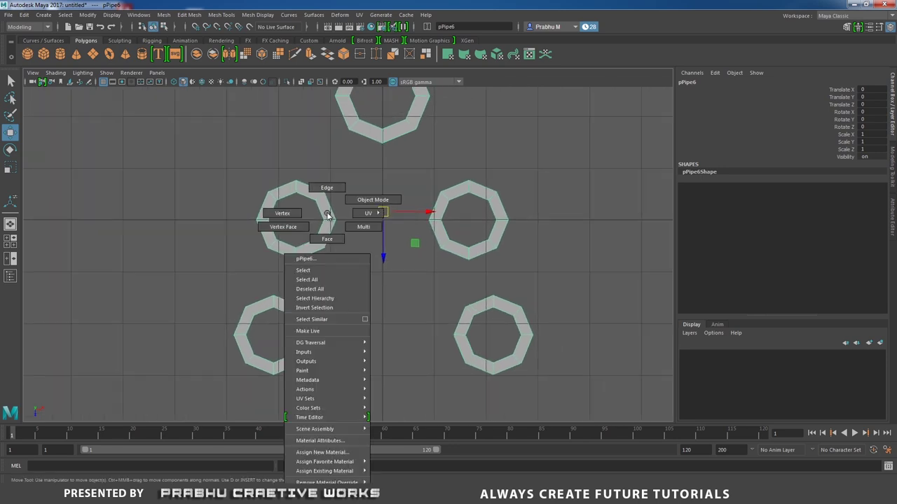
{"action": "left_click", "coordinate": [326, 188]}
{"action": "left_click", "coordinate": [330, 204]}
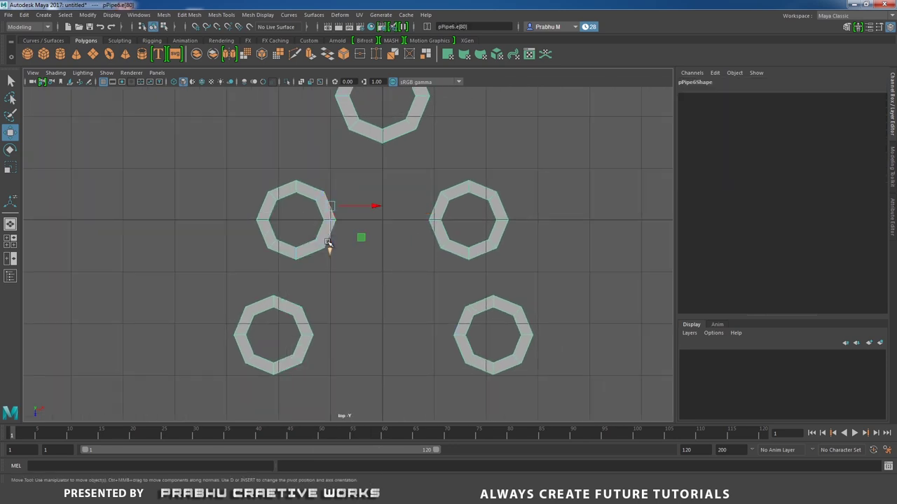
{"action": "left_click", "coordinate": [434, 221], "text": "shift"}
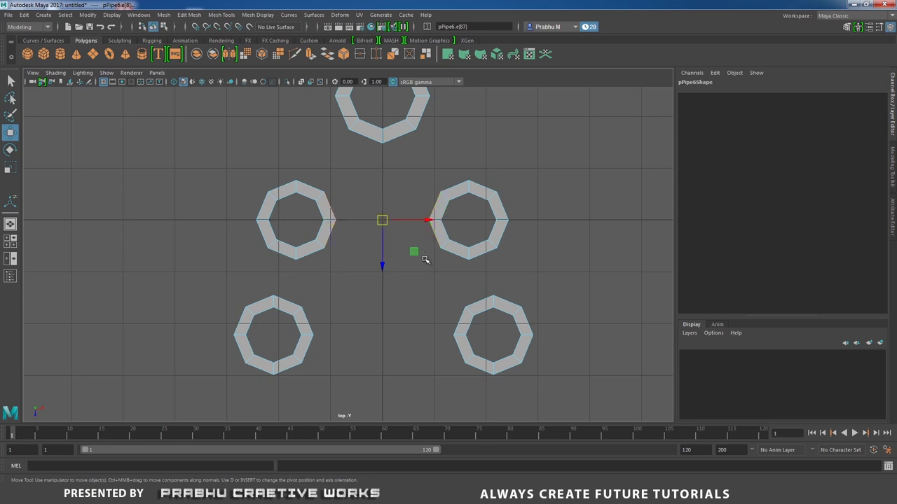
{"action": "right_click_drag", "start_coordinate": [424, 259], "coordinate": [424, 362], "text": "shift"}
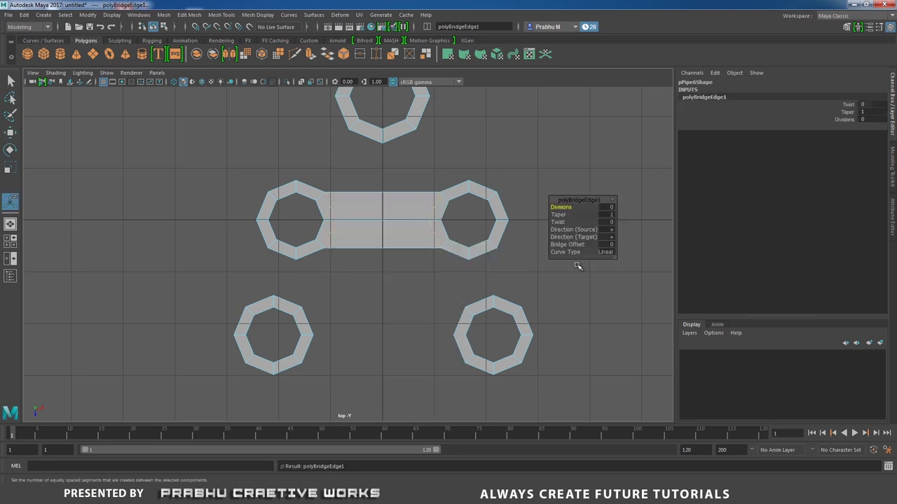
{"action": "left_click_drag", "start_coordinate": [561, 208], "coordinate": [569, 207]}
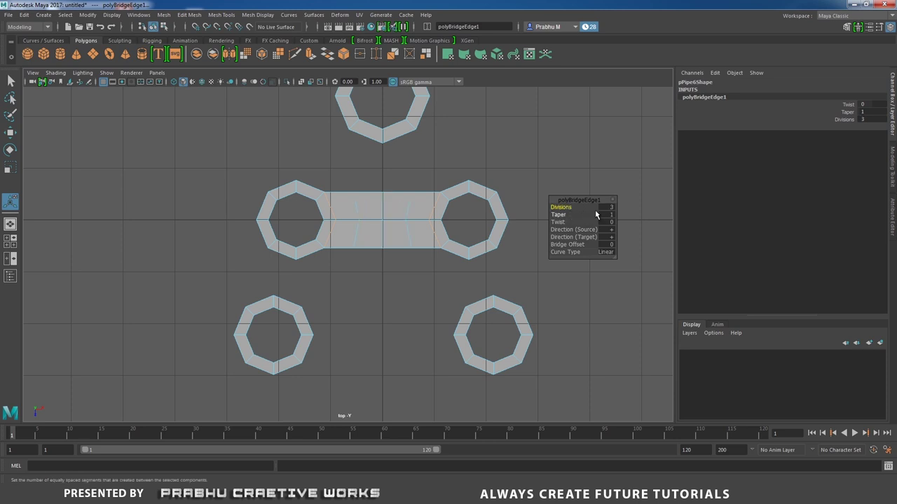
Bridge the facing outer edges of the two lower rings, using 3 divisions, and clear the selection.
{"action": "left_click", "coordinate": [305, 318]}
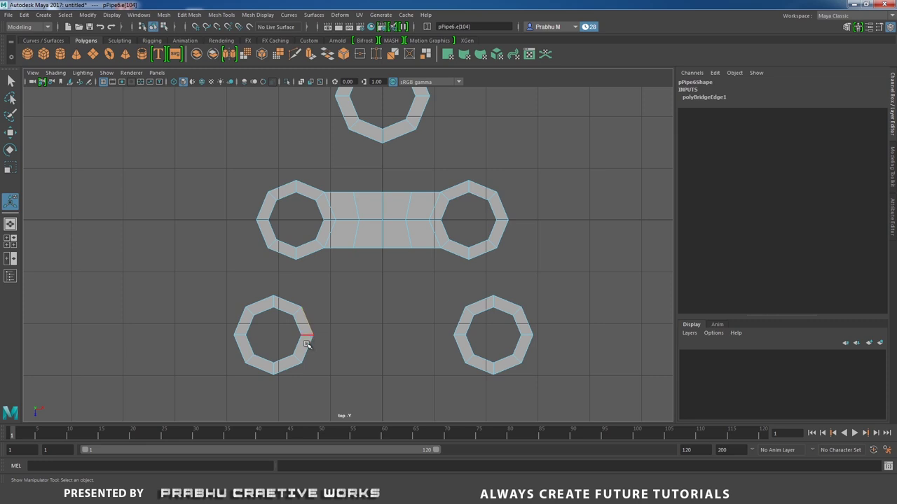
{"action": "left_click", "coordinate": [460, 322], "text": "shift"}
{"action": "right_click_drag", "start_coordinate": [403, 312], "coordinate": [395, 411], "text": "shift"}
{"action": "left_click_drag", "start_coordinate": [566, 208], "coordinate": [575, 208]}
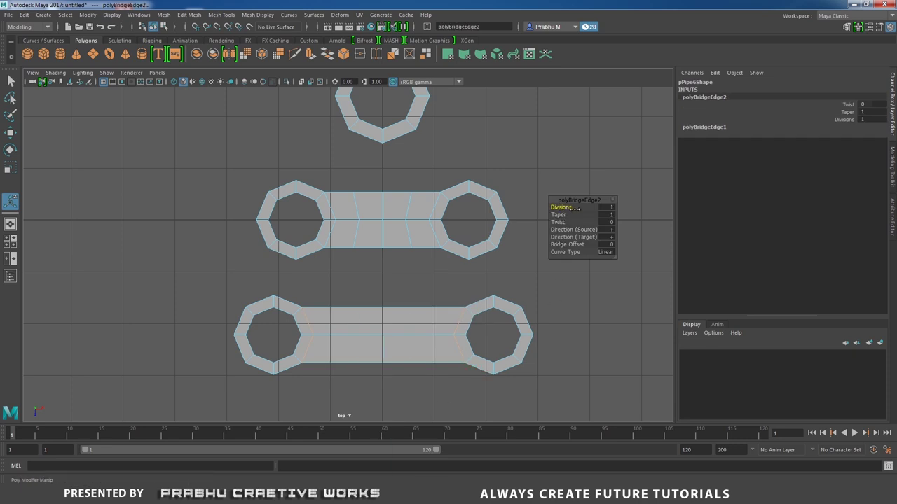
{"action": "left_click", "coordinate": [610, 310]}
{"action": "middle_click_drag", "start_coordinate": [506, 204], "coordinate": [524, 234], "text": "alt"}
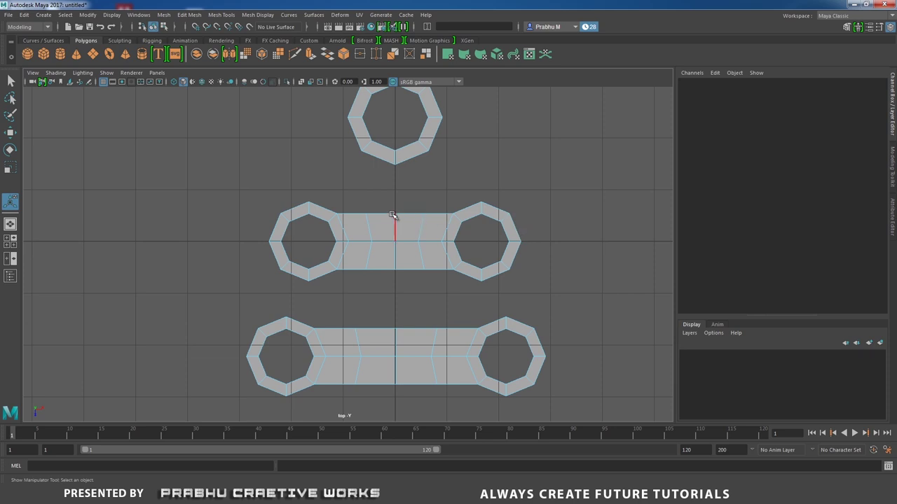
{"action": "left_click", "coordinate": [356, 136]}
{"action": "left_click", "coordinate": [380, 161], "text": "shift"}
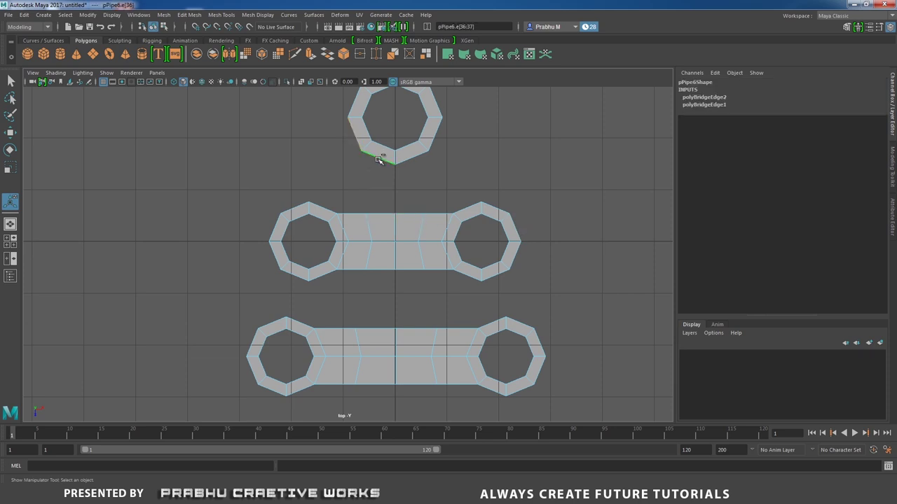
{"action": "left_click", "coordinate": [356, 213]}
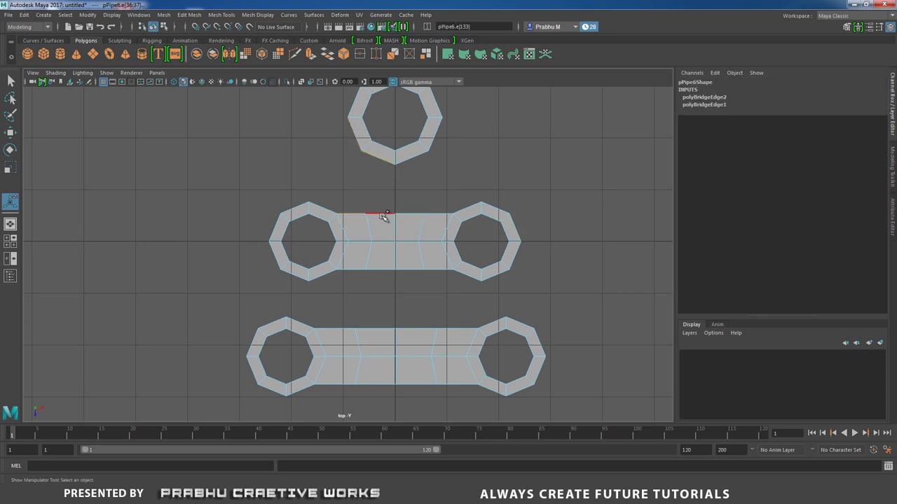
{"action": "left_click", "coordinate": [416, 156], "text": "shift"}
{"action": "left_click", "coordinate": [355, 160]}
Bridge the top ring's four lower outer edges to the upper edges of the middle strip with 1 division, and deselect.
{"action": "left_click", "coordinate": [351, 137]}
{"action": "left_click", "coordinate": [379, 158], "text": "shift"}
{"action": "left_click", "coordinate": [411, 157], "text": "shift"}
{"action": "left_click", "coordinate": [432, 140], "text": "shift"}
{"action": "left_click", "coordinate": [350, 211], "text": "shift"}
{"action": "right_click_drag", "start_coordinate": [452, 181], "coordinate": [442, 290], "text": "shift"}
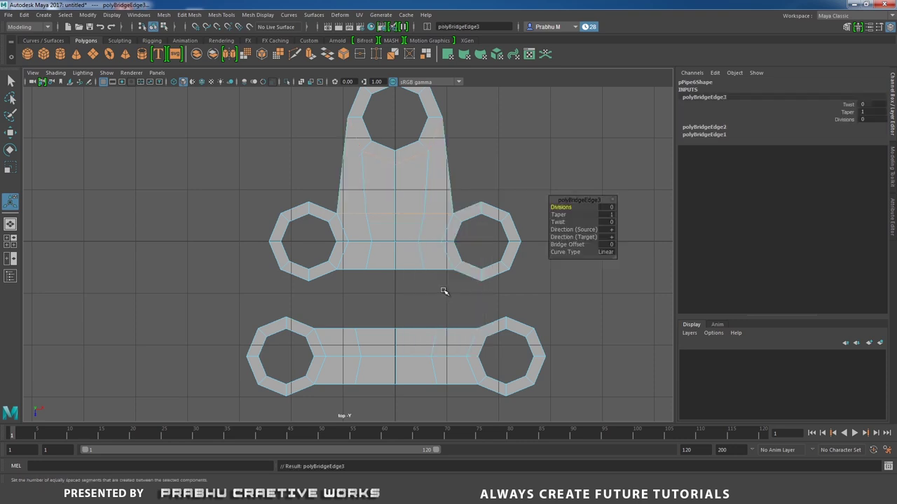
{"action": "left_click_drag", "start_coordinate": [564, 207], "coordinate": [570, 208]}
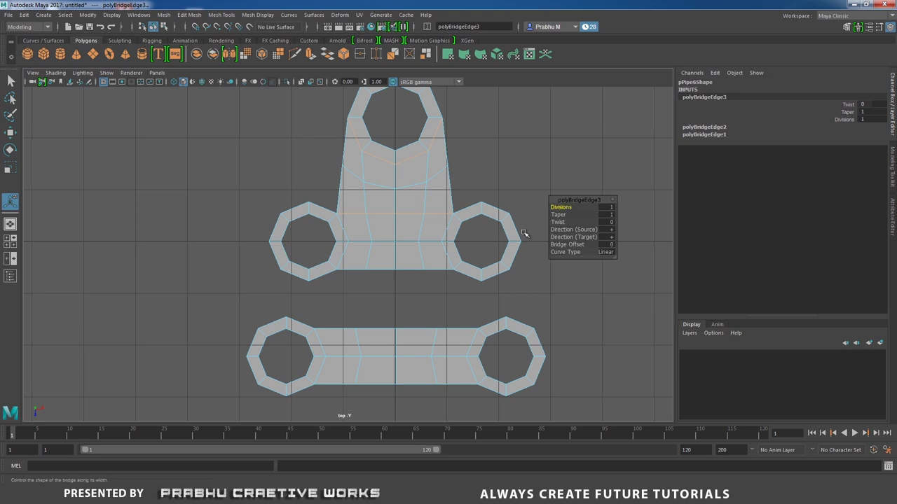
{"action": "left_click", "coordinate": [368, 303]}
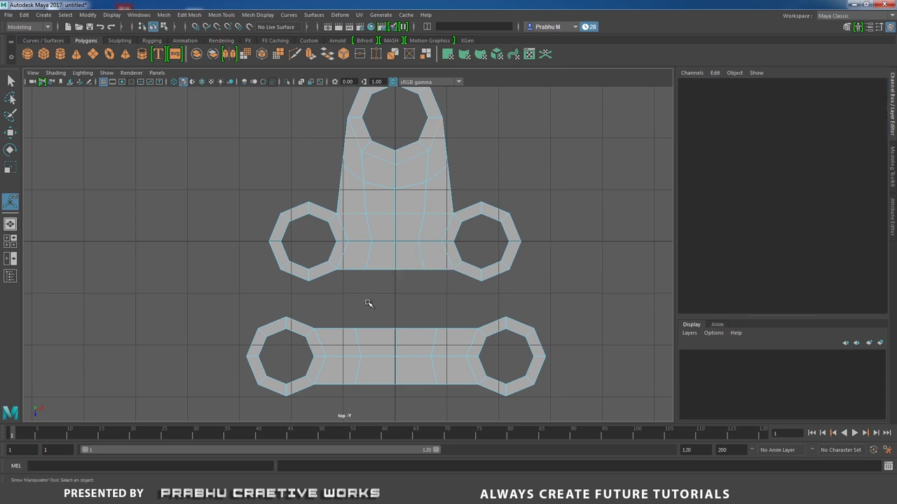
Bridge the lower edges of the middle rings and strip to the upper edges of the lower rings and strip, using 1 division.
{"action": "left_click", "coordinate": [287, 309]}
{"action": "left_click", "coordinate": [282, 315], "text": "shift"}
{"action": "left_click", "coordinate": [293, 274], "text": "shift"}
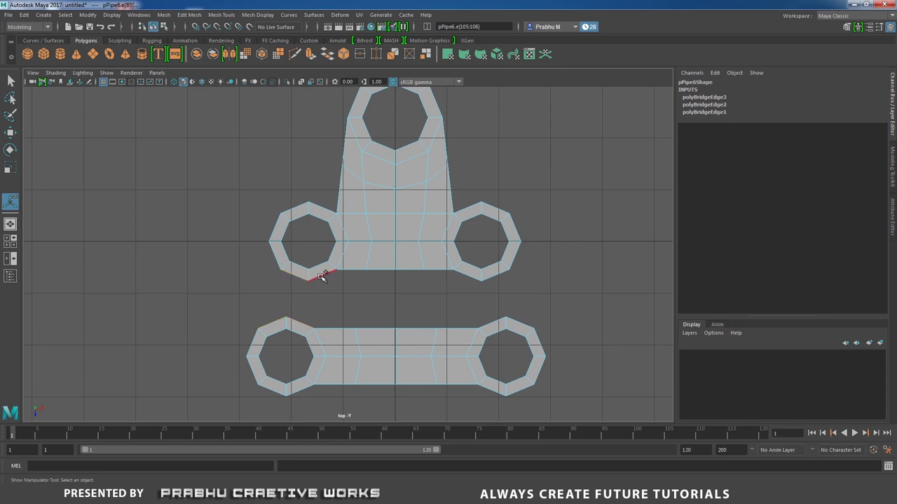
{"action": "left_click", "coordinate": [323, 276], "text": "shift"}
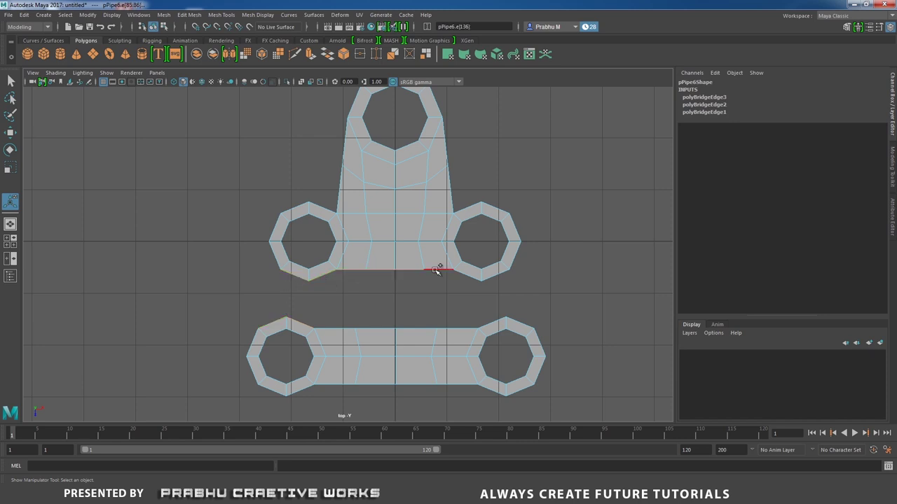
{"action": "left_click", "coordinate": [468, 275]}
{"action": "left_click", "coordinate": [500, 274], "text": "shift"}
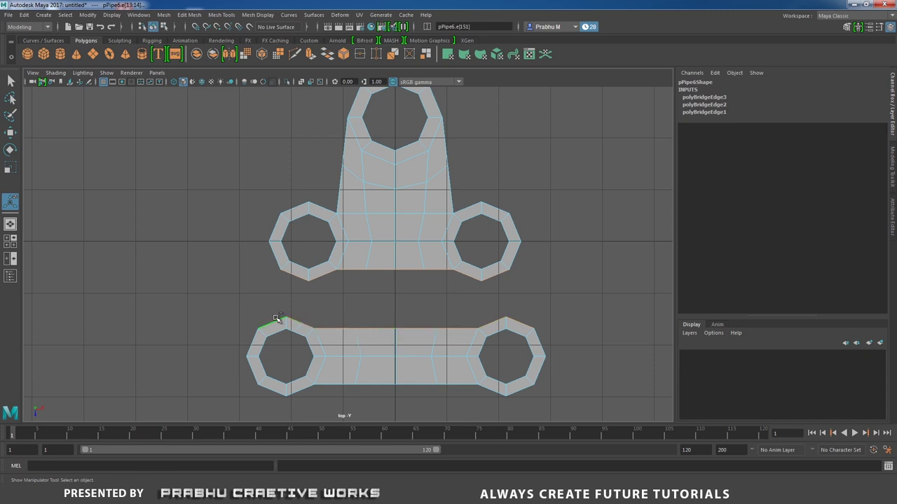
{"action": "right_click_drag", "start_coordinate": [455, 290], "coordinate": [454, 399], "text": "shift"}
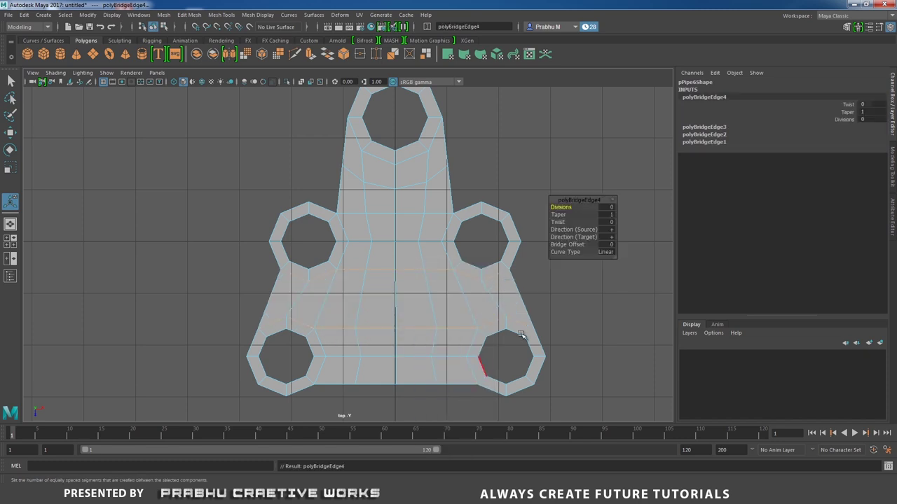
{"action": "left_click_drag", "start_coordinate": [559, 208], "coordinate": [564, 208]}
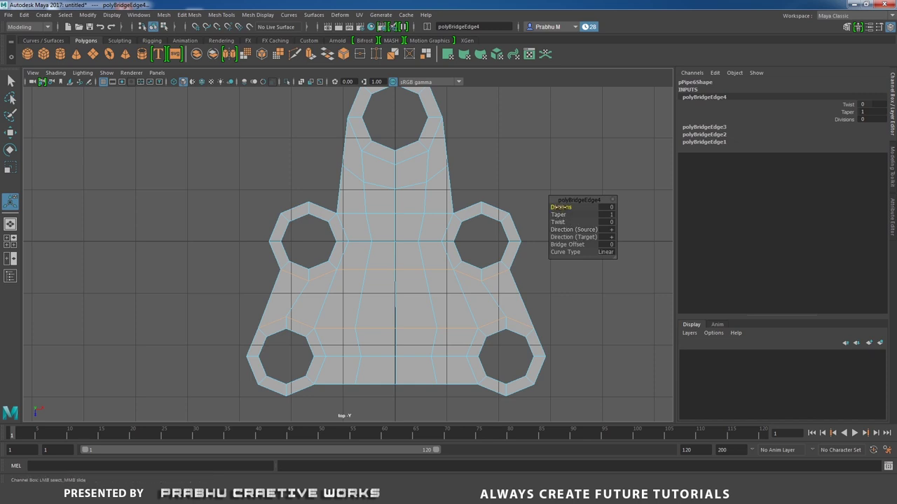
{"action": "left_click", "coordinate": [512, 187]}
Extrude the two upper outer edges of the left middle ring straight up to a level above the top ring.
{"action": "middle_click_drag", "start_coordinate": [512, 222], "coordinate": [505, 183], "text": "alt"}
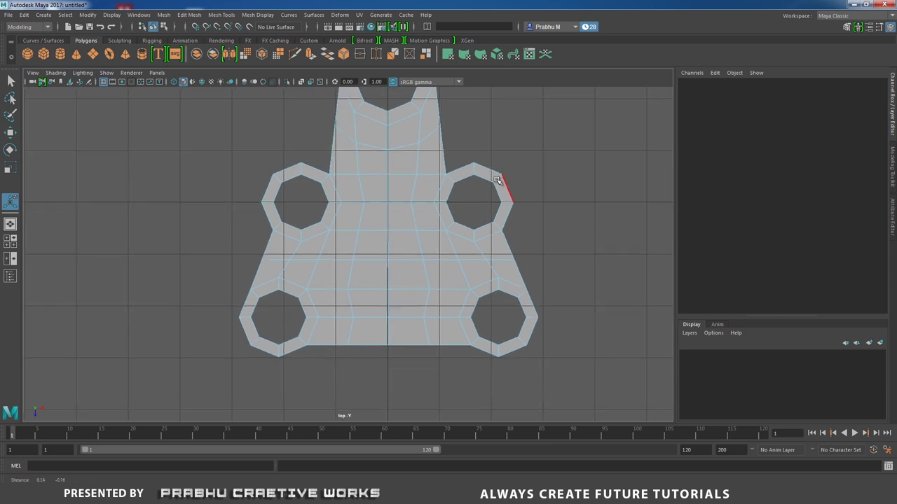
{"action": "right_click_drag", "start_coordinate": [504, 183], "coordinate": [488, 273], "text": "alt"}
{"action": "middle_click_drag", "start_coordinate": [437, 242], "coordinate": [444, 257], "text": "alt"}
{"action": "right_click_drag", "start_coordinate": [444, 257], "coordinate": [490, 231], "text": "alt"}
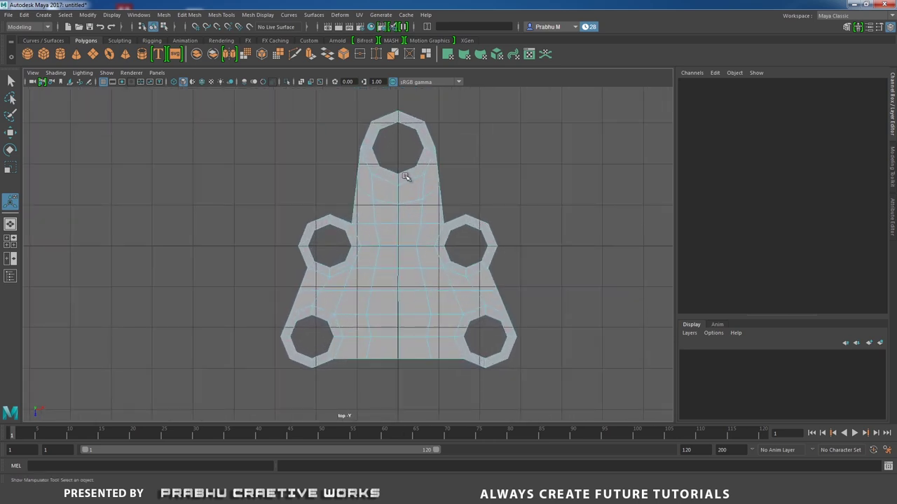
{"action": "middle_click_drag", "start_coordinate": [396, 176], "coordinate": [424, 230], "text": "alt"}
{"action": "scroll", "coordinate": [423, 230], "scroll_direction": "up", "scroll_amount": 2}
{"action": "right_click_drag", "start_coordinate": [384, 228], "coordinate": [384, 242]}
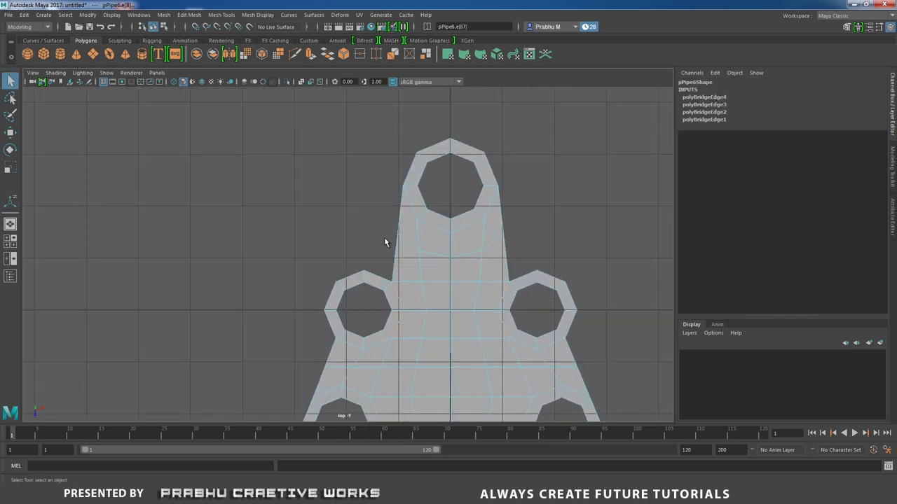
{"action": "left_click", "coordinate": [376, 269]}
{"action": "left_click", "coordinate": [353, 274], "text": "shift"}
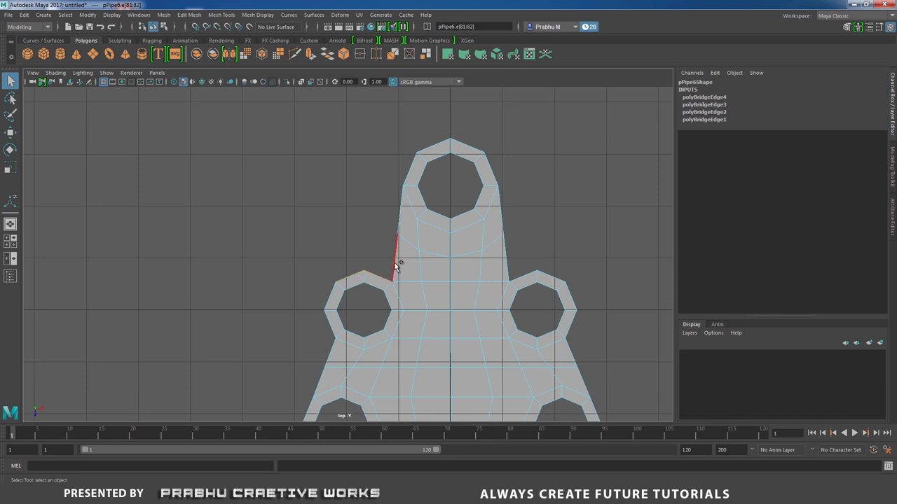
{"action": "right_click", "coordinate": [361, 220], "text": "shift"}
{"action": "left_click", "coordinate": [360, 247]}
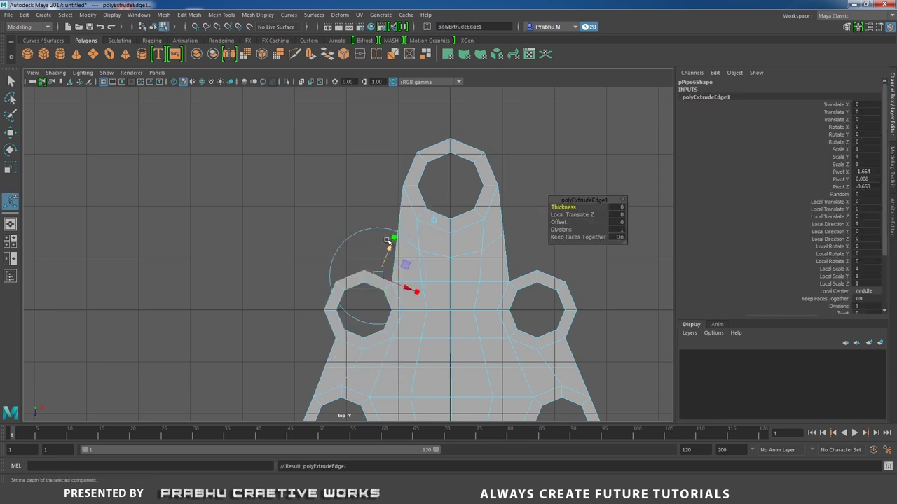
{"action": "key", "text": "w"}
{"action": "left_click_drag", "start_coordinate": [363, 314], "coordinate": [360, 134]}
Insert three edge loops across the extruded left strip, spaced roughly evenly along its height.
{"action": "middle_click_drag", "start_coordinate": [460, 176], "coordinate": [464, 234], "text": "alt"}
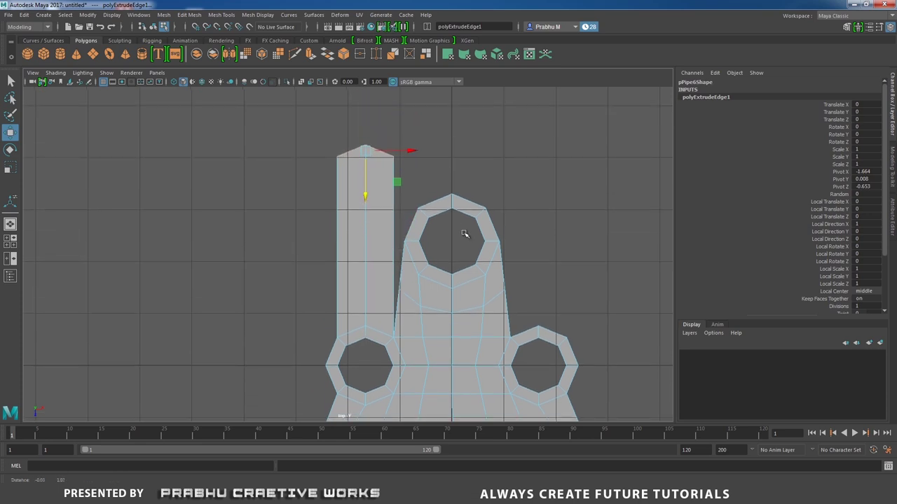
{"action": "right_click_drag", "start_coordinate": [464, 234], "coordinate": [575, 267], "text": "alt"}
{"action": "right_click_drag", "start_coordinate": [368, 218], "coordinate": [412, 200]}
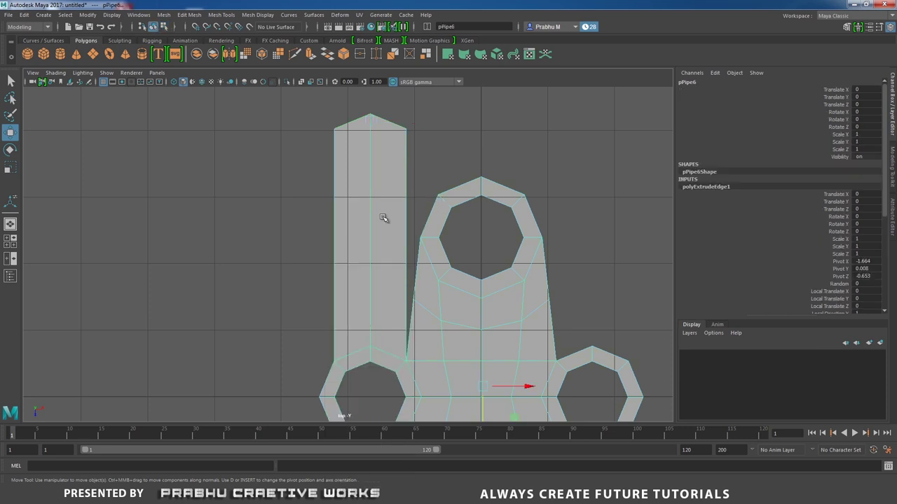
{"action": "right_click_drag", "start_coordinate": [396, 266], "coordinate": [373, 279], "text": "shift"}
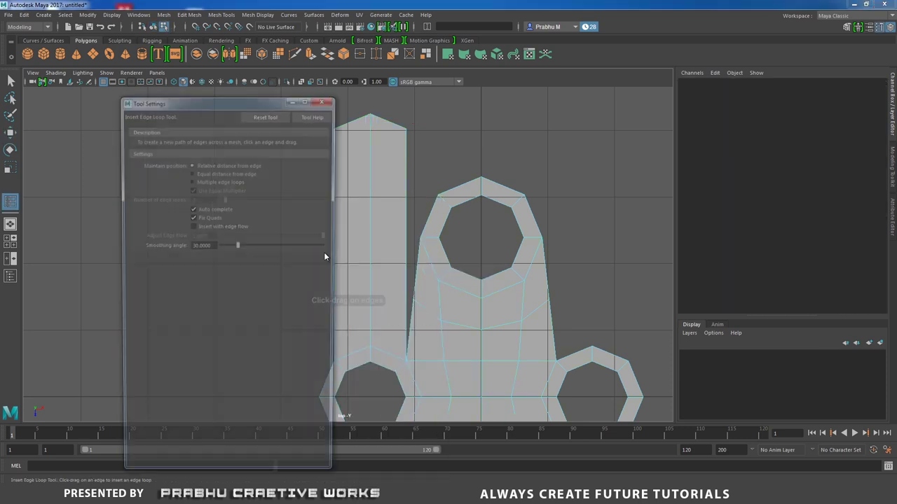
{"action": "left_click", "coordinate": [325, 99]}
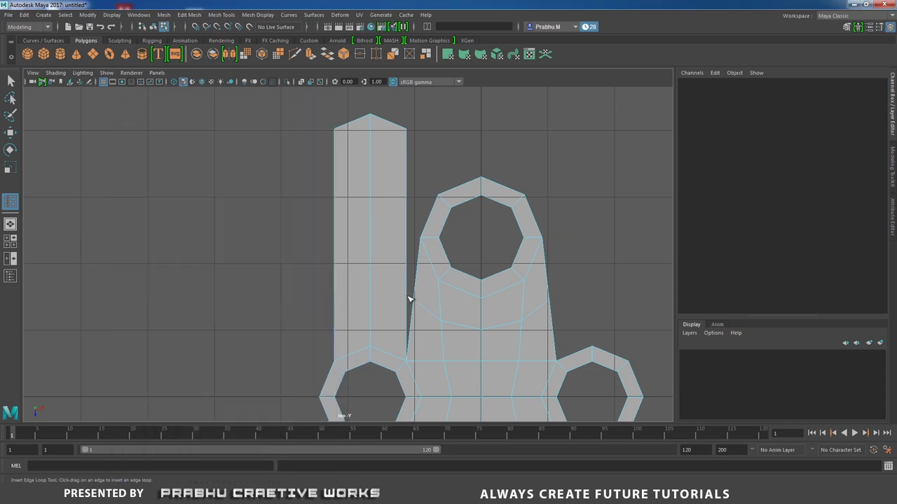
{"action": "left_click", "coordinate": [410, 299]}
{"action": "left_click", "coordinate": [408, 234]}
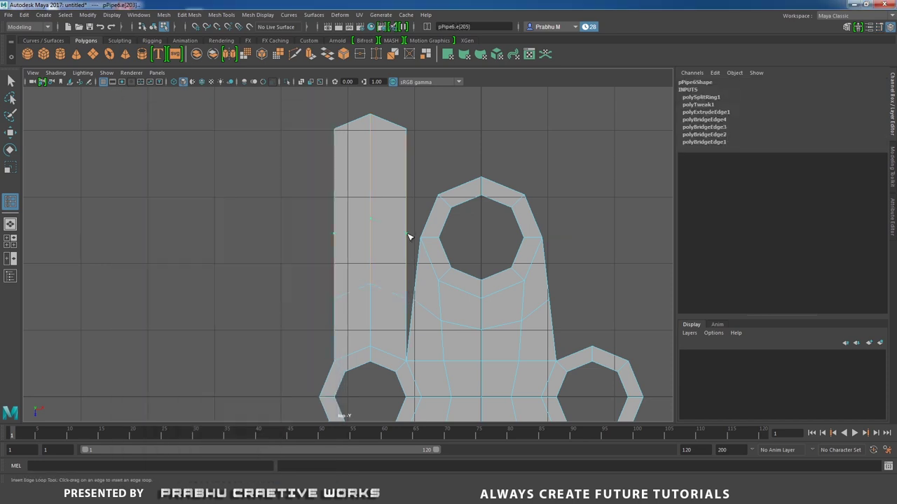
{"action": "left_click_drag", "start_coordinate": [410, 239], "coordinate": [414, 239]}
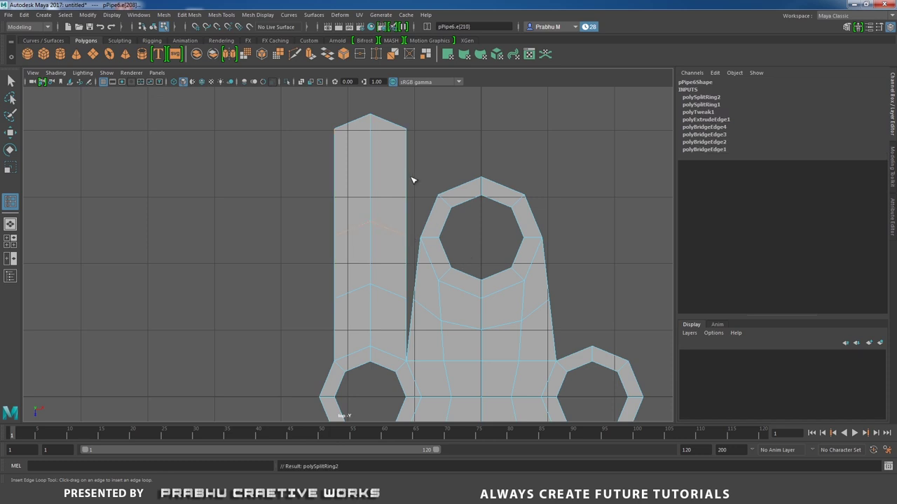
{"action": "left_click_drag", "start_coordinate": [410, 186], "coordinate": [411, 192]}
{"action": "scroll", "coordinate": [399, 243], "scroll_direction": "down", "scroll_amount": 4}
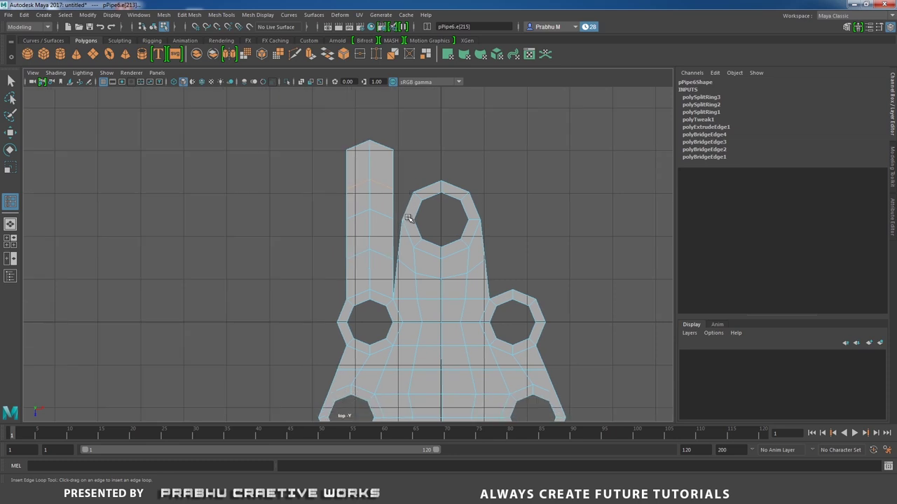
Merge the strip's lowest inserted right-edge vertex and the neighbouring vertex on the central body to their center.
{"action": "key", "text": "w"}
{"action": "right_click_drag", "start_coordinate": [395, 226], "coordinate": [354, 228]}
{"action": "scroll", "coordinate": [354, 227], "scroll_direction": "up", "scroll_amount": 3}
{"action": "left_click", "coordinate": [456, 276]}
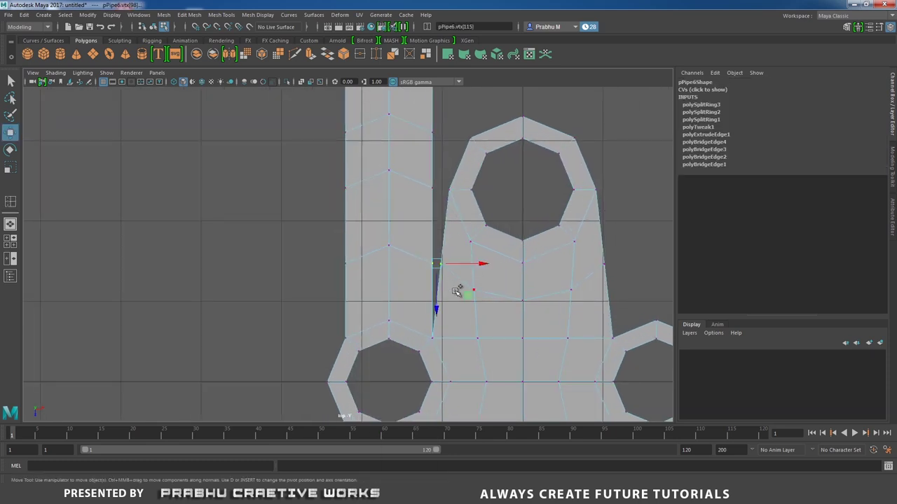
{"action": "right_click_drag", "start_coordinate": [456, 290], "coordinate": [446, 218], "text": "shift"}
Target-weld the strip's two remaining inserted right-edge vertices to the top ring's left and upper-left outer vertices.
{"action": "scroll", "coordinate": [544, 316], "scroll_direction": "up", "scroll_amount": 5}
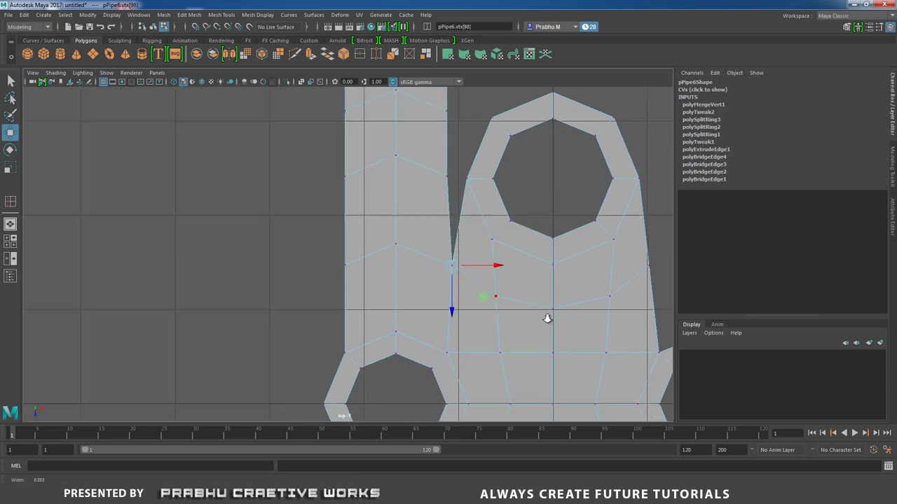
{"action": "left_click", "coordinate": [440, 225]}
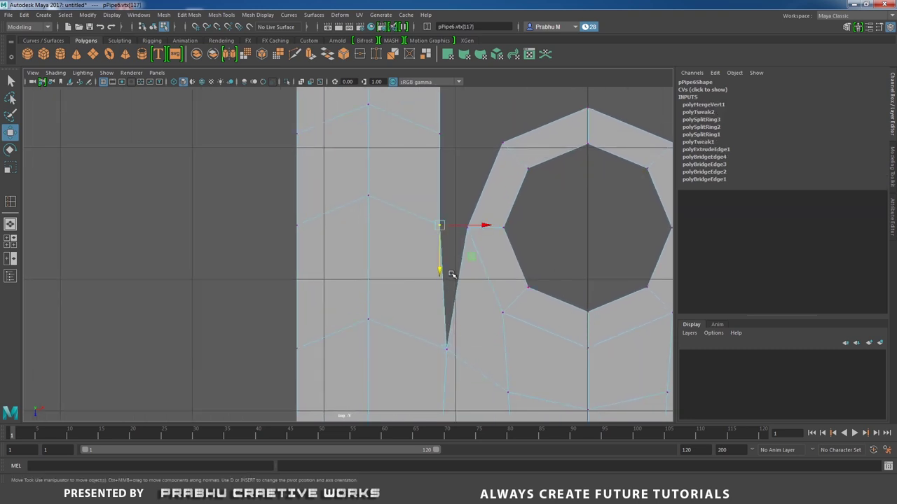
{"action": "mouse_move", "coordinate": [451, 279]}
{"action": "right_mouse_down", "text": "shift"}
{"action": "mouse_move", "coordinate": [451, 250]}
{"action": "mouse_move", "coordinate": [453, 278]}
{"action": "right_mouse_up", "text": "shift"}
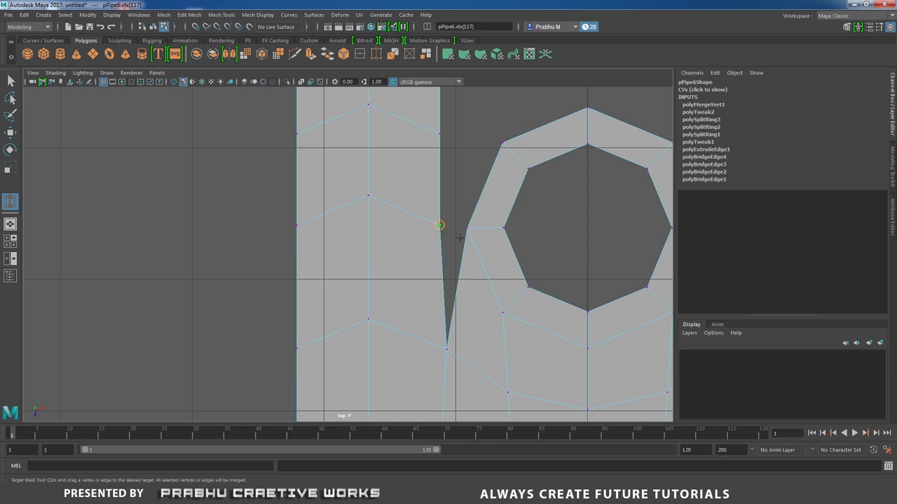
{"action": "left_click_drag", "start_coordinate": [466, 229], "coordinate": [467, 228]}
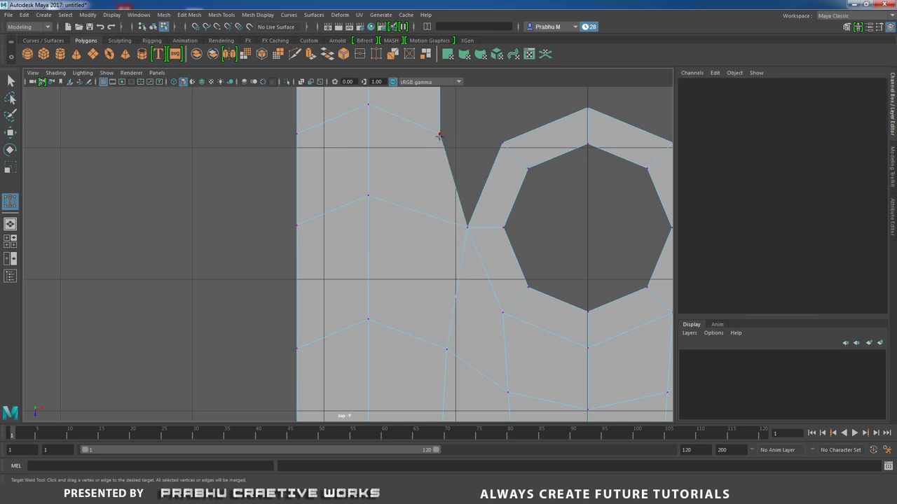
{"action": "left_click_drag", "start_coordinate": [440, 135], "coordinate": [503, 144]}
{"action": "scroll", "coordinate": [504, 198], "scroll_direction": "down", "scroll_amount": 5}
{"action": "scroll", "coordinate": [551, 266], "scroll_direction": "up", "scroll_amount": 2}
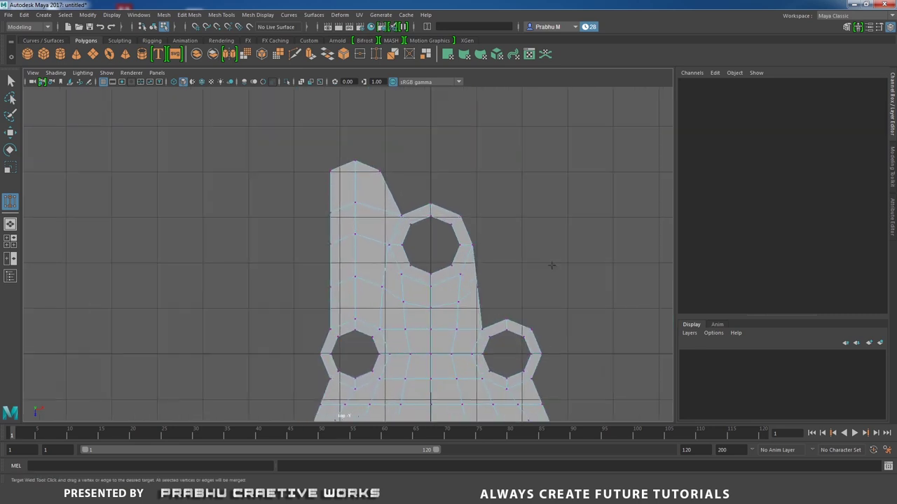
Move the three inserted vertices on the strip's middle column slightly right to even out the spacing.
{"action": "scroll", "coordinate": [494, 257], "scroll_direction": "up", "scroll_amount": 2}
{"action": "key", "text": "w"}
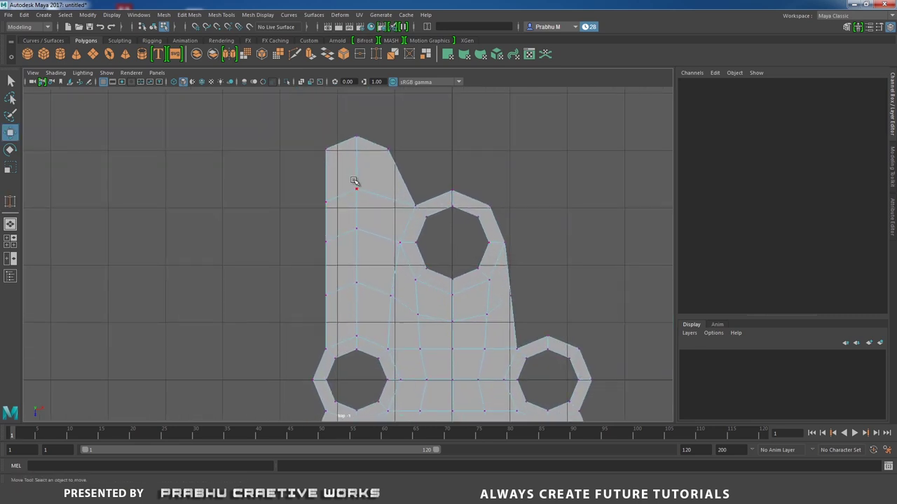
{"action": "left_click", "coordinate": [356, 188]}
{"action": "left_click_drag", "start_coordinate": [400, 188], "coordinate": [415, 190]}
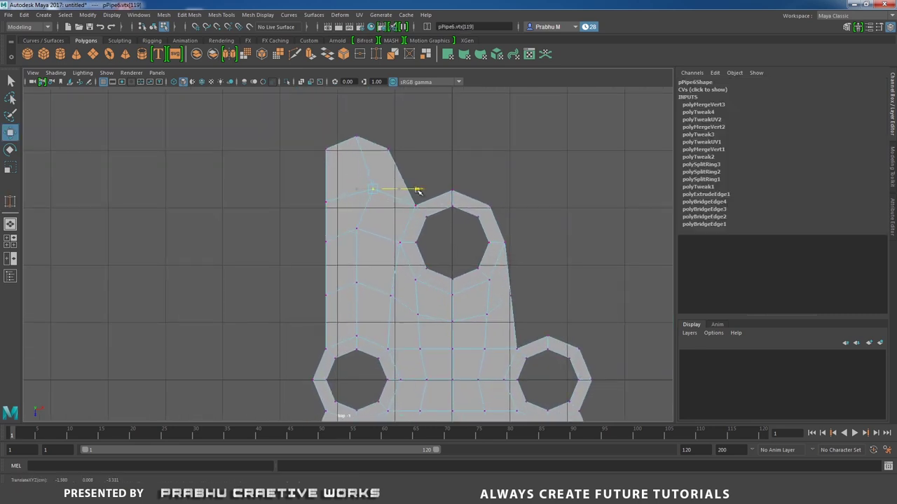
{"action": "left_click", "coordinate": [352, 227]}
{"action": "left_click", "coordinate": [360, 282]}
{"action": "left_click_drag", "start_coordinate": [395, 284], "coordinate": [397, 284]}
Scale the strip's three top vertices vertically until they form a flat edge, and deselect.
{"action": "middle_click_drag", "start_coordinate": [462, 257], "coordinate": [463, 297], "text": "alt"}
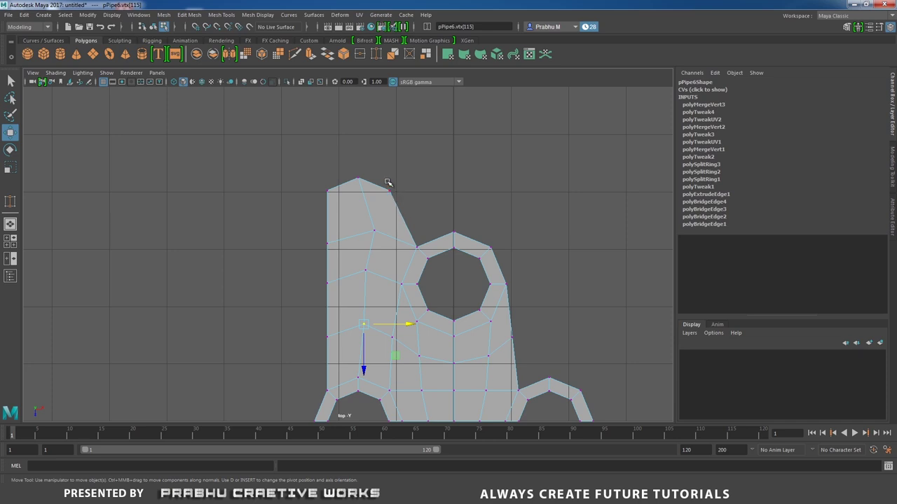
{"action": "left_click", "coordinate": [357, 157]}
{"action": "left_click_drag", "start_coordinate": [301, 152], "coordinate": [418, 203]}
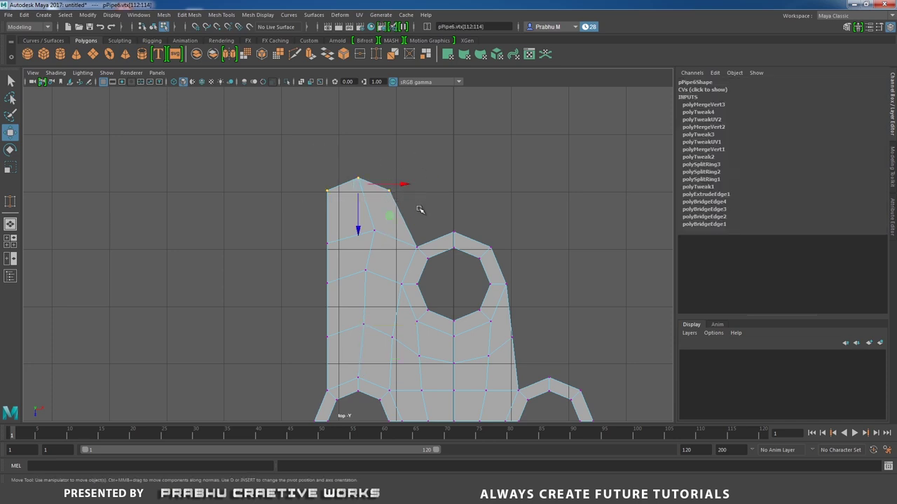
{"action": "key", "text": "r"}
{"action": "left_click_drag", "start_coordinate": [361, 226], "coordinate": [324, 184]}
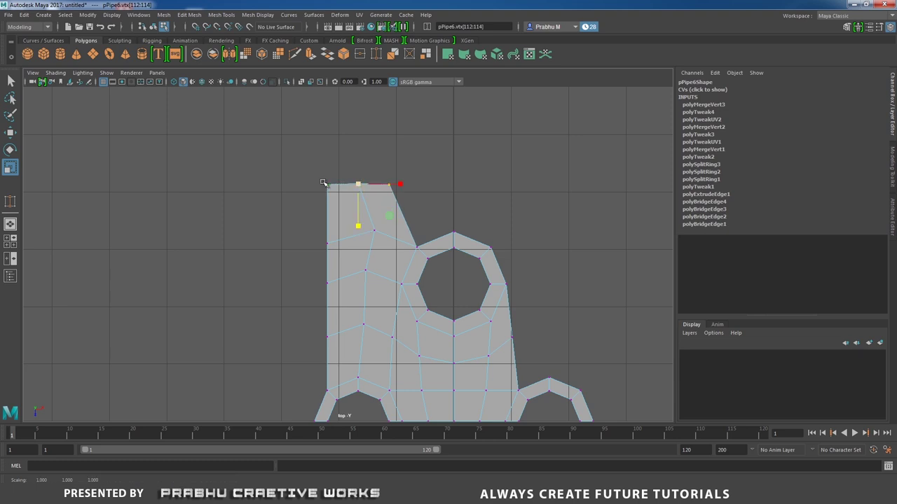
{"action": "left_click", "coordinate": [489, 204]}
Extrude the top ring's two upper outer edges up to the strip's top level and scale them flat.
{"action": "middle_click_drag", "start_coordinate": [488, 204], "coordinate": [418, 153], "text": "alt"}
{"action": "right_click_drag", "start_coordinate": [380, 192], "coordinate": [379, 168]}
{"action": "left_click", "coordinate": [369, 187]}
{"action": "left_click", "coordinate": [447, 165]}
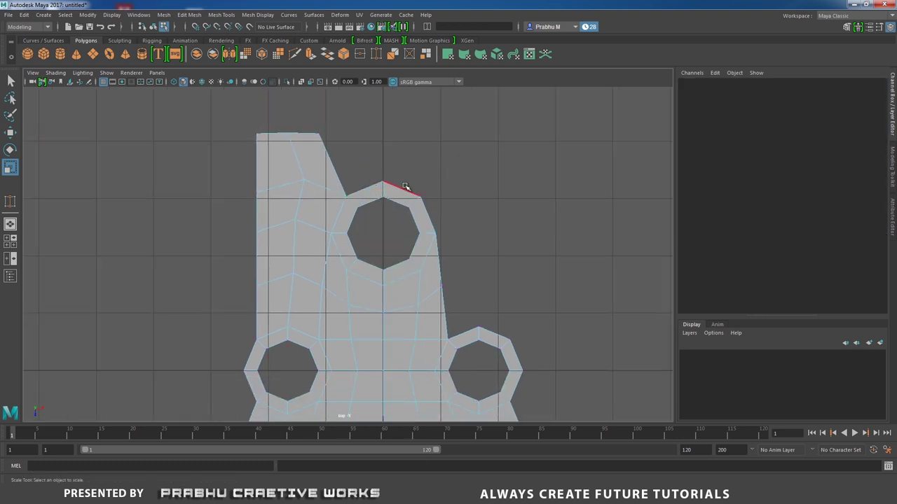
{"action": "left_click", "coordinate": [391, 187]}
{"action": "right_click_drag", "start_coordinate": [467, 151], "coordinate": [474, 180], "text": "shift"}
{"action": "key", "text": "w"}
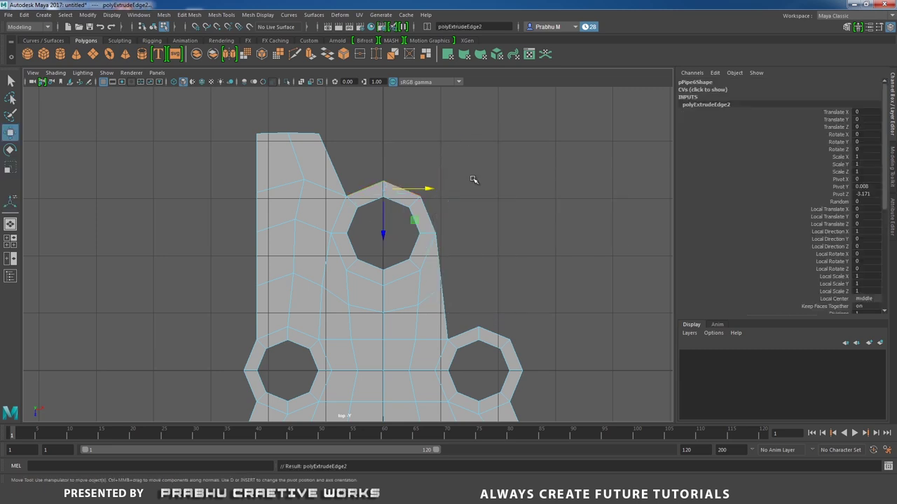
{"action": "left_click_drag", "start_coordinate": [384, 222], "coordinate": [382, 218]}
{"action": "left_click_drag", "start_coordinate": [387, 183], "coordinate": [390, 134]}
{"action": "key", "text": "r"}
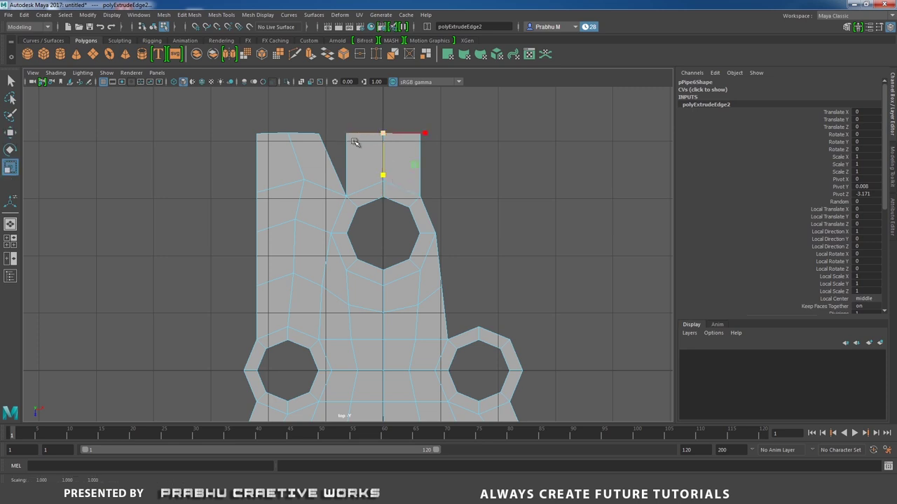
Merge the strip's top-right corner vertex and the new extrusion's top-left corner vertex to their center.
{"action": "left_click", "coordinate": [346, 140]}
{"action": "right_click", "coordinate": [343, 134]}
{"action": "right_click_drag", "start_coordinate": [343, 134], "coordinate": [303, 134]}
{"action": "left_click_drag", "start_coordinate": [301, 120], "coordinate": [352, 140]}
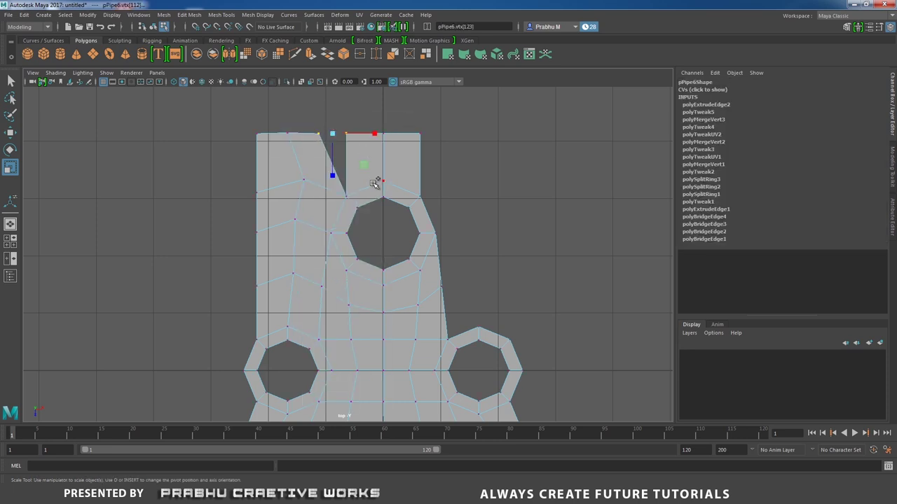
{"action": "right_click", "coordinate": [374, 184], "text": "shift"}
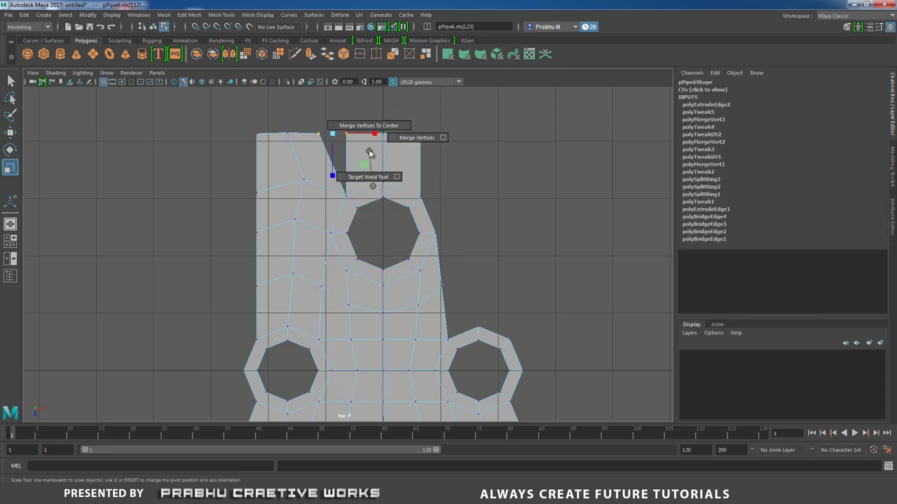
{"action": "left_click", "coordinate": [369, 153]}
Select the whole top row of vertices and scale it vertically into one straight line.
{"action": "middle_click_drag", "start_coordinate": [418, 270], "coordinate": [455, 223], "text": "alt"}
{"action": "scroll", "coordinate": [455, 223], "scroll_direction": "down", "scroll_amount": 6}
{"action": "middle_click_drag", "start_coordinate": [419, 250], "coordinate": [428, 230], "text": "alt"}
{"action": "scroll", "coordinate": [428, 230], "scroll_direction": "up", "scroll_amount": 3}
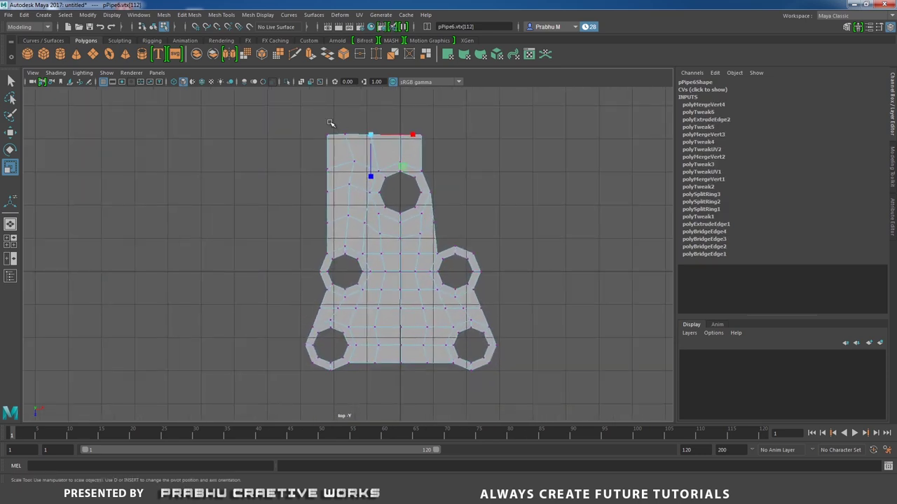
{"action": "left_click_drag", "start_coordinate": [306, 113], "coordinate": [434, 137]}
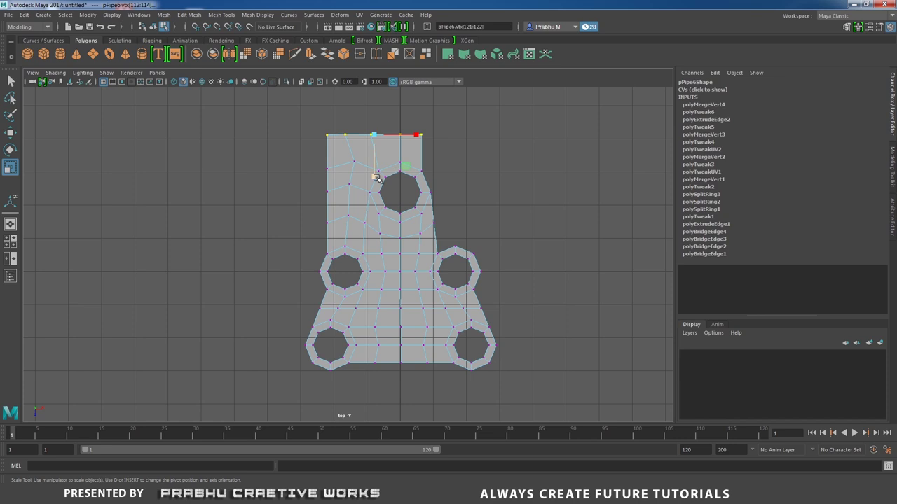
{"action": "left_click_drag", "start_coordinate": [372, 175], "coordinate": [375, 144]}
Extrude the mesh's left border edges outward, from the lower-left ring up to the top corner, and scale them horizontally into a straight edge.
{"action": "middle_click_drag", "start_coordinate": [398, 188], "coordinate": [445, 153], "text": "alt"}
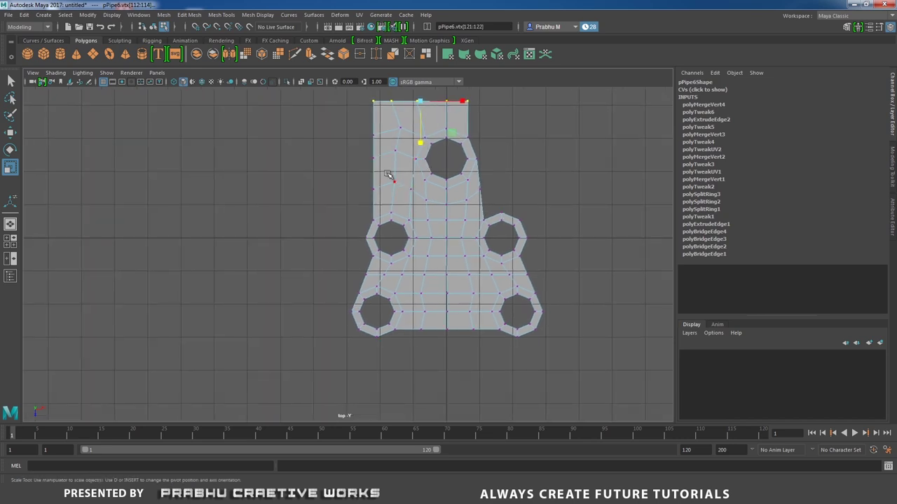
{"action": "right_click_drag", "start_coordinate": [388, 174], "coordinate": [386, 147]}
{"action": "left_click", "coordinate": [351, 317]}
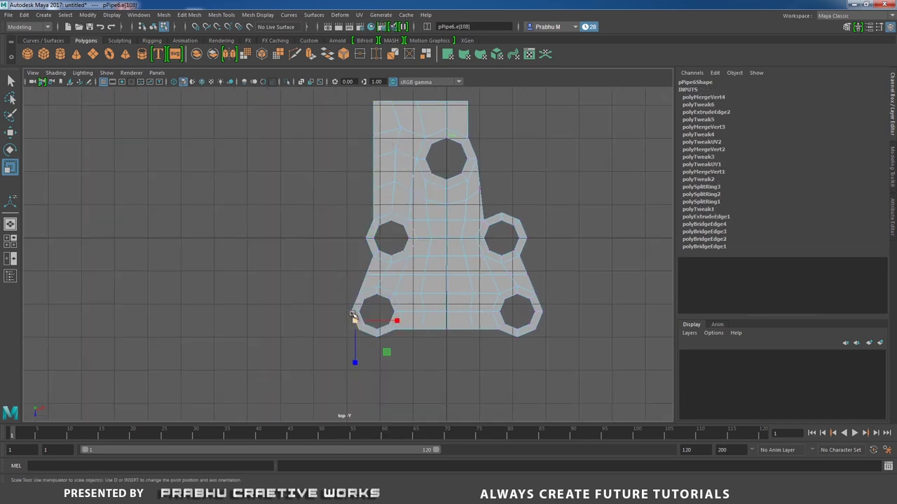
{"action": "left_click", "coordinate": [326, 301]}
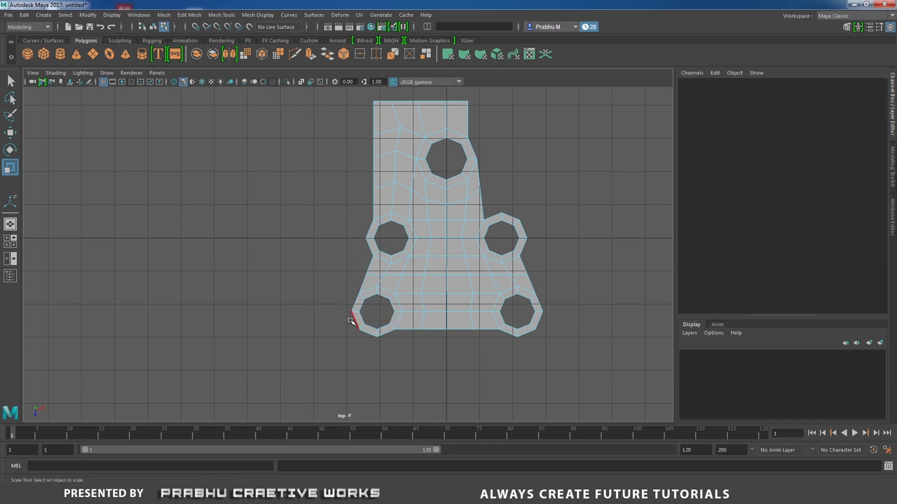
{"action": "left_click", "coordinate": [353, 319]}
{"action": "left_click", "coordinate": [369, 114], "text": "shift"}
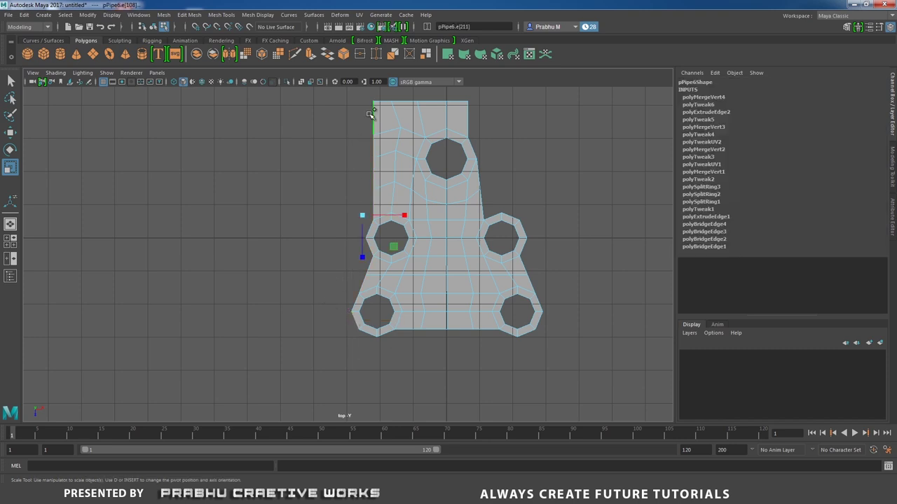
{"action": "right_click", "coordinate": [321, 163], "text": "shift"}
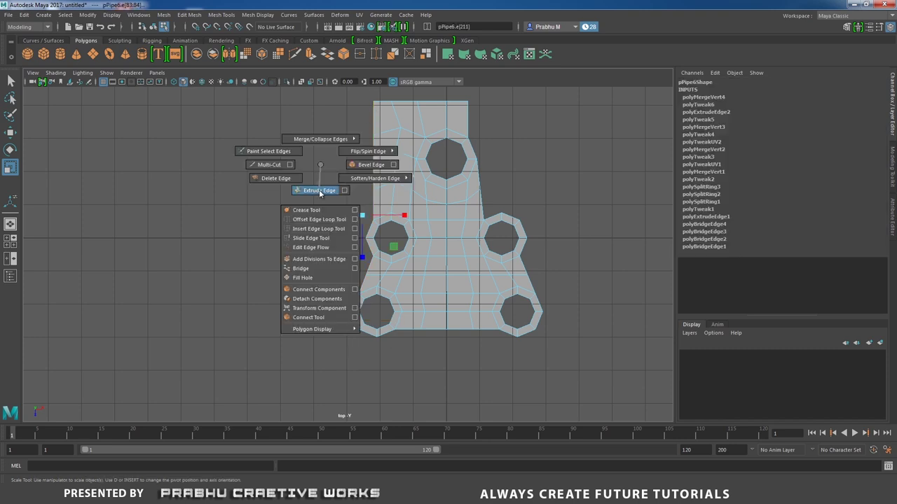
{"action": "left_click", "coordinate": [319, 190]}
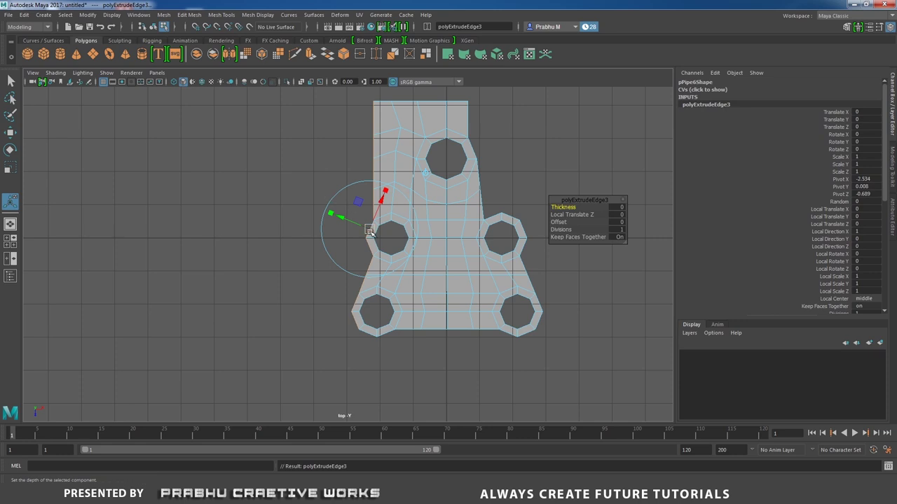
{"action": "key", "text": "w"}
{"action": "left_click_drag", "start_coordinate": [409, 215], "coordinate": [362, 214]}
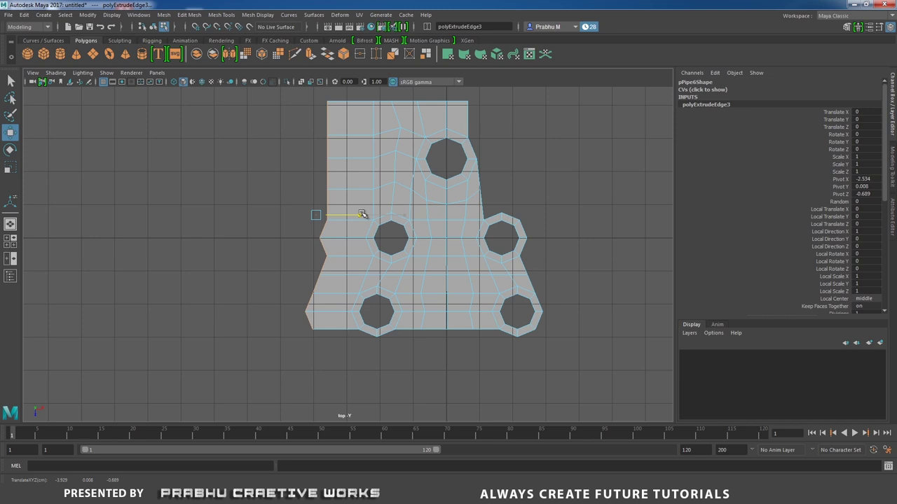
{"action": "key", "text": "r"}
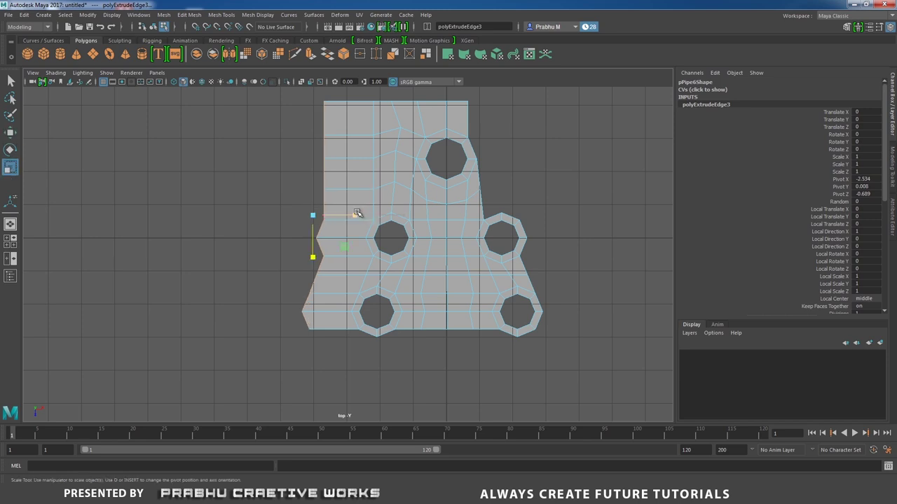
{"action": "left_click_drag", "start_coordinate": [356, 214], "coordinate": [312, 214]}
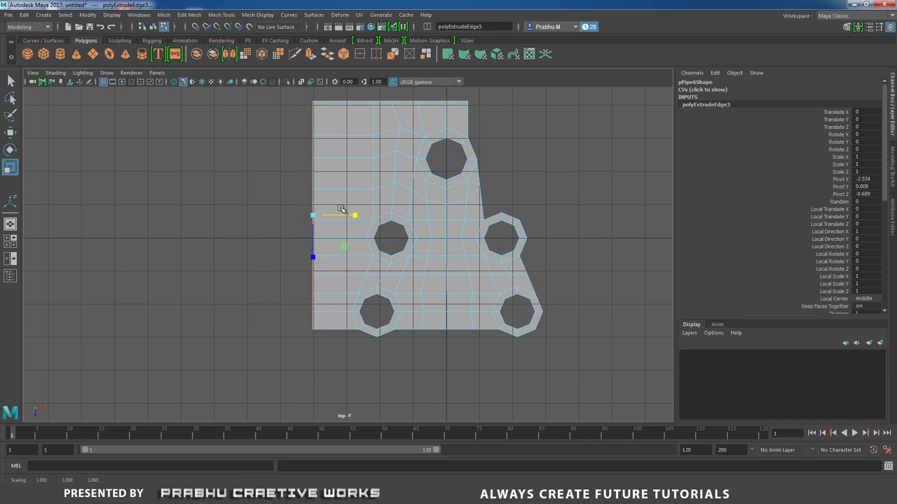
Insert a vertical edge loop through the middle of the newly extruded left strip.
{"action": "right_click_drag", "start_coordinate": [364, 162], "coordinate": [412, 150]}
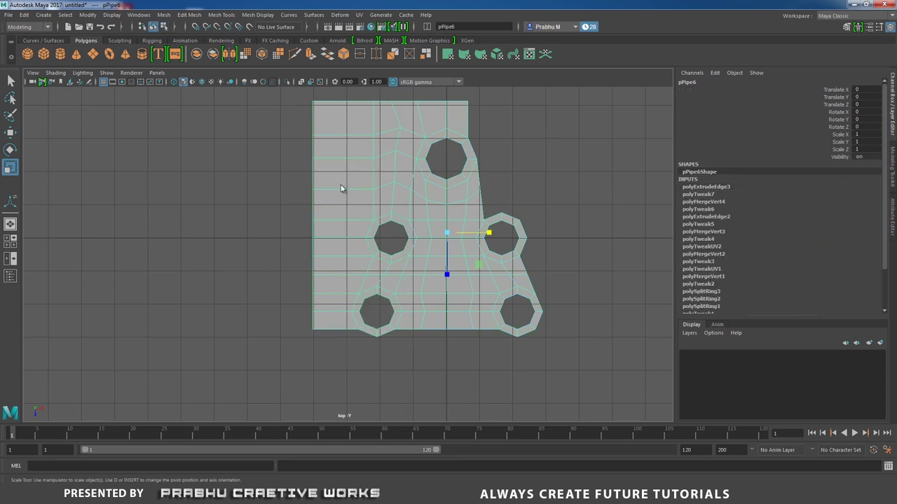
{"action": "right_click_drag", "start_coordinate": [341, 188], "coordinate": [295, 199], "text": "shift"}
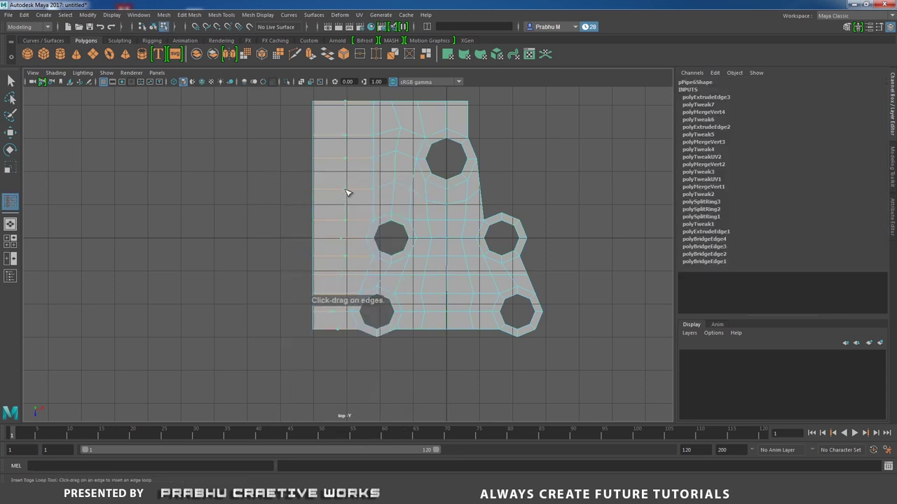
{"action": "left_click", "coordinate": [346, 192]}
{"action": "middle_click_drag", "start_coordinate": [355, 150], "coordinate": [363, 173], "text": "alt"}
{"action": "key", "text": "w"}
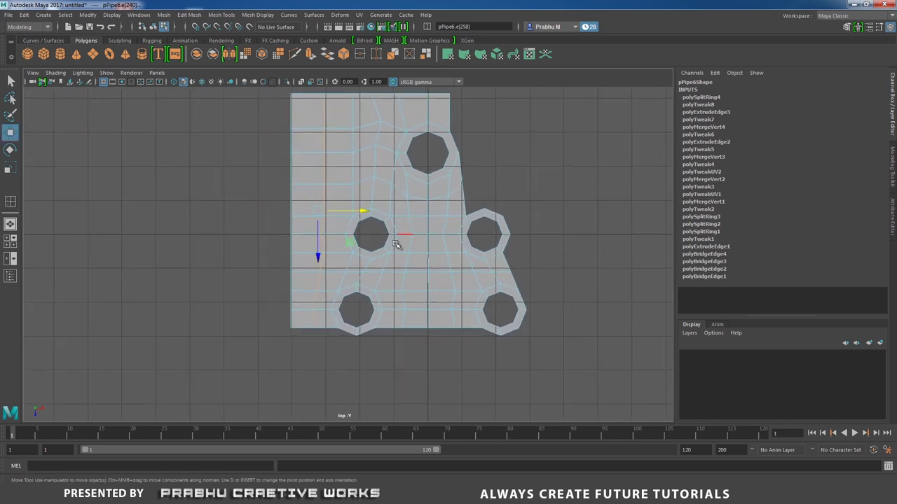
Extrude the bottom border edges downward, from the left corner to the lower-right ring, and scale them vertically into a straight edge.
{"action": "middle_click_drag", "start_coordinate": [399, 245], "coordinate": [392, 160], "text": "alt"}
{"action": "right_click_drag", "start_coordinate": [415, 226], "coordinate": [414, 201]}
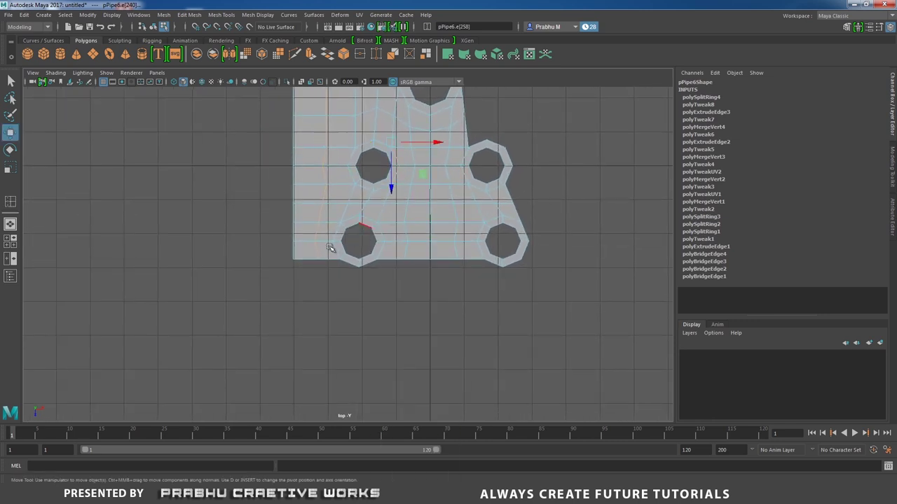
{"action": "left_click", "coordinate": [303, 258]}
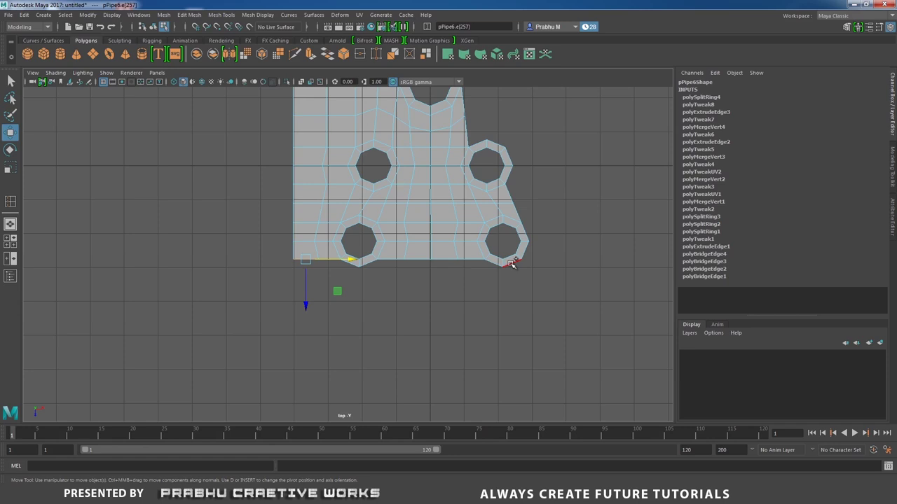
{"action": "left_click", "coordinate": [512, 262], "text": "shift"}
{"action": "right_click_drag", "start_coordinate": [472, 278], "coordinate": [470, 295], "text": "shift"}
{"action": "key", "text": "w"}
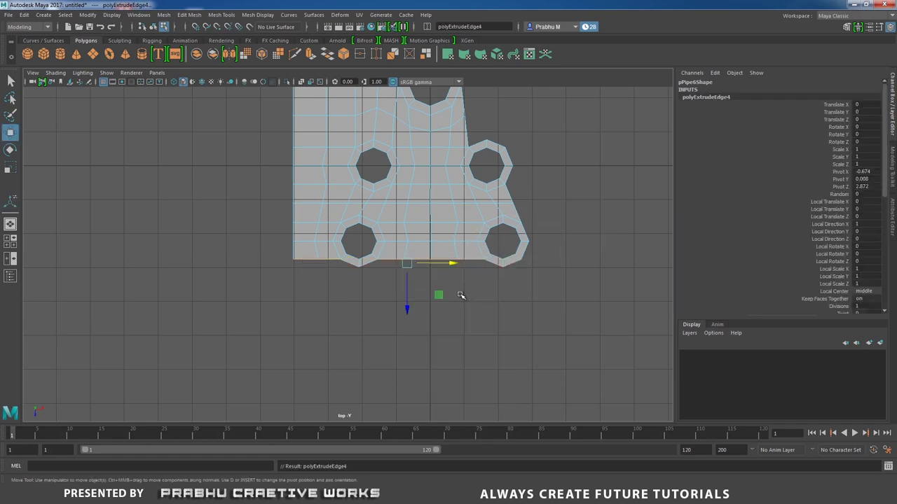
{"action": "mouse_move", "coordinate": [409, 304]}
{"action": "left_mouse_down"}
{"action": "mouse_move", "coordinate": [401, 348]}
{"action": "mouse_move", "coordinate": [414, 303]}
{"action": "left_mouse_up"}
{"action": "key", "text": "r"}
{"action": "scroll", "coordinate": [437, 234], "scroll_direction": "down", "scroll_amount": 3}
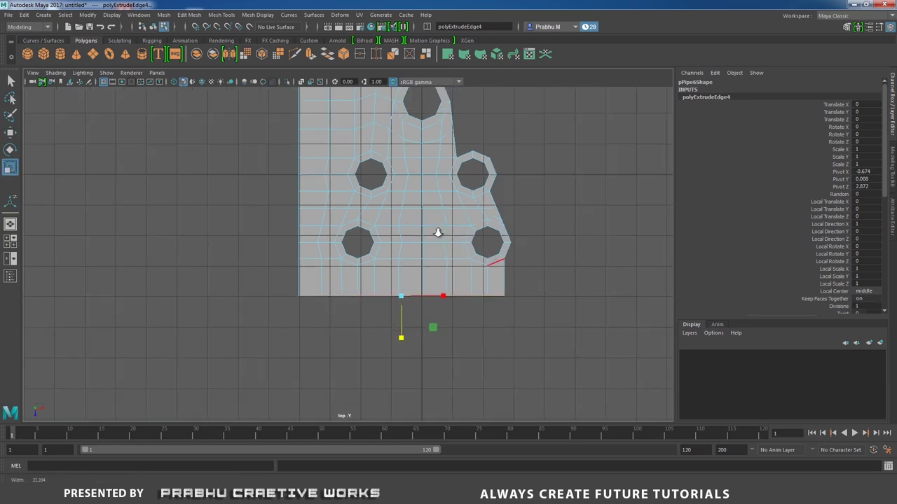
{"action": "middle_click_drag", "start_coordinate": [399, 174], "coordinate": [403, 211], "text": "alt"}
Return the mesh to object mode, check the socket's proportions in the browser's switch panel photo, and switch back to Maya.
{"action": "right_click_drag", "start_coordinate": [402, 187], "coordinate": [430, 181]}
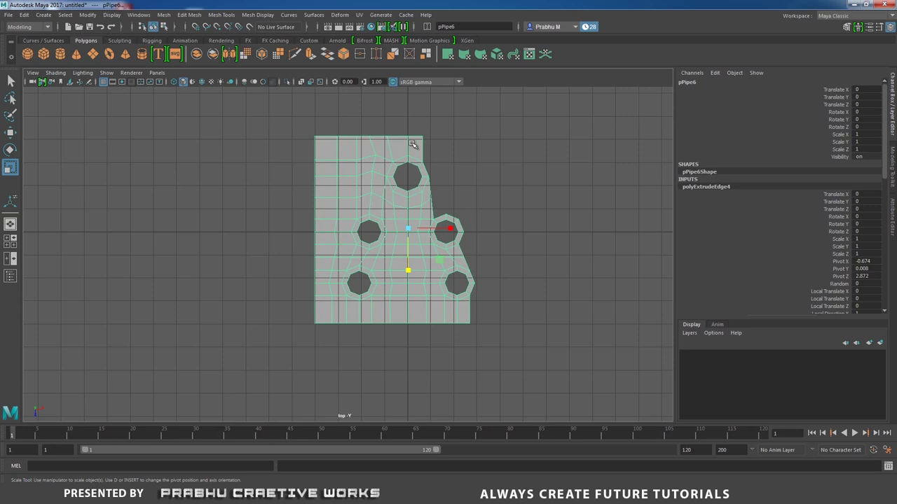
{"action": "left_click", "coordinate": [210, 494]}
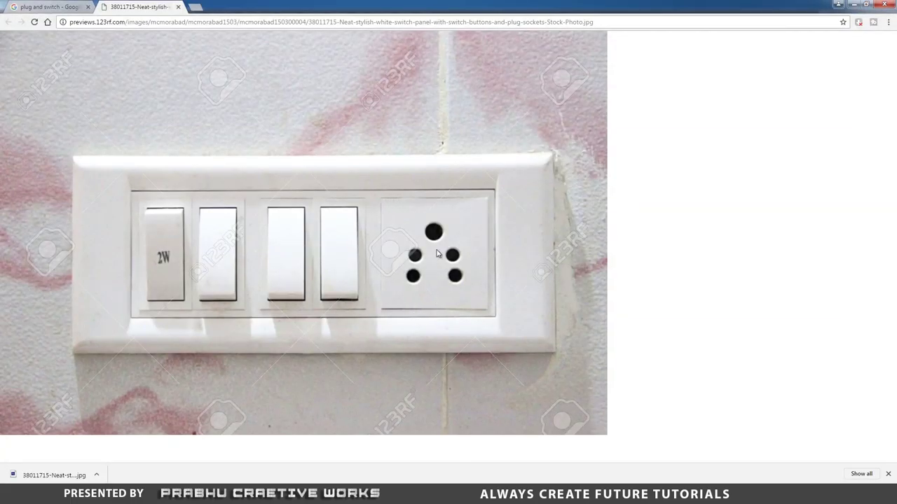
{"action": "key", "text": "alt+Tab"}
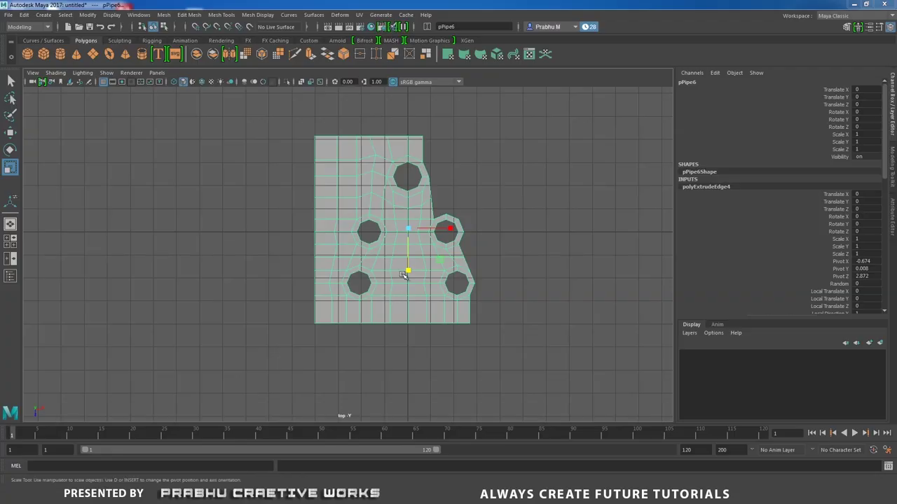
Insert an edge loop around the lower-left hole, close to its inner rim.
{"action": "right_click_drag", "start_coordinate": [409, 226], "coordinate": [411, 252]}
{"action": "left_click", "coordinate": [424, 177]}
{"action": "scroll", "coordinate": [552, 235], "scroll_direction": "up", "scroll_amount": 2}
{"action": "scroll", "coordinate": [436, 196], "scroll_direction": "up", "scroll_amount": 8}
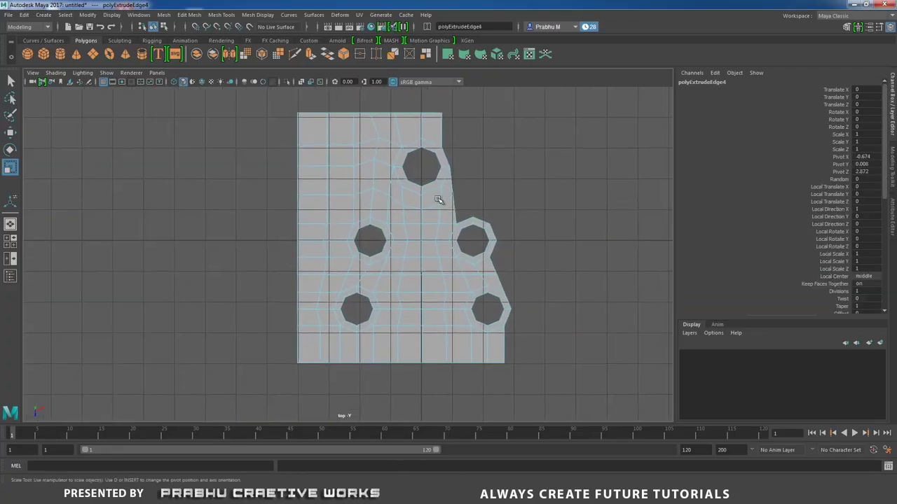
{"action": "right_click_drag", "start_coordinate": [384, 198], "coordinate": [421, 185]}
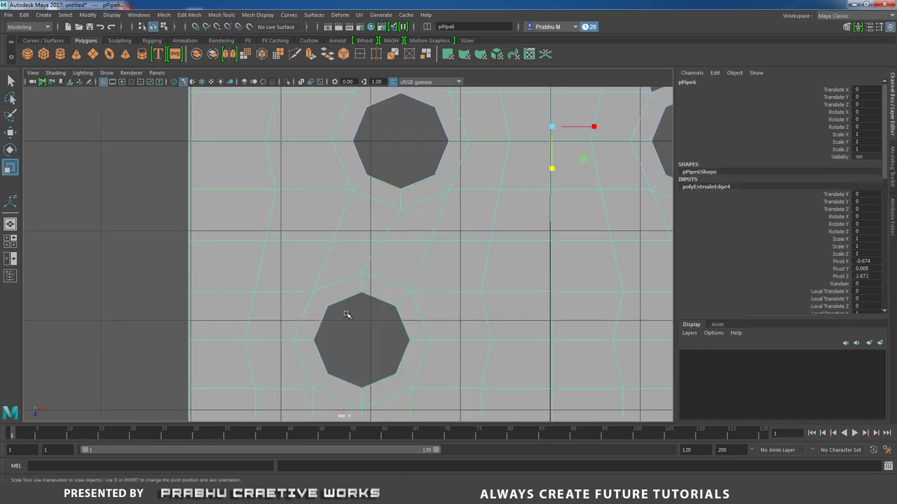
{"action": "right_click_drag", "start_coordinate": [346, 266], "coordinate": [294, 287], "text": "shift"}
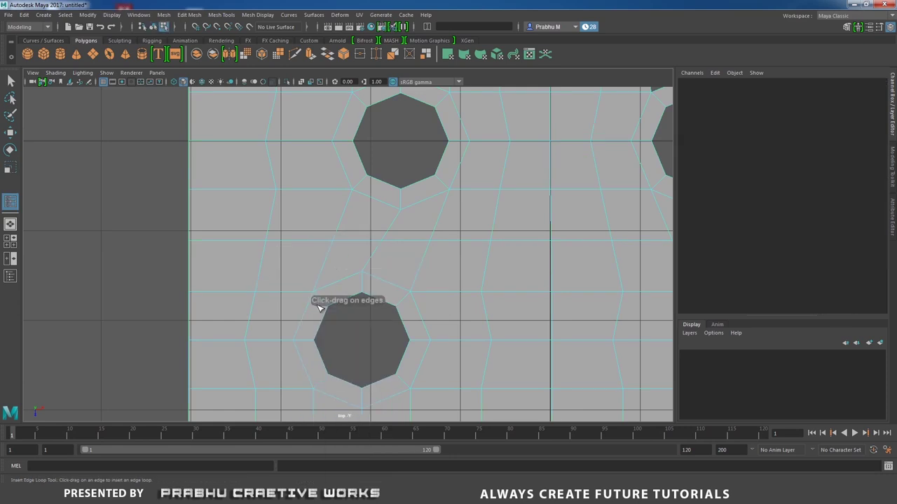
{"action": "middle_click_drag", "start_coordinate": [371, 292], "coordinate": [393, 213], "text": "alt"}
{"action": "right_click_drag", "start_coordinate": [392, 212], "coordinate": [453, 300], "text": "alt"}
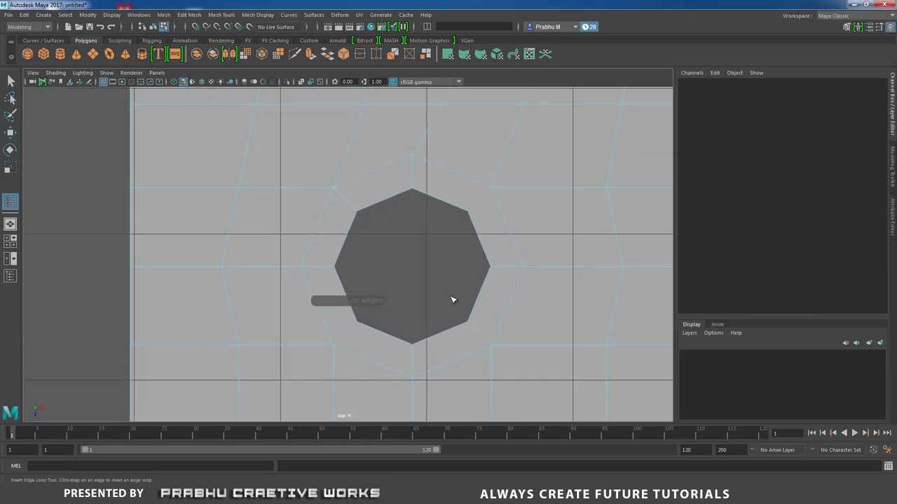
{"action": "left_click", "coordinate": [335, 270]}
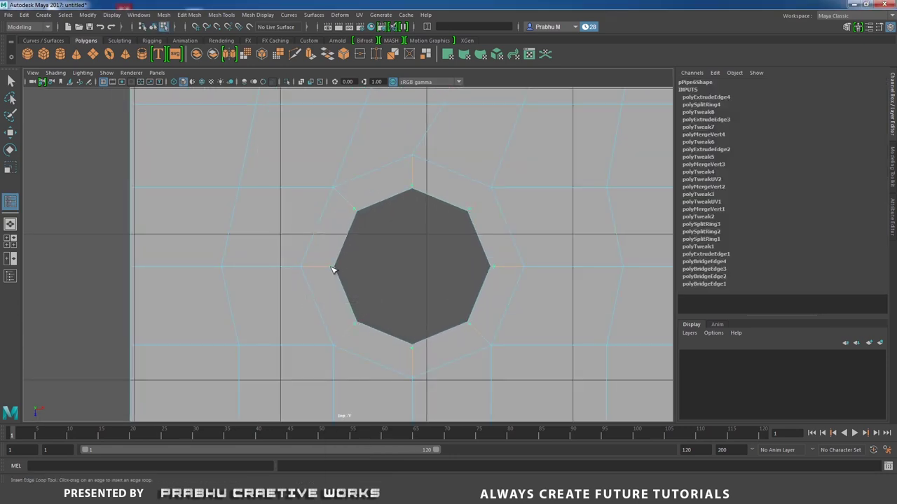
{"action": "left_click_drag", "start_coordinate": [333, 270], "coordinate": [334, 270]}
Insert edge loops close to the inner rims of the middle-left hole and the top hole.
{"action": "middle_click_drag", "start_coordinate": [461, 283], "coordinate": [316, 483], "text": "alt"}
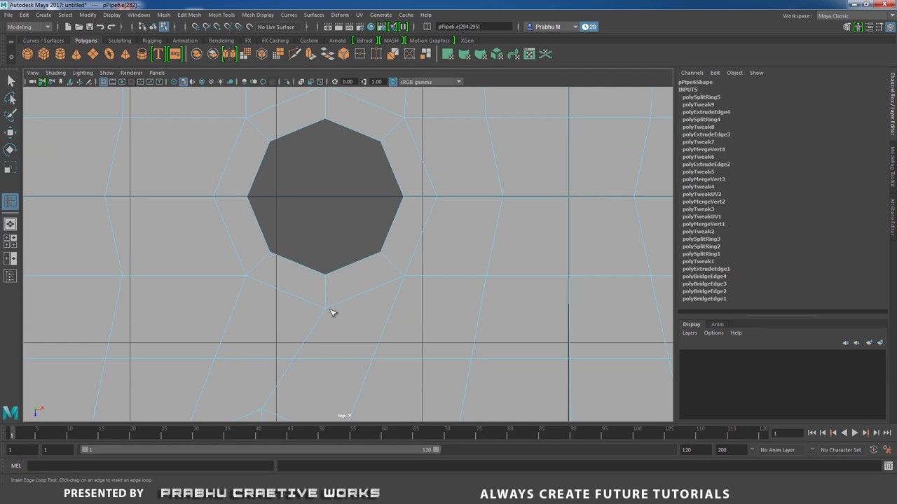
{"action": "left_click", "coordinate": [269, 255]}
{"action": "middle_click_drag", "start_coordinate": [462, 204], "coordinate": [345, 436], "text": "alt"}
{"action": "middle_click_drag", "start_coordinate": [531, 196], "coordinate": [510, 365], "text": "alt"}
{"action": "left_click_drag", "start_coordinate": [334, 251], "coordinate": [337, 251]}
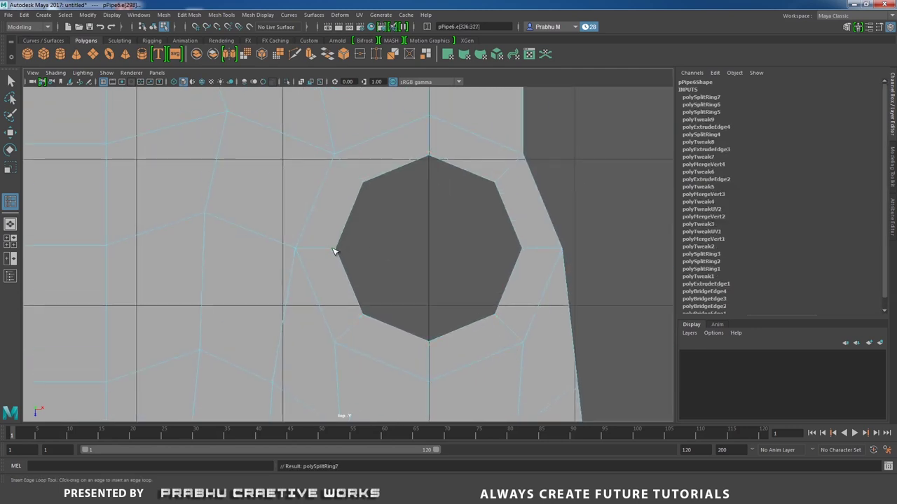
{"action": "right_click_drag", "start_coordinate": [337, 251], "coordinate": [146, 244], "text": "alt"}
Delete all faces on the right half of the socket mesh, from the vertical center line outward.
{"action": "right_click_drag", "start_coordinate": [491, 336], "coordinate": [546, 350], "text": "alt"}
{"action": "middle_click_drag", "start_coordinate": [433, 300], "coordinate": [430, 226], "text": "alt"}
{"action": "scroll", "coordinate": [449, 215], "scroll_direction": "up", "scroll_amount": 2}
{"action": "key", "text": "w"}
{"action": "right_click_drag", "start_coordinate": [400, 218], "coordinate": [400, 243]}
{"action": "right_click_drag", "start_coordinate": [468, 259], "coordinate": [459, 259], "text": "alt"}
{"action": "scroll", "coordinate": [459, 258], "scroll_direction": "down", "scroll_amount": 1}
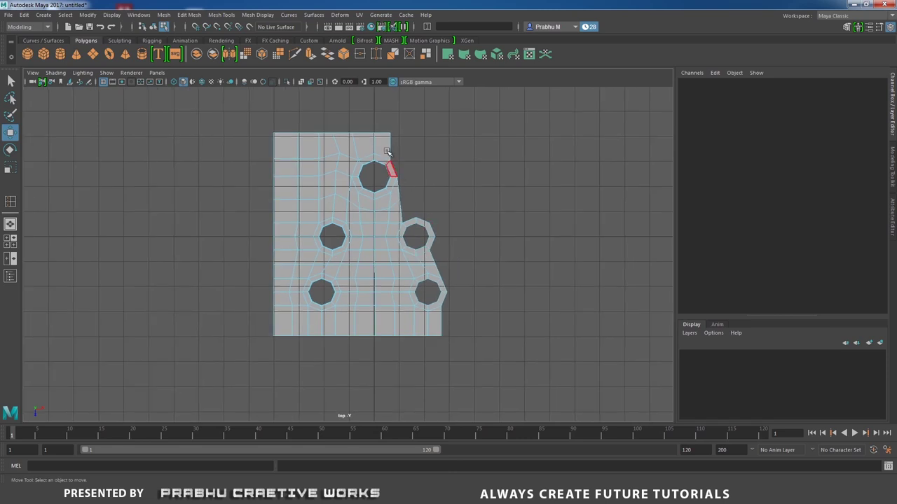
{"action": "left_click_drag", "start_coordinate": [381, 121], "coordinate": [507, 364]}
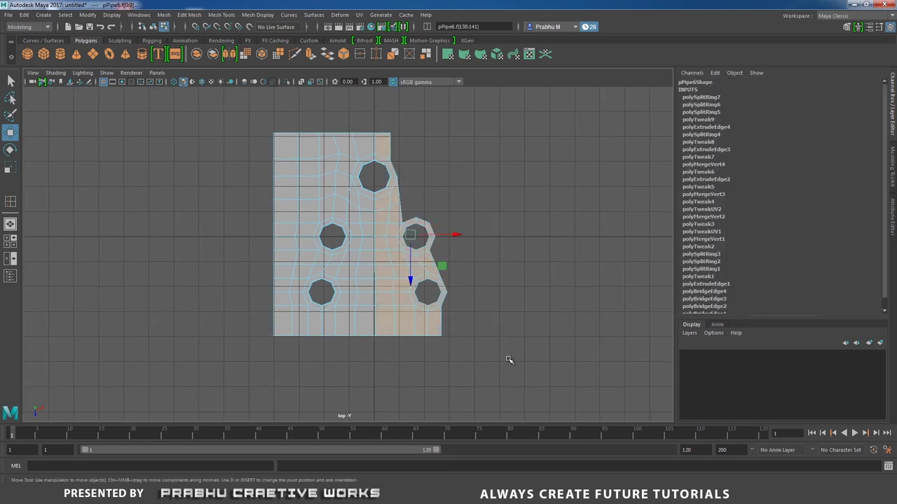
{"action": "key", "text": "Delete"}
Select the vertices along the mesh's cut center edge and move them horizontally onto the grid's vertical center line.
{"action": "right_click_drag", "start_coordinate": [394, 264], "coordinate": [461, 253], "text": "alt"}
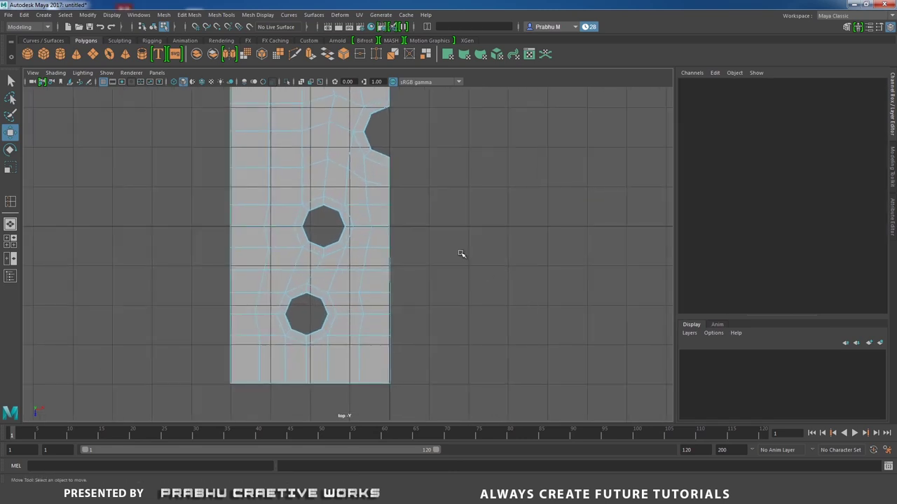
{"action": "middle_click_drag", "start_coordinate": [464, 247], "coordinate": [476, 294], "text": "alt"}
{"action": "right_click_drag", "start_coordinate": [476, 294], "coordinate": [439, 259], "text": "alt"}
{"action": "right_click_drag", "start_coordinate": [386, 170], "coordinate": [365, 163]}
{"action": "left_click_drag", "start_coordinate": [382, 145], "coordinate": [429, 419]}
{"action": "scroll", "coordinate": [517, 336], "scroll_direction": "up", "scroll_amount": 4}
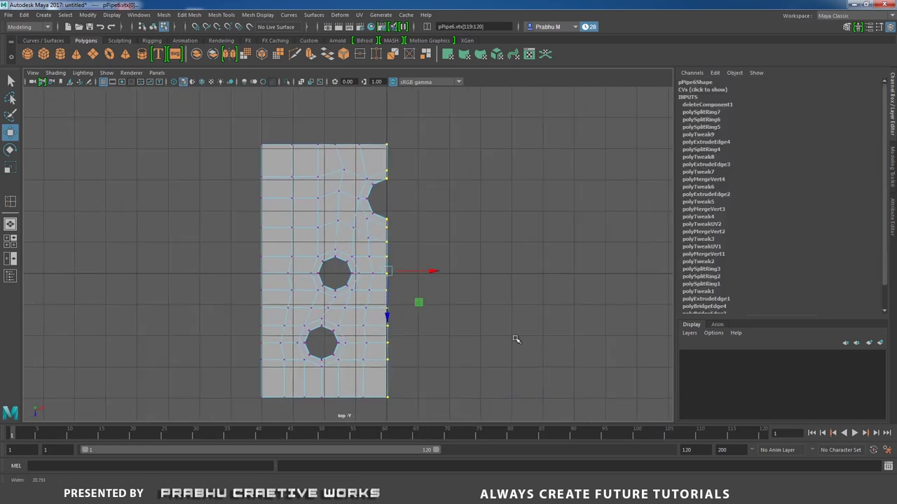
{"action": "scroll", "coordinate": [600, 326], "scroll_direction": "up", "scroll_amount": 5}
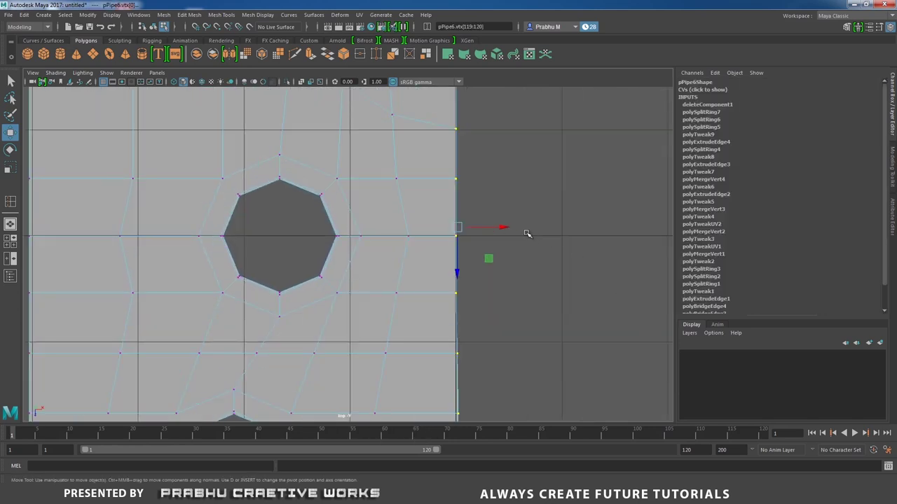
{"action": "left_click_drag", "start_coordinate": [507, 226], "coordinate": [502, 227]}
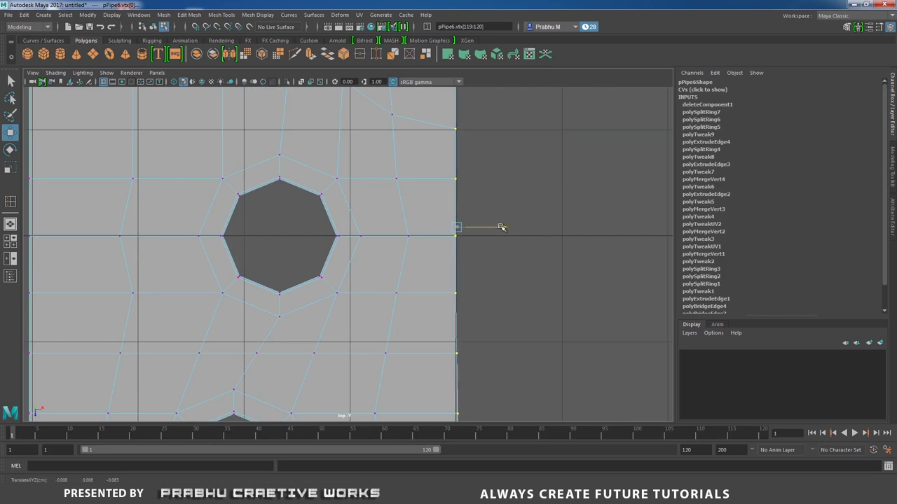
{"action": "scroll", "coordinate": [484, 234], "scroll_direction": "down", "scroll_amount": 8}
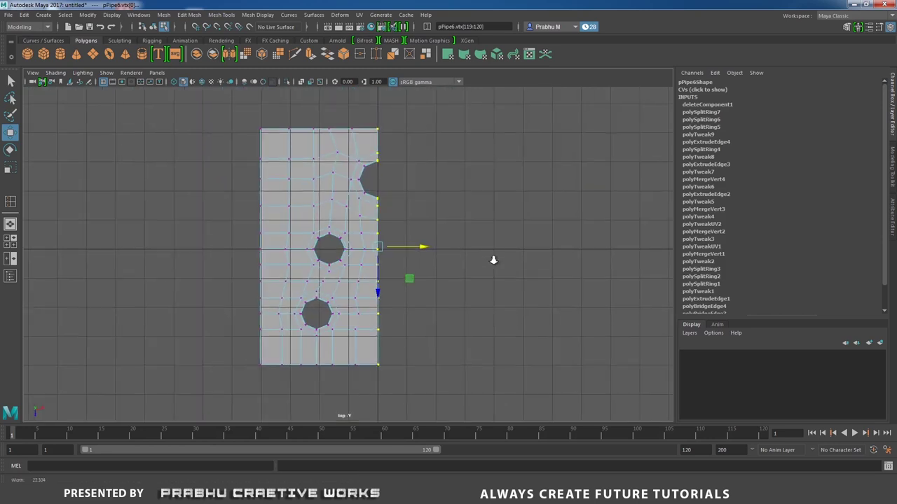
Scale the center-edge vertices horizontally into one straight line and return the mesh to object mode.
{"action": "key", "text": "r"}
{"action": "mouse_move", "coordinate": [425, 247]}
{"action": "left_mouse_down"}
{"action": "mouse_move", "coordinate": [379, 247]}
{"action": "mouse_move", "coordinate": [426, 246]}
{"action": "left_mouse_up"}
{"action": "key", "text": "w"}
{"action": "right_click", "coordinate": [369, 210]}
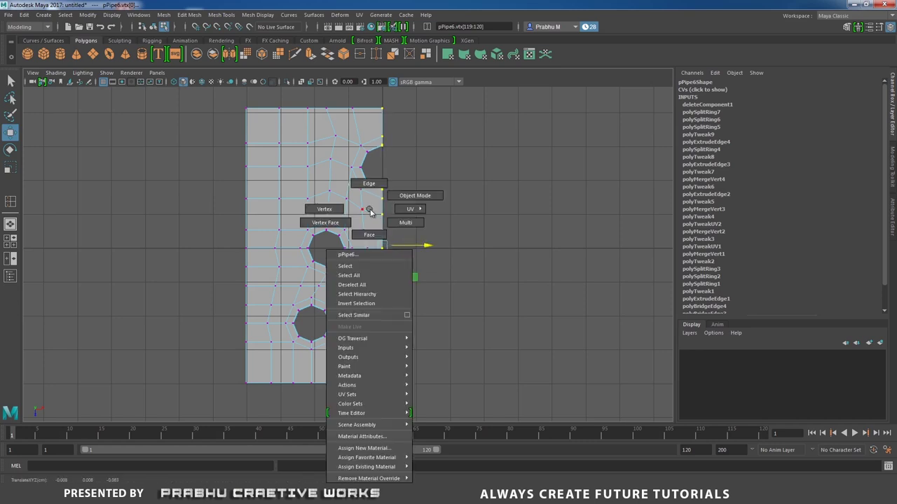
{"action": "left_click", "coordinate": [415, 196]}
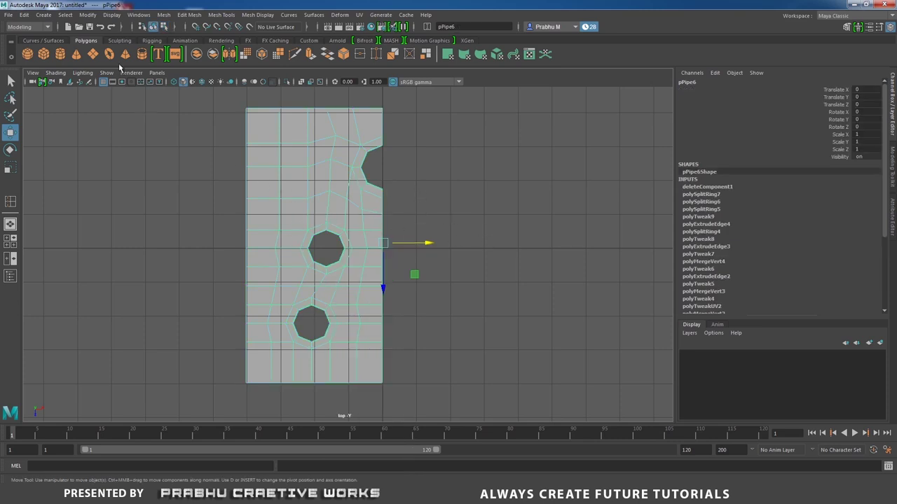
Mirror the half socket mesh across the world X axis in the positive direction, with a merge threshold of 0.32.
{"action": "left_click", "coordinate": [163, 15]}
{"action": "left_click", "coordinate": [180, 140]}
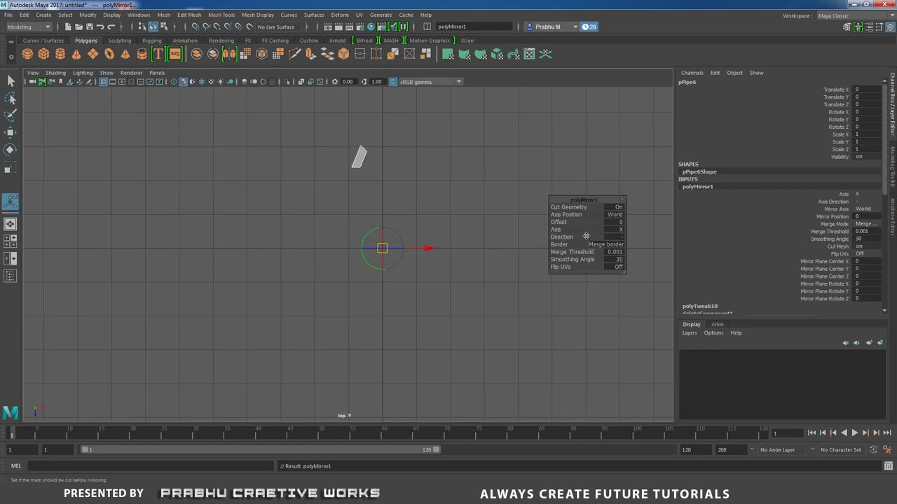
{"action": "left_click_drag", "start_coordinate": [564, 236], "coordinate": [598, 247]}
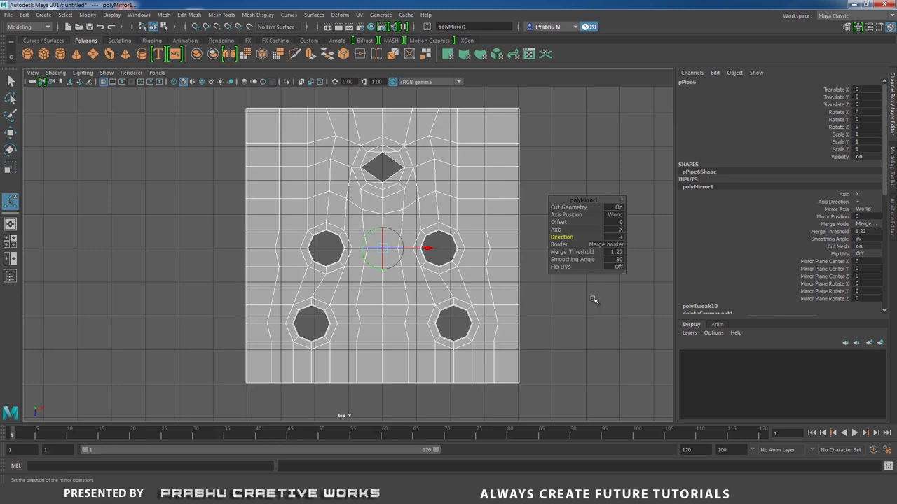
{"action": "right_click_drag", "start_coordinate": [615, 305], "coordinate": [659, 329], "text": "alt"}
{"action": "middle_click_drag", "start_coordinate": [547, 279], "coordinate": [507, 275], "text": "alt"}
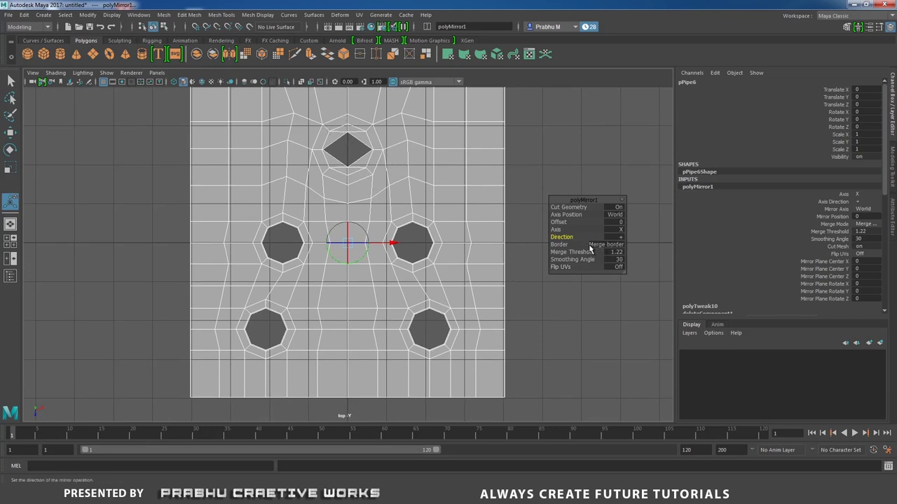
{"action": "left_click_drag", "start_coordinate": [590, 248], "coordinate": [568, 252]}
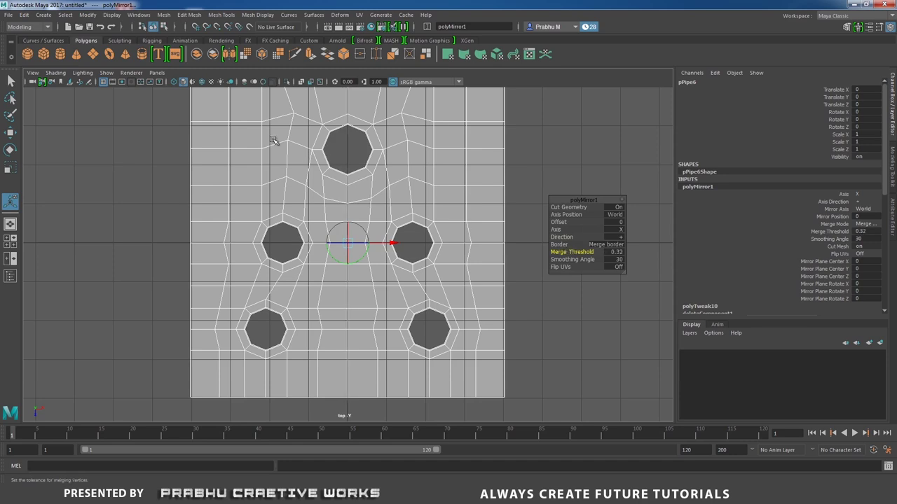
{"action": "middle_click_drag", "start_coordinate": [280, 156], "coordinate": [264, 228], "text": "alt"}
{"action": "middle_click_drag", "start_coordinate": [368, 189], "coordinate": [365, 150], "text": "alt"}
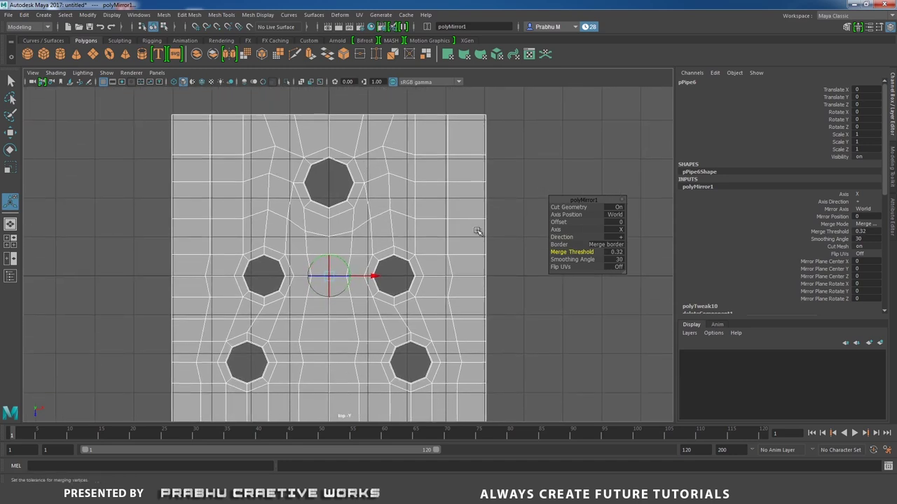
Examine the mirrored socket face in the perspective view and compare its holes and edges with the reference photo in Chrome.
{"action": "left_click", "coordinate": [533, 373]}
{"action": "key", "text": "space"}
{"action": "left_click_drag", "start_coordinate": [532, 372], "coordinate": [543, 351]}
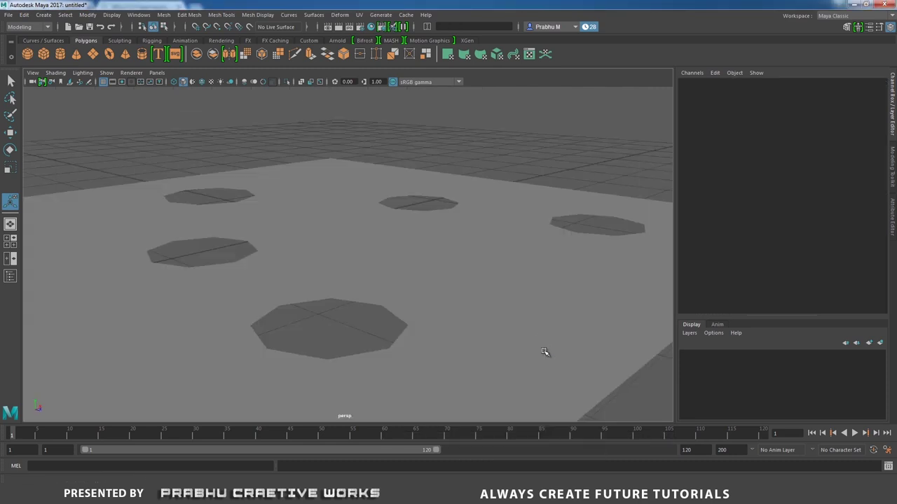
{"action": "right_click_drag", "start_coordinate": [545, 352], "coordinate": [339, 304], "text": "alt"}
{"action": "left_click_drag", "start_coordinate": [340, 265], "coordinate": [354, 295], "text": "alt"}
{"action": "left_click", "coordinate": [389, 335]}
{"action": "left_click_drag", "start_coordinate": [389, 336], "coordinate": [433, 343], "text": "alt"}
{"action": "left_click", "coordinate": [245, 495]}
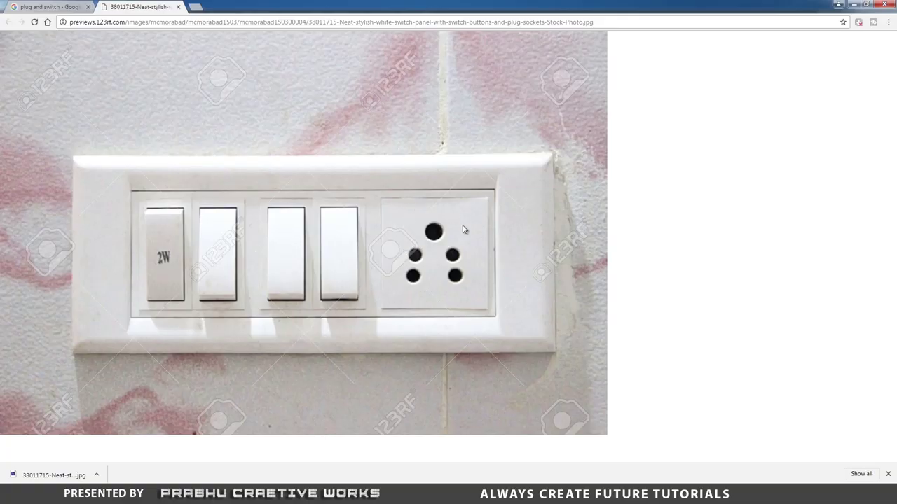
{"action": "key", "text": "alt+Tab"}
Insert edge loops close to the two outer borders that meet at the socket face's nearest corner.
{"action": "left_click_drag", "start_coordinate": [301, 351], "coordinate": [335, 266], "text": "alt"}
{"action": "right_click_drag", "start_coordinate": [335, 294], "coordinate": [381, 327], "text": "alt"}
{"action": "left_click_drag", "start_coordinate": [273, 312], "coordinate": [298, 329], "text": "alt"}
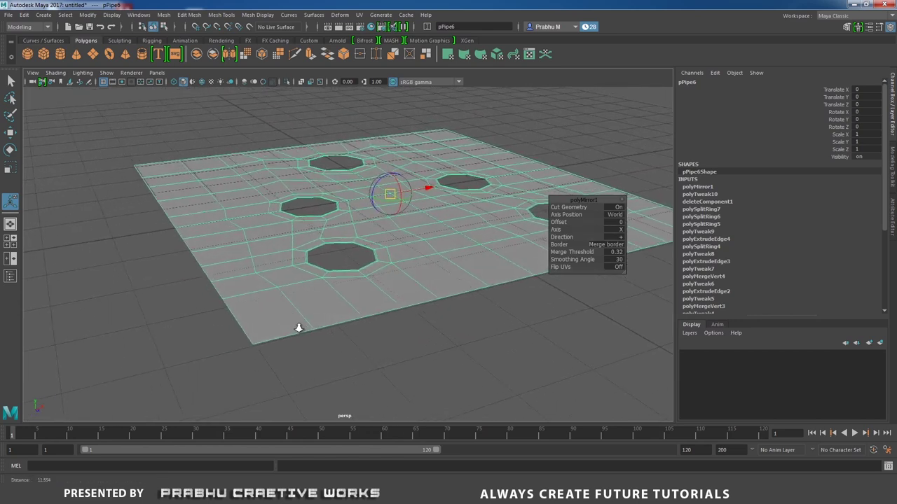
{"action": "right_click_drag", "start_coordinate": [299, 329], "coordinate": [305, 301], "text": "alt"}
{"action": "middle_click_drag", "start_coordinate": [301, 300], "coordinate": [324, 281], "text": "alt"}
{"action": "right_click_drag", "start_coordinate": [323, 281], "coordinate": [227, 290], "text": "alt"}
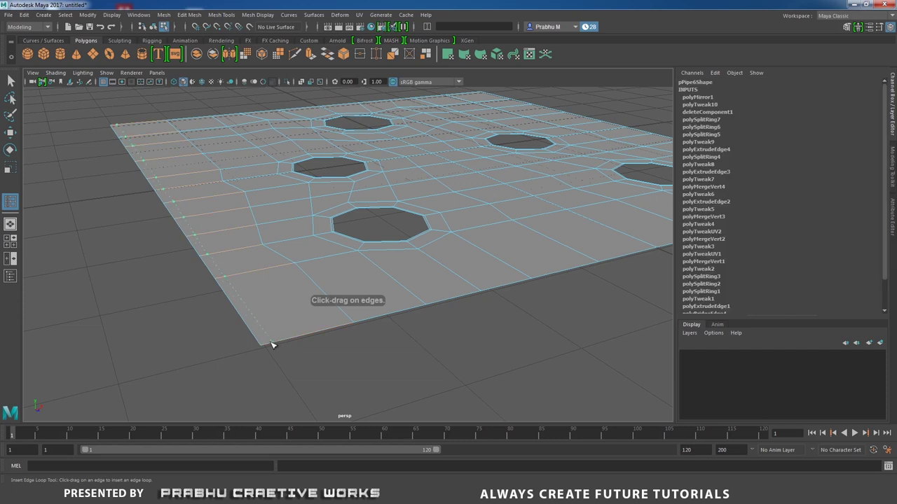
{"action": "left_click", "coordinate": [265, 346]}
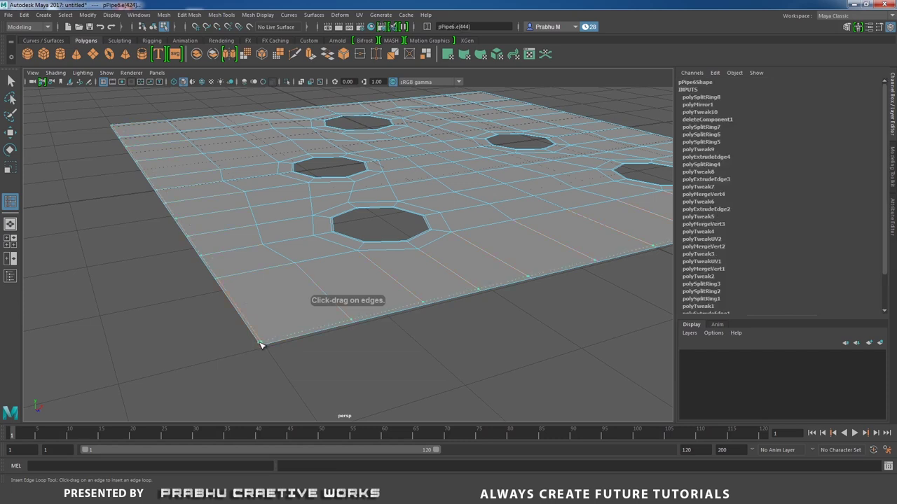
{"action": "left_click", "coordinate": [260, 342]}
Insert edge loops close to the two remaining outer borders of the socket face.
{"action": "left_click_drag", "start_coordinate": [260, 341], "coordinate": [420, 298], "text": "alt"}
{"action": "middle_click_drag", "start_coordinate": [442, 320], "coordinate": [362, 240], "text": "alt"}
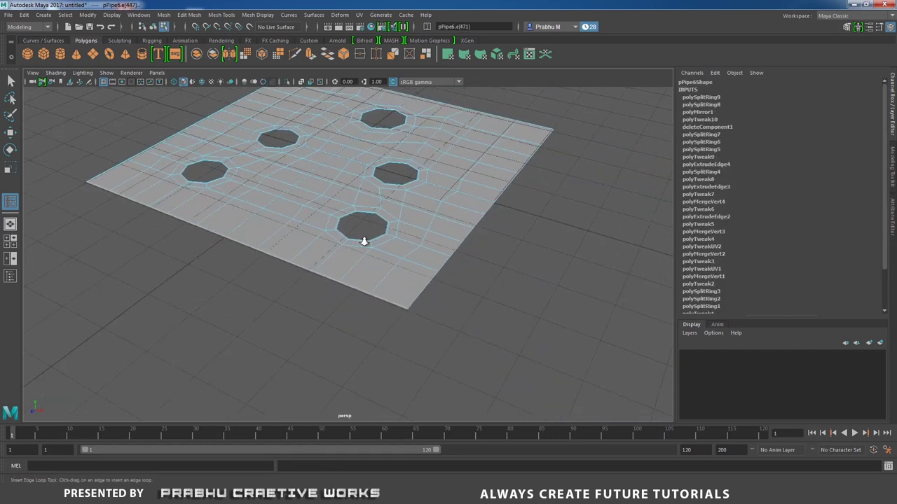
{"action": "right_click_drag", "start_coordinate": [361, 241], "coordinate": [430, 316], "text": "alt"}
{"action": "left_click", "coordinate": [470, 370]}
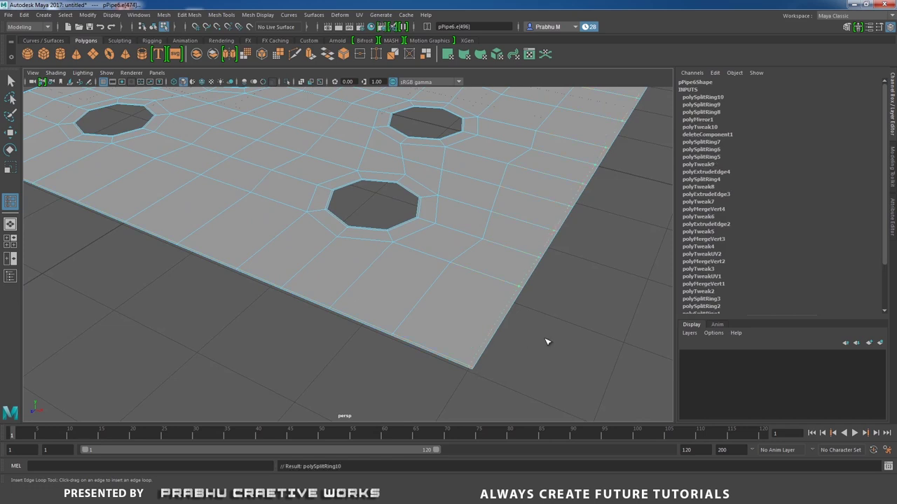
{"action": "left_click_drag", "start_coordinate": [547, 340], "coordinate": [445, 278], "text": "alt"}
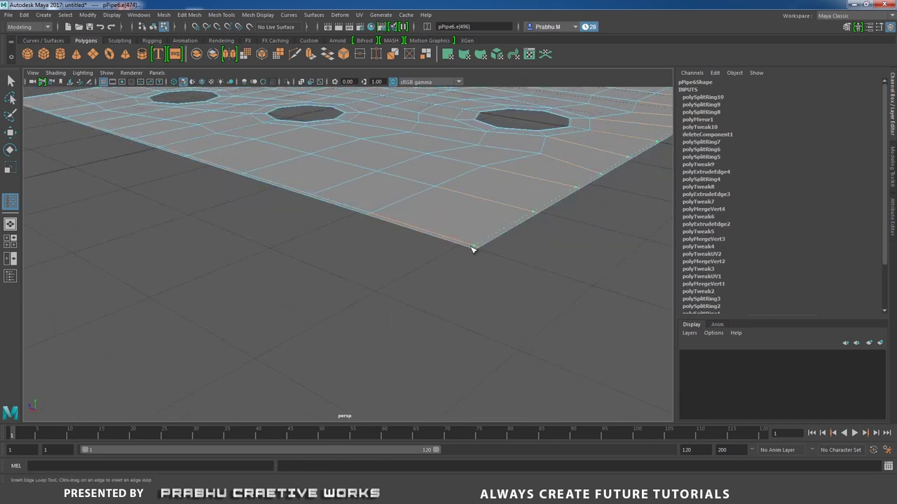
{"action": "left_click", "coordinate": [472, 250]}
Select the complete outer border edge loop of the socket face.
{"action": "scroll", "coordinate": [493, 245], "scroll_direction": "down", "scroll_amount": 6}
{"action": "left_click_drag", "start_coordinate": [492, 244], "coordinate": [437, 250], "text": "alt"}
{"action": "right_click_drag", "start_coordinate": [436, 250], "coordinate": [429, 297], "text": "alt"}
{"action": "middle_click_drag", "start_coordinate": [428, 297], "coordinate": [446, 286], "text": "alt"}
{"action": "key", "text": "w"}
{"action": "right_click_drag", "start_coordinate": [334, 263], "coordinate": [337, 203]}
{"action": "double_click", "coordinate": [282, 324]}
{"action": "right_click_drag", "start_coordinate": [415, 306], "coordinate": [213, 270], "text": "alt"}
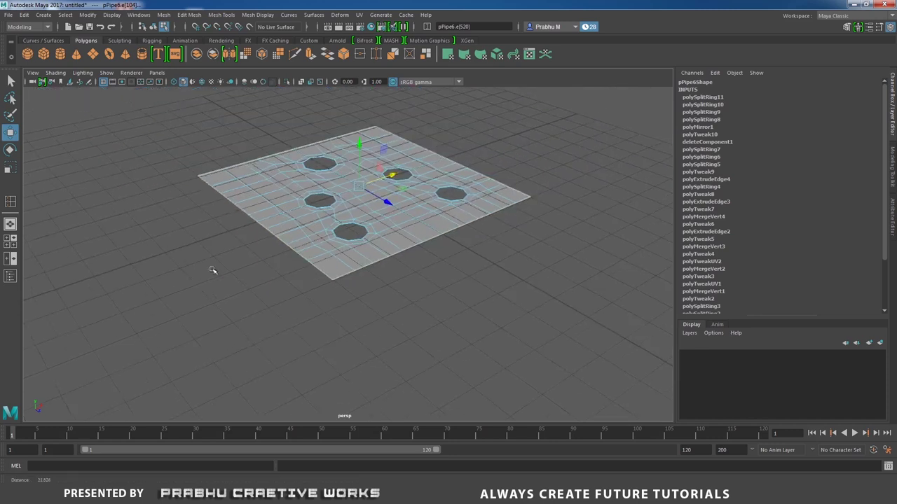
{"action": "middle_click_drag", "start_coordinate": [302, 294], "coordinate": [299, 306], "text": "alt"}
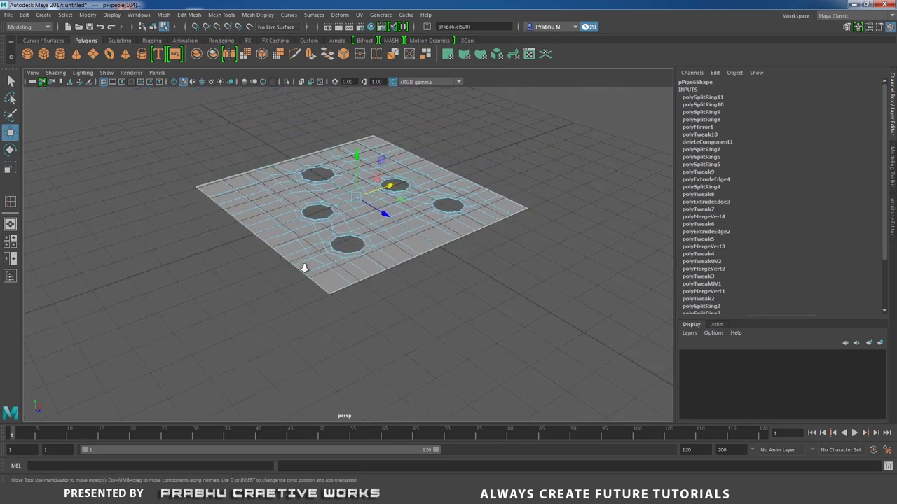
{"action": "right_click_drag", "start_coordinate": [304, 268], "coordinate": [390, 283], "text": "alt"}
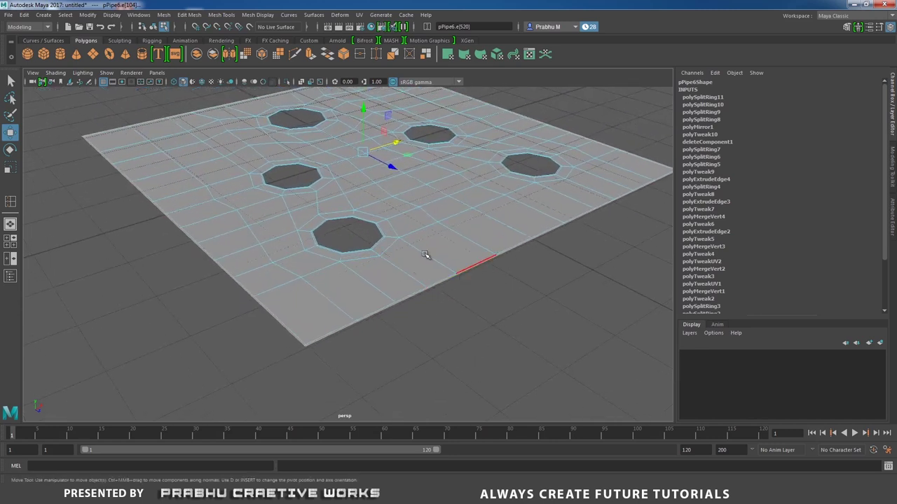
{"action": "middle_click_drag", "start_coordinate": [426, 256], "coordinate": [422, 282], "text": "alt"}
{"action": "right_click_drag", "start_coordinate": [231, 241], "coordinate": [322, 255], "text": "alt"}
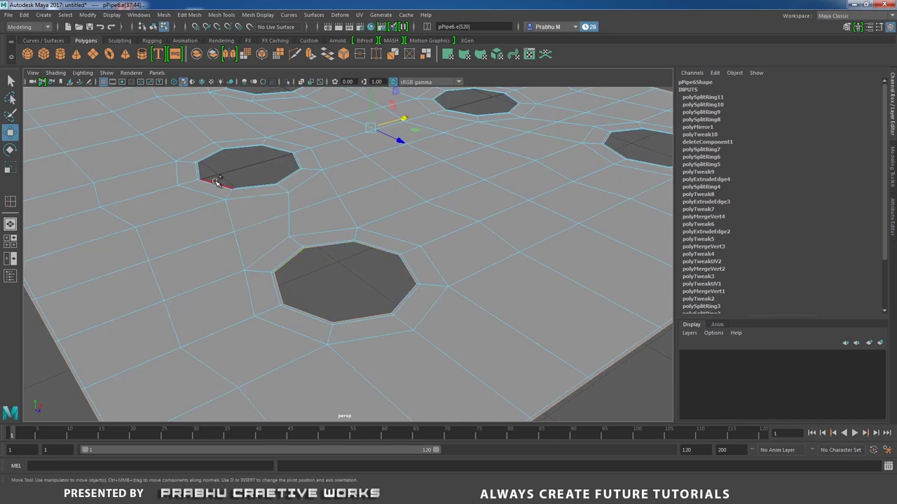
{"action": "scroll", "coordinate": [301, 259], "scroll_direction": "down", "scroll_amount": 5}
{"action": "key", "text": "ctrl+z"}
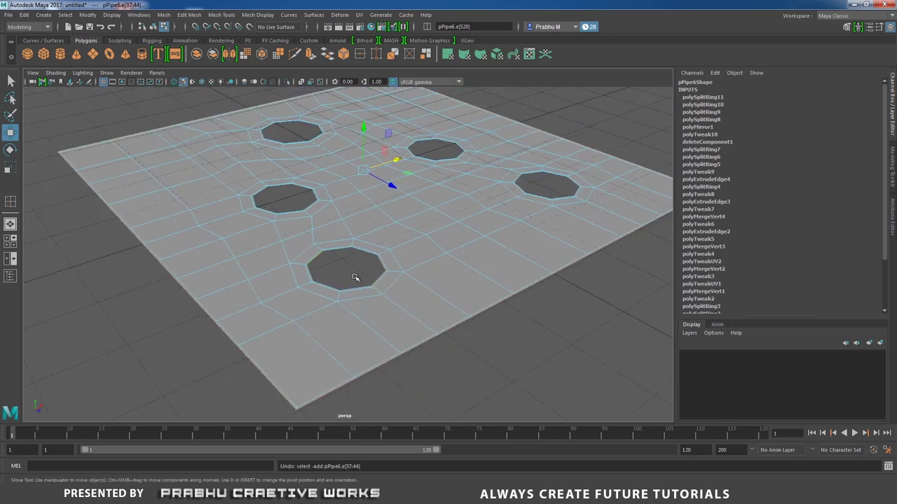
{"action": "key", "text": "ctrl+z"}
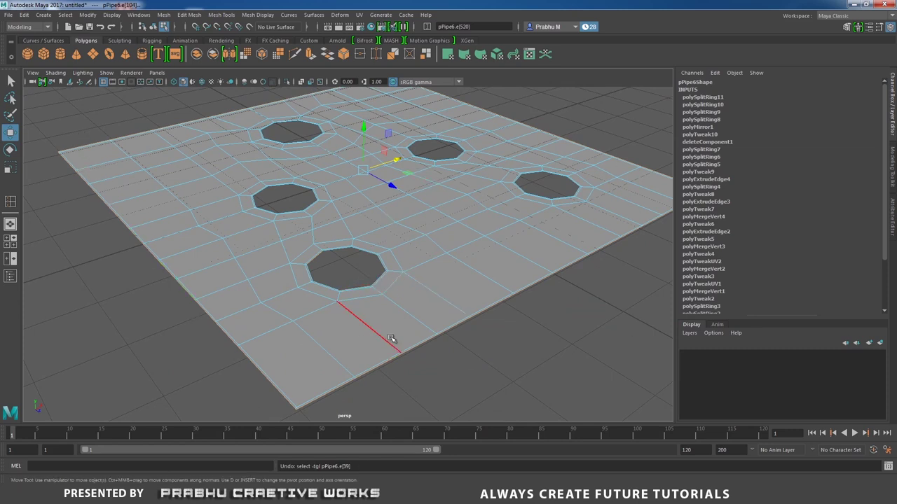
Extrude the outer border edges and move them down about 0.45 cm to form the socket's side walls.
{"action": "right_click_drag", "start_coordinate": [544, 309], "coordinate": [545, 330], "text": "shift"}
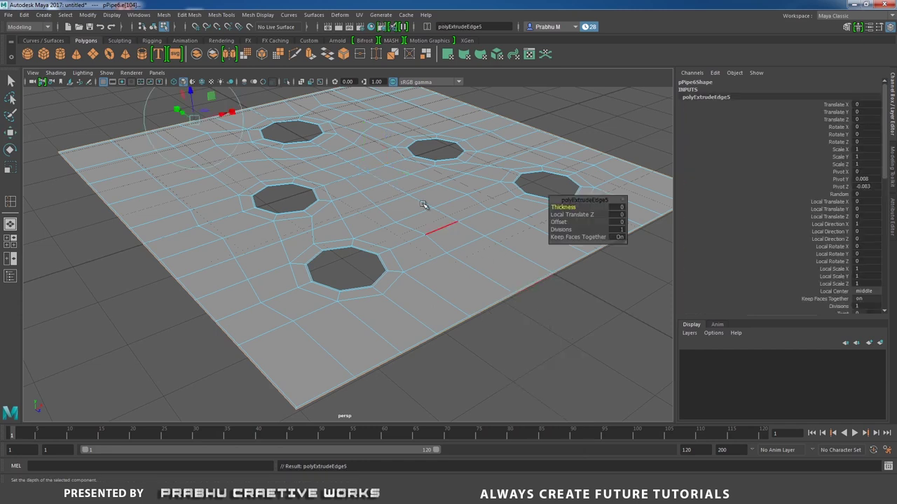
{"action": "middle_click_drag", "start_coordinate": [385, 253], "coordinate": [400, 290], "text": "alt"}
{"action": "key", "text": "w"}
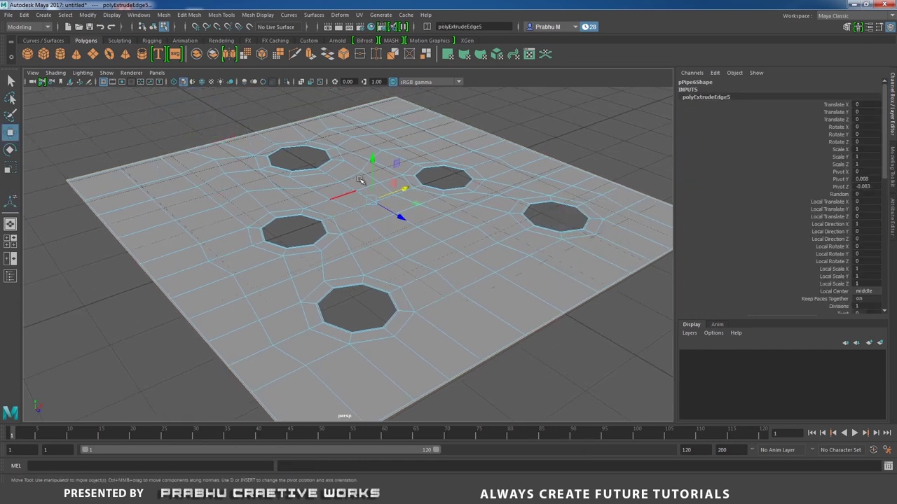
{"action": "left_click_drag", "start_coordinate": [370, 157], "coordinate": [376, 185]}
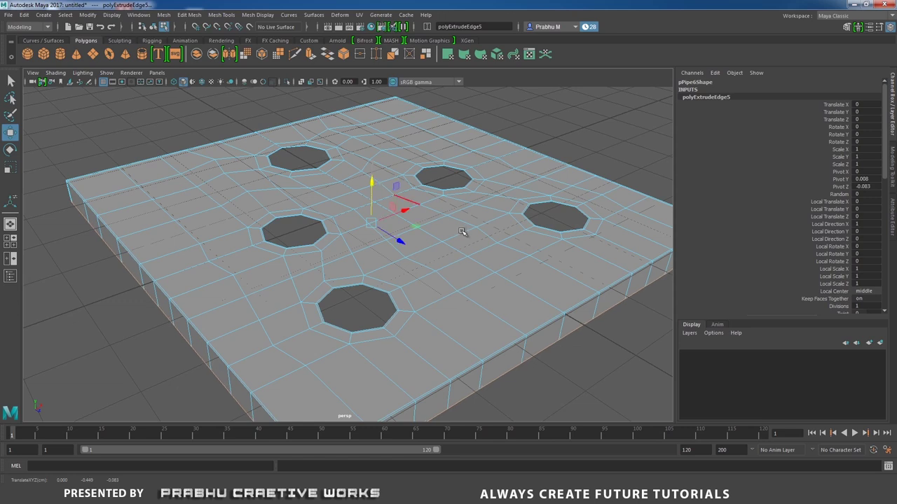
Insert an edge loop around the side walls close to their upper edge.
{"action": "right_click_drag", "start_coordinate": [462, 232], "coordinate": [255, 238], "text": "alt"}
{"action": "left_click_drag", "start_coordinate": [255, 238], "coordinate": [356, 270], "text": "alt"}
{"action": "middle_click_drag", "start_coordinate": [356, 270], "coordinate": [411, 197], "text": "alt"}
{"action": "scroll", "coordinate": [353, 272], "scroll_direction": "up", "scroll_amount": 5}
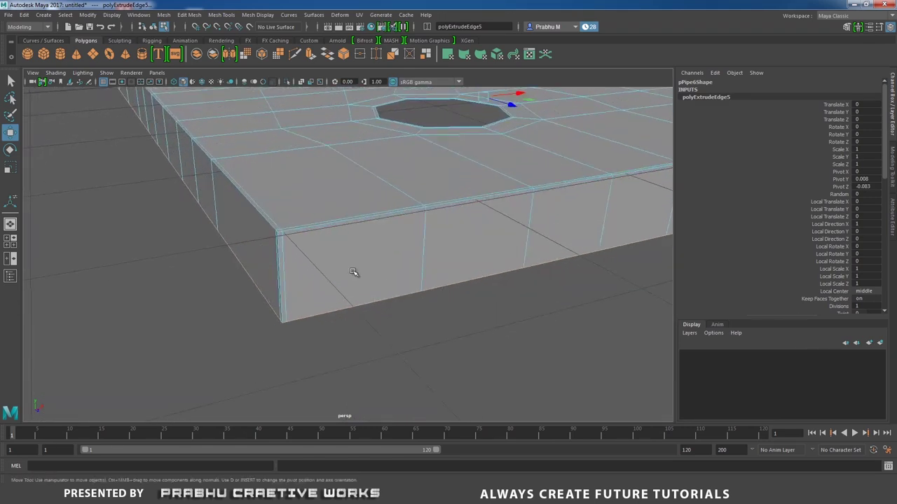
{"action": "right_click_drag", "start_coordinate": [290, 236], "coordinate": [346, 210]}
{"action": "left_click_drag", "start_coordinate": [464, 194], "coordinate": [444, 210], "text": "alt"}
{"action": "right_click_drag", "start_coordinate": [445, 209], "coordinate": [400, 222], "text": "shift"}
{"action": "left_click_drag", "start_coordinate": [393, 190], "coordinate": [397, 189]}
Select the inner rim edge loops of all five socket holes.
{"action": "right_click_drag", "start_coordinate": [482, 210], "coordinate": [336, 217], "text": "alt"}
{"action": "left_click_drag", "start_coordinate": [336, 217], "coordinate": [337, 241], "text": "alt"}
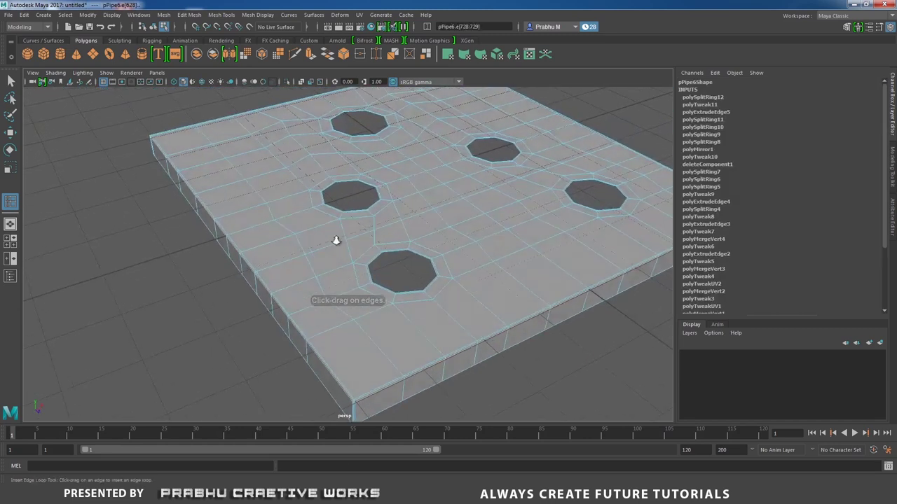
{"action": "right_click_drag", "start_coordinate": [336, 240], "coordinate": [371, 272], "text": "alt"}
{"action": "left_click_drag", "start_coordinate": [371, 273], "coordinate": [342, 264], "text": "alt"}
{"action": "key", "text": "w"}
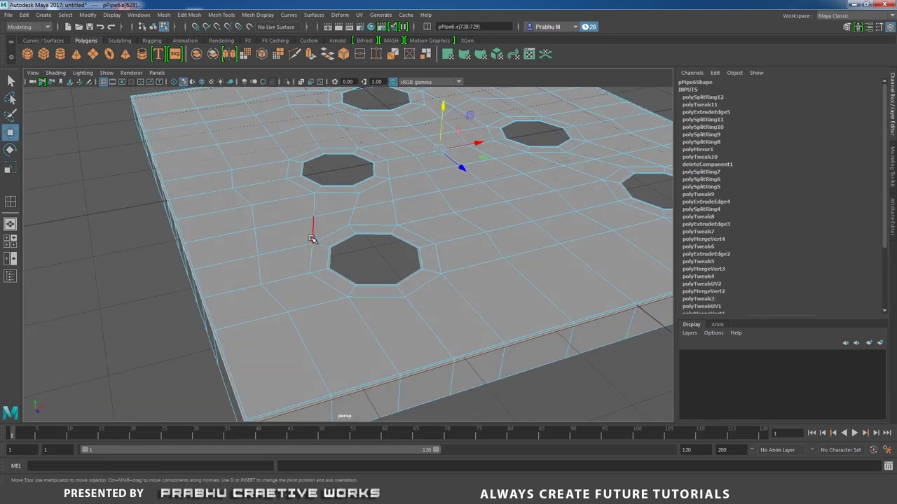
{"action": "right_click_drag", "start_coordinate": [313, 238], "coordinate": [312, 200]}
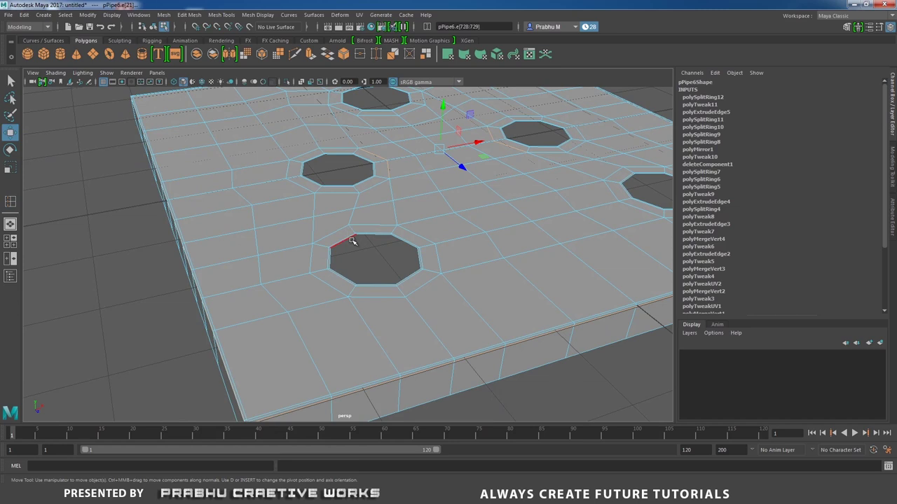
{"action": "left_click_drag", "start_coordinate": [336, 258], "coordinate": [319, 254], "text": "alt"}
{"action": "right_click_drag", "start_coordinate": [320, 255], "coordinate": [349, 281], "text": "alt"}
{"action": "double_click", "coordinate": [310, 228]}
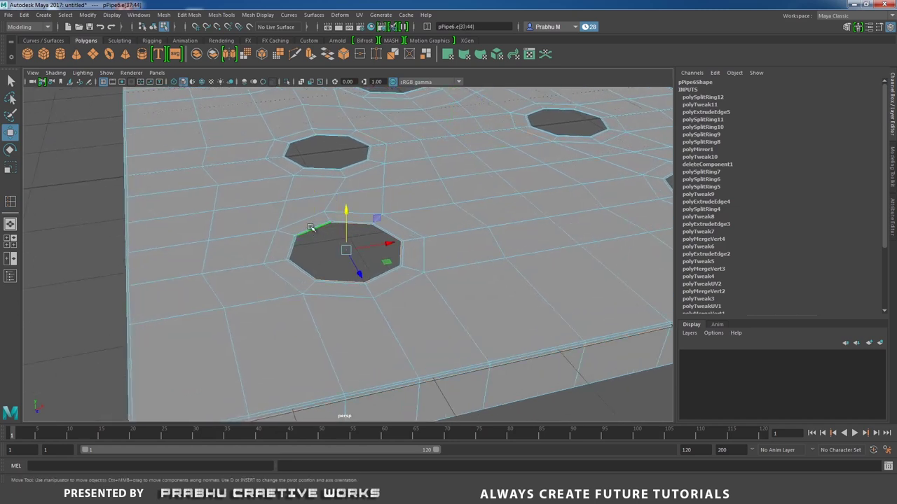
{"action": "double_click", "coordinate": [306, 141], "text": "shift"}
{"action": "middle_click_drag", "start_coordinate": [435, 156], "coordinate": [389, 312], "text": "alt"}
{"action": "double_click", "coordinate": [319, 203], "text": "shift"}
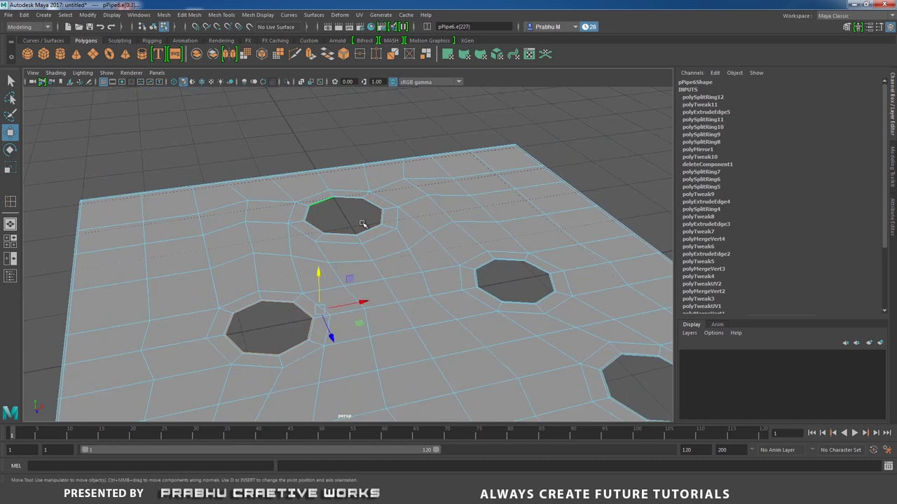
{"action": "double_click", "coordinate": [493, 266], "text": "shift"}
{"action": "left_click_drag", "start_coordinate": [500, 266], "coordinate": [505, 206], "text": "alt"}
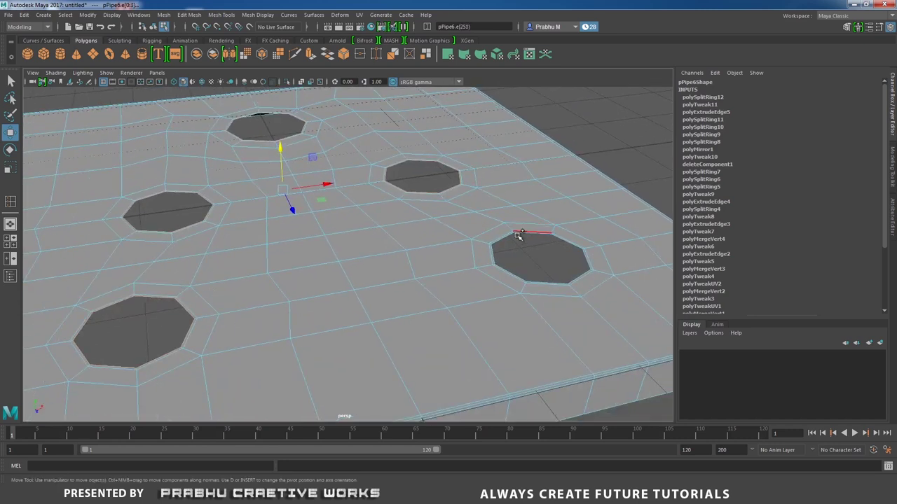
{"action": "left_click", "coordinate": [508, 240], "text": "shift"}
Extrude the five hole rims and move them down about 4.8 cm to give the holes deep inner walls.
{"action": "right_click_drag", "start_coordinate": [337, 240], "coordinate": [277, 210], "text": "alt"}
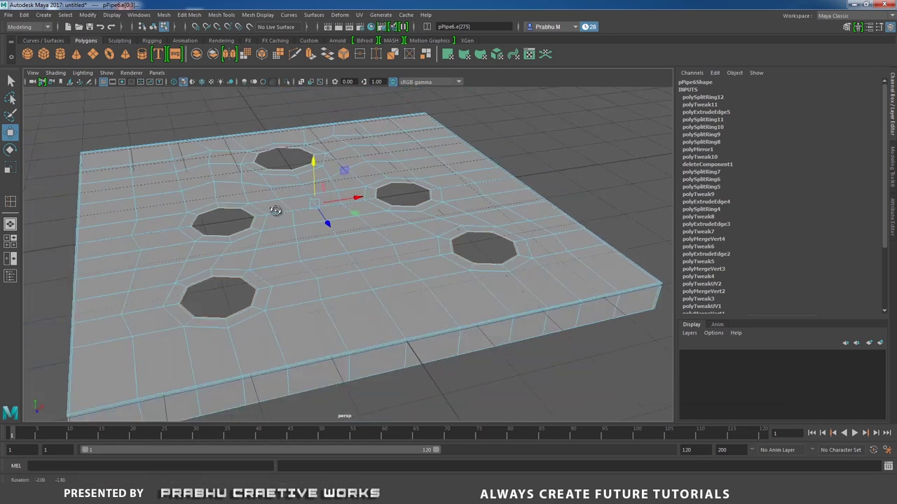
{"action": "left_click_drag", "start_coordinate": [277, 210], "coordinate": [357, 212], "text": "alt"}
{"action": "right_click_drag", "start_coordinate": [357, 212], "coordinate": [355, 230], "text": "shift"}
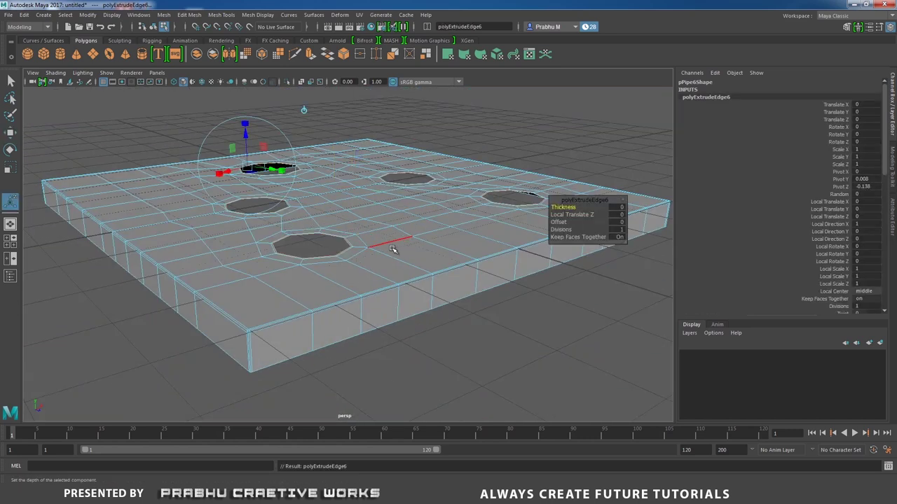
{"action": "key", "text": "w"}
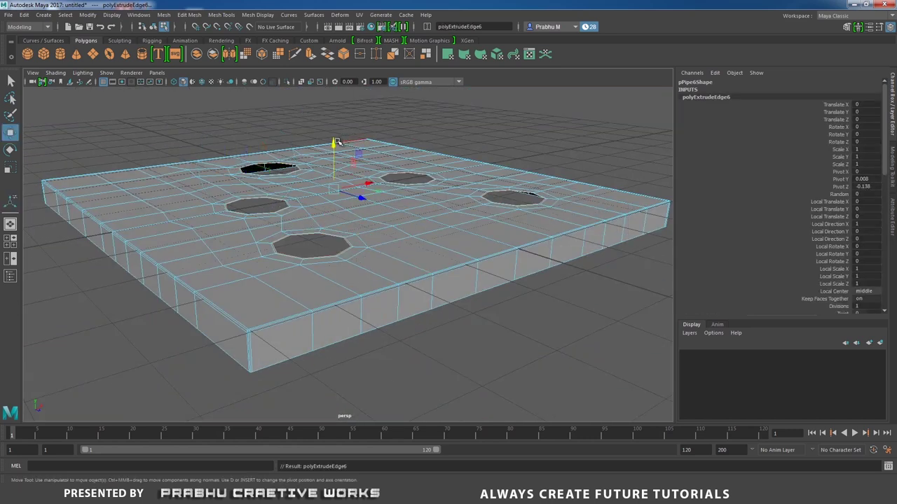
{"action": "left_click_drag", "start_coordinate": [334, 145], "coordinate": [340, 381]}
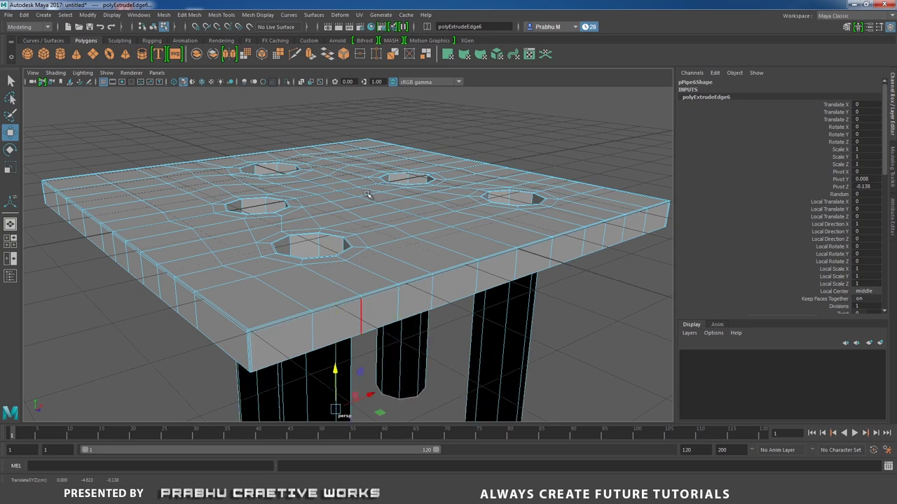
Compare the deepened socket holes with the plug socket in the Chrome reference photo.
{"action": "left_click_drag", "start_coordinate": [367, 194], "coordinate": [317, 298], "text": "alt"}
{"action": "left_click", "coordinate": [294, 494]}
{"action": "left_click", "coordinate": [351, 406]}
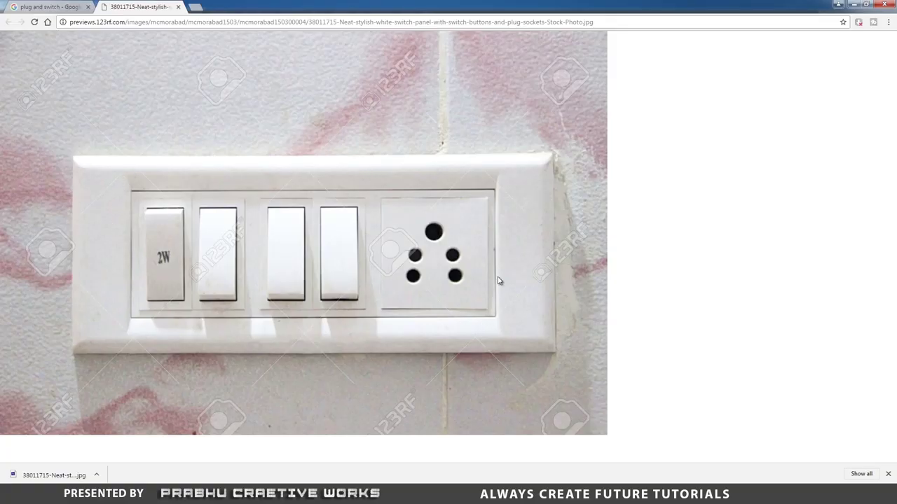
{"action": "left_click", "coordinate": [184, 493]}
{"action": "left_click_drag", "start_coordinate": [373, 182], "coordinate": [370, 251], "text": "alt"}
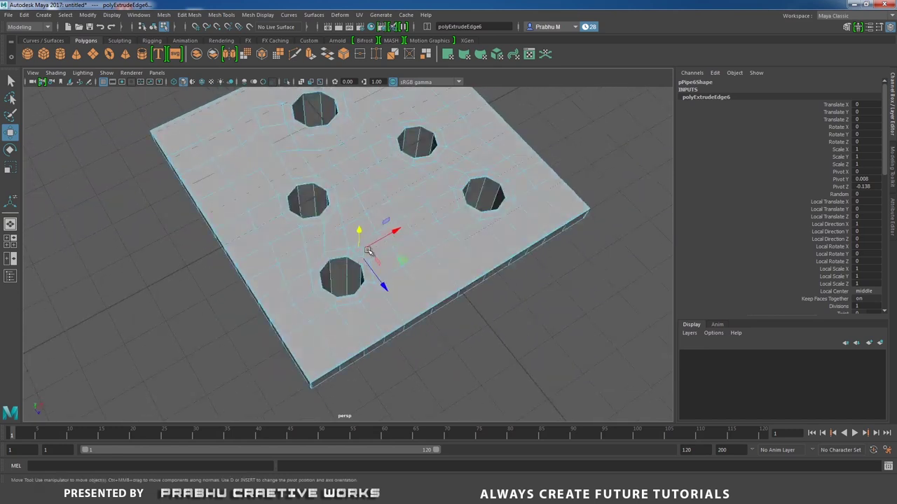
Insert an edge loop around the inner wall of the first socket hole, just below its rim.
{"action": "middle_click_drag", "start_coordinate": [359, 160], "coordinate": [360, 298], "text": "alt"}
{"action": "right_click_drag", "start_coordinate": [360, 299], "coordinate": [503, 259], "text": "alt"}
{"action": "left_click", "coordinate": [295, 191]}
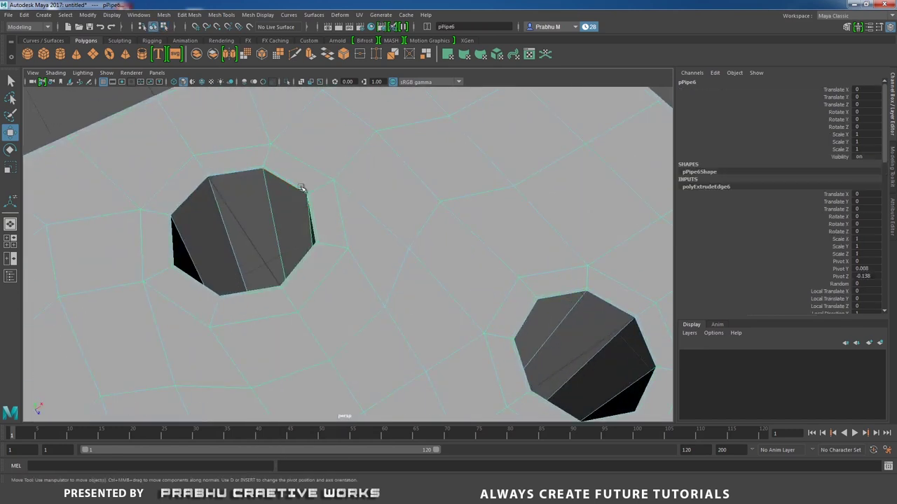
{"action": "key", "text": "f"}
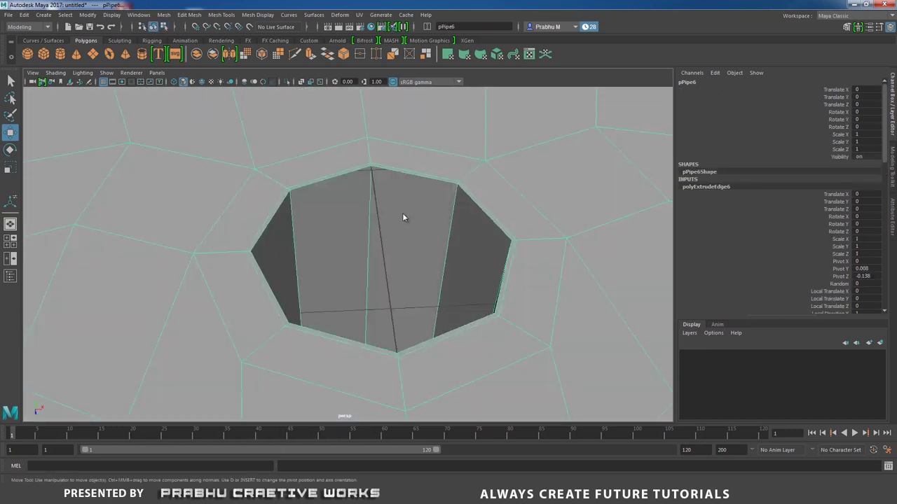
{"action": "right_click_drag", "start_coordinate": [402, 213], "coordinate": [335, 226], "text": "shift"}
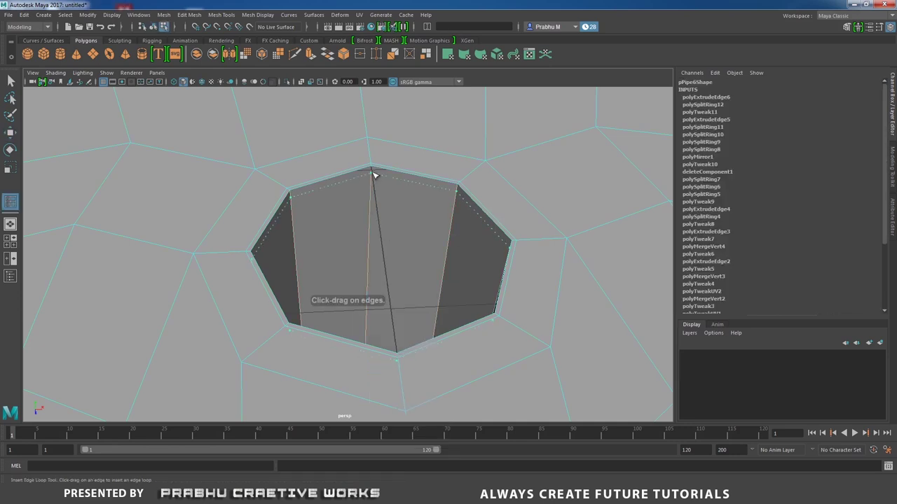
{"action": "left_click_drag", "start_coordinate": [374, 170], "coordinate": [373, 170]}
Insert supporting edge loops just below the rims of the next two socket holes.
{"action": "right_click_drag", "start_coordinate": [376, 294], "coordinate": [292, 238], "text": "alt"}
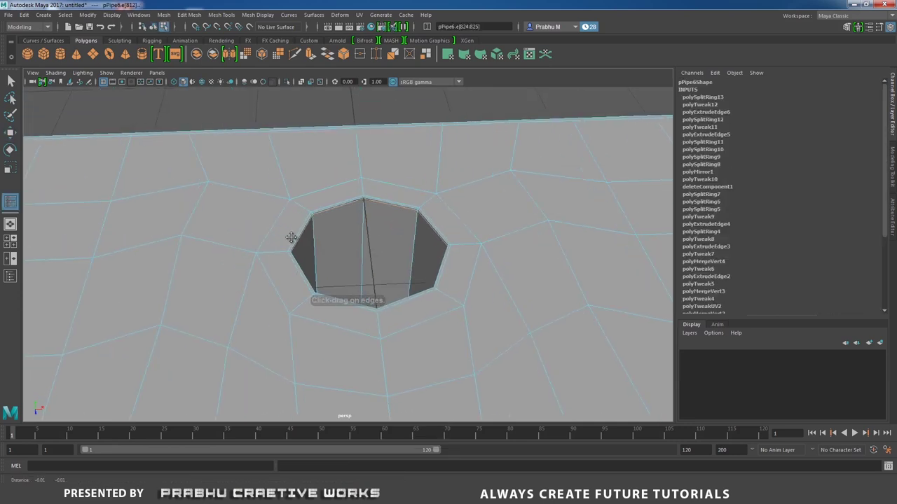
{"action": "left_click_drag", "start_coordinate": [292, 238], "coordinate": [398, 166], "text": "alt"}
{"action": "right_click_drag", "start_coordinate": [398, 166], "coordinate": [384, 209], "text": "alt"}
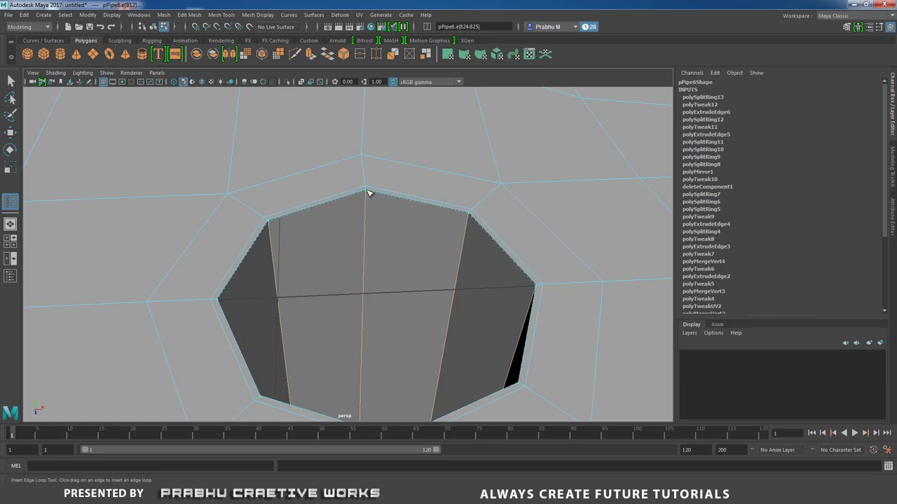
{"action": "left_click_drag", "start_coordinate": [367, 192], "coordinate": [369, 193]}
{"action": "right_click_drag", "start_coordinate": [427, 301], "coordinate": [365, 276], "text": "alt"}
{"action": "left_click_drag", "start_coordinate": [364, 276], "coordinate": [399, 105], "text": "alt"}
{"action": "right_click_drag", "start_coordinate": [399, 105], "coordinate": [423, 115], "text": "alt"}
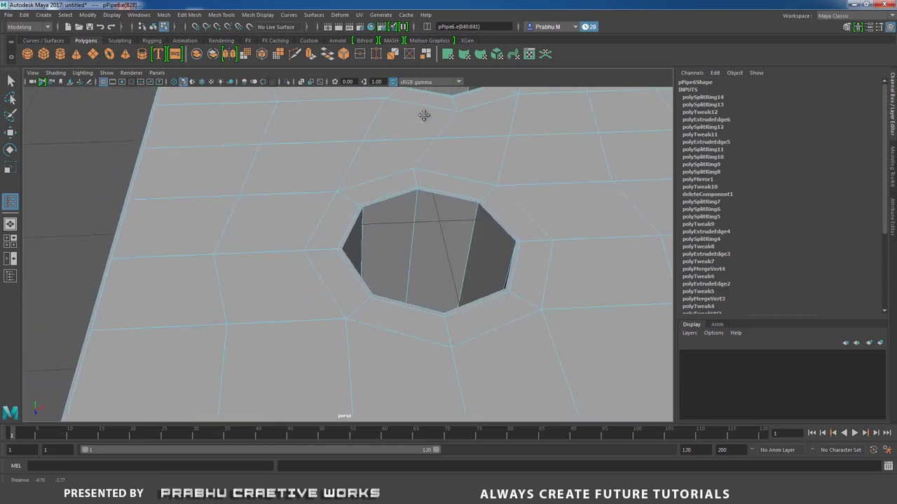
{"action": "left_click_drag", "start_coordinate": [419, 193], "coordinate": [419, 195]}
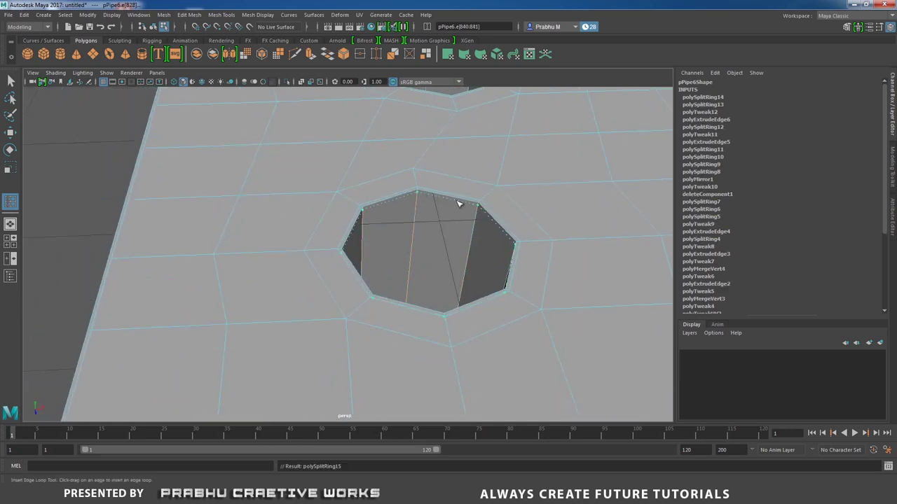
Insert supporting edge loops close to the rims of the two remaining socket holes.
{"action": "right_click_drag", "start_coordinate": [543, 260], "coordinate": [479, 228], "text": "alt"}
{"action": "middle_click_drag", "start_coordinate": [479, 229], "coordinate": [238, 298], "text": "alt"}
{"action": "right_click_drag", "start_coordinate": [238, 298], "coordinate": [368, 301], "text": "alt"}
{"action": "left_click_drag", "start_coordinate": [369, 301], "coordinate": [354, 276], "text": "alt"}
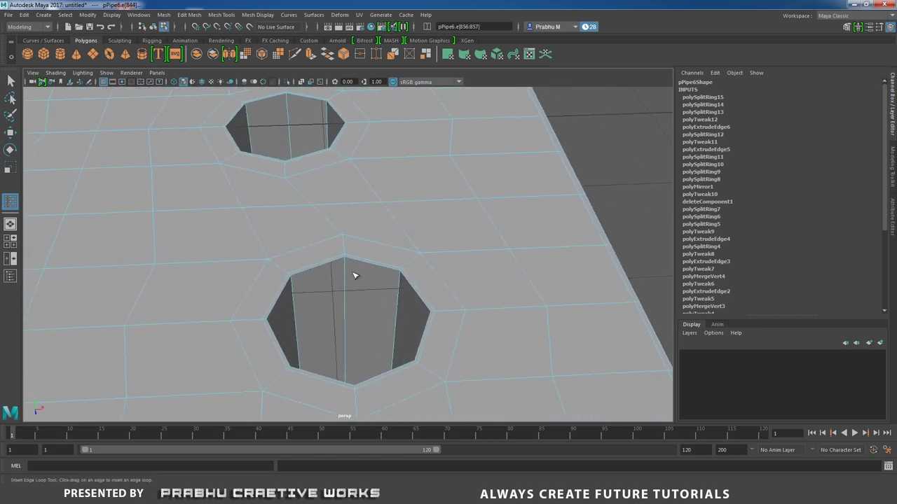
{"action": "left_click", "coordinate": [345, 262]}
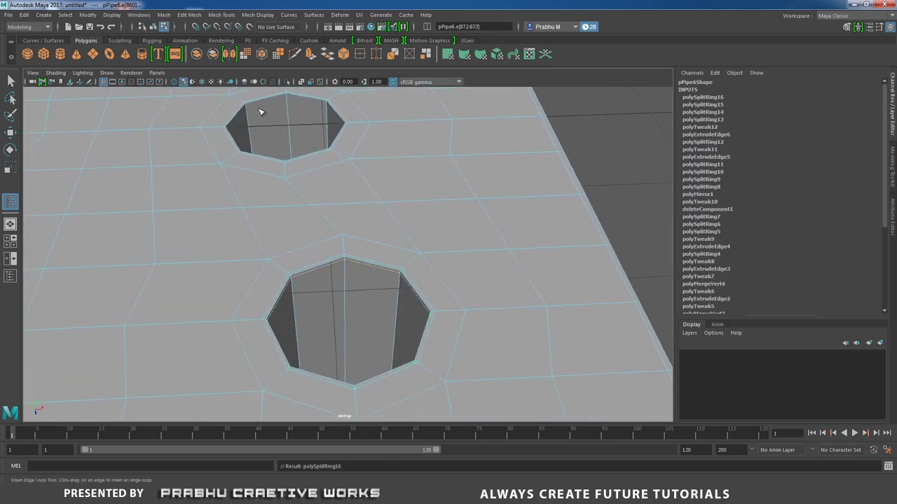
{"action": "left_click_drag", "start_coordinate": [287, 104], "coordinate": [289, 96]}
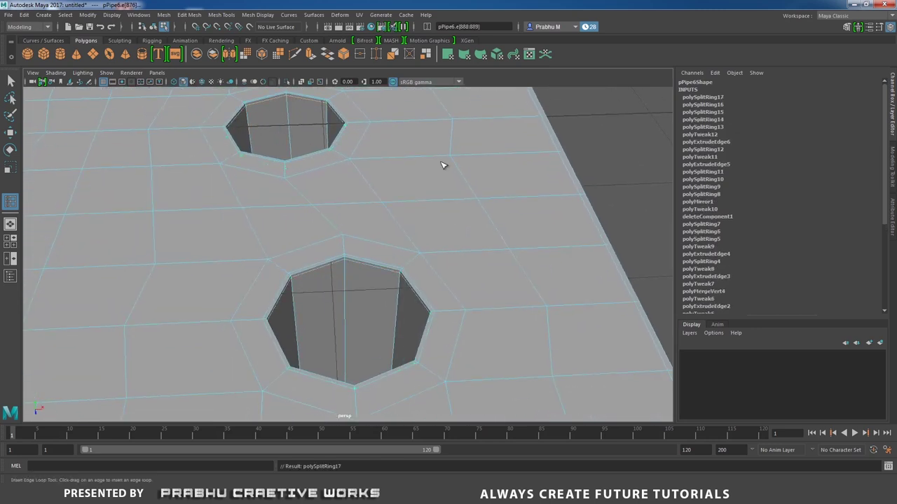
Return the socket plate to object mode, show it in smooth preview and deselect it.
{"action": "right_click_drag", "start_coordinate": [444, 165], "coordinate": [148, 220], "text": "alt"}
{"action": "left_click_drag", "start_coordinate": [148, 220], "coordinate": [177, 238], "text": "alt"}
{"action": "key", "text": "w"}
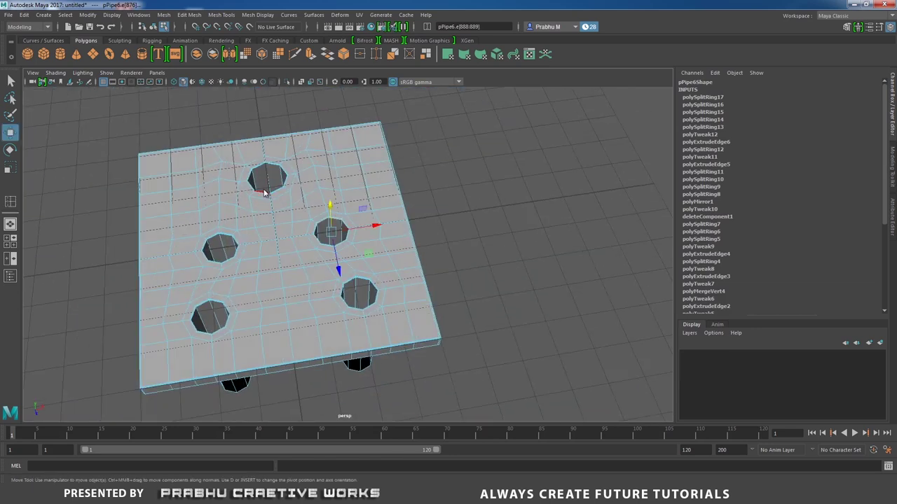
{"action": "right_click_drag", "start_coordinate": [265, 193], "coordinate": [304, 176]}
{"action": "left_click_drag", "start_coordinate": [304, 176], "coordinate": [388, 194], "text": "alt"}
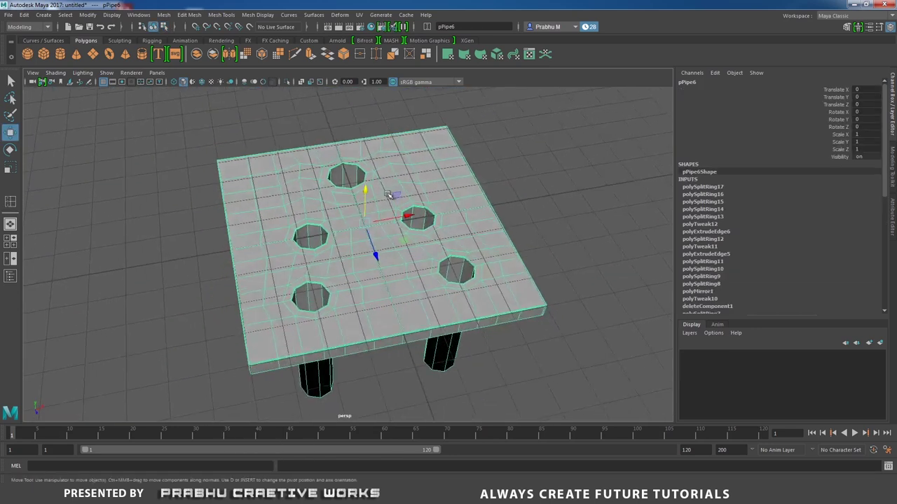
{"action": "left_click", "coordinate": [526, 170]}
{"action": "left_click_drag", "start_coordinate": [526, 170], "coordinate": [284, 269], "text": "alt"}
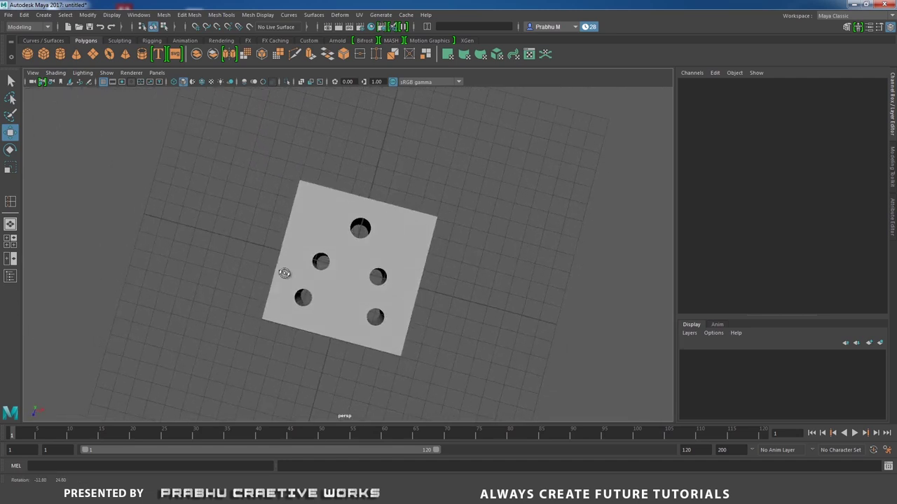
Compare the smoothed socket with the five-hole plug socket in the Chrome reference photo.
{"action": "left_click", "coordinate": [241, 494]}
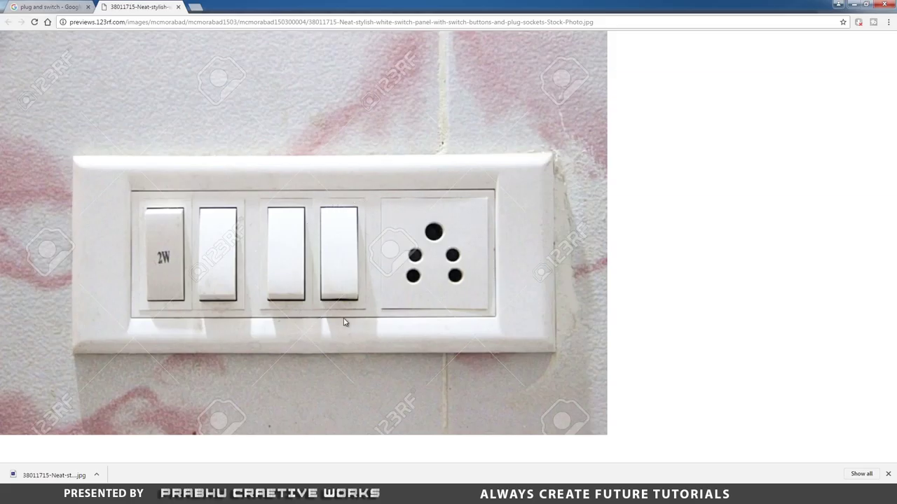
{"action": "left_click", "coordinate": [143, 494]}
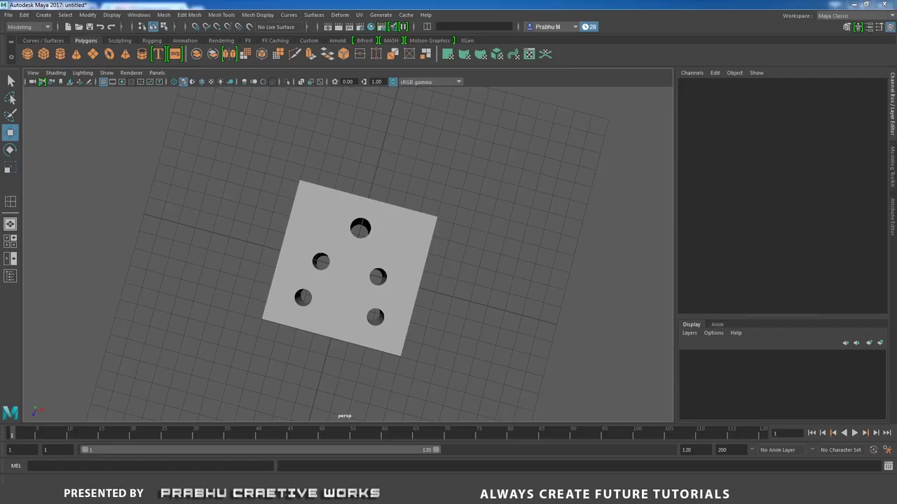
{"action": "mouse_move", "coordinate": [310, 286]}
{"action": "left_mouse_down", "text": "alt"}
{"action": "mouse_move", "coordinate": [327, 257]}
{"action": "mouse_move", "coordinate": [319, 290]}
{"action": "mouse_move", "coordinate": [306, 297]}
{"action": "left_mouse_up", "text": "alt"}
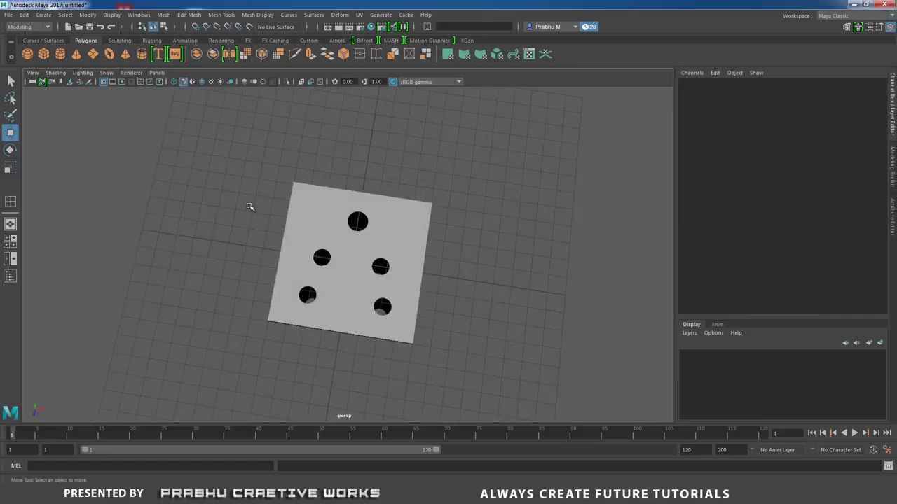
In the top view, move the socket plate along X to about 8.6, checking its placement against the Chrome reference photo.
{"action": "key", "text": "space"}
{"action": "left_click_drag", "start_coordinate": [250, 204], "coordinate": [212, 204]}
{"action": "right_click_drag", "start_coordinate": [237, 220], "coordinate": [288, 232], "text": "alt"}
{"action": "scroll", "coordinate": [287, 231], "scroll_direction": "down", "scroll_amount": 5}
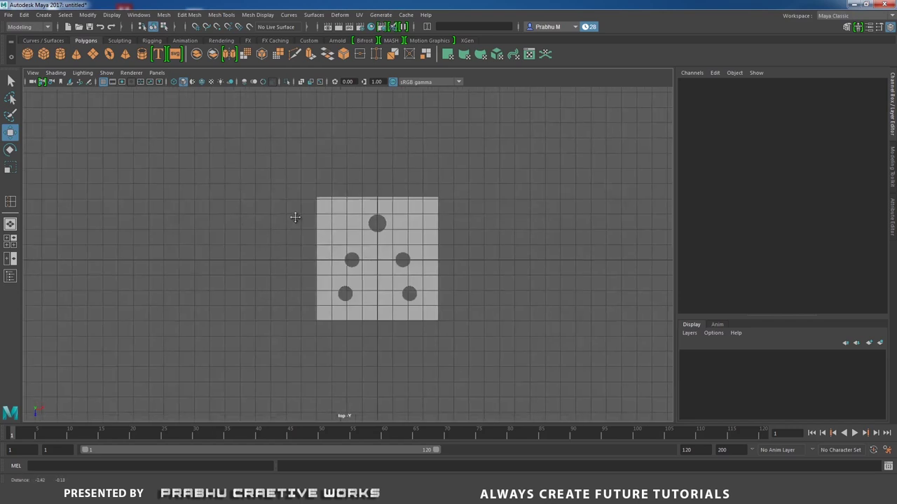
{"action": "left_click", "coordinate": [421, 274]}
{"action": "left_click_drag", "start_coordinate": [434, 257], "coordinate": [557, 258]}
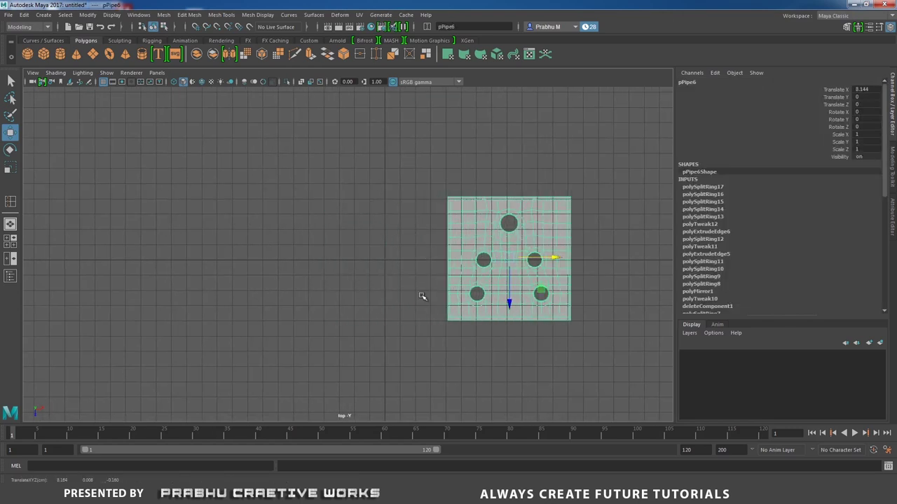
{"action": "left_click", "coordinate": [201, 493]}
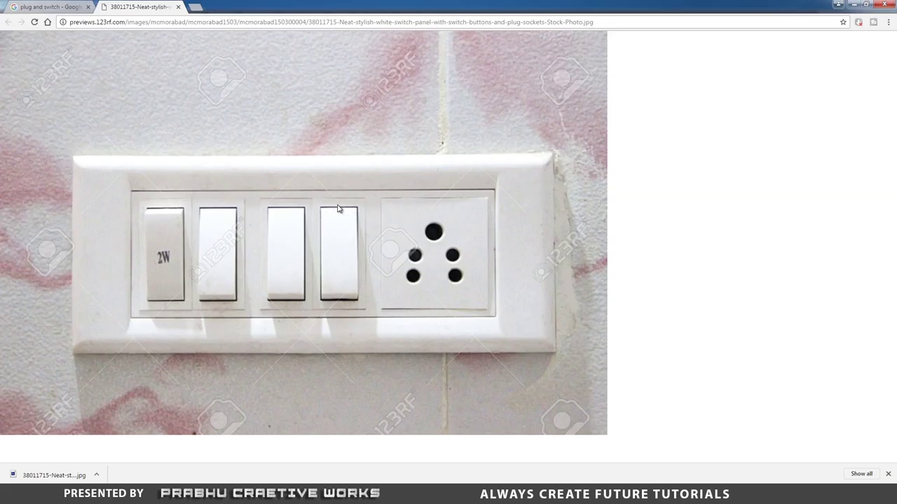
{"action": "key", "text": "alt+Tab"}
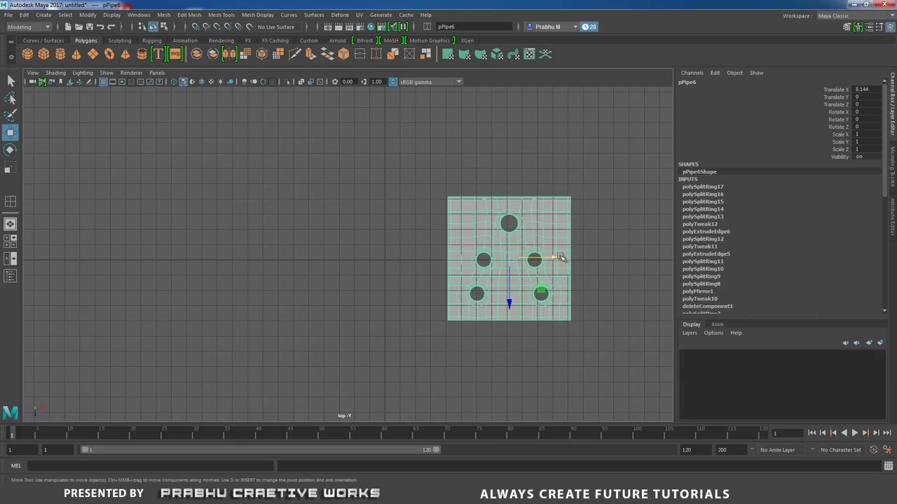
{"action": "left_click_drag", "start_coordinate": [557, 257], "coordinate": [594, 257]}
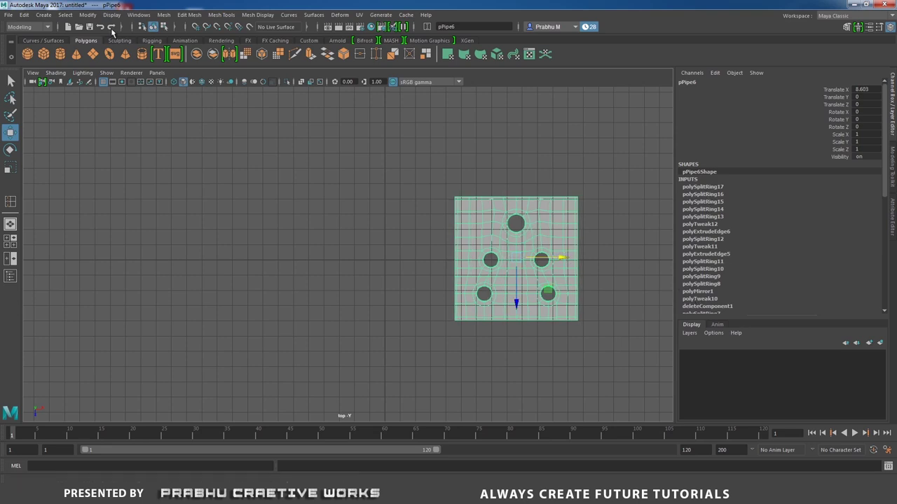
Delete the socket plate's construction history and reselect the plate.
{"action": "left_click", "coordinate": [25, 15]}
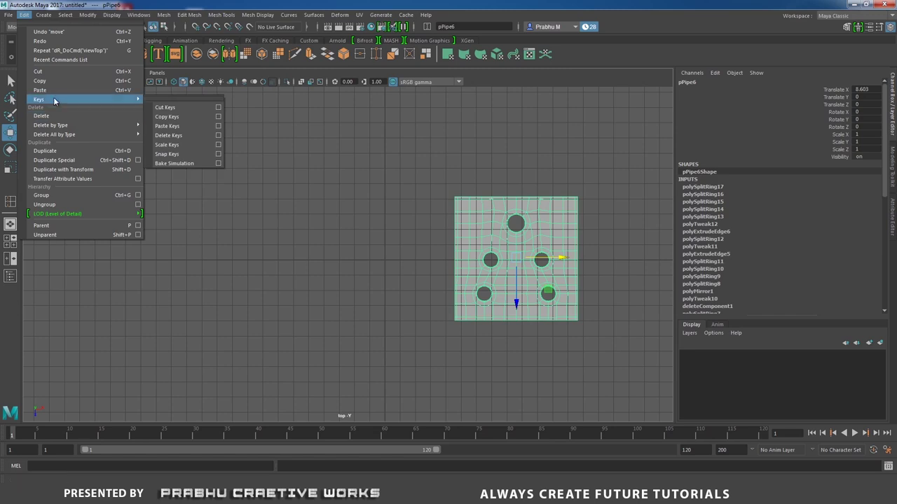
{"action": "mouse_move", "coordinate": [57, 126]}
{"action": "left_click", "coordinate": [190, 133]}
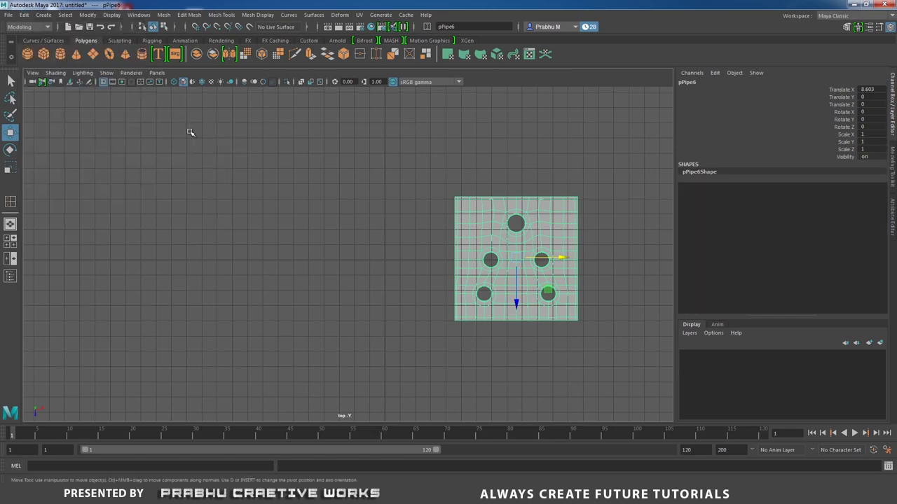
{"action": "left_click", "coordinate": [658, 247]}
{"action": "left_click", "coordinate": [510, 224]}
Rename the socket plate to Plug_slot01 in the Outliner and close the Outliner.
{"action": "left_click", "coordinate": [137, 15]}
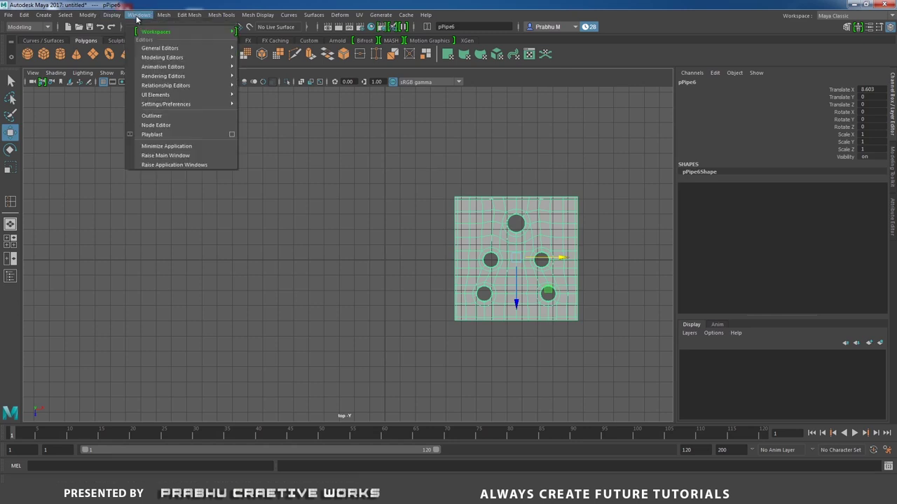
{"action": "left_click", "coordinate": [226, 115]}
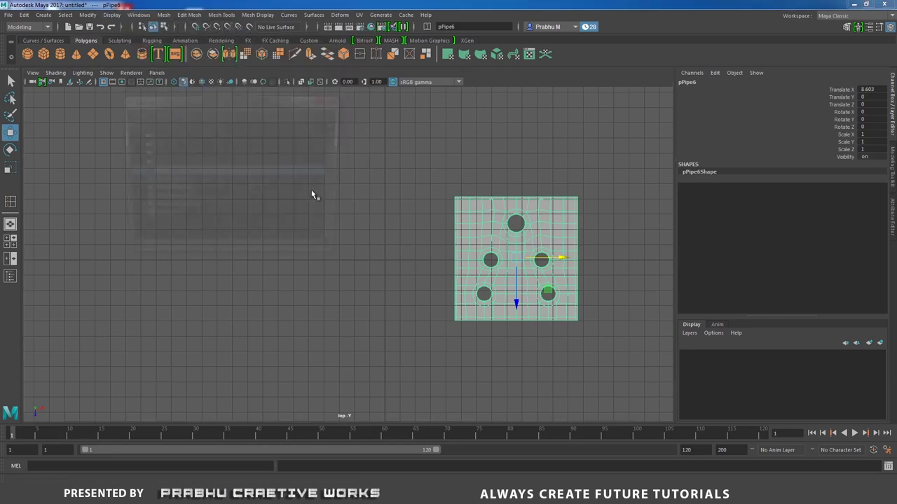
{"action": "double_click", "coordinate": [155, 173]}
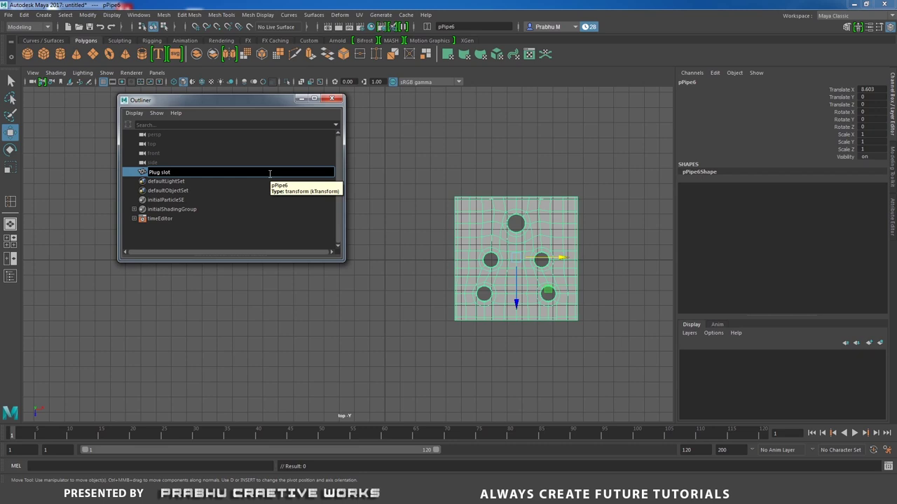
{"action": "key", "text": "Return"}
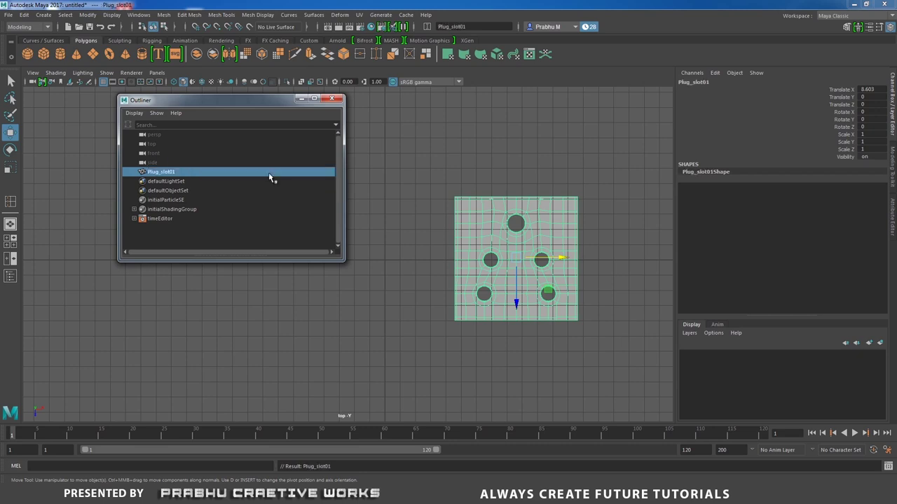
{"action": "left_click", "coordinate": [332, 99]}
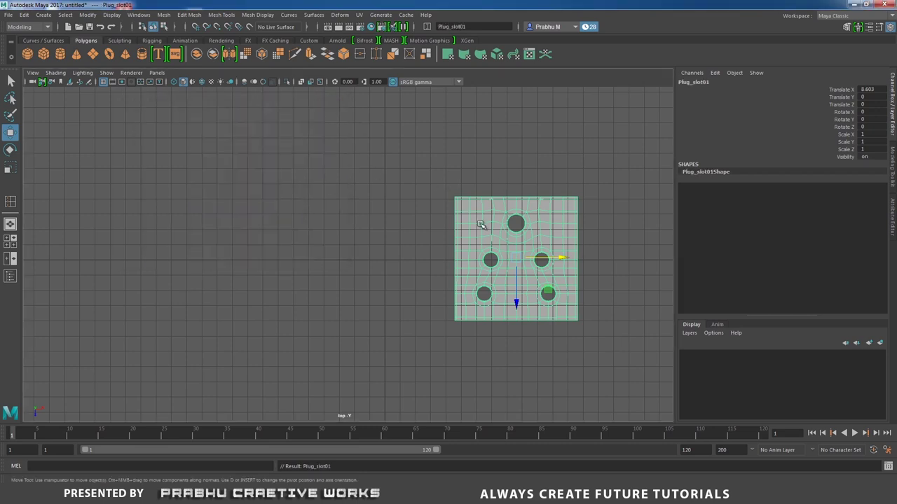
Deselect the socket plate and examine the switches beside the socket in the Chrome reference photo.
{"action": "middle_click_drag", "start_coordinate": [481, 224], "coordinate": [404, 250], "text": "alt"}
{"action": "left_click", "coordinate": [361, 195]}
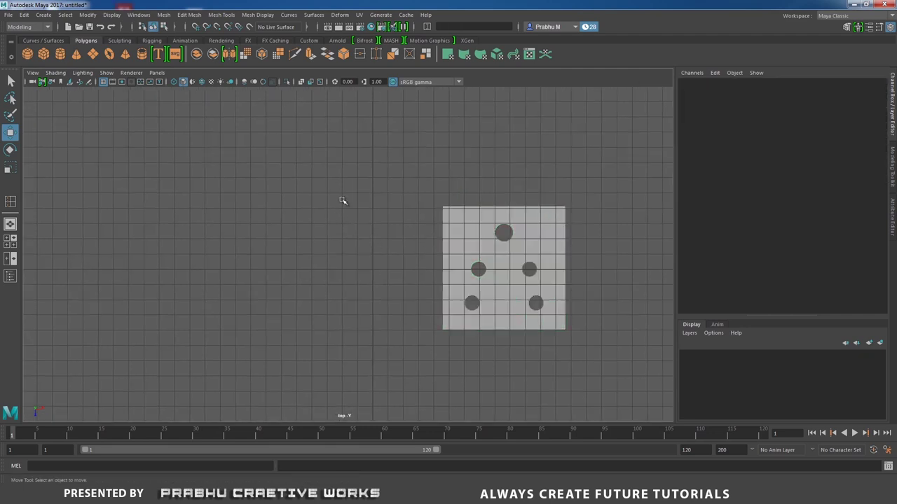
{"action": "left_click", "coordinate": [288, 494]}
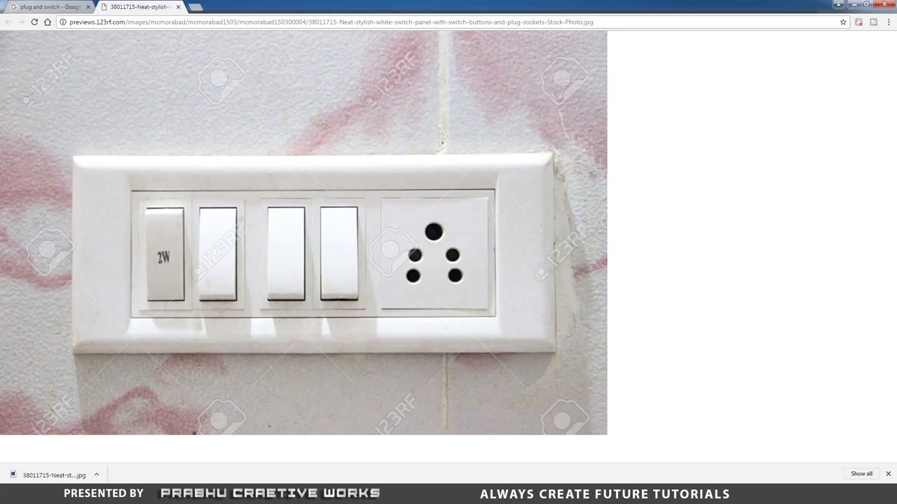
{"action": "left_click", "coordinate": [203, 495]}
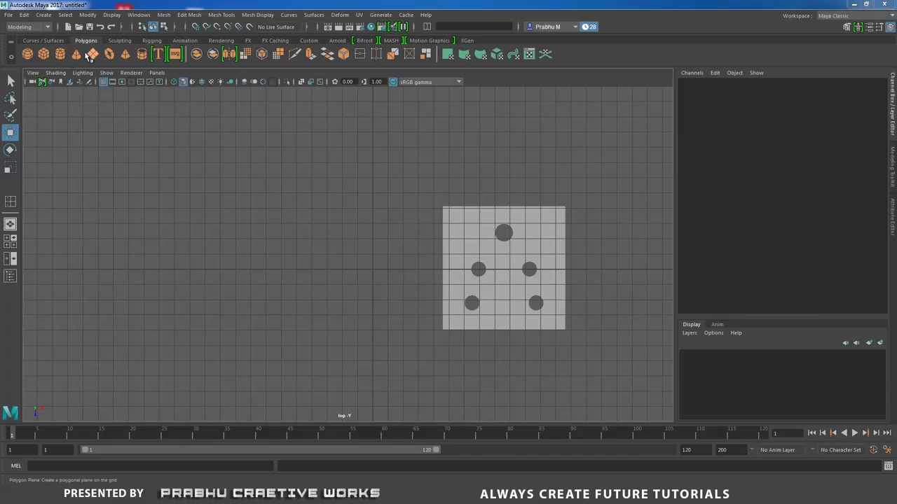
Create a polygon cube at the origin and scale it along Z to about 7.94 to match the socket plate's length.
{"action": "left_click", "coordinate": [43, 54]}
{"action": "scroll", "coordinate": [312, 212], "scroll_direction": "up", "scroll_amount": 3}
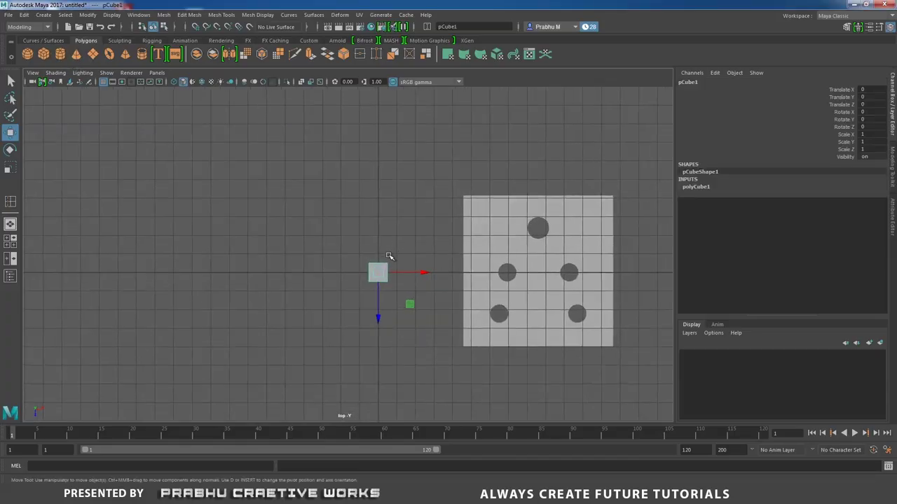
{"action": "key", "text": "r"}
{"action": "left_click_drag", "start_coordinate": [379, 319], "coordinate": [395, 348]}
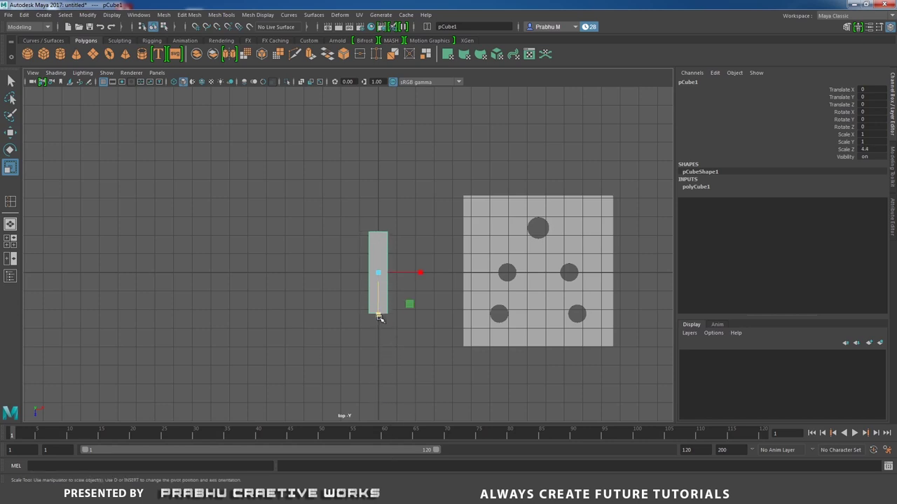
{"action": "left_click_drag", "start_coordinate": [378, 318], "coordinate": [378, 349]}
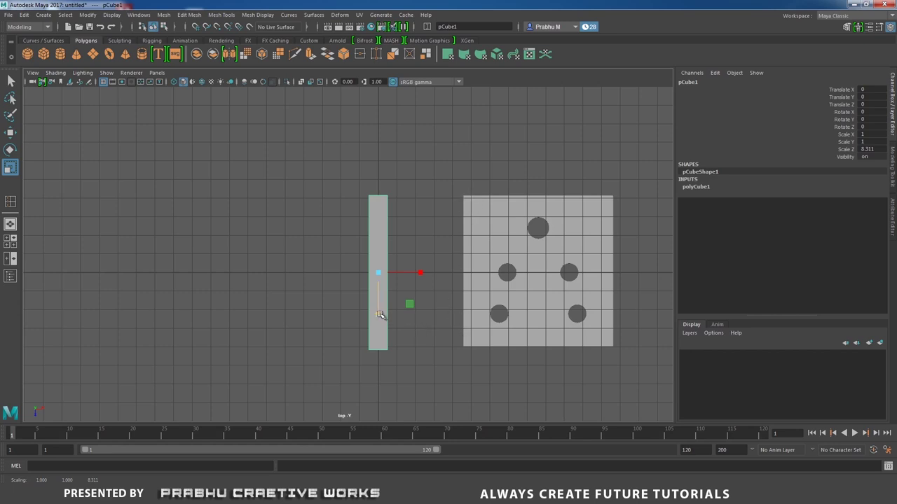
{"action": "left_click_drag", "start_coordinate": [378, 312], "coordinate": [379, 314]}
{"action": "key", "text": "w"}
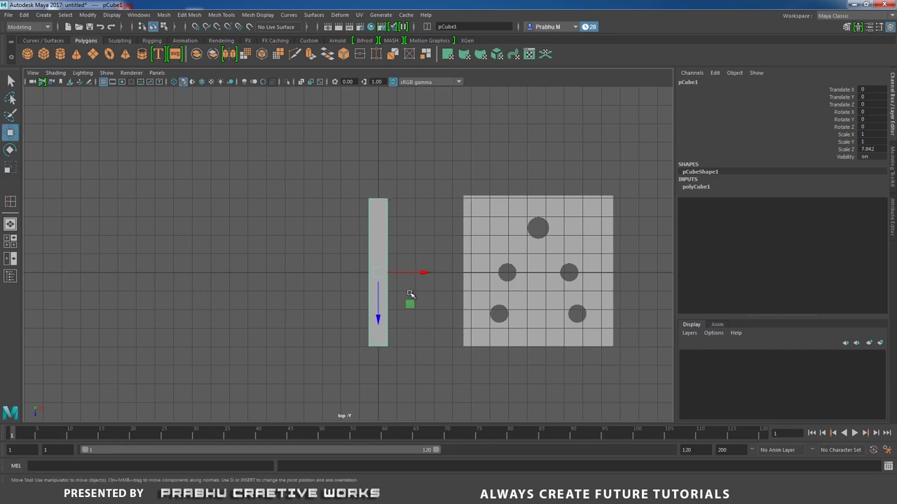
Move the cube along X to about 4.09, against the socket plate's edge, and enable wireframe on shaded.
{"action": "left_click_drag", "start_coordinate": [426, 273], "coordinate": [503, 272]}
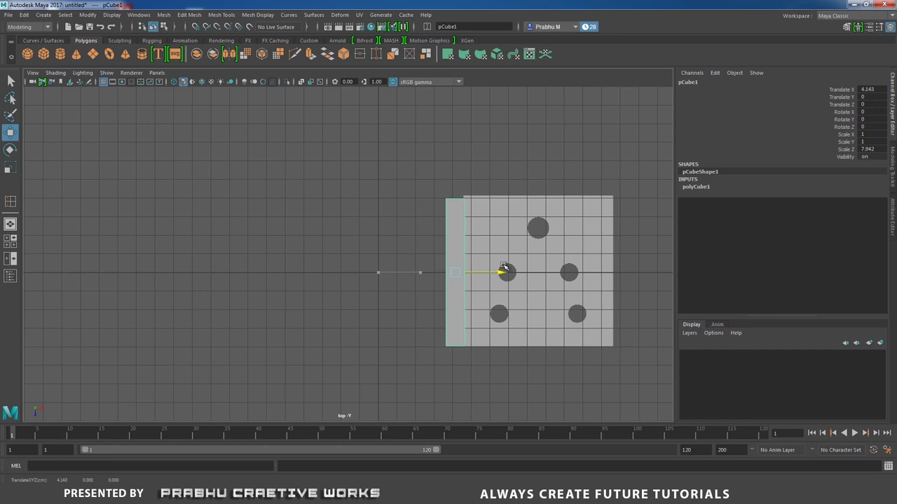
{"action": "left_click", "coordinate": [55, 73]}
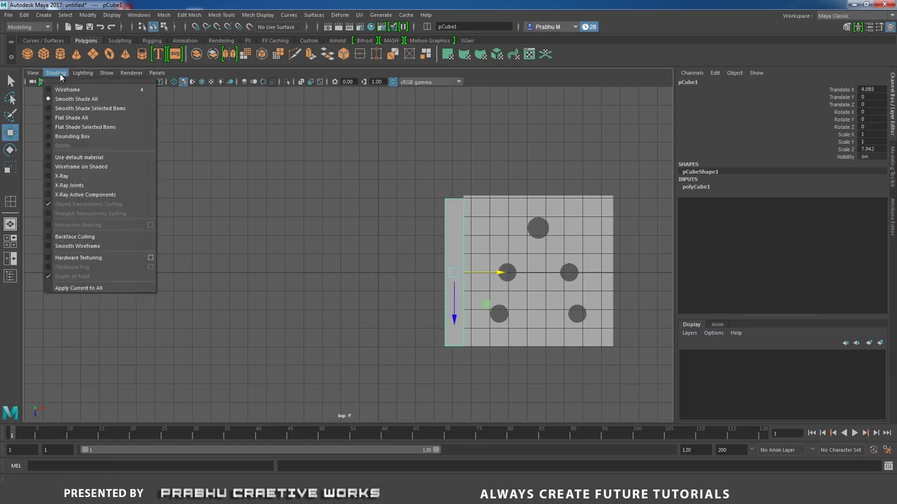
{"action": "left_click", "coordinate": [77, 164]}
{"action": "scroll", "coordinate": [502, 244], "scroll_direction": "up", "scroll_amount": 5}
{"action": "middle_click_drag", "start_coordinate": [502, 245], "coordinate": [422, 233], "text": "alt"}
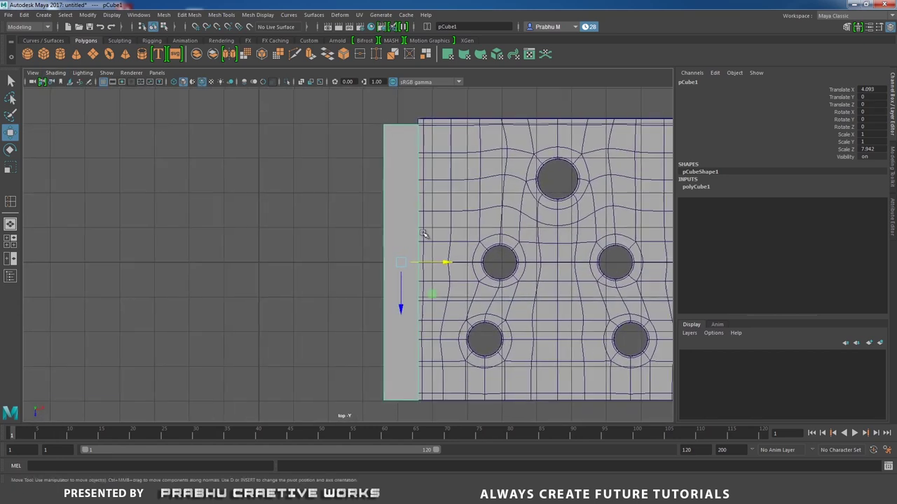
Switch to wireframe display and move the cube's upper-end vertices along Z to line up with the socket plate's upper edge.
{"action": "key", "text": "4"}
{"action": "left_click", "coordinate": [403, 224]}
{"action": "middle_click_drag", "start_coordinate": [421, 160], "coordinate": [365, 194], "text": "alt"}
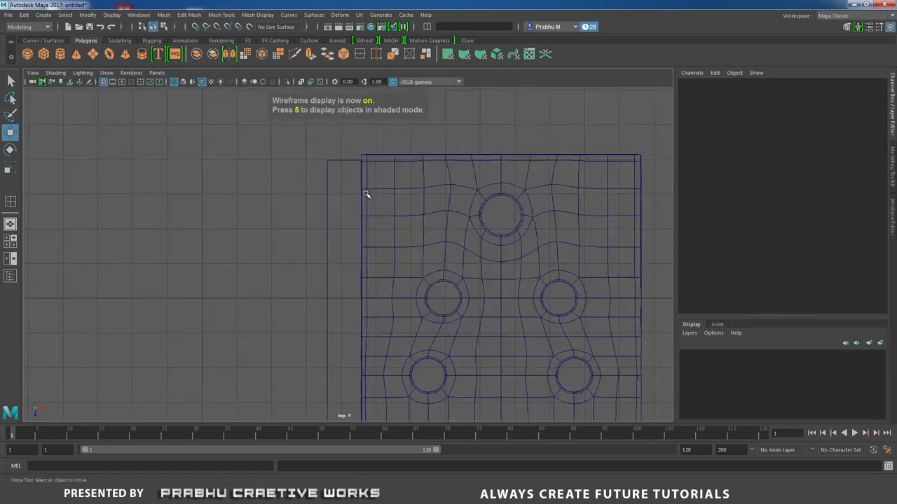
{"action": "left_click", "coordinate": [327, 160]}
{"action": "right_click_drag", "start_coordinate": [323, 157], "coordinate": [276, 157]}
{"action": "left_click_drag", "start_coordinate": [270, 135], "coordinate": [345, 197]}
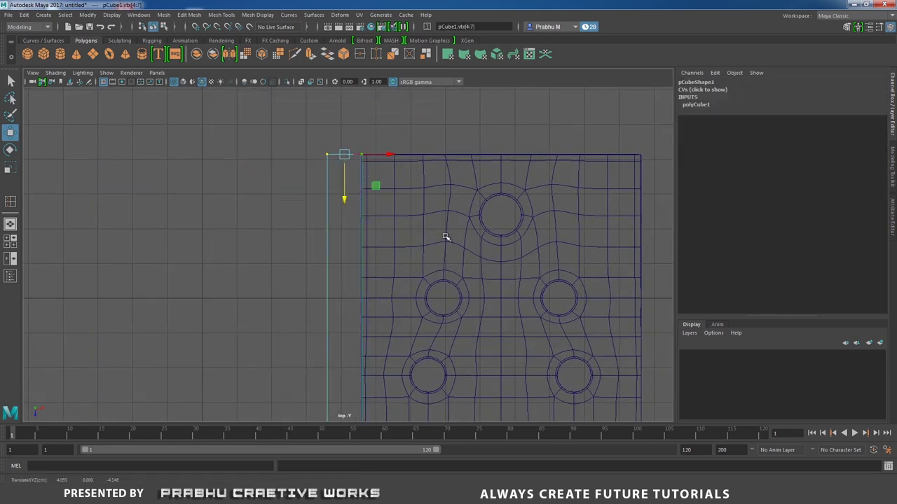
Align the cube's lower-end vertices with the socket plate's lower edge.
{"action": "right_click_drag", "start_coordinate": [497, 254], "coordinate": [422, 239], "text": "alt"}
{"action": "middle_click_drag", "start_coordinate": [398, 239], "coordinate": [399, 208], "text": "alt"}
{"action": "right_click_drag", "start_coordinate": [398, 208], "coordinate": [290, 344], "text": "alt"}
{"action": "left_click_drag", "start_coordinate": [253, 344], "coordinate": [384, 390]}
{"action": "left_click", "coordinate": [378, 398]}
Widen the cube to about 3.4 units by moving its outer-side vertices away from the socket, and move it to about X 1.31.
{"action": "left_click_drag", "start_coordinate": [304, 125], "coordinate": [352, 392]}
{"action": "left_click_drag", "start_coordinate": [376, 252], "coordinate": [307, 253]}
{"action": "right_click_drag", "start_coordinate": [314, 138], "coordinate": [332, 122]}
{"action": "left_click_drag", "start_coordinate": [391, 255], "coordinate": [315, 254]}
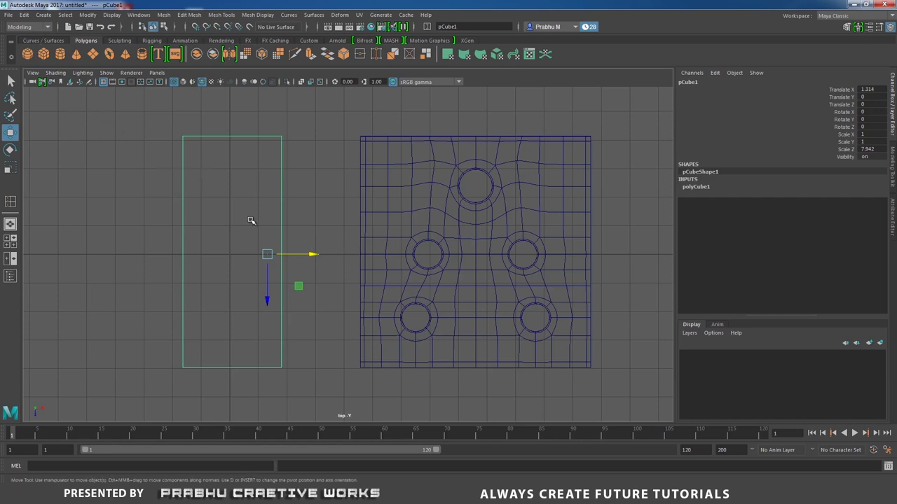
Center the switch block's pivot and move the block onto the grid origin, at about X 1.224 and Z 0.091.
{"action": "left_click", "coordinate": [88, 15]}
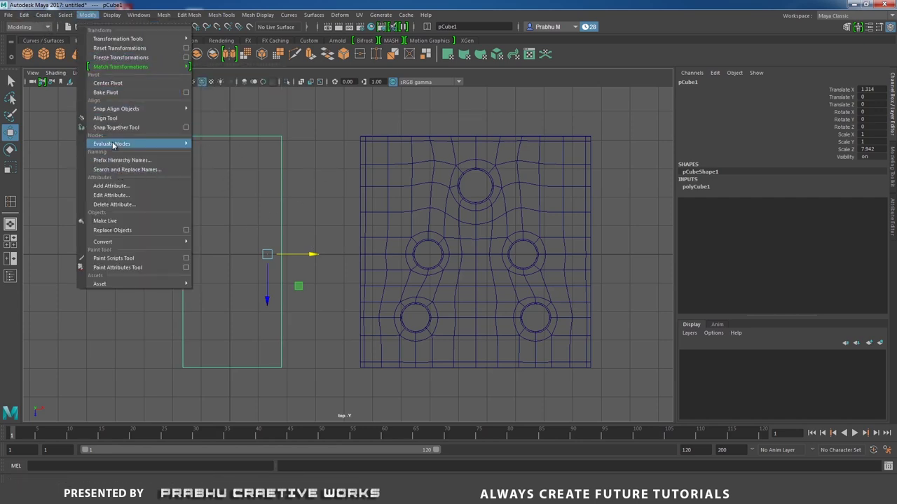
{"action": "left_click", "coordinate": [107, 83]}
{"action": "scroll", "coordinate": [260, 224], "scroll_direction": "down", "scroll_amount": 2}
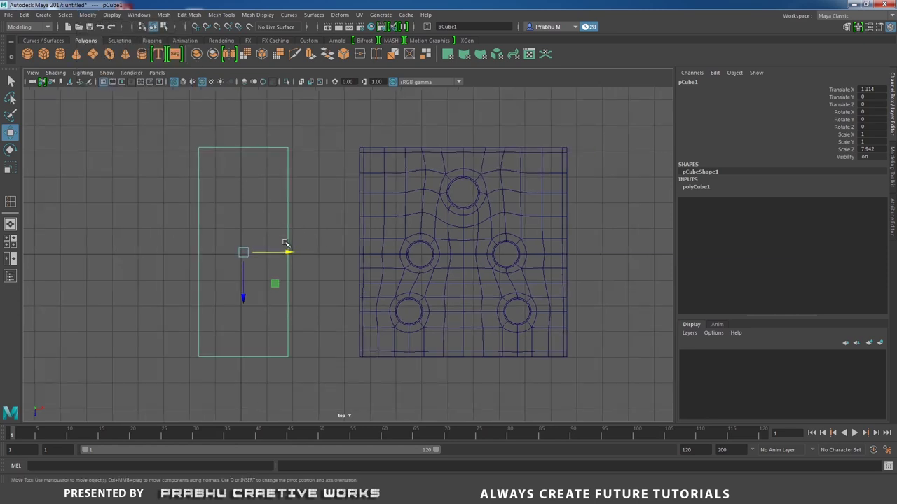
{"action": "left_click_drag", "start_coordinate": [287, 254], "coordinate": [286, 254]}
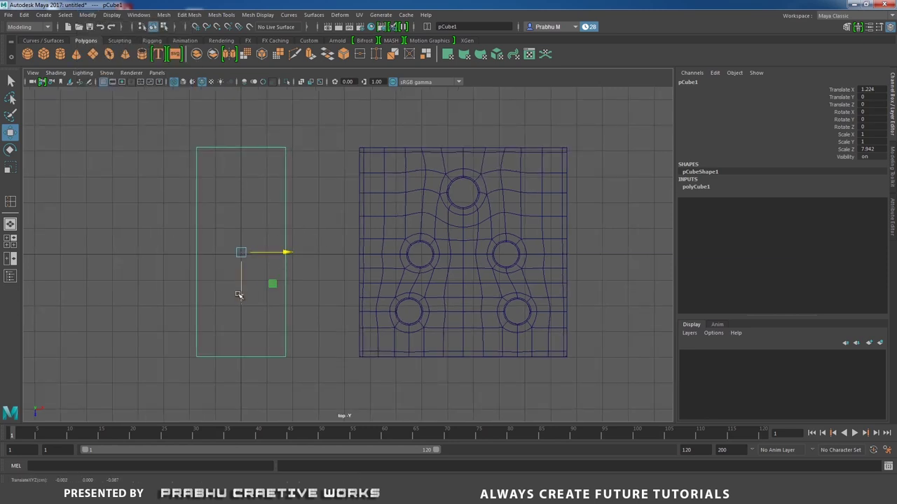
{"action": "left_click_drag", "start_coordinate": [239, 295], "coordinate": [239, 299]}
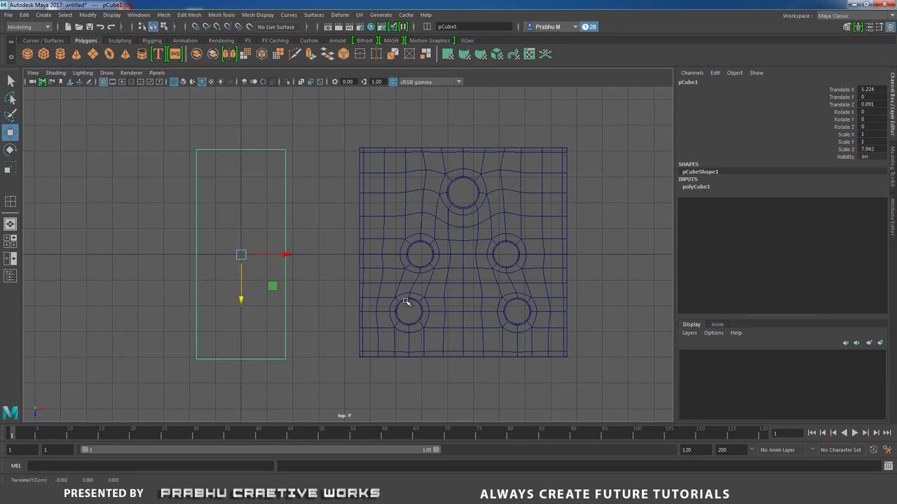
Examine the switches' shape and proportions in the Chrome reference photo, enlarged to 110%.
{"action": "right_click_drag", "start_coordinate": [405, 302], "coordinate": [144, 267], "text": "alt"}
{"action": "middle_click_drag", "start_coordinate": [246, 278], "coordinate": [274, 275], "text": "alt"}
{"action": "right_click_drag", "start_coordinate": [274, 275], "coordinate": [410, 341], "text": "alt"}
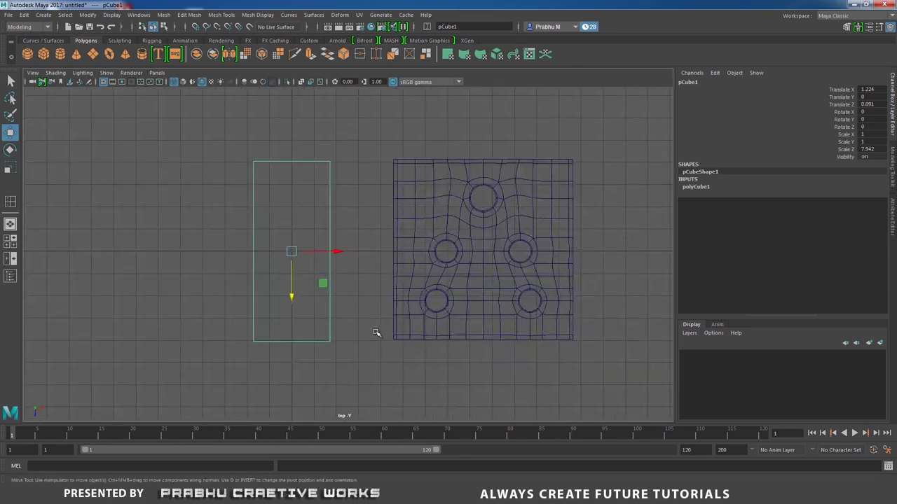
{"action": "left_click", "coordinate": [364, 327]}
{"action": "left_click", "coordinate": [305, 292]}
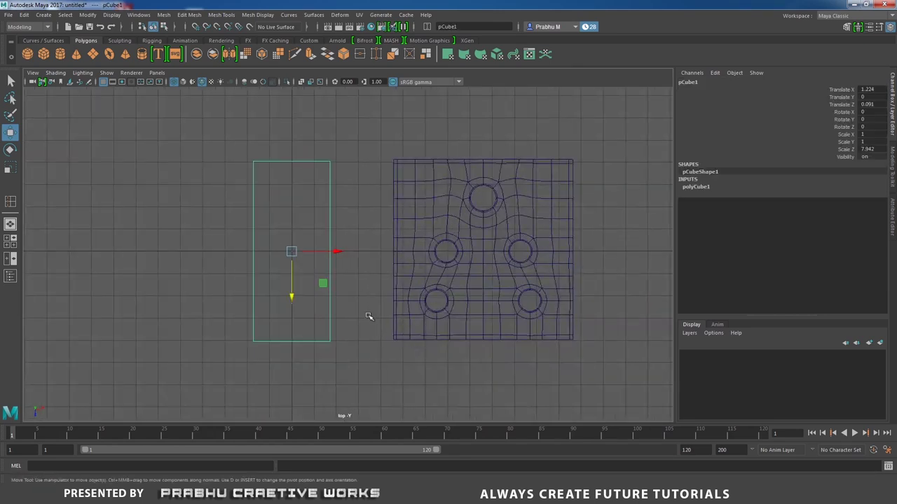
{"action": "left_click", "coordinate": [244, 492]}
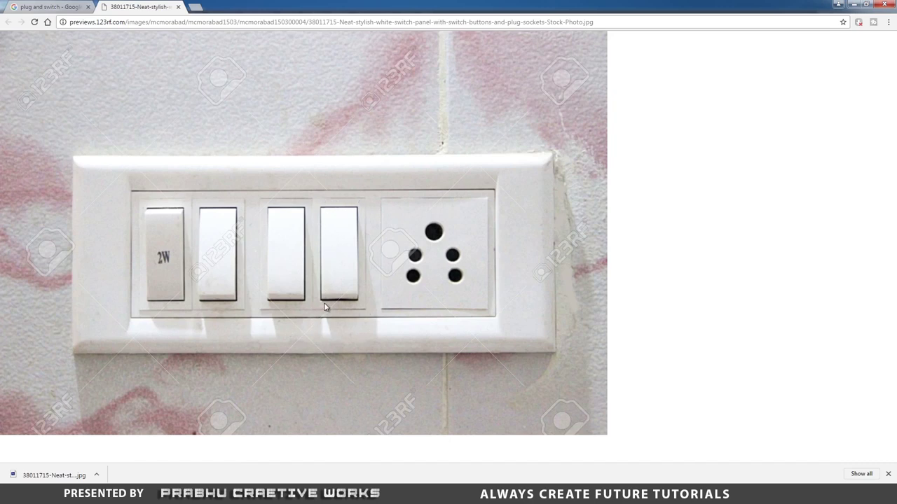
{"action": "scroll", "coordinate": [355, 322], "scroll_direction": "up", "scroll_amount": 2, "text": "ctrl"}
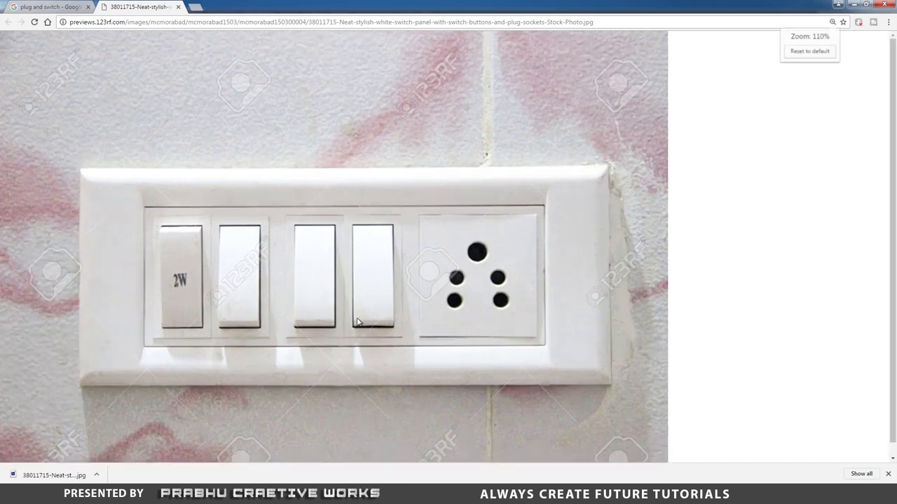
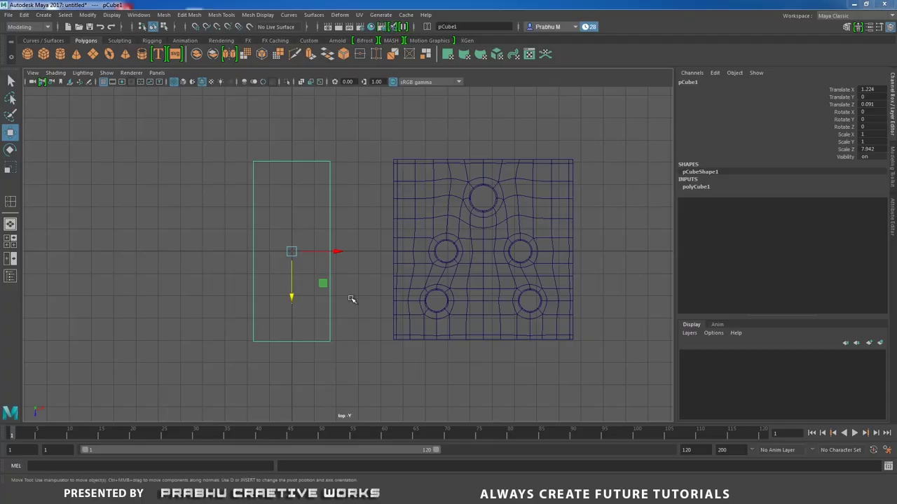
In the front view, scale the switch block in Y to about 0.478 and lower it to Y -0.256, level with the socket plate.
{"action": "key", "text": "space"}
{"action": "left_click_drag", "start_coordinate": [351, 298], "coordinate": [350, 257]}
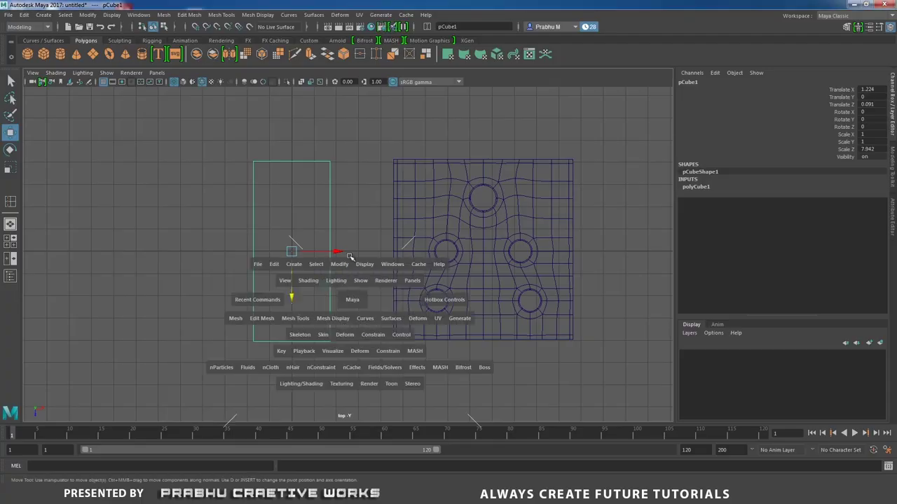
{"action": "key", "text": "space"}
{"action": "left_click_drag", "start_coordinate": [437, 261], "coordinate": [425, 285]}
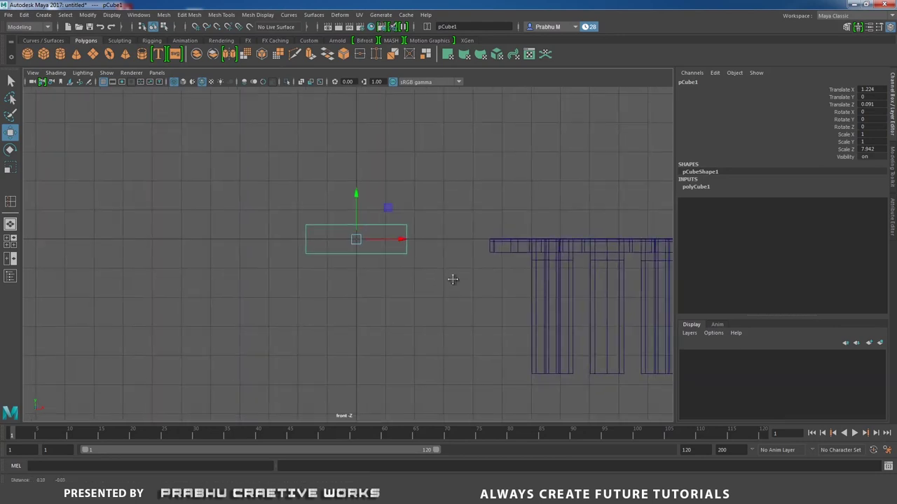
{"action": "middle_click_drag", "start_coordinate": [453, 279], "coordinate": [385, 278], "text": "alt"}
{"action": "right_click_drag", "start_coordinate": [385, 277], "coordinate": [599, 342], "text": "alt"}
{"action": "key", "text": "r"}
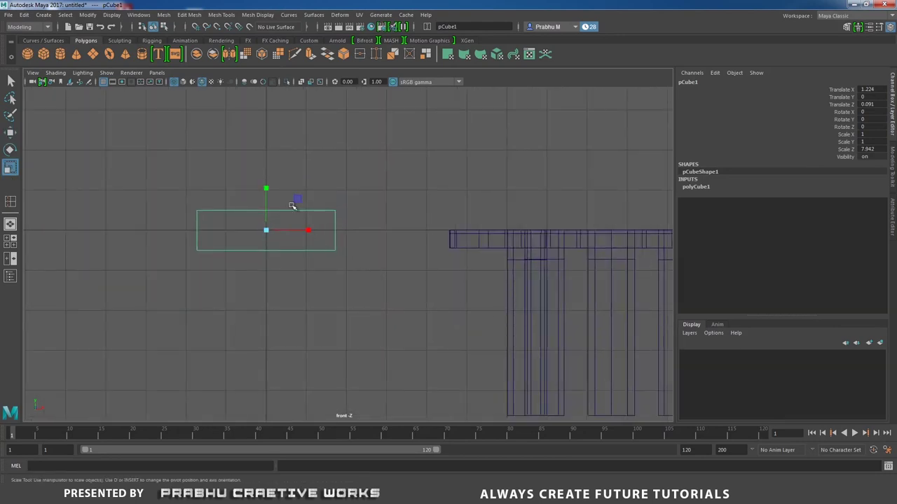
{"action": "mouse_move", "coordinate": [272, 189]}
{"action": "left_mouse_down"}
{"action": "mouse_move", "coordinate": [267, 211]}
{"action": "mouse_move", "coordinate": [267, 195]}
{"action": "left_mouse_up"}
{"action": "key", "text": "w"}
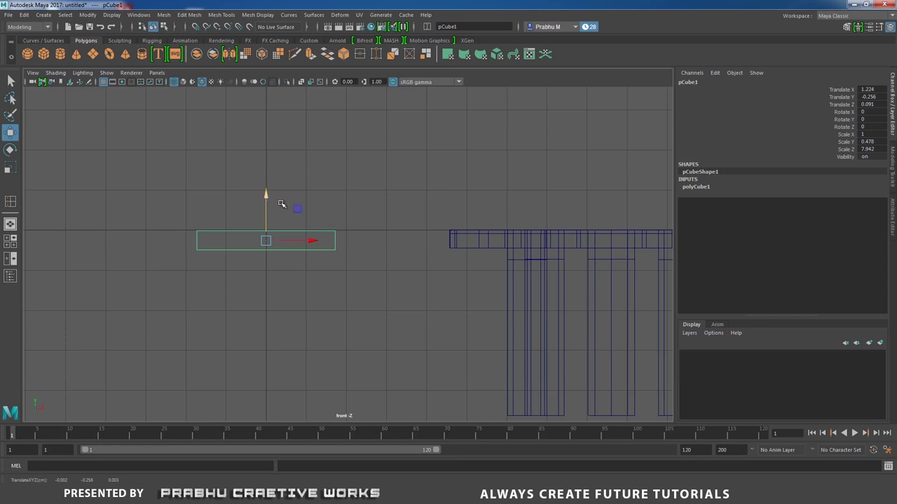
Select the switch block's top and bottom faces and show them in the shaded perspective view.
{"action": "key", "text": "space"}
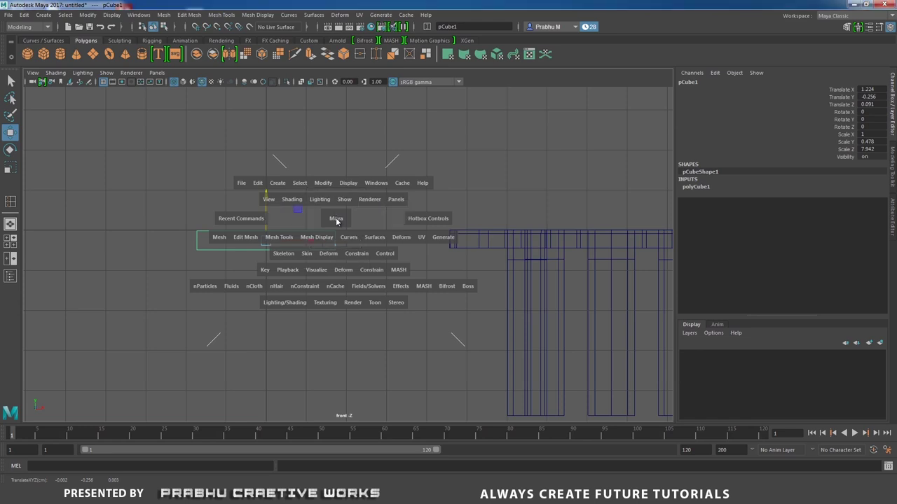
{"action": "key", "text": "space"}
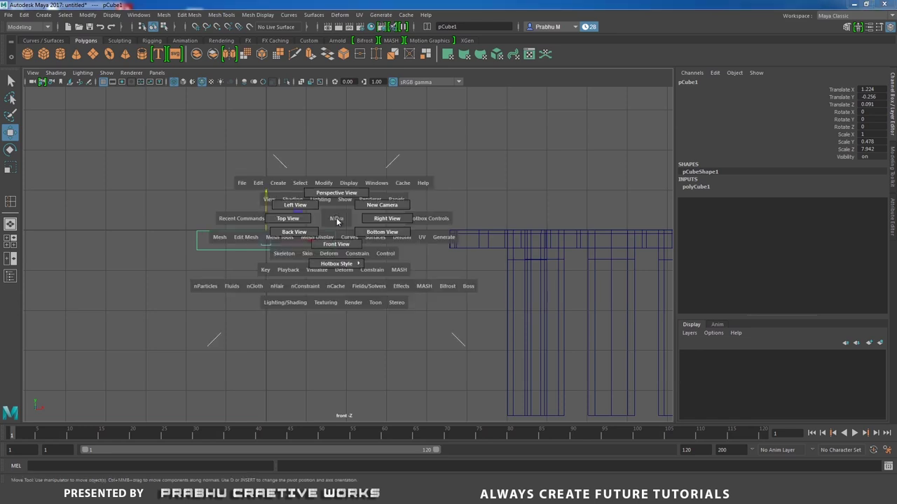
{"action": "left_click", "coordinate": [287, 219]}
{"action": "right_click_drag", "start_coordinate": [355, 187], "coordinate": [355, 207]}
{"action": "left_click", "coordinate": [292, 244]}
{"action": "key", "text": "space"}
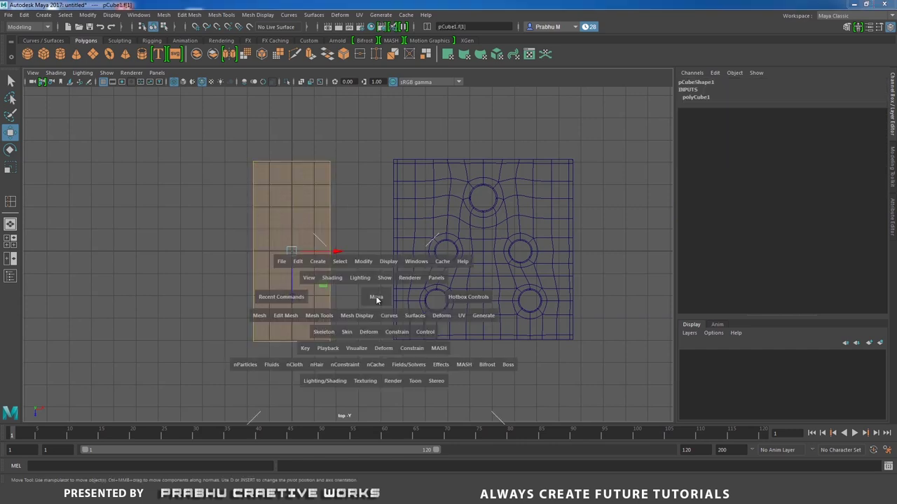
{"action": "left_click", "coordinate": [375, 271]}
{"action": "mouse_move", "coordinate": [373, 254]}
{"action": "left_mouse_down", "text": "alt"}
{"action": "mouse_move", "coordinate": [391, 278]}
{"action": "mouse_move", "coordinate": [362, 232]}
{"action": "mouse_move", "coordinate": [421, 334]}
{"action": "mouse_move", "coordinate": [392, 232]}
{"action": "mouse_move", "coordinate": [402, 312]}
{"action": "left_mouse_up", "text": "alt"}
{"action": "left_click", "coordinate": [385, 250]}
{"action": "key", "text": "5"}
Extrude the selected faces inward to local scale X 0.854 and Y 0.907, and delete the inset faces.
{"action": "right_click_drag", "start_coordinate": [412, 280], "coordinate": [408, 302], "text": "shift"}
{"action": "left_click_drag", "start_coordinate": [405, 290], "coordinate": [418, 299], "text": "alt"}
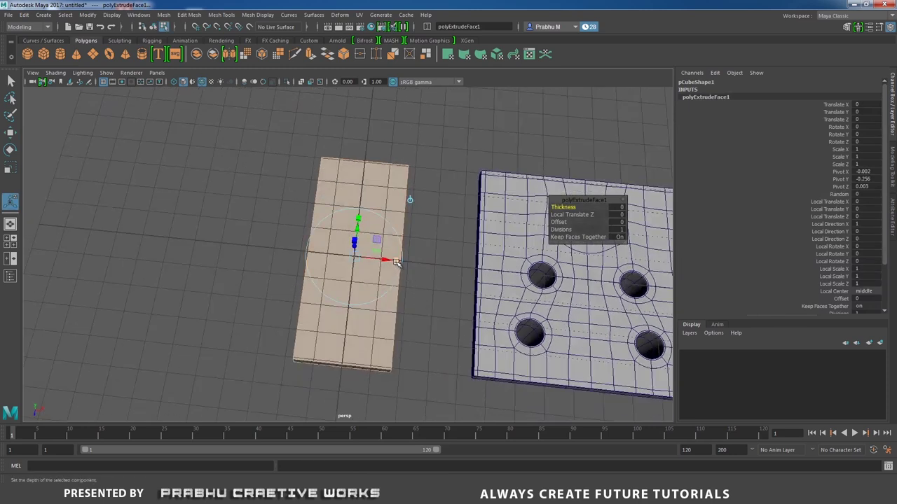
{"action": "left_click_drag", "start_coordinate": [398, 263], "coordinate": [392, 262]}
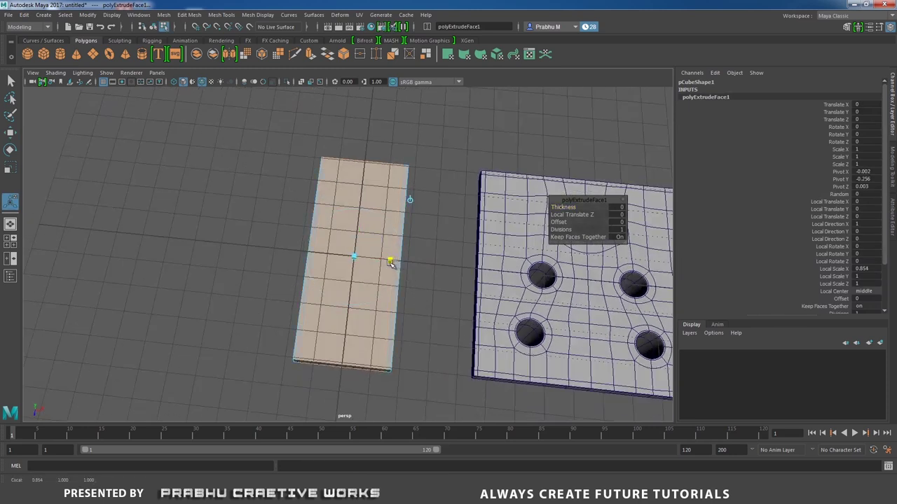
{"action": "left_click_drag", "start_coordinate": [415, 311], "coordinate": [364, 237], "text": "alt"}
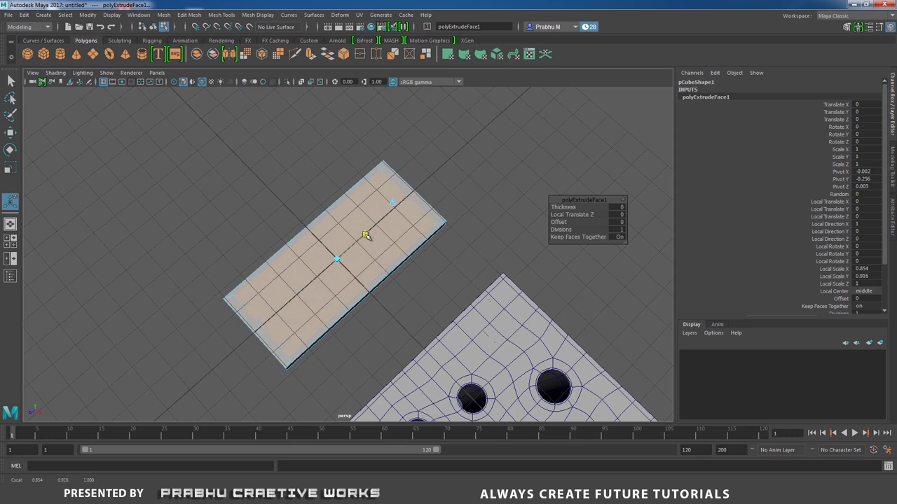
{"action": "left_click_drag", "start_coordinate": [365, 235], "coordinate": [376, 260], "text": "alt"}
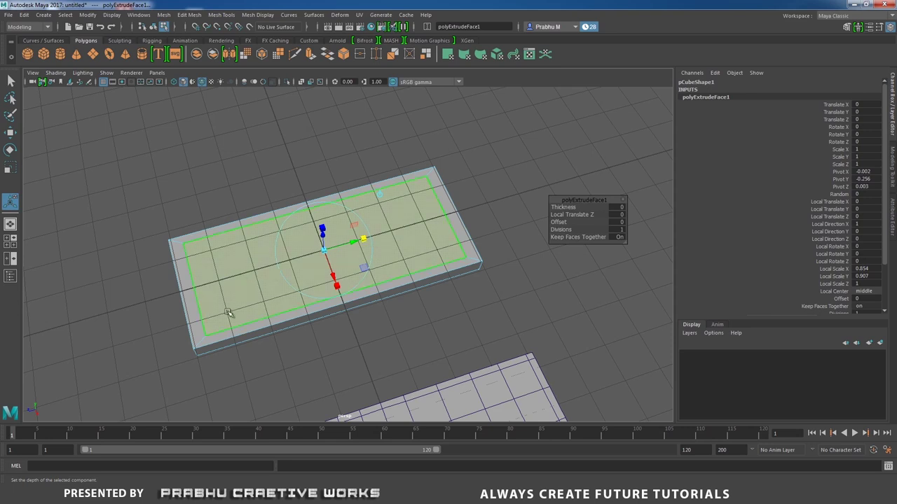
{"action": "left_click_drag", "start_coordinate": [362, 249], "coordinate": [420, 271], "text": "alt"}
{"action": "key", "text": "Delete"}
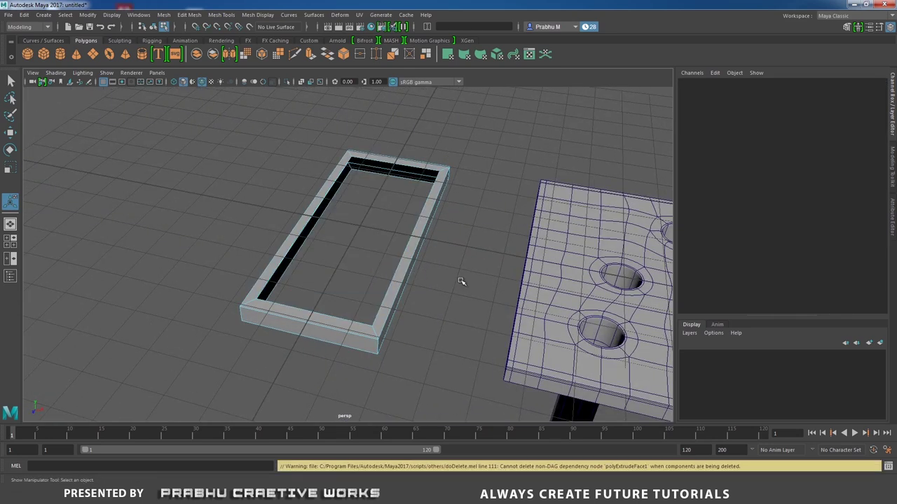
Fill the inner wall at the frame's far short side by bridging its upper and lower inner edges with Append to Polygon.
{"action": "left_click_drag", "start_coordinate": [466, 239], "coordinate": [472, 267], "text": "alt"}
{"action": "scroll", "coordinate": [470, 264], "scroll_direction": "up", "scroll_amount": 3}
{"action": "middle_click_drag", "start_coordinate": [465, 228], "coordinate": [484, 319], "text": "alt"}
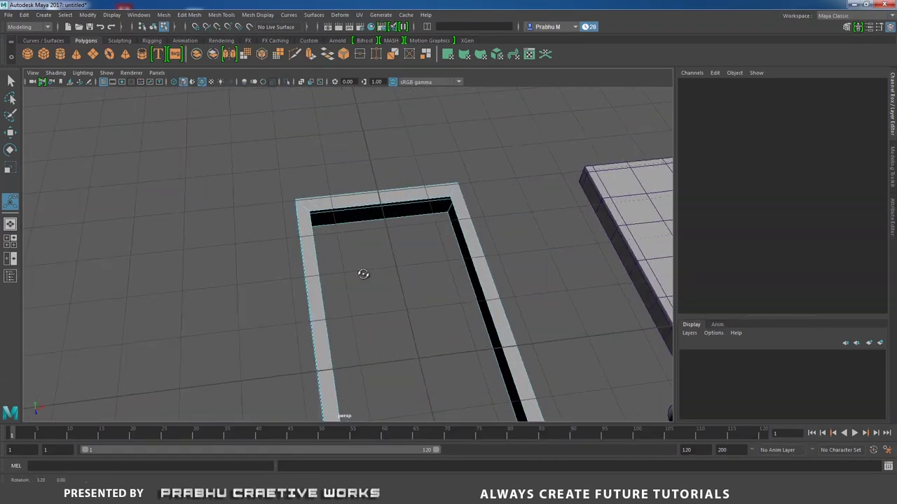
{"action": "left_click_drag", "start_coordinate": [362, 274], "coordinate": [277, 286], "text": "alt"}
{"action": "scroll", "coordinate": [527, 325], "scroll_direction": "up", "scroll_amount": 4}
{"action": "left_click_drag", "start_coordinate": [527, 325], "coordinate": [416, 234], "text": "alt"}
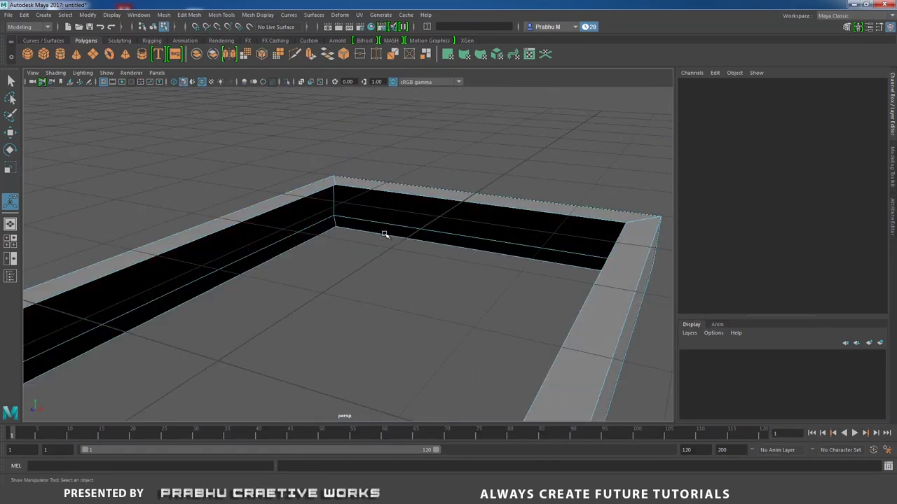
{"action": "right_click_drag", "start_coordinate": [386, 234], "coordinate": [444, 271], "text": "alt"}
{"action": "left_click_drag", "start_coordinate": [444, 271], "coordinate": [393, 188], "text": "alt"}
{"action": "key", "text": "q"}
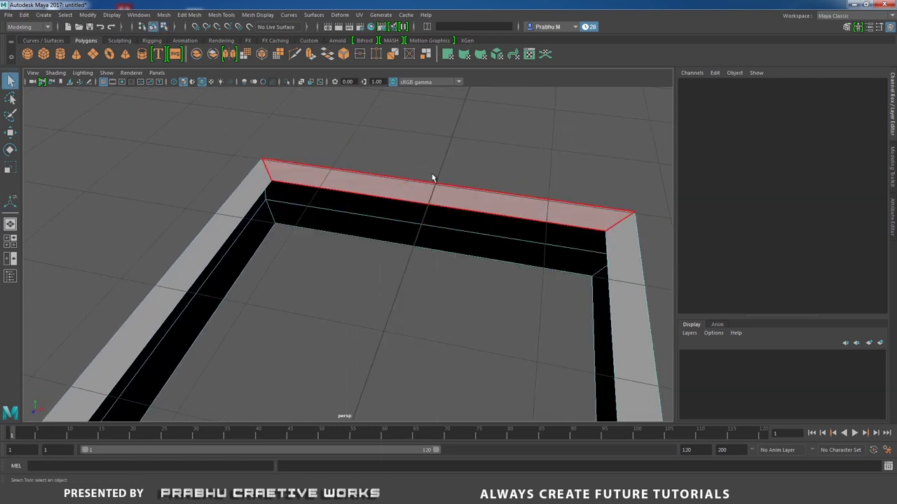
{"action": "left_click", "coordinate": [410, 189]}
{"action": "right_click", "coordinate": [411, 185], "text": "shift"}
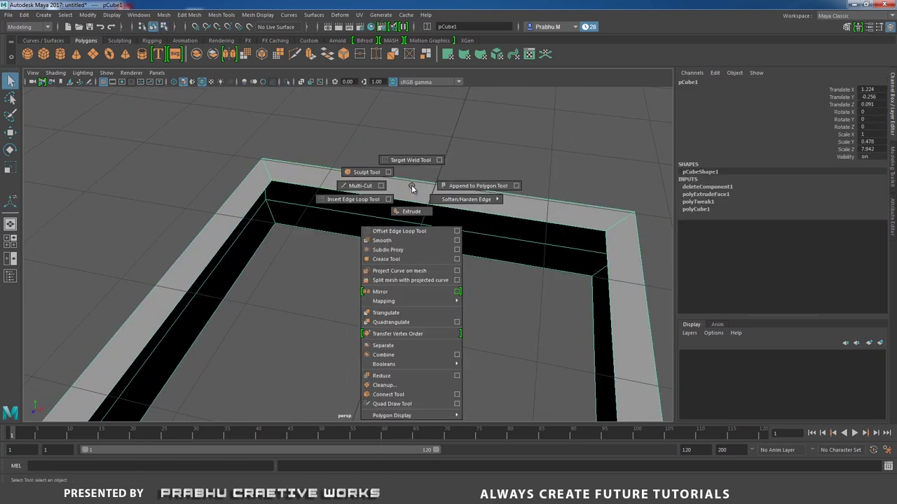
{"action": "right_click_drag", "start_coordinate": [412, 184], "coordinate": [425, 186], "text": "shift"}
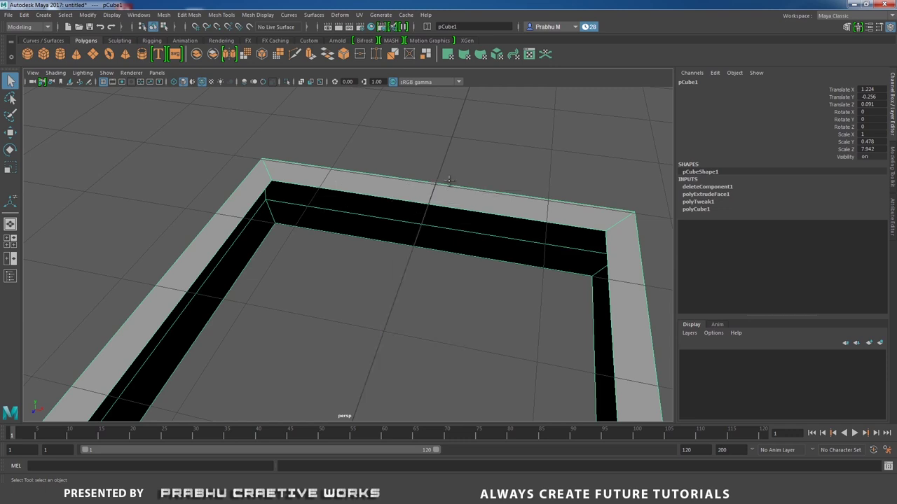
{"action": "left_click", "coordinate": [400, 203]}
{"action": "left_click", "coordinate": [412, 243]}
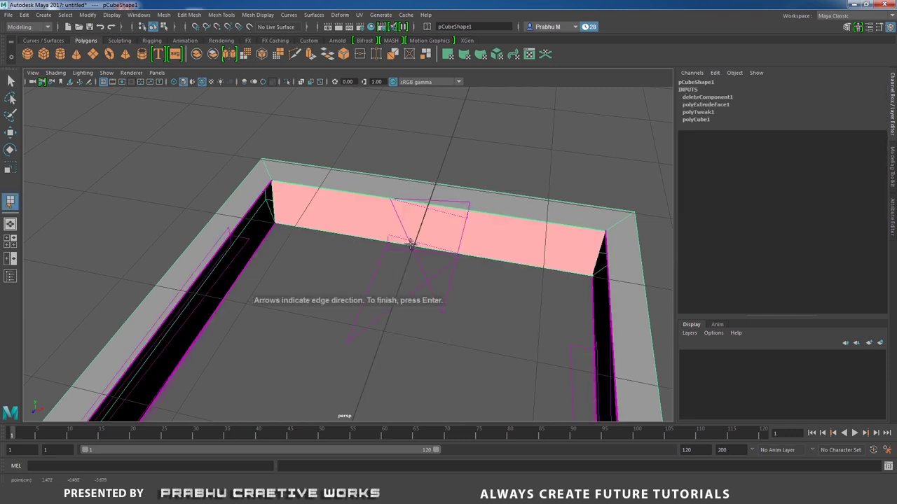
{"action": "key", "text": "Return"}
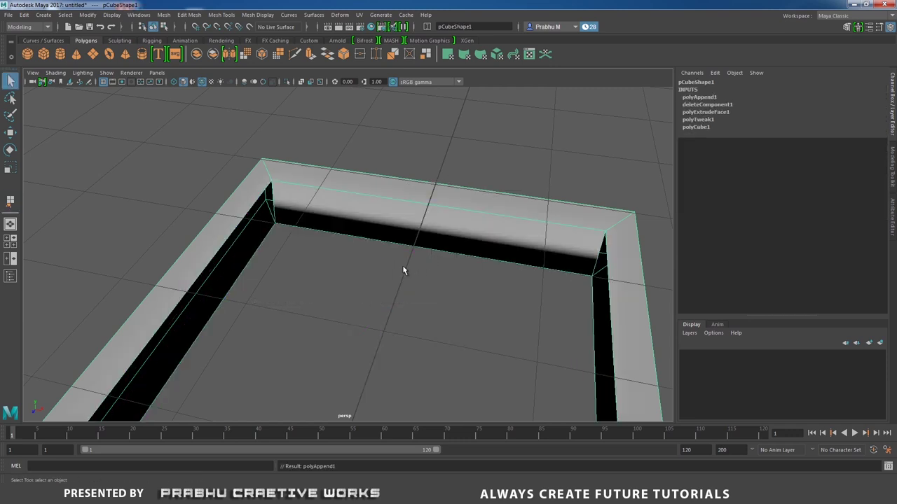
{"action": "left_click_drag", "start_coordinate": [308, 278], "coordinate": [272, 271], "text": "alt"}
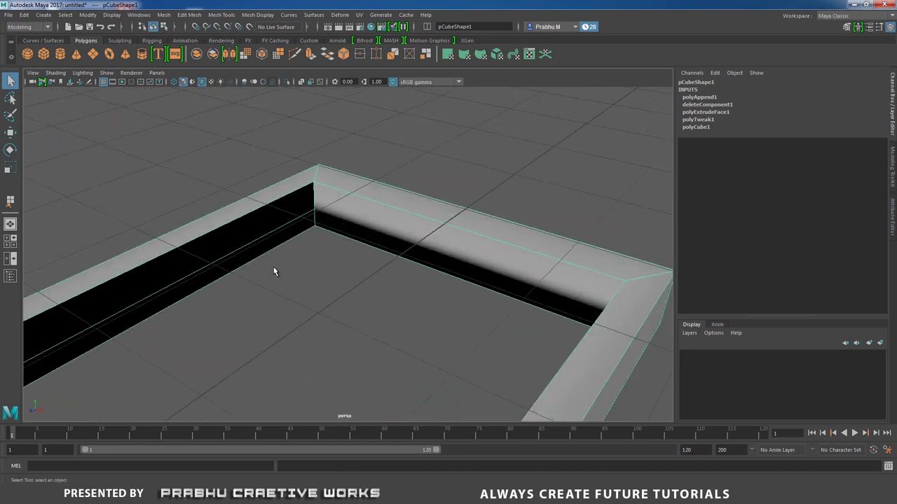
Fill the inner wall on the frame's long side away from the socket by bridging its open inner edges with Append to Polygon.
{"action": "key", "text": "g"}
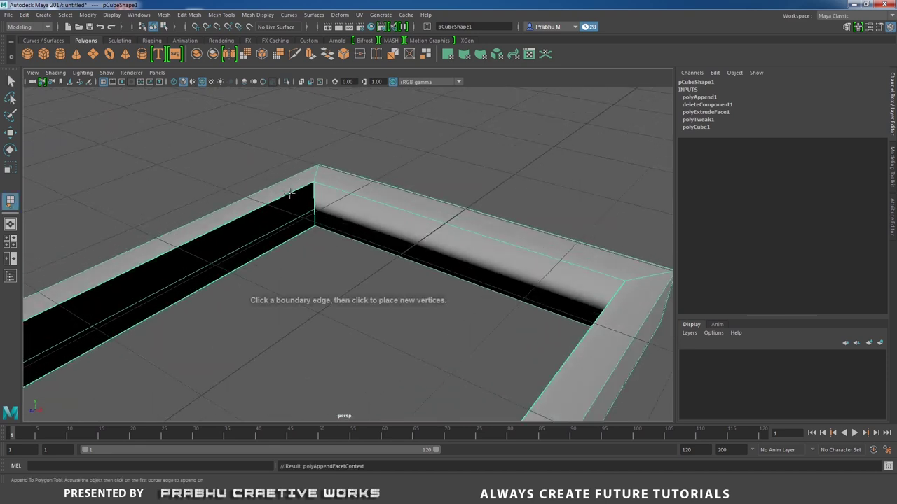
{"action": "left_click", "coordinate": [297, 222]}
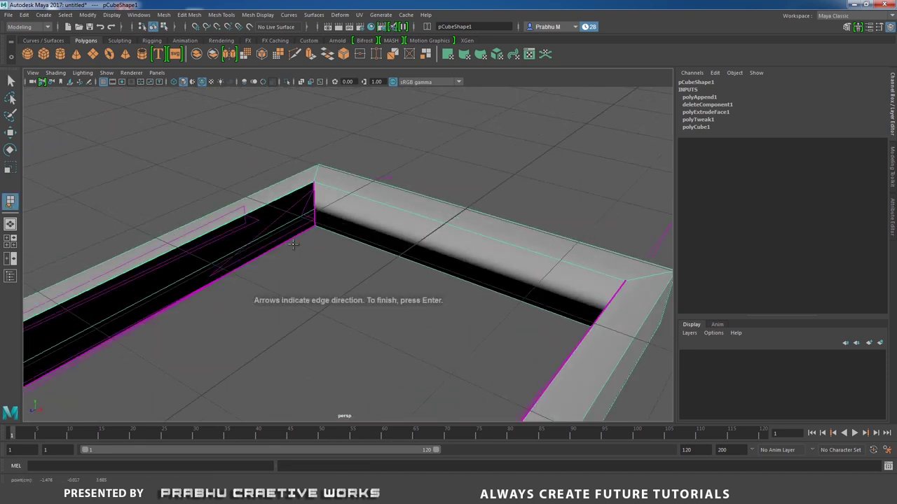
{"action": "left_click", "coordinate": [287, 240]}
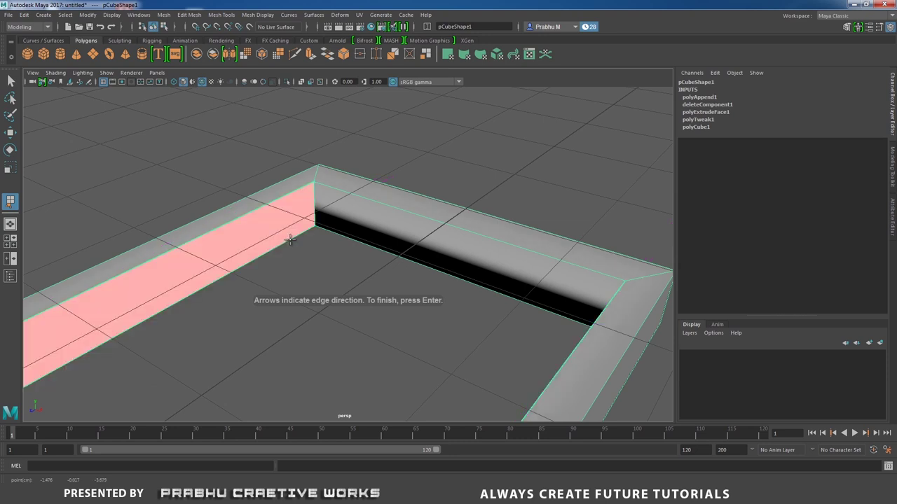
{"action": "key", "text": "Return"}
Fill the inner wall at the frame's remaining short side by appending a polygon between its upper and lower edges.
{"action": "left_click_drag", "start_coordinate": [343, 260], "coordinate": [448, 310], "text": "alt"}
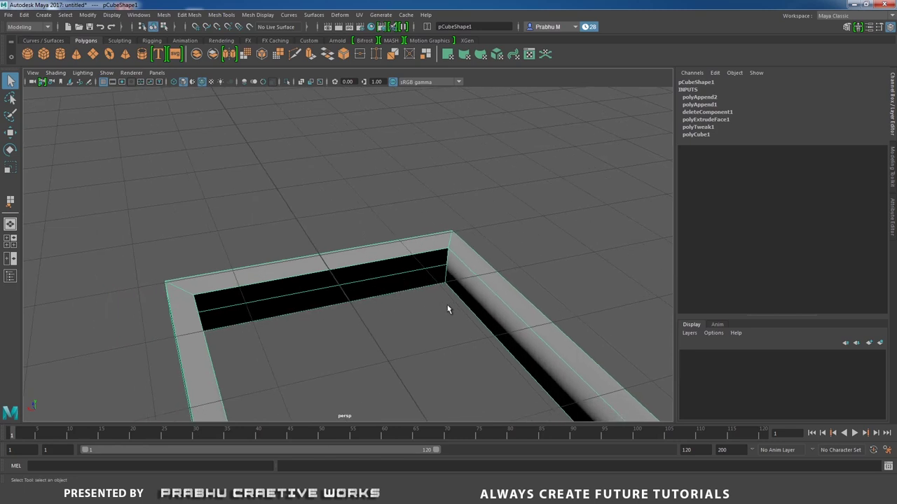
{"action": "key", "text": "y"}
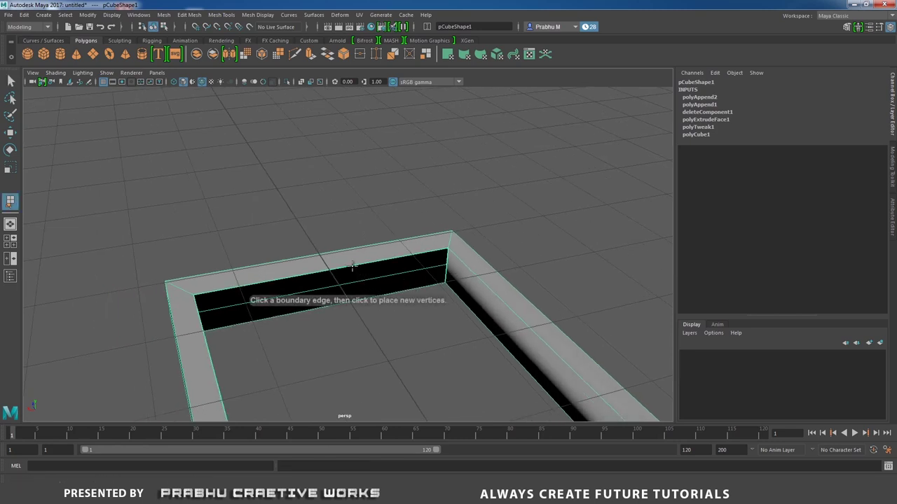
{"action": "left_click", "coordinate": [353, 266]}
{"action": "left_click", "coordinate": [356, 302]}
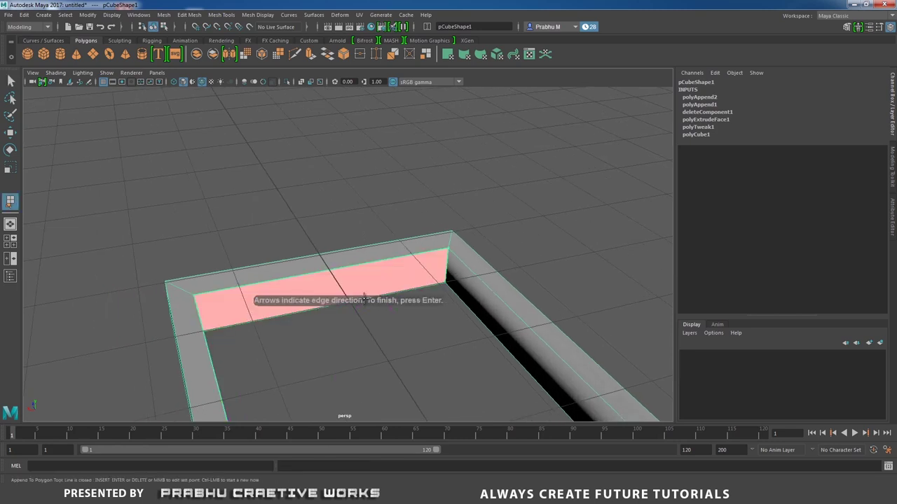
{"action": "key", "text": "Return"}
Close the last open inner wall, on the frame's long side facing the socket, with Append to Polygon.
{"action": "left_click_drag", "start_coordinate": [372, 325], "coordinate": [464, 361], "text": "alt"}
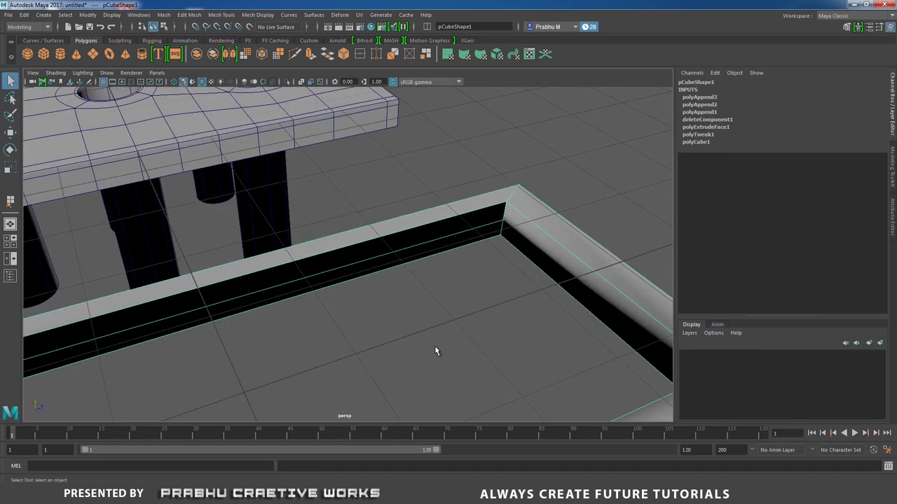
{"action": "key", "text": "g"}
{"action": "left_click", "coordinate": [340, 248]}
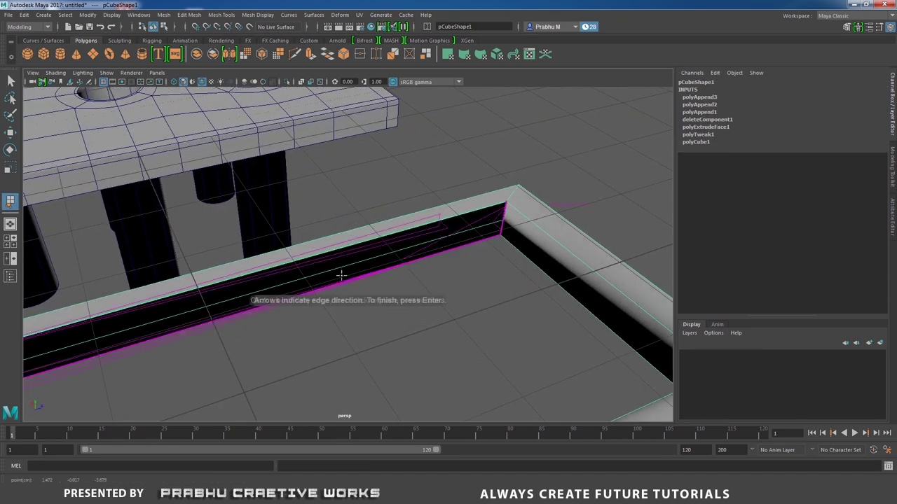
{"action": "left_click", "coordinate": [343, 282]}
{"action": "key", "text": "Return"}
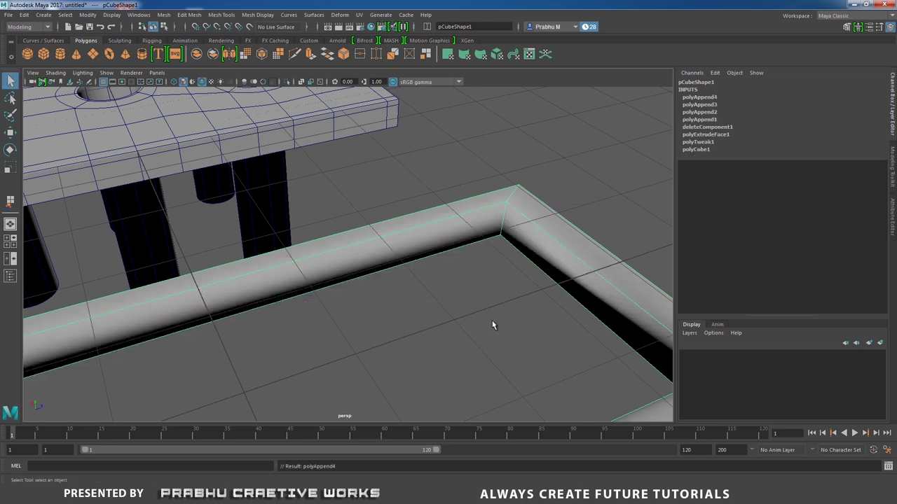
Select all edges of the switch frame and apply a bevel to them.
{"action": "right_click_drag", "start_coordinate": [493, 325], "coordinate": [242, 300], "text": "alt"}
{"action": "left_click_drag", "start_coordinate": [241, 299], "coordinate": [144, 306], "text": "alt"}
{"action": "right_click_drag", "start_coordinate": [144, 307], "coordinate": [263, 270], "text": "alt"}
{"action": "middle_click_drag", "start_coordinate": [263, 270], "coordinate": [313, 288], "text": "alt"}
{"action": "left_click_drag", "start_coordinate": [314, 288], "coordinate": [286, 270], "text": "alt"}
{"action": "key", "text": "w"}
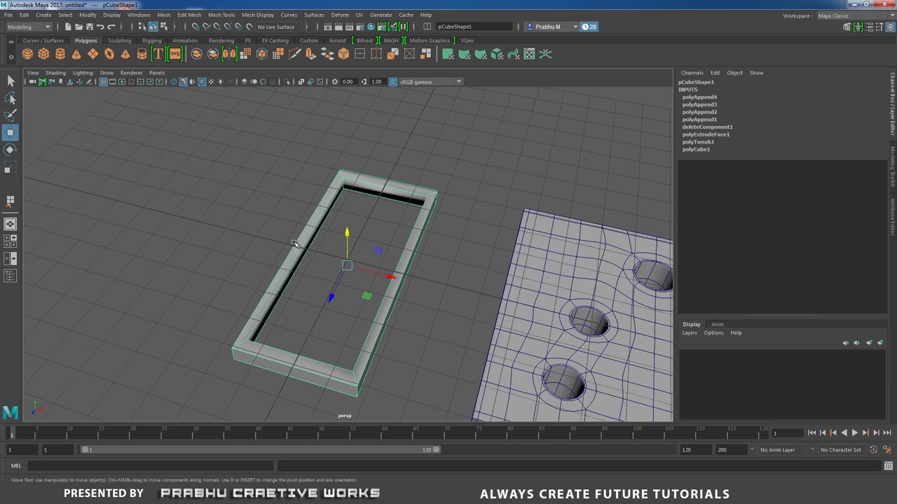
{"action": "right_click", "coordinate": [306, 245]}
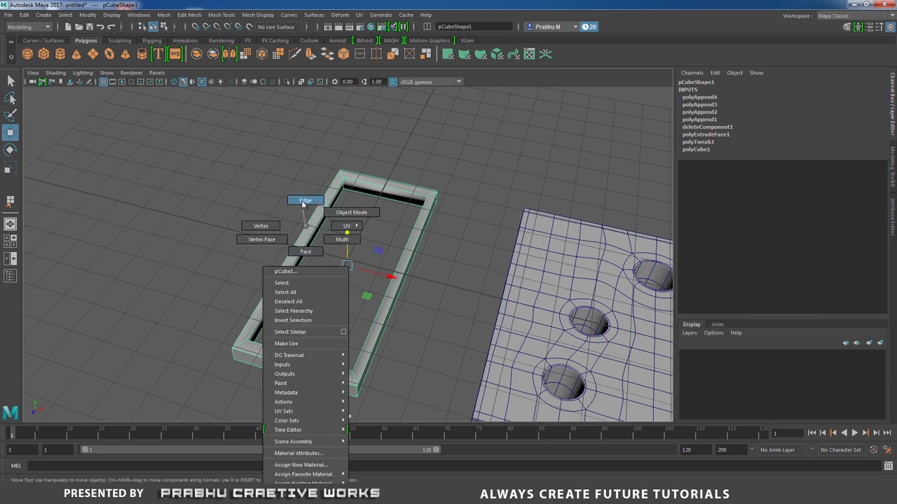
{"action": "right_click_drag", "start_coordinate": [303, 204], "coordinate": [301, 203]}
{"action": "left_click_drag", "start_coordinate": [227, 154], "coordinate": [426, 411]}
{"action": "scroll", "coordinate": [525, 396], "scroll_direction": "up", "scroll_amount": 3}
{"action": "left_click_drag", "start_coordinate": [343, 333], "coordinate": [287, 325], "text": "alt"}
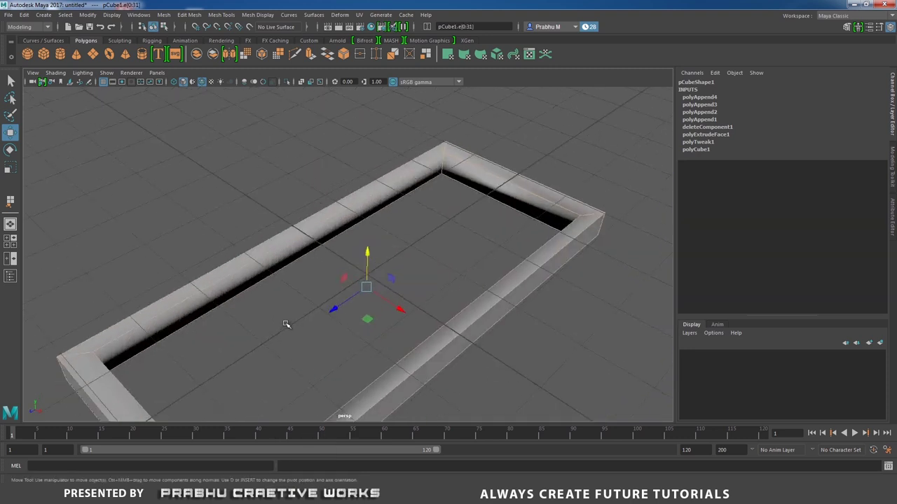
{"action": "scroll", "coordinate": [306, 291], "scroll_direction": "up", "scroll_amount": 3}
{"action": "middle_click_drag", "start_coordinate": [311, 283], "coordinate": [350, 276], "text": "alt"}
{"action": "right_click", "coordinate": [337, 238], "text": "shift"}
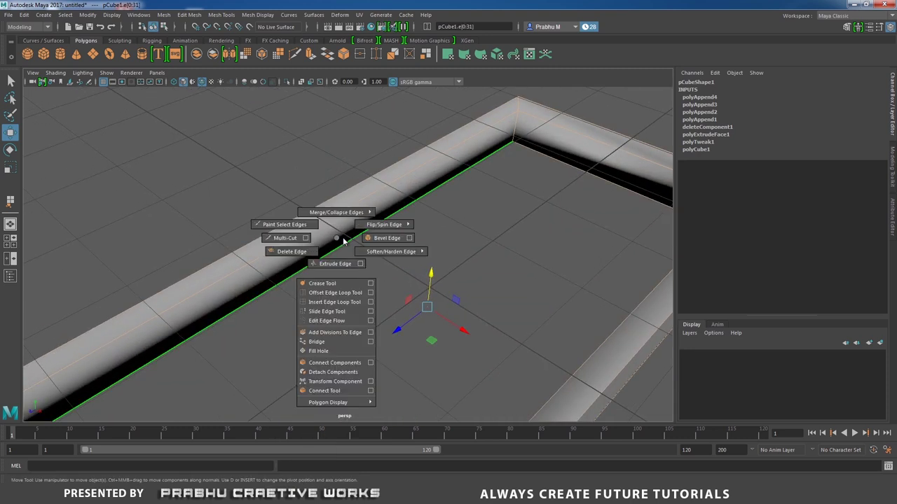
{"action": "right_click_drag", "start_coordinate": [343, 241], "coordinate": [372, 242], "text": "shift"}
Set the frame's bevel to fraction 0.2 and 2 segments, and return to object mode with nothing selected.
{"action": "left_click_drag", "start_coordinate": [397, 264], "coordinate": [491, 259], "text": "alt"}
{"action": "left_click_drag", "start_coordinate": [560, 208], "coordinate": [562, 207]}
{"action": "left_click", "coordinate": [597, 214]}
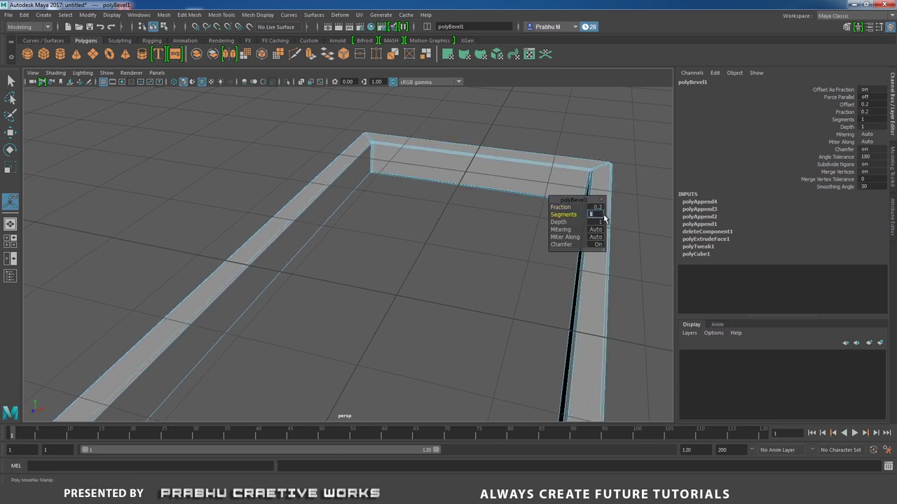
{"action": "type", "text": "2"}
{"action": "key", "text": "Return"}
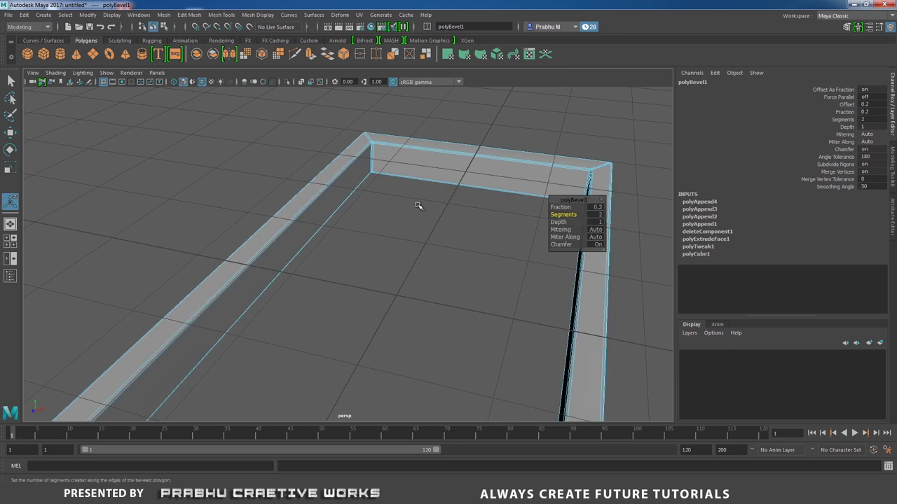
{"action": "right_click_drag", "start_coordinate": [384, 160], "coordinate": [465, 137]}
{"action": "left_click", "coordinate": [506, 116]}
Select the bevelled switch frame and delete its construction history.
{"action": "right_click_drag", "start_coordinate": [333, 165], "coordinate": [253, 184], "text": "alt"}
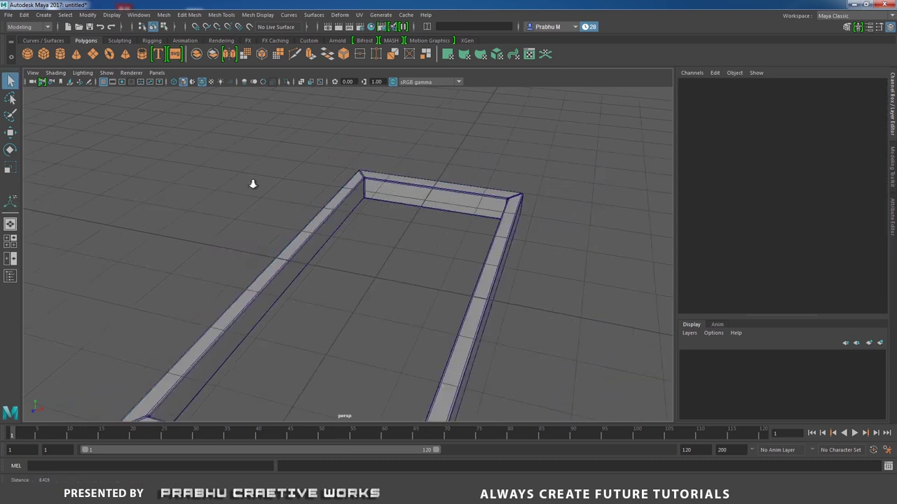
{"action": "left_click_drag", "start_coordinate": [253, 184], "coordinate": [316, 259], "text": "alt"}
{"action": "left_click_drag", "start_coordinate": [393, 210], "coordinate": [446, 233]}
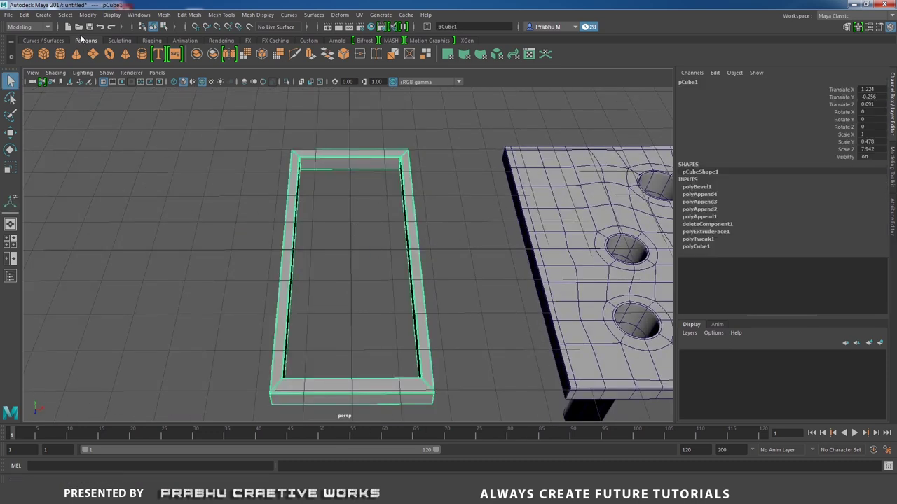
{"action": "left_click", "coordinate": [24, 15]}
{"action": "mouse_move", "coordinate": [54, 134]}
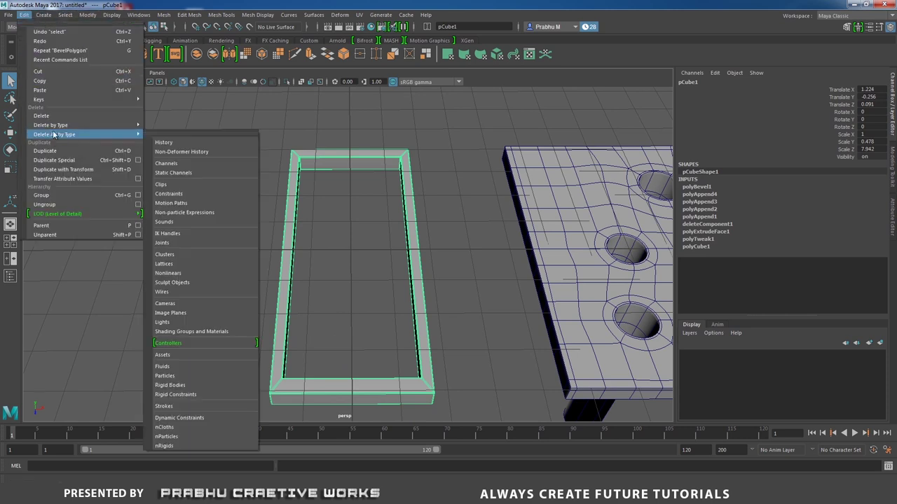
{"action": "left_click", "coordinate": [174, 134]}
{"action": "left_click", "coordinate": [199, 155]}
{"action": "left_click_drag", "start_coordinate": [367, 198], "coordinate": [235, 239], "text": "alt"}
In the top view, create a polygon cube and scale it to X 2.889 and Z 7.354 to fill the frame's opening.
{"action": "key", "text": "space"}
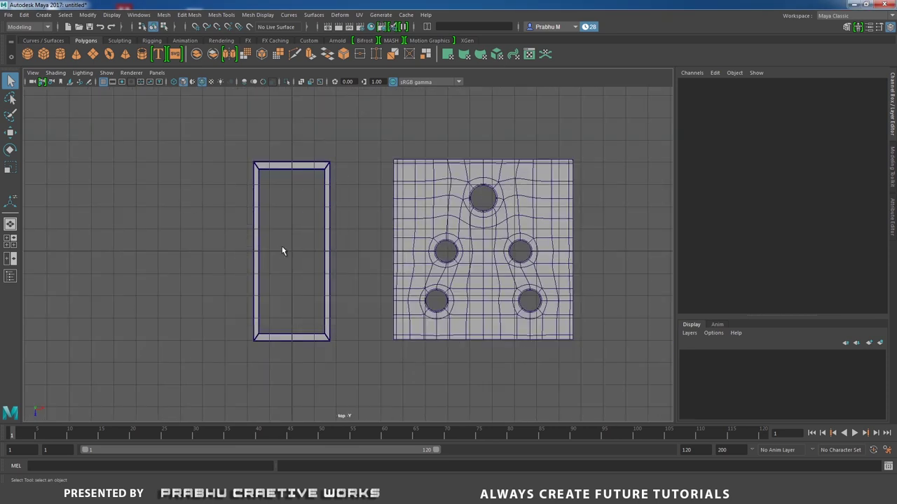
{"action": "left_click", "coordinate": [44, 57]}
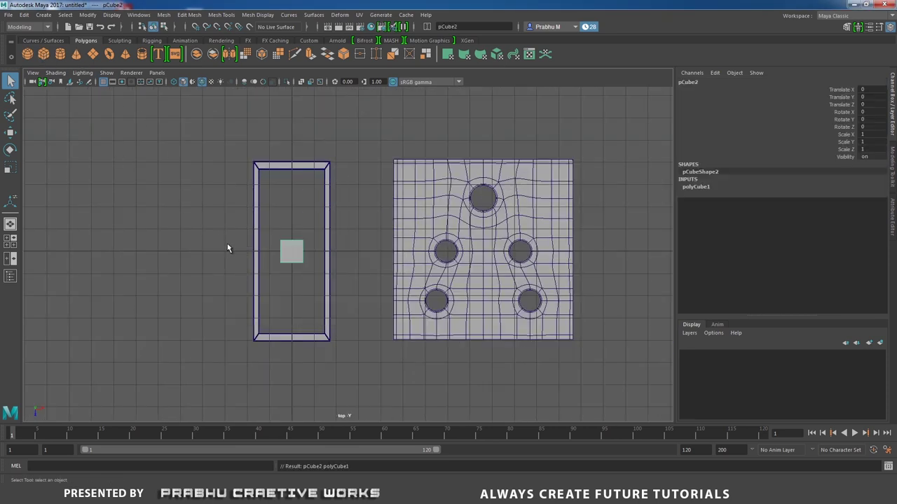
{"action": "key", "text": "r"}
{"action": "left_click_drag", "start_coordinate": [294, 293], "coordinate": [293, 326]}
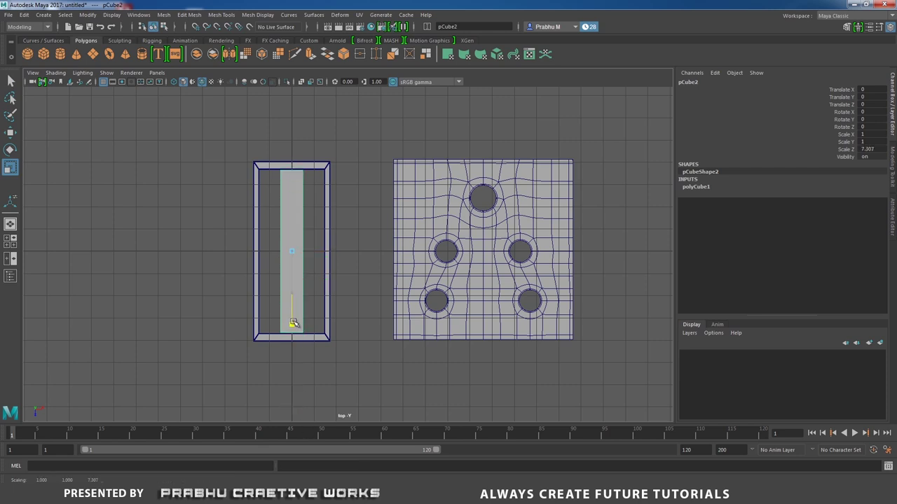
{"action": "left_click_drag", "start_coordinate": [293, 323], "coordinate": [294, 325]}
{"action": "left_click_drag", "start_coordinate": [335, 251], "coordinate": [414, 251]}
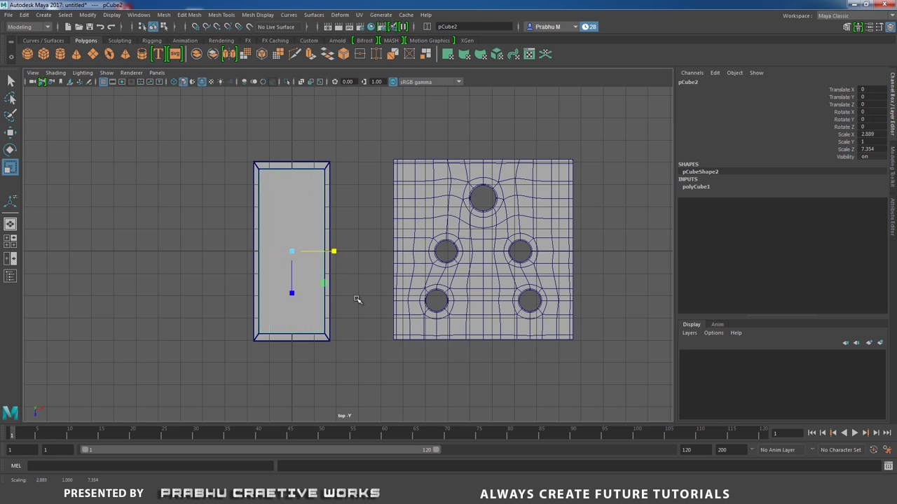
In the perspective view, raise the new block to Y 0.265 so it stands above the frame.
{"action": "key", "text": "space"}
{"action": "left_click_drag", "start_coordinate": [358, 299], "coordinate": [345, 287]}
{"action": "key", "text": "w"}
{"action": "left_click_drag", "start_coordinate": [299, 259], "coordinate": [380, 231]}
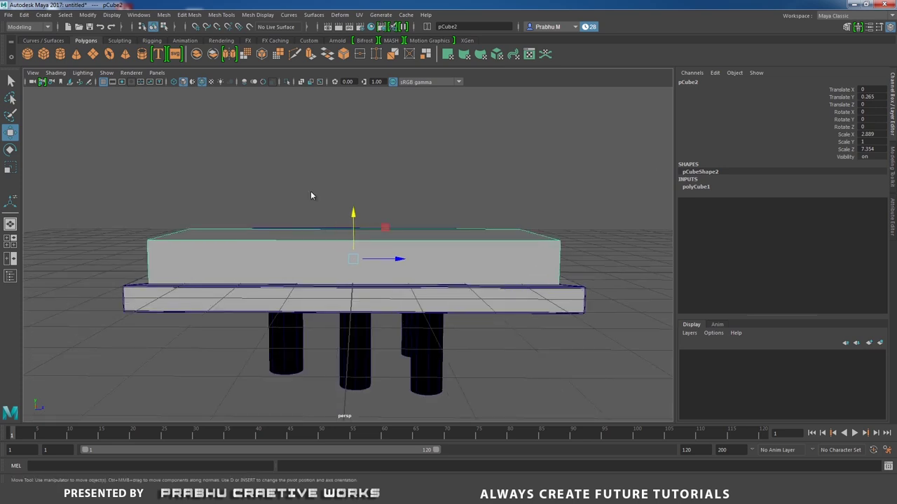
Insert an edge loop across the middle of the block's length and raise its top edge into a slight peak.
{"action": "right_click_drag", "start_coordinate": [312, 195], "coordinate": [252, 206], "text": "shift"}
{"action": "left_click_drag", "start_coordinate": [287, 212], "coordinate": [362, 275], "text": "alt"}
{"action": "left_click_drag", "start_coordinate": [362, 276], "coordinate": [358, 181], "text": "alt"}
{"action": "key", "text": "w"}
{"action": "left_click", "coordinate": [498, 145]}
{"action": "left_click", "coordinate": [362, 238]}
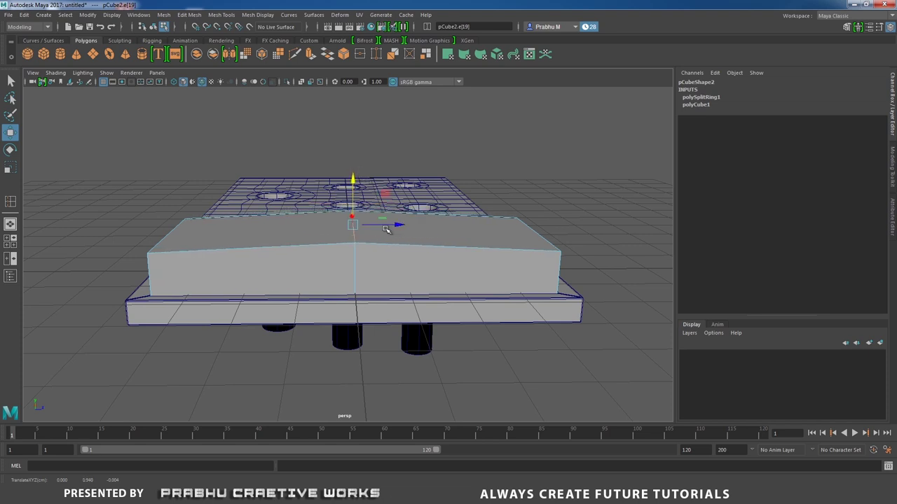
{"action": "right_click_drag", "start_coordinate": [391, 244], "coordinate": [423, 244], "text": "shift"}
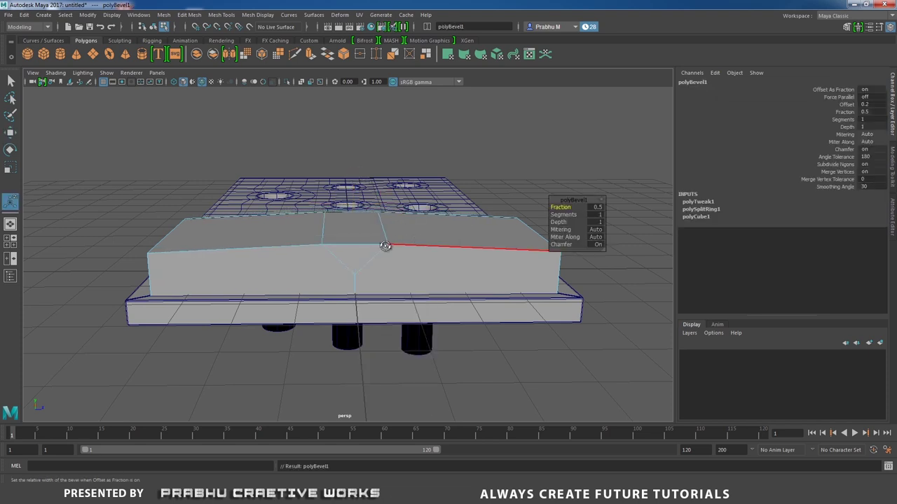
{"action": "mouse_move", "coordinate": [387, 247]}
{"action": "left_mouse_down", "text": "alt"}
{"action": "mouse_move", "coordinate": [389, 253]}
{"action": "mouse_move", "coordinate": [365, 186]}
{"action": "mouse_move", "coordinate": [370, 254]}
{"action": "mouse_move", "coordinate": [366, 243]}
{"action": "mouse_move", "coordinate": [386, 242]}
{"action": "left_mouse_up", "text": "alt"}
{"action": "key", "text": "ctrl+z"}
Bevel the block's whole middle edge loop with fraction 0.8 and 4 segments, and return to object mode.
{"action": "double_click", "coordinate": [359, 269]}
{"action": "right_click_drag", "start_coordinate": [390, 241], "coordinate": [421, 245], "text": "shift"}
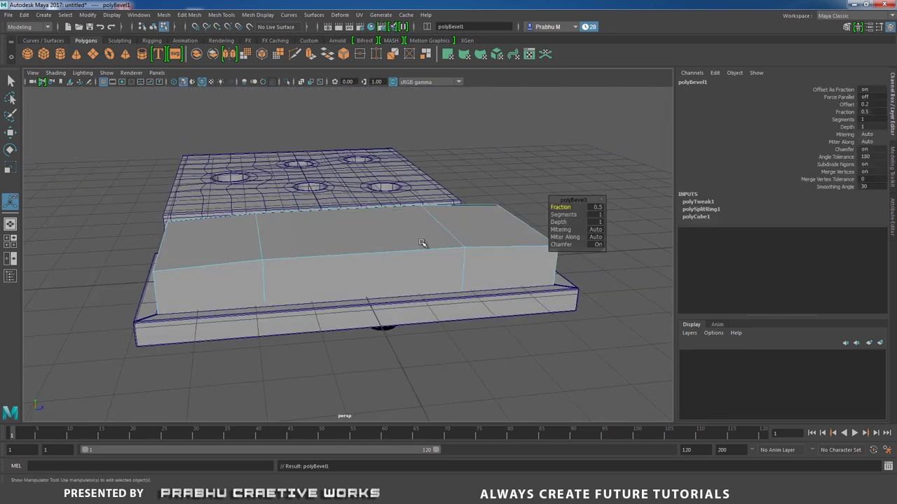
{"action": "mouse_move", "coordinate": [561, 207]}
{"action": "left_mouse_down"}
{"action": "mouse_move", "coordinate": [580, 215]}
{"action": "mouse_move", "coordinate": [571, 214]}
{"action": "left_mouse_up"}
{"action": "left_click_drag", "start_coordinate": [421, 230], "coordinate": [324, 255], "text": "alt"}
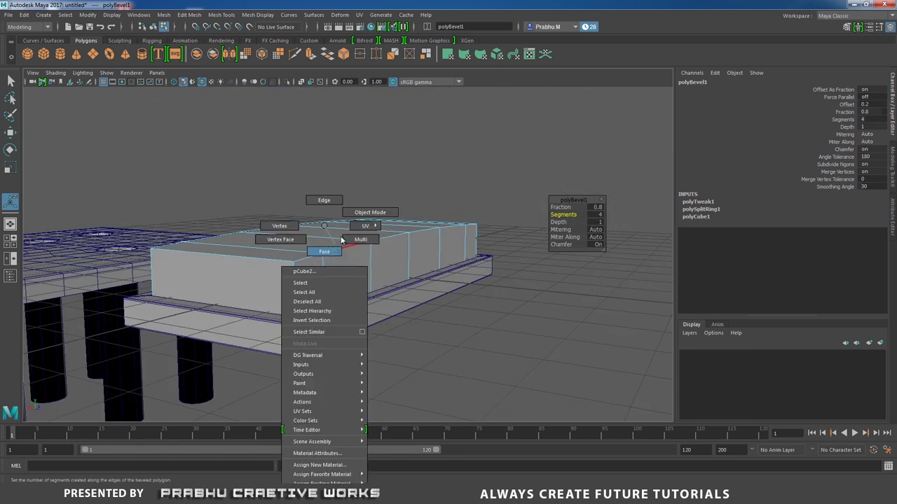
{"action": "right_click_drag", "start_coordinate": [341, 240], "coordinate": [365, 213]}
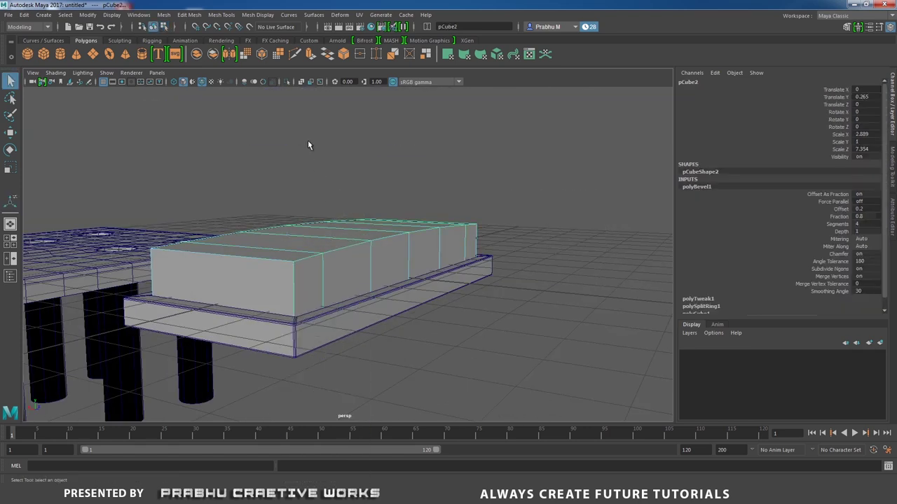
Isolate the switch block in the view and delete all of its underside faces.
{"action": "left_click", "coordinate": [285, 81]}
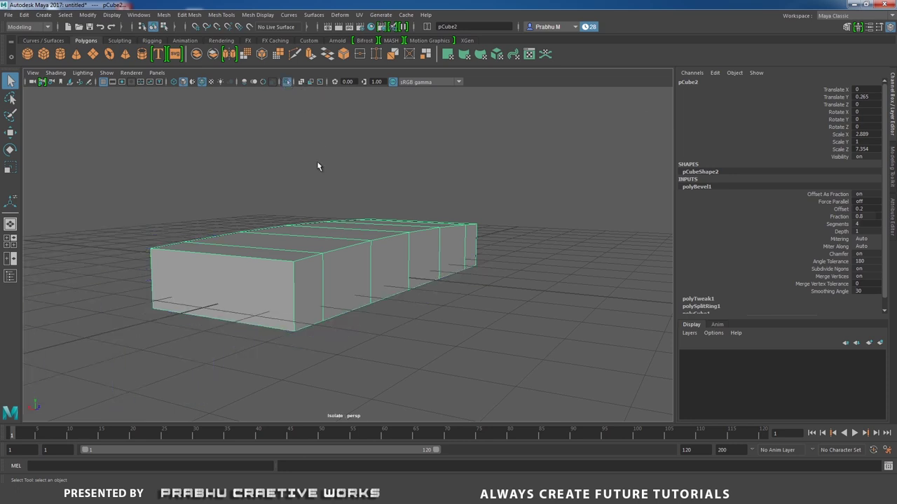
{"action": "left_click_drag", "start_coordinate": [325, 196], "coordinate": [328, 150], "text": "alt"}
{"action": "right_click_drag", "start_coordinate": [475, 155], "coordinate": [475, 181]}
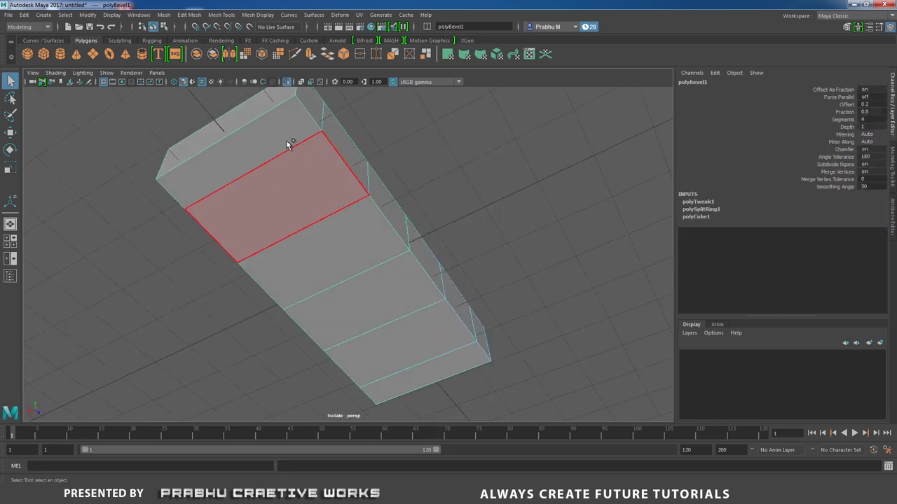
{"action": "left_click_drag", "start_coordinate": [290, 144], "coordinate": [511, 332]}
{"action": "key", "text": "Delete"}
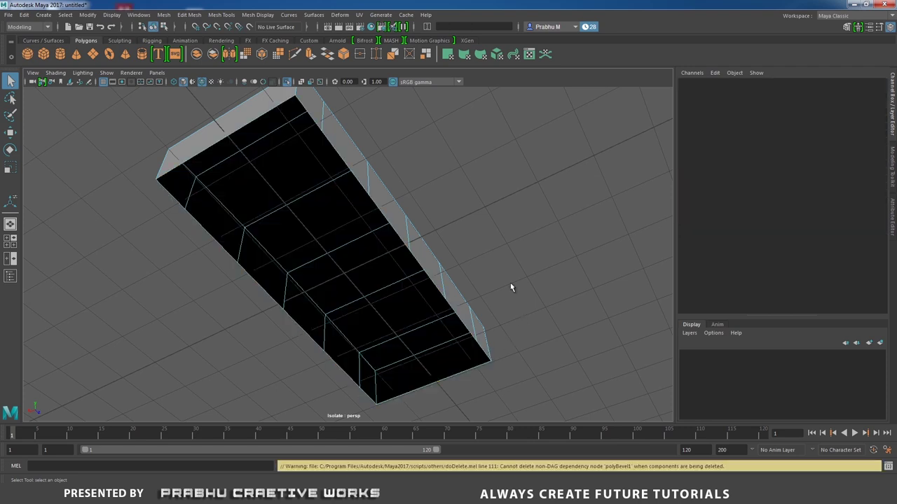
{"action": "left_click_drag", "start_coordinate": [456, 220], "coordinate": [379, 276], "text": "alt"}
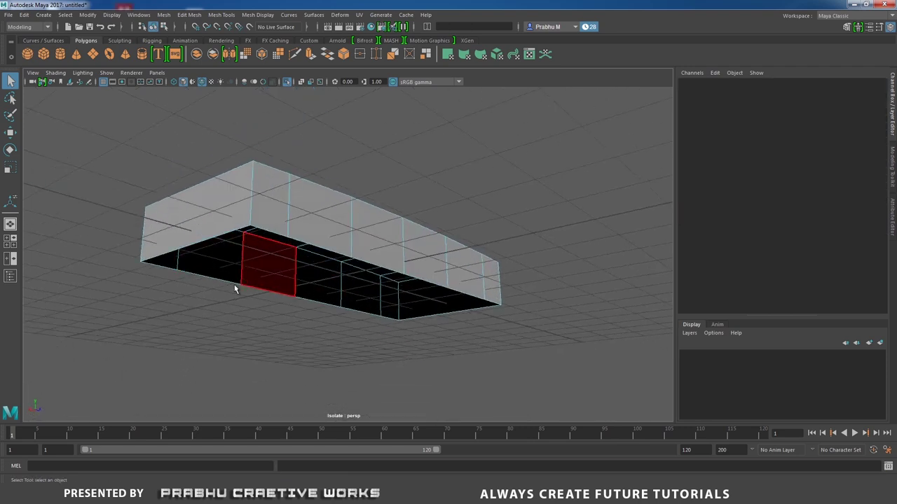
Select the block's vertical corner edges together with the edges around the perimeter of its curved top.
{"action": "left_click_drag", "start_coordinate": [234, 285], "coordinate": [350, 267], "text": "alt"}
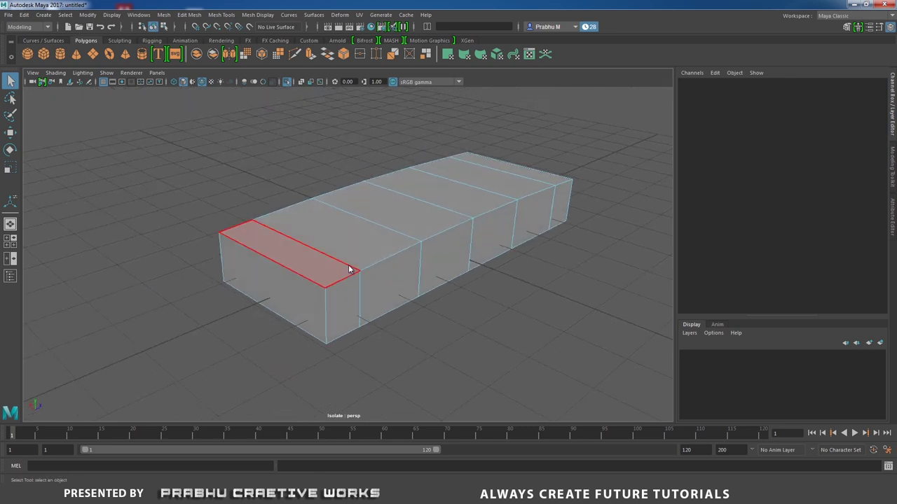
{"action": "right_click_drag", "start_coordinate": [346, 226], "coordinate": [344, 202]}
{"action": "left_click_drag", "start_coordinate": [277, 253], "coordinate": [192, 188], "text": "alt"}
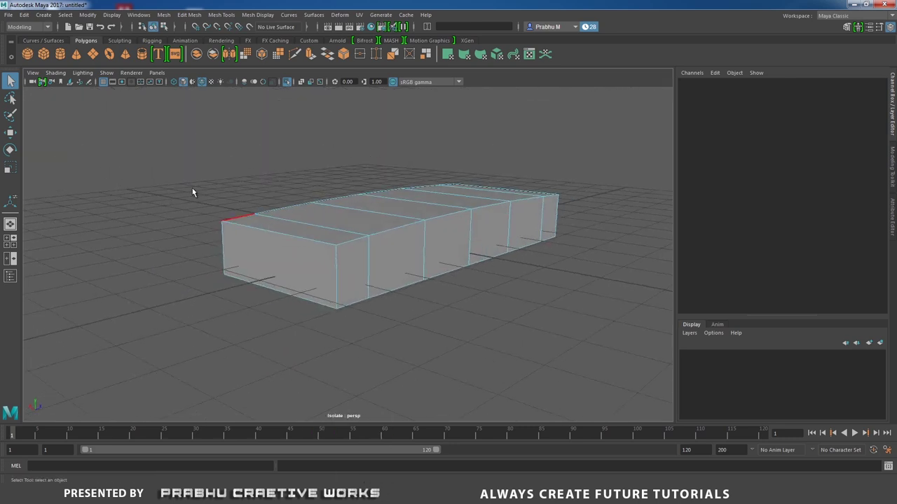
{"action": "left_click", "coordinate": [337, 249]}
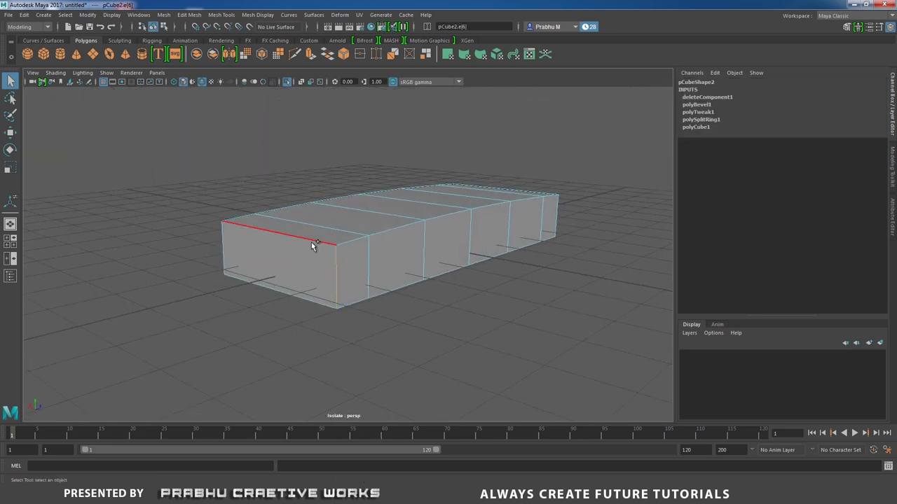
{"action": "left_click", "coordinate": [224, 242]}
{"action": "left_click_drag", "start_coordinate": [306, 268], "coordinate": [374, 260], "text": "alt"}
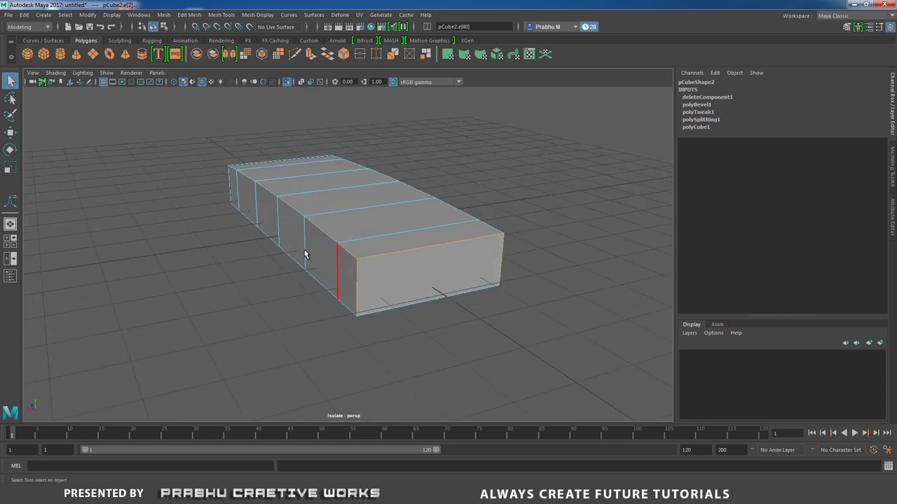
{"action": "left_click_drag", "start_coordinate": [304, 250], "coordinate": [491, 234], "text": "alt"}
{"action": "left_click_drag", "start_coordinate": [234, 190], "coordinate": [411, 238], "text": "alt"}
{"action": "left_click", "coordinate": [401, 337], "text": "shift"}
{"action": "left_click_drag", "start_coordinate": [389, 348], "coordinate": [459, 307], "text": "alt"}
{"action": "left_click", "coordinate": [458, 306], "text": "shift"}
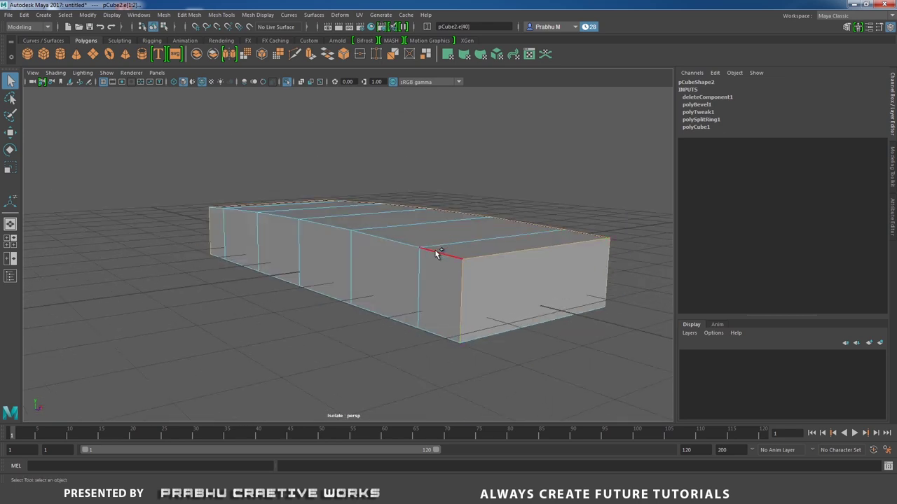
{"action": "double_click", "coordinate": [434, 251], "text": "shift"}
{"action": "left_click_drag", "start_coordinate": [400, 274], "coordinate": [470, 287], "text": "alt"}
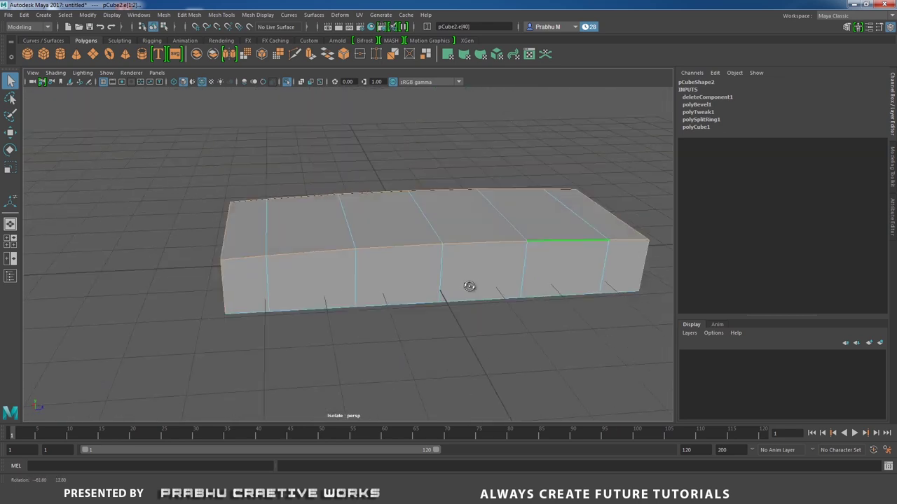
{"action": "left_click", "coordinate": [389, 254]}
Bevel the selected corner and top perimeter edges with a fraction of 0.1.
{"action": "right_click", "coordinate": [388, 259], "text": "shift"}
{"action": "left_click", "coordinate": [421, 259]}
{"action": "left_click_drag", "start_coordinate": [414, 260], "coordinate": [521, 266], "text": "alt"}
{"action": "left_click_drag", "start_coordinate": [562, 208], "coordinate": [568, 207]}
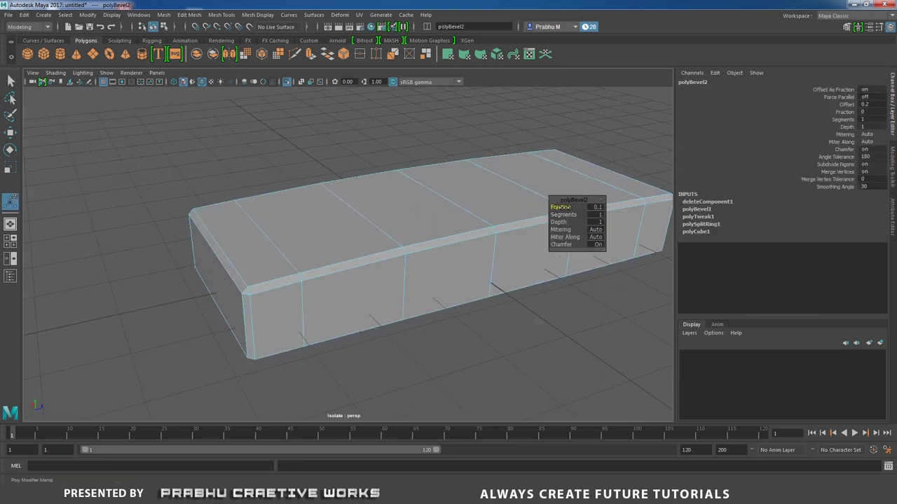
Set the fraction of the switch block's edge bevel to 0.05 and return to object mode with nothing selected.
{"action": "left_click", "coordinate": [596, 208]}
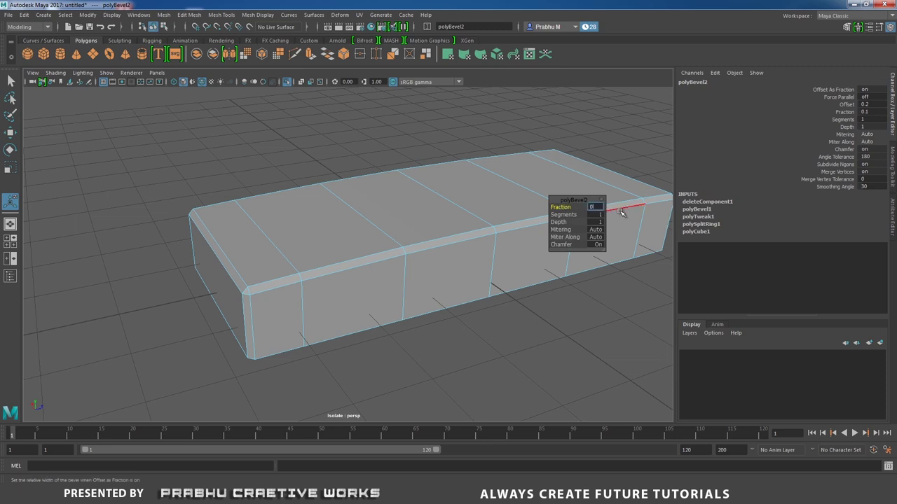
{"action": "type", "text": "0.05"}
{"action": "key", "text": "Return"}
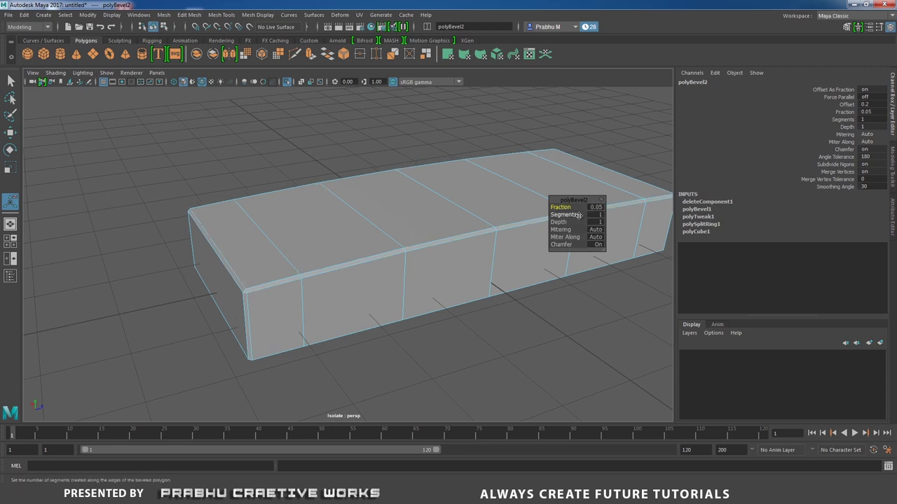
{"action": "key", "text": "Return"}
{"action": "right_click_drag", "start_coordinate": [359, 208], "coordinate": [404, 194]}
{"action": "left_click", "coordinate": [400, 143]}
Turn off the isolated display of the switch block to show the whole scene.
{"action": "left_click_drag", "start_coordinate": [408, 193], "coordinate": [453, 260], "text": "alt"}
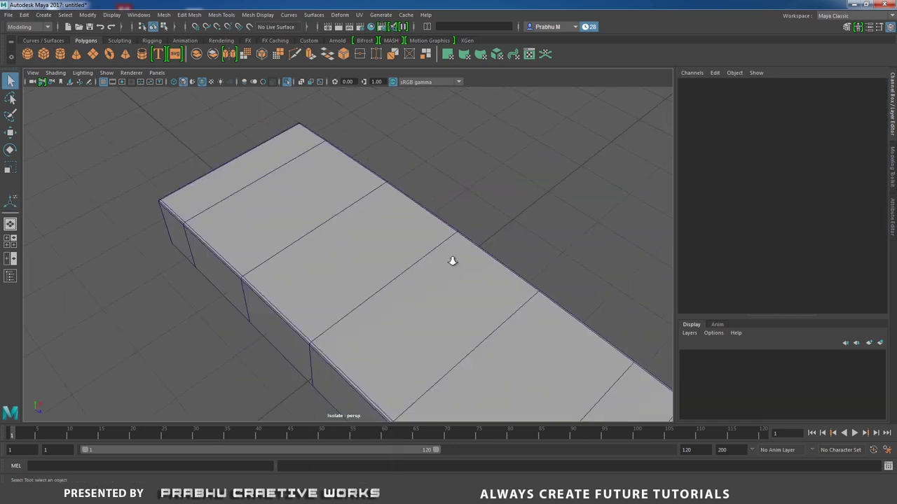
{"action": "right_click_drag", "start_coordinate": [452, 260], "coordinate": [330, 252], "text": "alt"}
{"action": "left_click_drag", "start_coordinate": [330, 252], "coordinate": [464, 266], "text": "alt"}
{"action": "left_click", "coordinate": [287, 82]}
Tilt the switch block to about -7 degrees in X and lower it into its frame to about 0.044 in Y.
{"action": "left_click", "coordinate": [464, 264]}
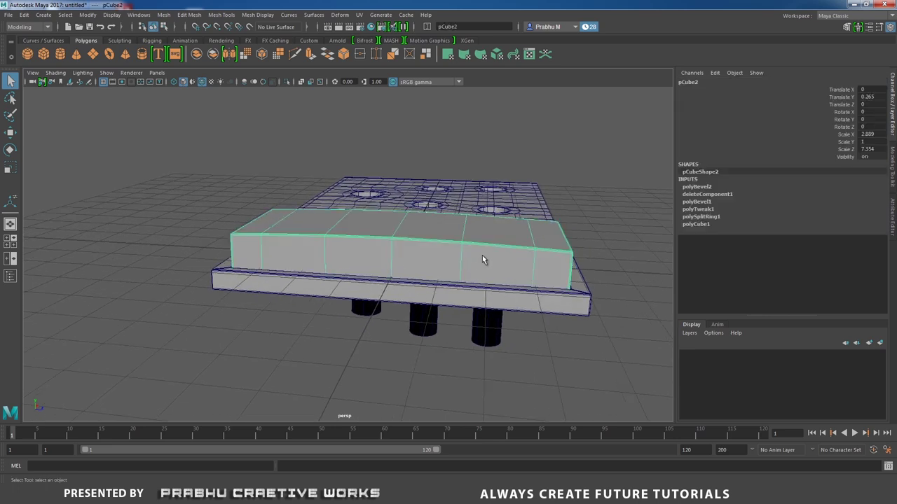
{"action": "key", "text": "e"}
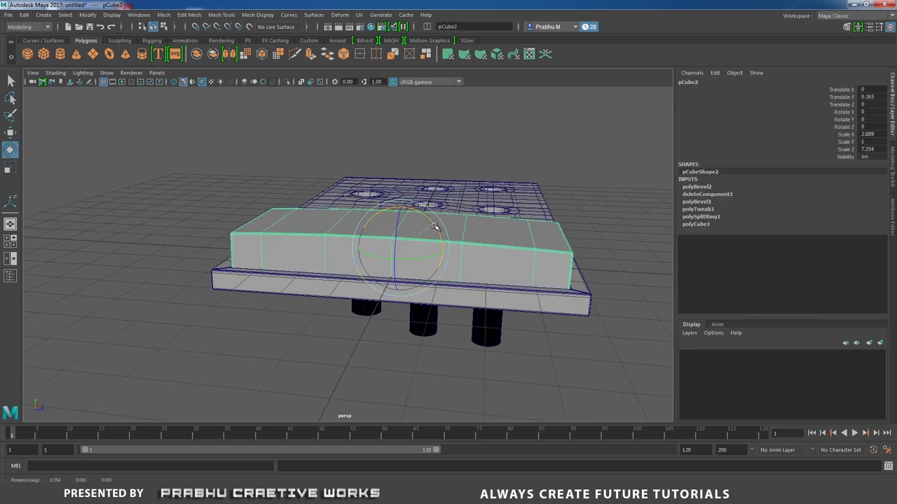
{"action": "left_click_drag", "start_coordinate": [434, 226], "coordinate": [418, 219]}
{"action": "key", "text": "w"}
{"action": "key", "text": "e"}
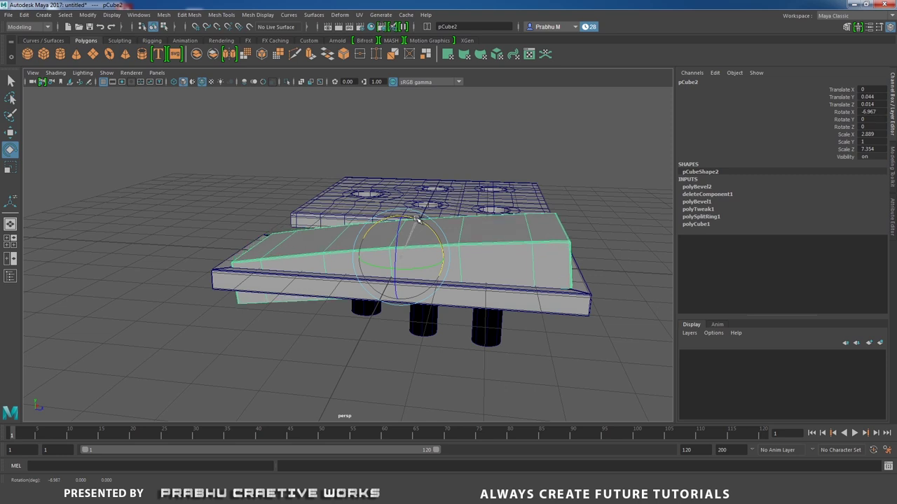
Fine-position the tilted switch block inside its frame at about 0.016 in Y and 0.036 in Z.
{"action": "key", "text": "w"}
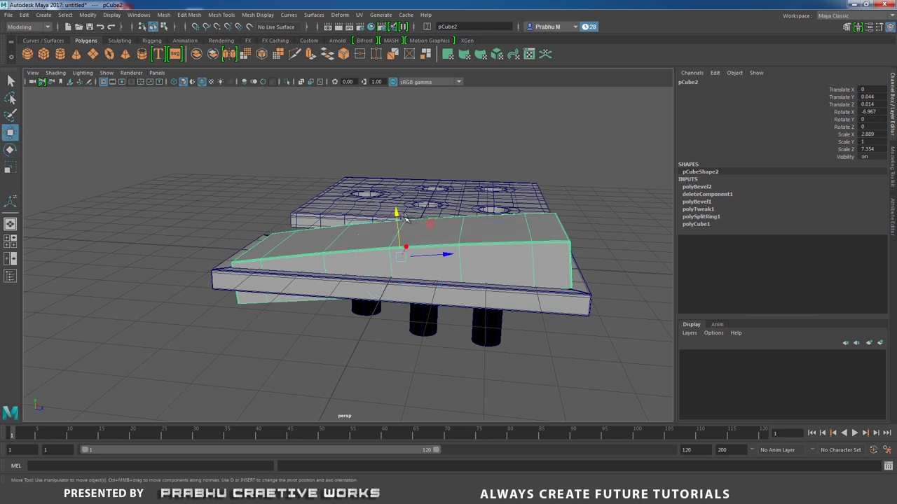
{"action": "left_click_drag", "start_coordinate": [397, 207], "coordinate": [414, 273]}
{"action": "key", "text": "space"}
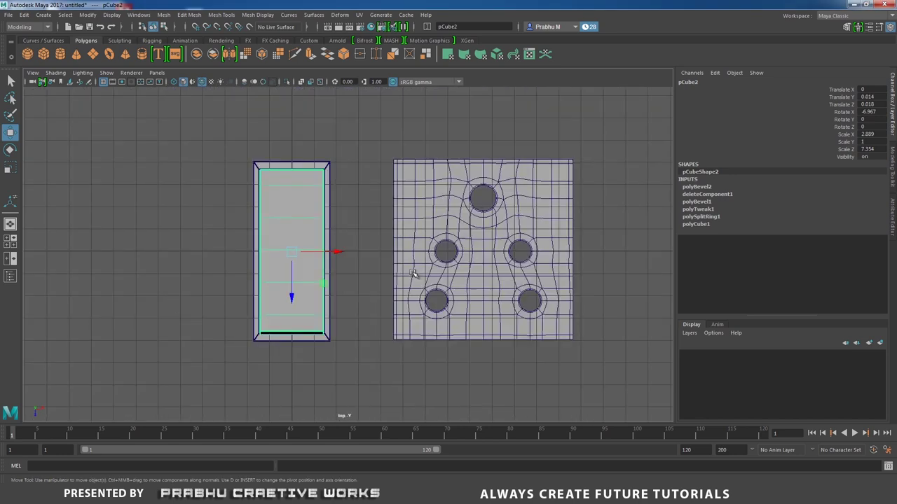
{"action": "scroll", "coordinate": [297, 281], "scroll_direction": "up", "scroll_amount": 3}
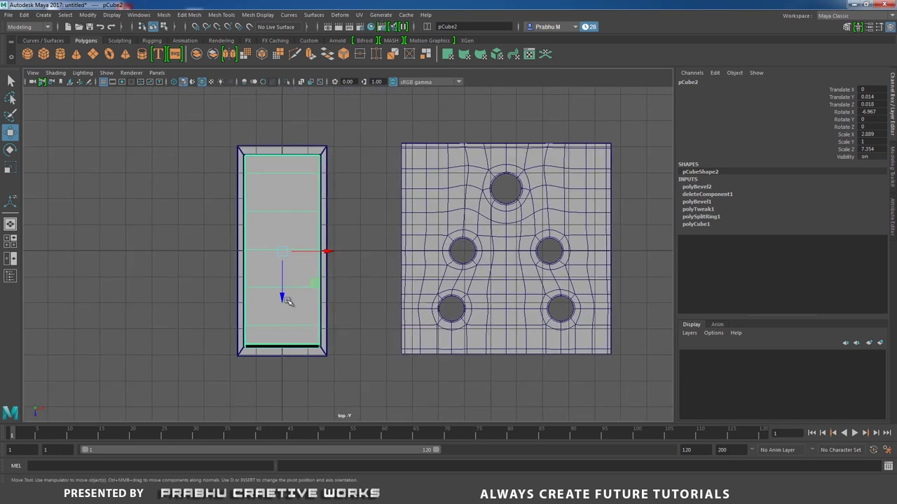
{"action": "left_click_drag", "start_coordinate": [281, 298], "coordinate": [281, 299]}
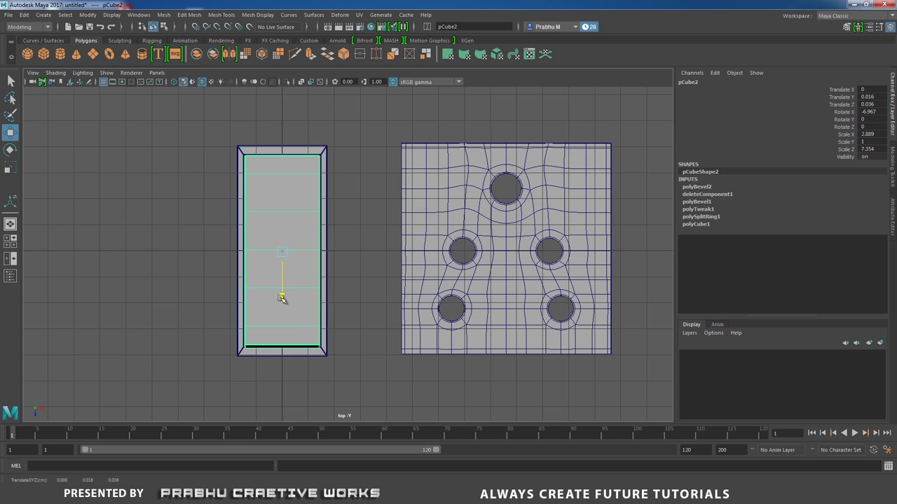
{"action": "key", "text": "space"}
{"action": "left_click_drag", "start_coordinate": [342, 316], "coordinate": [286, 252]}
{"action": "left_click", "coordinate": [464, 273]}
Rename the frame object pCube1 as switch_slot01 in the Outliner.
{"action": "scroll", "coordinate": [465, 274], "scroll_direction": "down", "scroll_amount": 5}
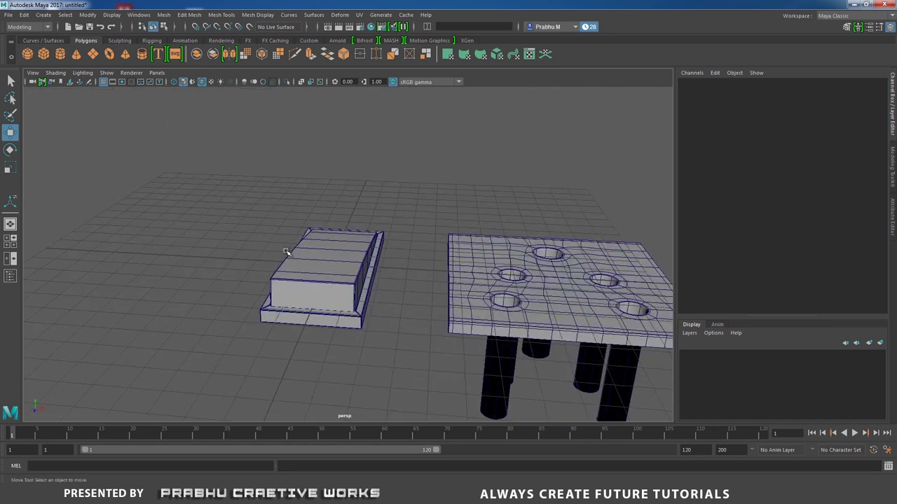
{"action": "left_click_drag", "start_coordinate": [319, 276], "coordinate": [370, 289], "text": "alt"}
{"action": "left_click_drag", "start_coordinate": [321, 253], "coordinate": [371, 335]}
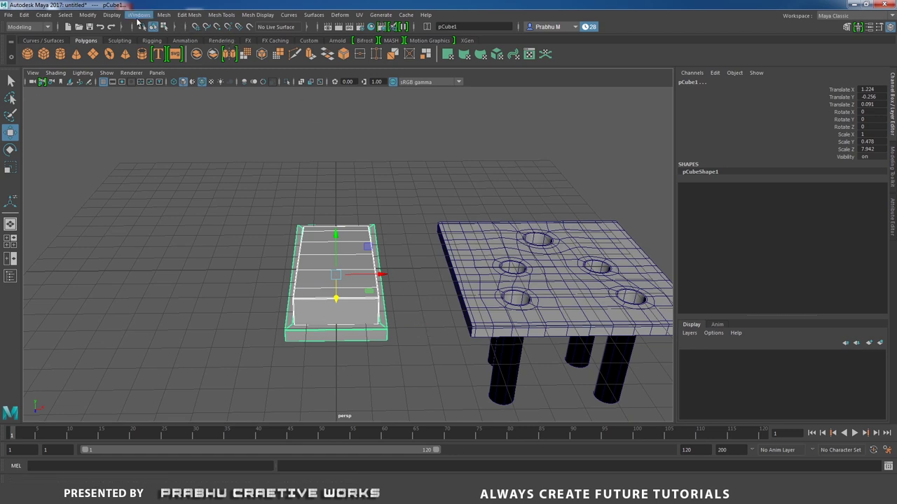
{"action": "left_click", "coordinate": [138, 14]}
{"action": "left_click", "coordinate": [160, 123]}
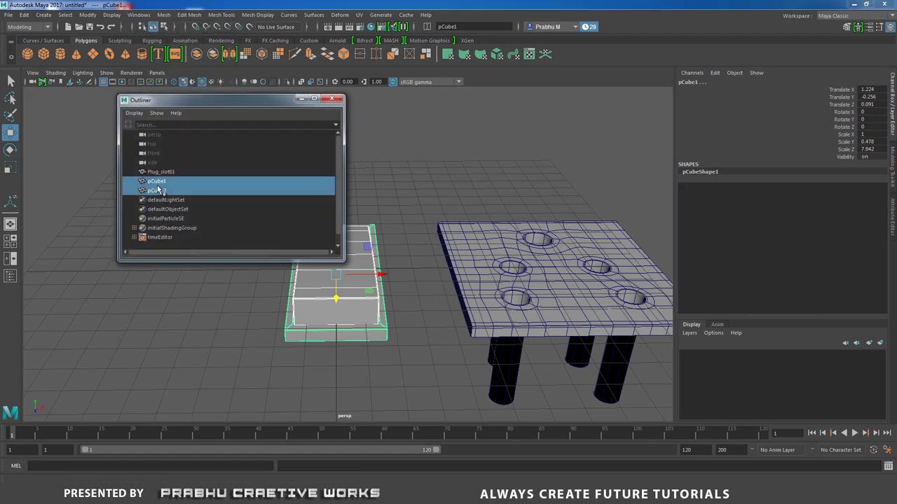
{"action": "left_click", "coordinate": [156, 190]}
{"action": "left_click", "coordinate": [156, 181]}
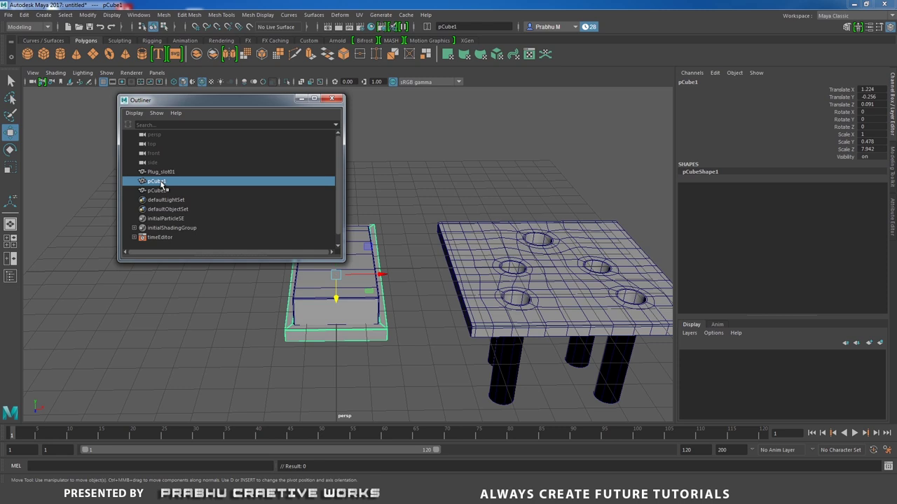
{"action": "double_click", "coordinate": [161, 183]}
{"action": "type", "text": "ch_slot01"}
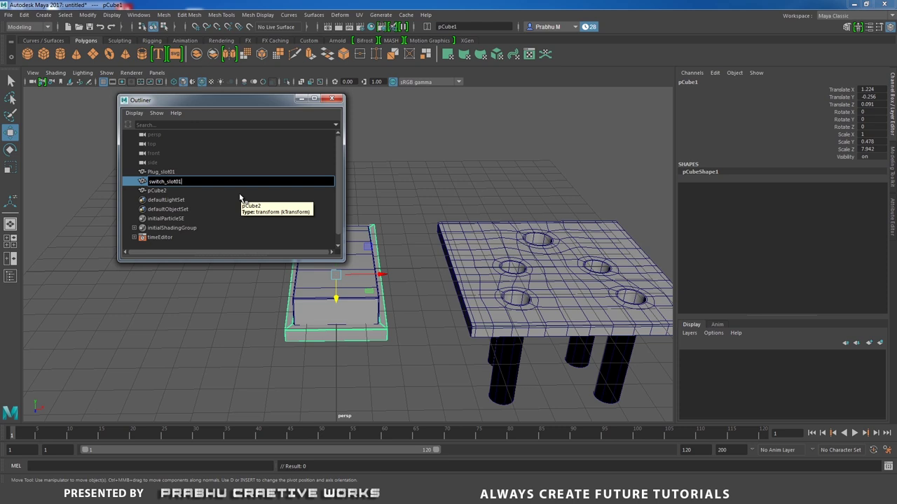
{"action": "key", "text": "Return"}
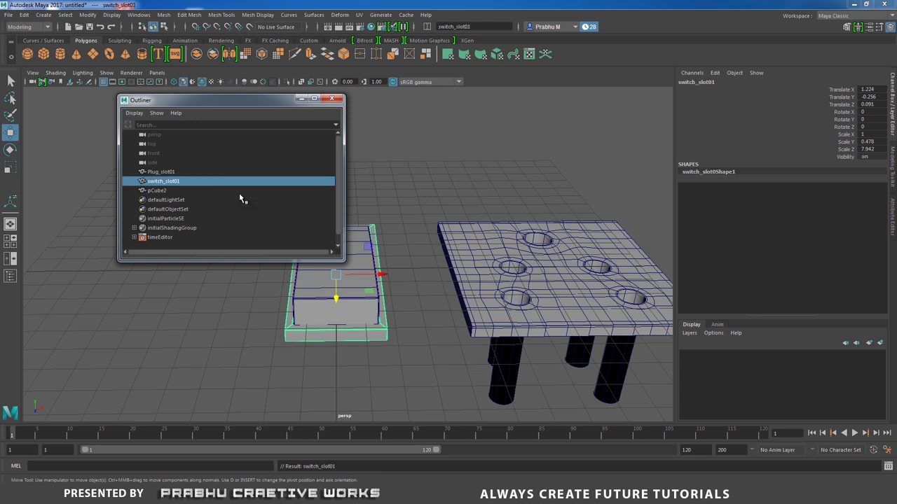
Rename the switch block pCube2 as switch01.
{"action": "left_click", "coordinate": [171, 191]}
{"action": "double_click", "coordinate": [167, 191]}
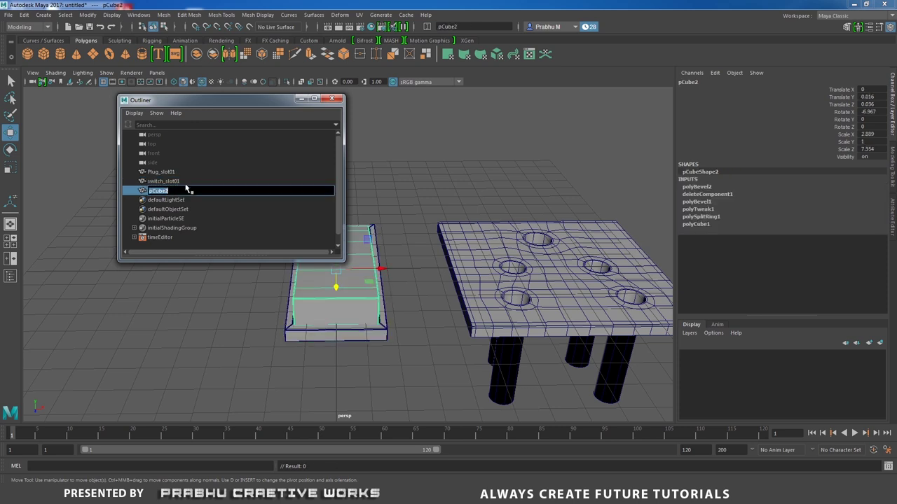
{"action": "type", "text": "switch01"}
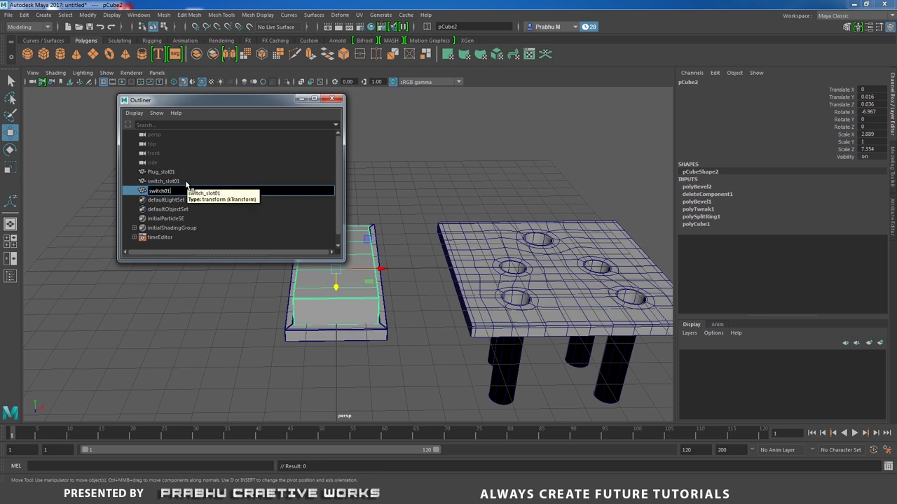
{"action": "key", "text": "Return"}
{"action": "left_click", "coordinate": [364, 360]}
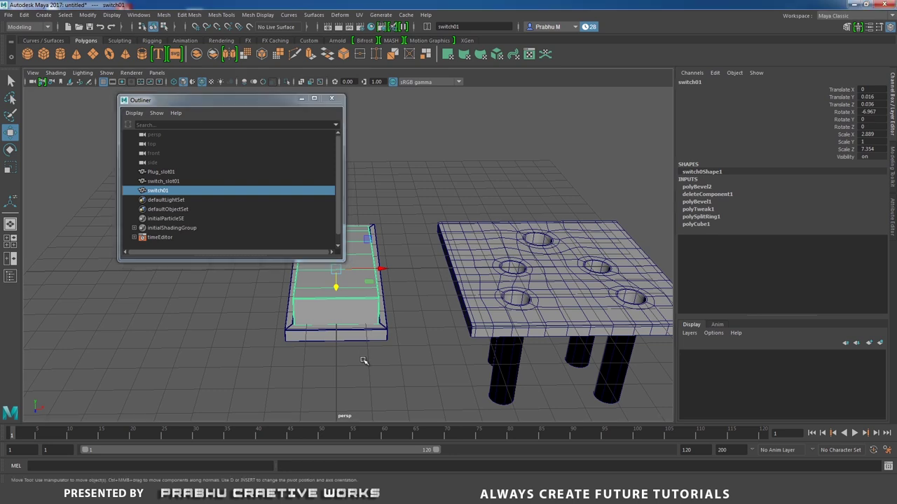
Delete the construction history of both the switch block and its frame.
{"action": "left_click", "coordinate": [379, 305]}
{"action": "left_click", "coordinate": [362, 288], "text": "shift"}
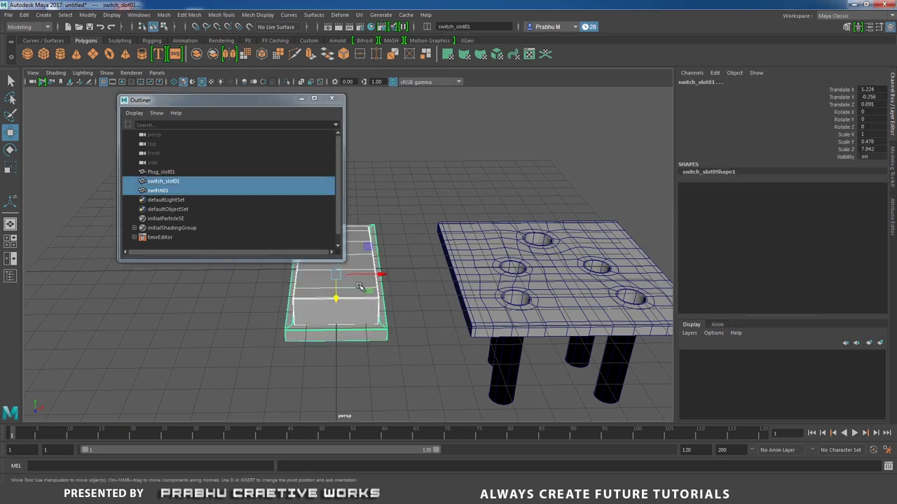
{"action": "left_click", "coordinate": [25, 15]}
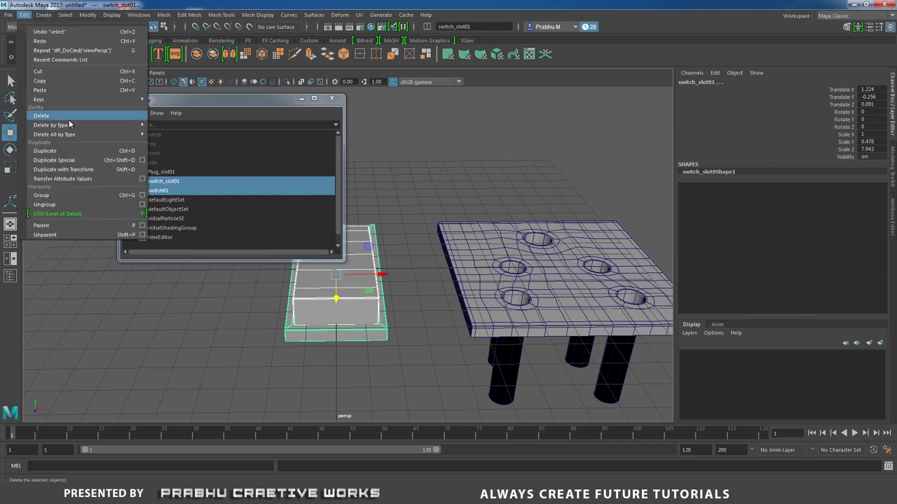
{"action": "mouse_move", "coordinate": [74, 125]}
{"action": "left_click", "coordinate": [167, 133]}
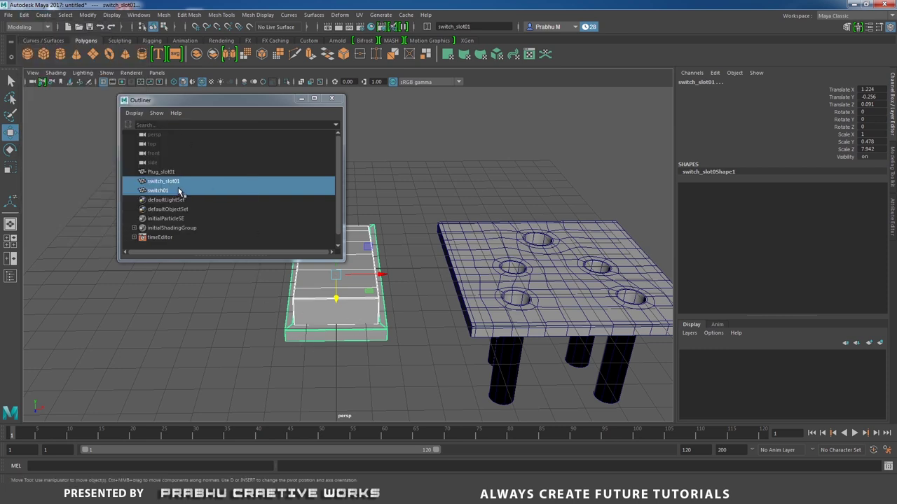
Group the switch block with its frame and name the group switch_grp01.
{"action": "key", "text": "ctrl+g"}
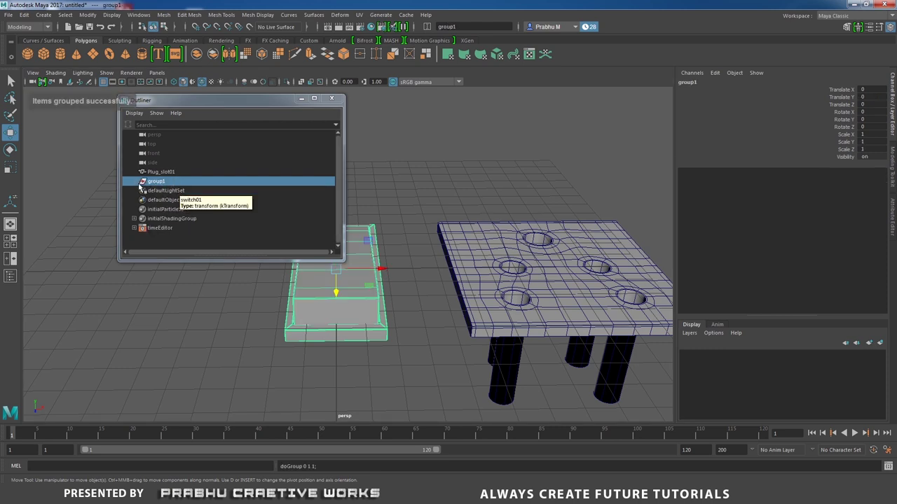
{"action": "left_click", "coordinate": [133, 182]}
{"action": "left_click", "coordinate": [134, 182]}
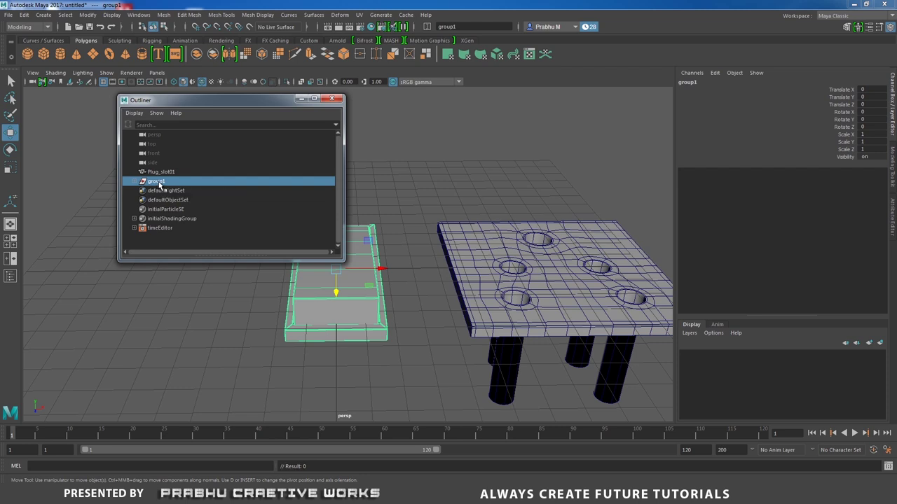
{"action": "double_click", "coordinate": [157, 182]}
{"action": "type", "text": "switch_"}
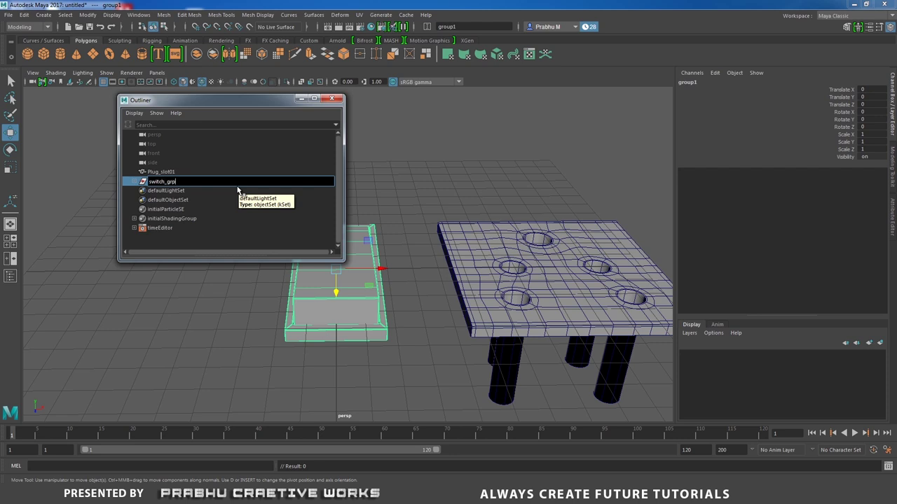
{"action": "type", "text": "grp01"}
{"action": "key", "text": "Return"}
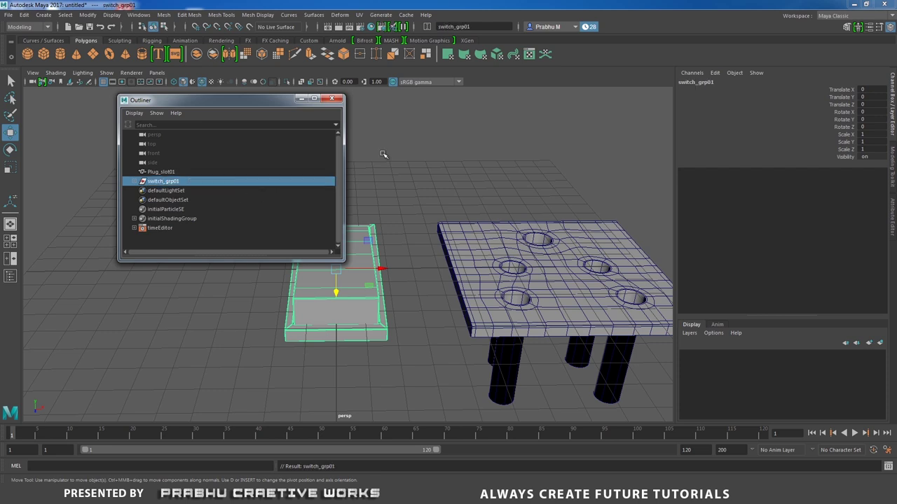
Change to the top view and check the switch and socket layout in the reference photo in the browser.
{"action": "left_click_drag", "start_coordinate": [255, 100], "coordinate": [224, 142]}
{"action": "key", "text": "space"}
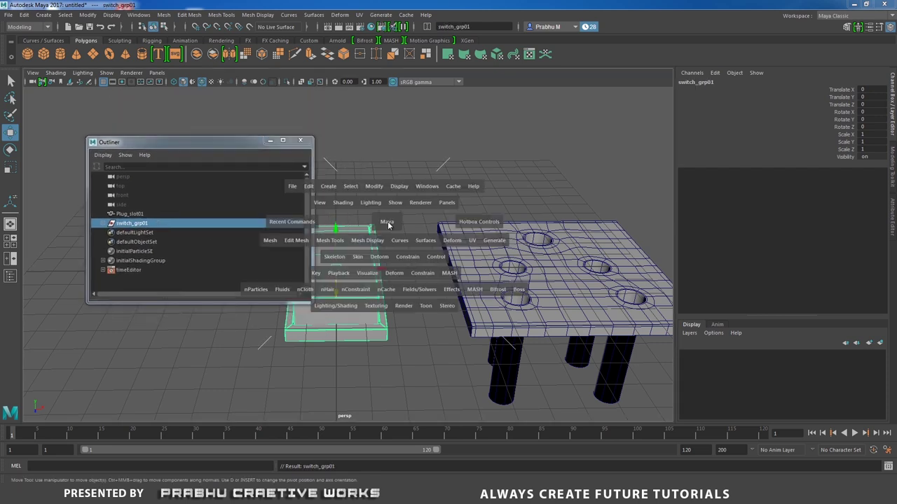
{"action": "left_click_drag", "start_coordinate": [387, 221], "coordinate": [354, 223]}
{"action": "left_click", "coordinate": [285, 495]}
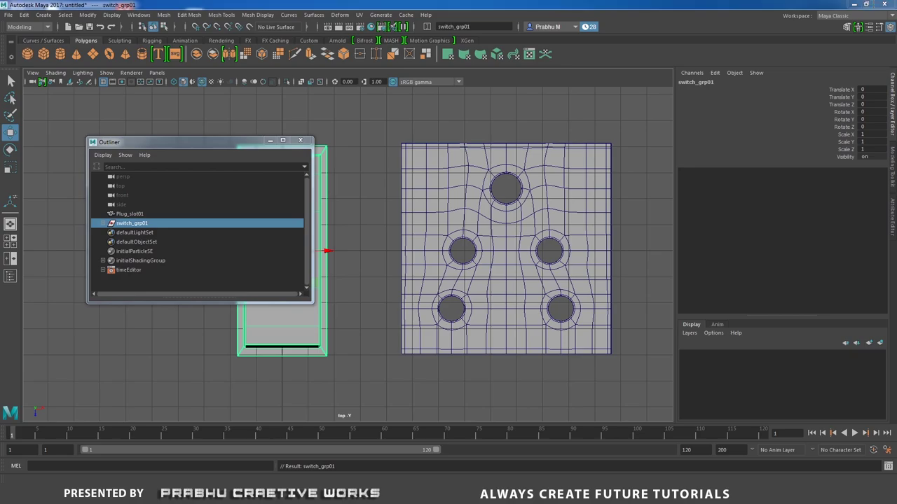
{"action": "left_click", "coordinate": [347, 373]}
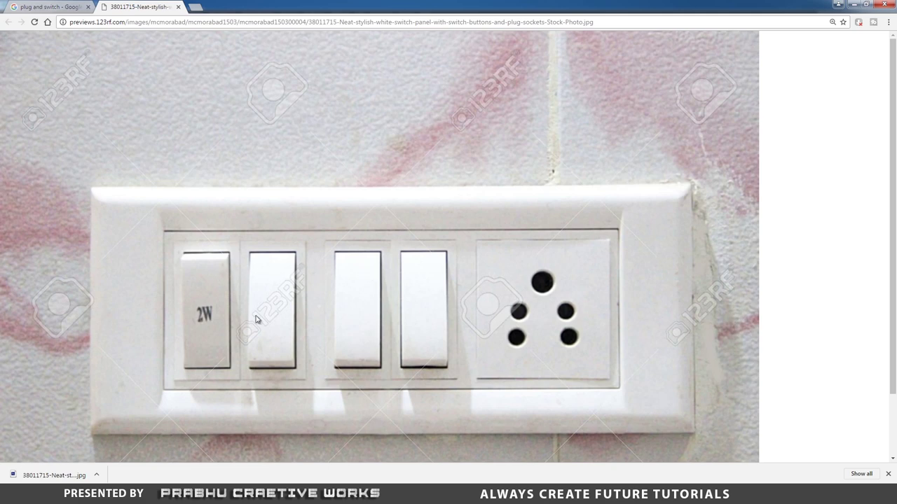
{"action": "left_click", "coordinate": [344, 494]}
Move the switch group toward the plug plate to about 1.237 in X.
{"action": "right_click_drag", "start_coordinate": [371, 282], "coordinate": [344, 259], "text": "alt"}
{"action": "middle_click_drag", "start_coordinate": [344, 259], "coordinate": [479, 264], "text": "alt"}
{"action": "left_click_drag", "start_coordinate": [470, 255], "coordinate": [500, 257]}
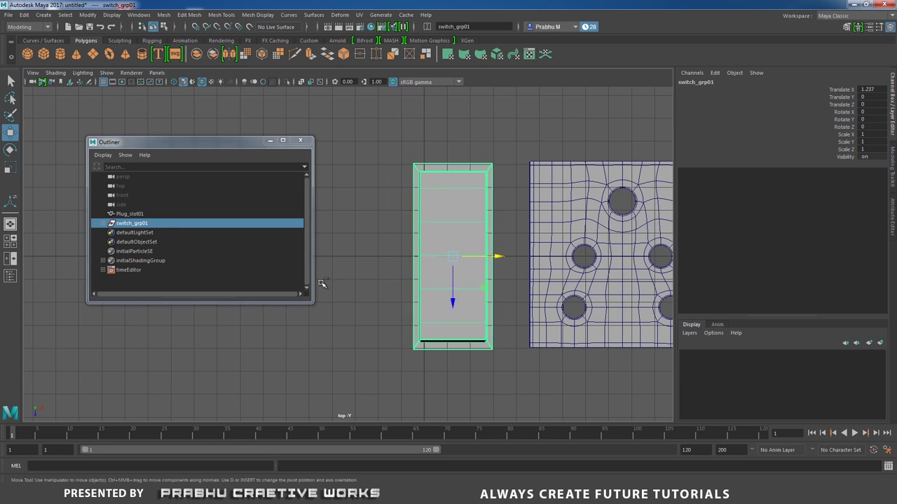
Duplicate the switch group three times in a row along X, placing the first copy at about -3.388.
{"action": "key", "text": "ctrl+d"}
{"action": "left_click_drag", "start_coordinate": [502, 258], "coordinate": [392, 254]}
{"action": "scroll", "coordinate": [552, 311], "scroll_direction": "down", "scroll_amount": 2}
{"action": "middle_click_drag", "start_coordinate": [416, 302], "coordinate": [583, 292], "text": "alt"}
{"action": "key", "text": "ctrl+d"}
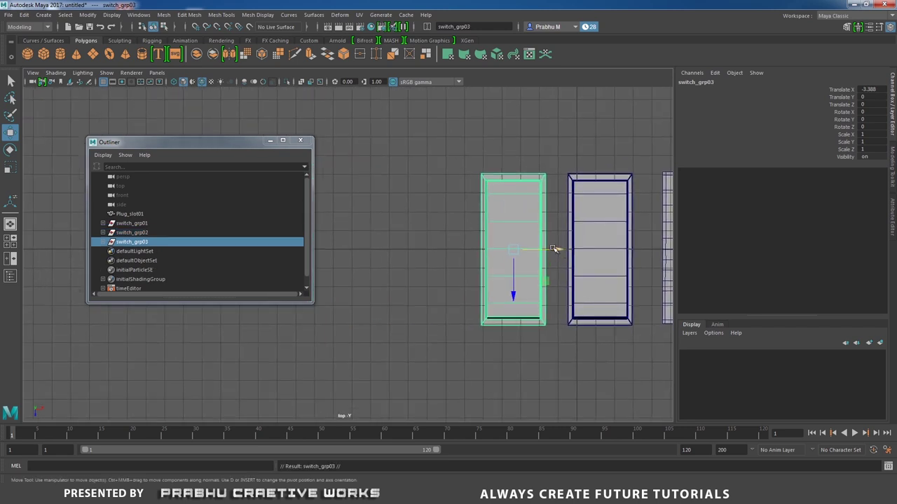
{"action": "left_click_drag", "start_coordinate": [554, 249], "coordinate": [372, 246]}
{"action": "key", "text": "ctrl+d"}
{"action": "scroll", "coordinate": [435, 318], "scroll_direction": "down", "scroll_amount": 3}
{"action": "middle_click_drag", "start_coordinate": [449, 320], "coordinate": [457, 327], "text": "alt"}
Rotate the switch block in switch_grp04 about X so that it tilts opposite to the other switches.
{"action": "key", "text": "space"}
{"action": "left_click_drag", "start_coordinate": [504, 342], "coordinate": [500, 312]}
{"action": "left_click_drag", "start_coordinate": [501, 309], "coordinate": [545, 305], "text": "alt"}
{"action": "scroll", "coordinate": [503, 306], "scroll_direction": "down", "scroll_amount": 1}
{"action": "left_click", "coordinate": [545, 305]}
{"action": "left_click", "coordinate": [446, 319]}
{"action": "left_click_drag", "start_coordinate": [446, 318], "coordinate": [568, 318], "text": "alt"}
{"action": "key", "text": "e"}
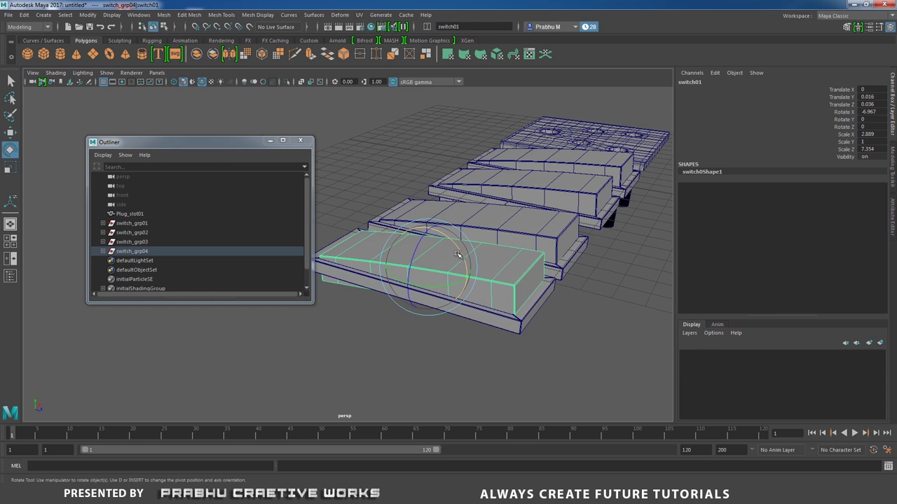
{"action": "left_click_drag", "start_coordinate": [457, 254], "coordinate": [533, 302]}
{"action": "left_click", "coordinate": [543, 323]}
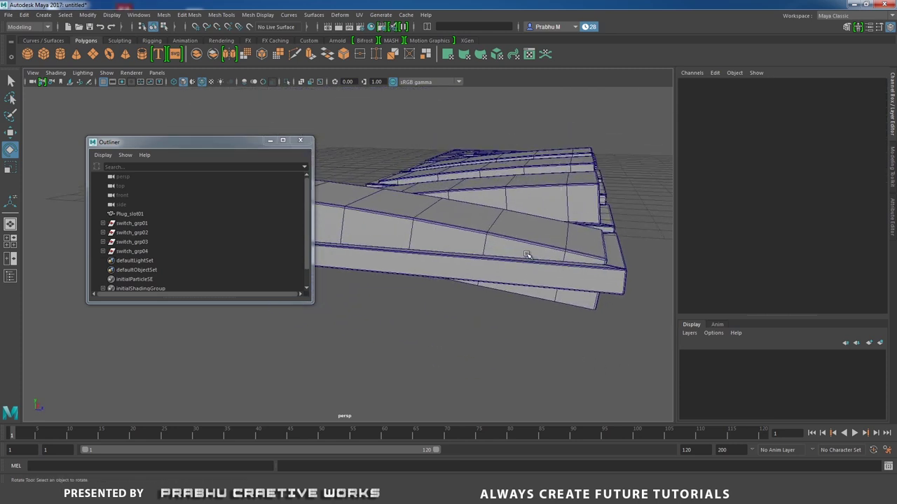
Refine the X rotation of the switch block in switch_grp04 to about 8.1 degrees.
{"action": "left_click", "coordinate": [475, 231]}
{"action": "left_click_drag", "start_coordinate": [463, 214], "coordinate": [463, 216]}
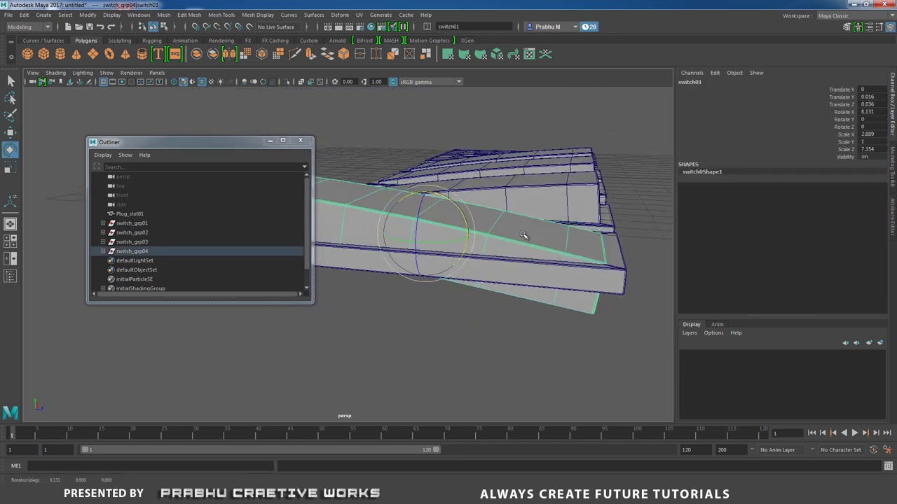
{"action": "left_click_drag", "start_coordinate": [522, 235], "coordinate": [541, 285], "text": "alt"}
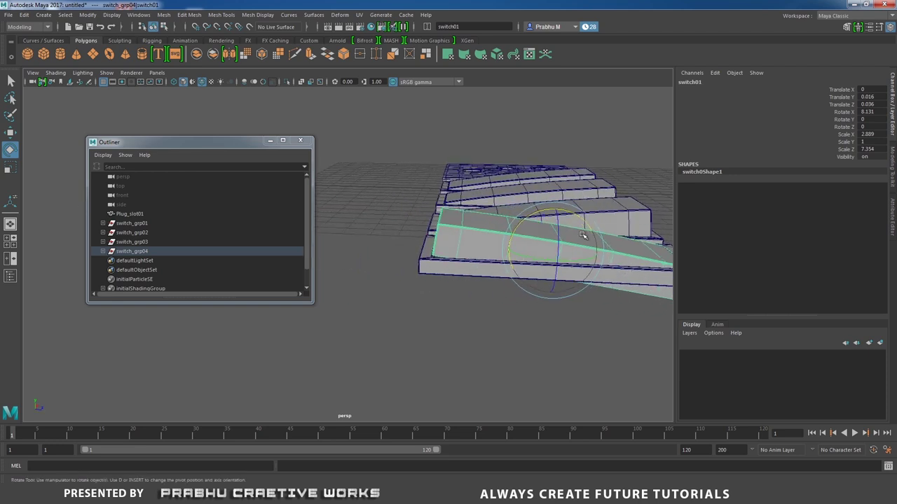
Set the X rotation of the switch block in switch_grp04 to about 6.6 degrees and deselect it.
{"action": "left_click_drag", "start_coordinate": [581, 218], "coordinate": [582, 221]}
{"action": "key", "text": "w"}
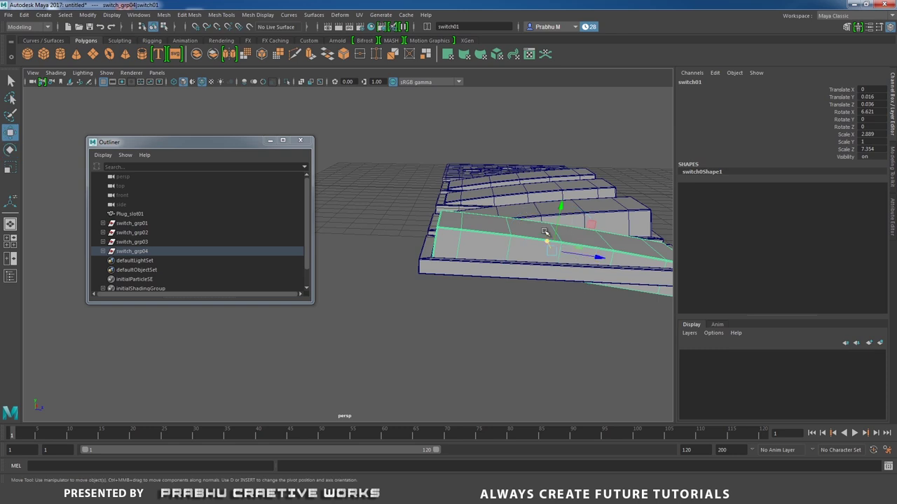
{"action": "left_click", "coordinate": [561, 320]}
{"action": "left_click_drag", "start_coordinate": [561, 320], "coordinate": [535, 327], "text": "alt"}
{"action": "right_click_drag", "start_coordinate": [538, 327], "coordinate": [465, 341], "text": "alt"}
{"action": "middle_click_drag", "start_coordinate": [466, 341], "coordinate": [466, 322], "text": "alt"}
{"action": "right_click_drag", "start_coordinate": [465, 323], "coordinate": [539, 329], "text": "alt"}
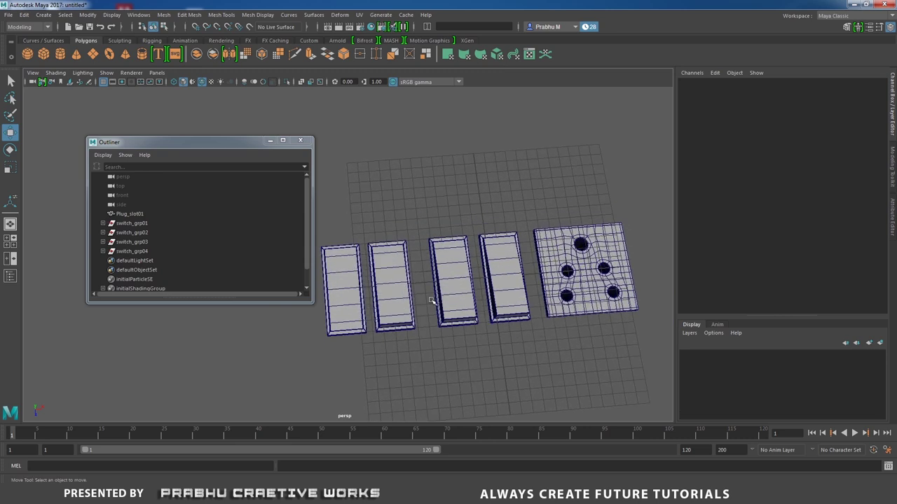
Turn off Wireframe on Shaded and compare the switches and plug plate with the reference photo.
{"action": "left_click", "coordinate": [55, 73]}
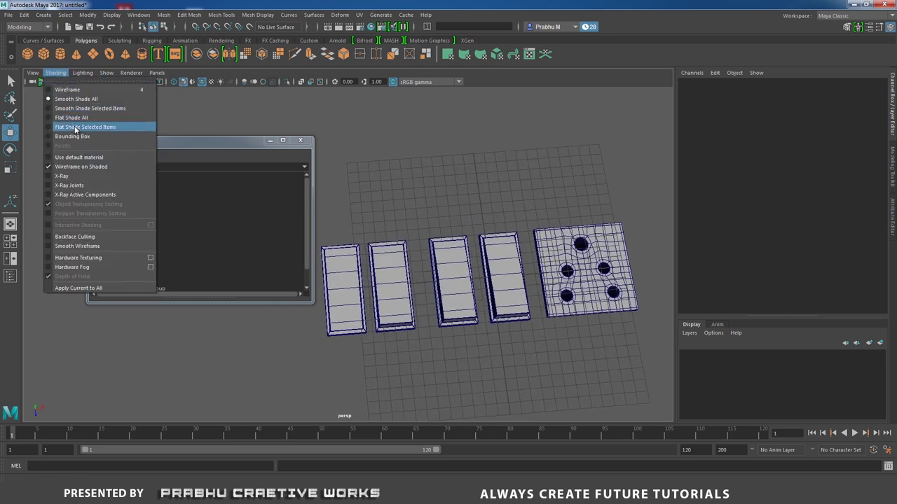
{"action": "left_click", "coordinate": [80, 166]}
{"action": "mouse_move", "coordinate": [446, 293]}
{"action": "left_mouse_down", "text": "alt"}
{"action": "mouse_move", "coordinate": [435, 226]}
{"action": "mouse_move", "coordinate": [475, 260]}
{"action": "mouse_move", "coordinate": [426, 304]}
{"action": "left_mouse_up", "text": "alt"}
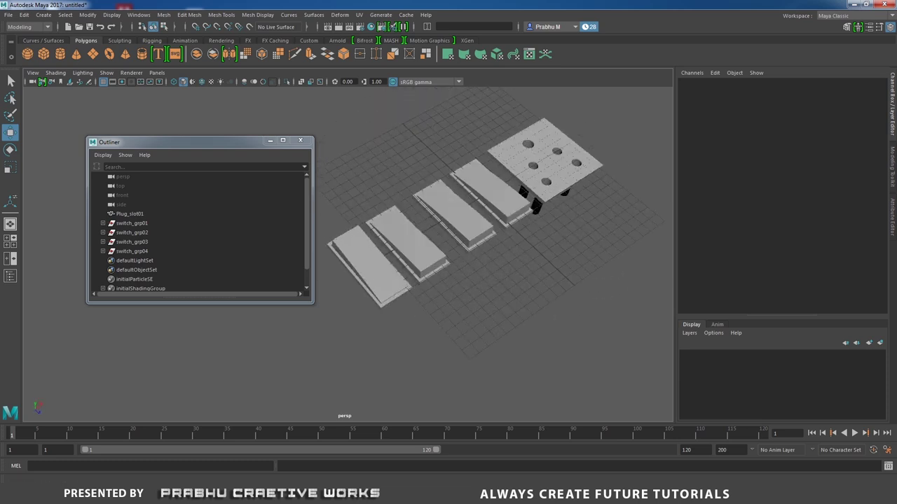
{"action": "key", "text": "alt+Tab"}
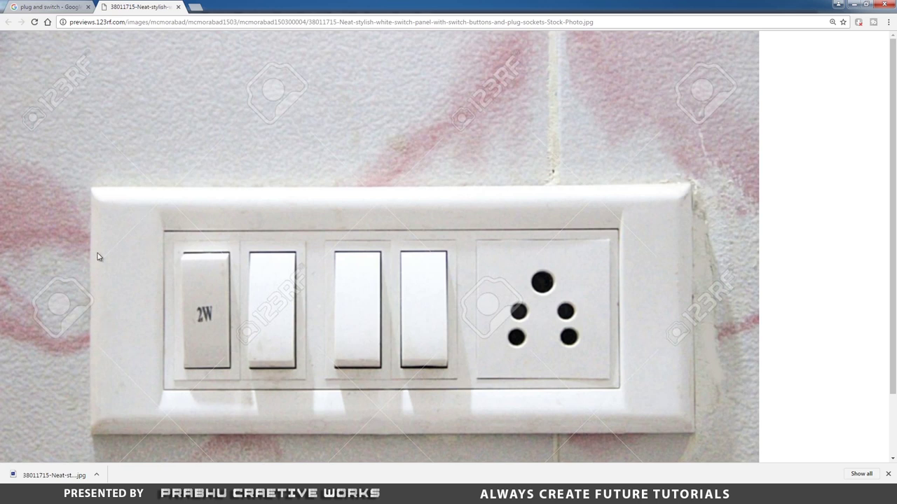
{"action": "key", "text": "alt+Tab"}
Create a polygon cube in the top view and scale it to about 31.4 in X and 12.8 in Z.
{"action": "key", "text": "space"}
{"action": "left_click_drag", "start_coordinate": [441, 317], "coordinate": [416, 318]}
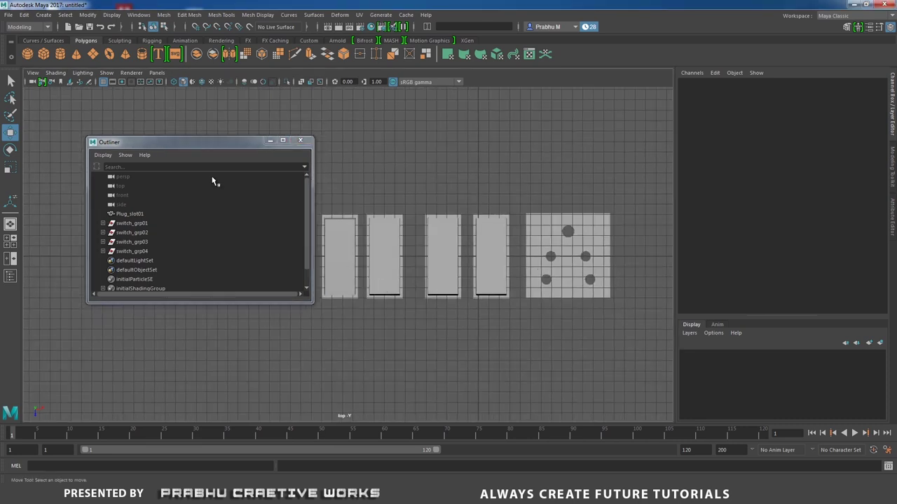
{"action": "left_click", "coordinate": [270, 141]}
{"action": "left_click", "coordinate": [44, 54]}
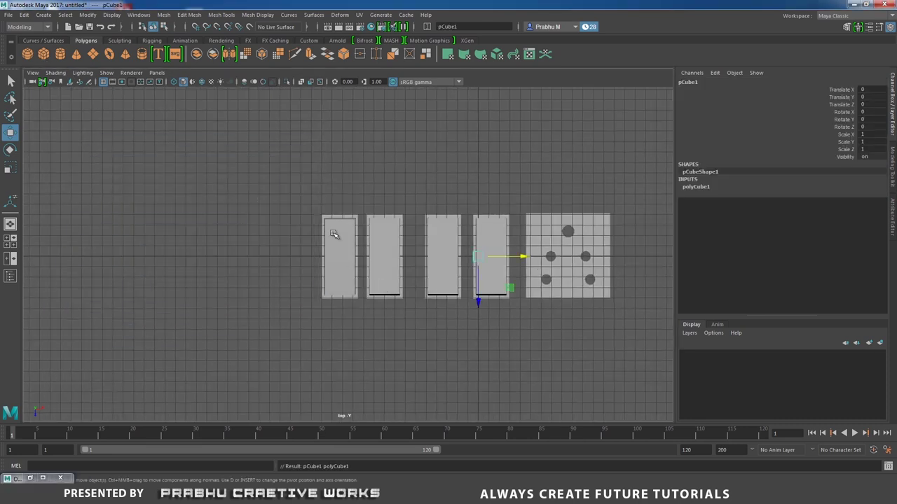
{"action": "key", "text": "r"}
{"action": "left_click_drag", "start_coordinate": [520, 256], "coordinate": [616, 241]}
{"action": "left_click_drag", "start_coordinate": [519, 256], "coordinate": [610, 256]}
{"action": "left_click_drag", "start_coordinate": [488, 296], "coordinate": [481, 372]}
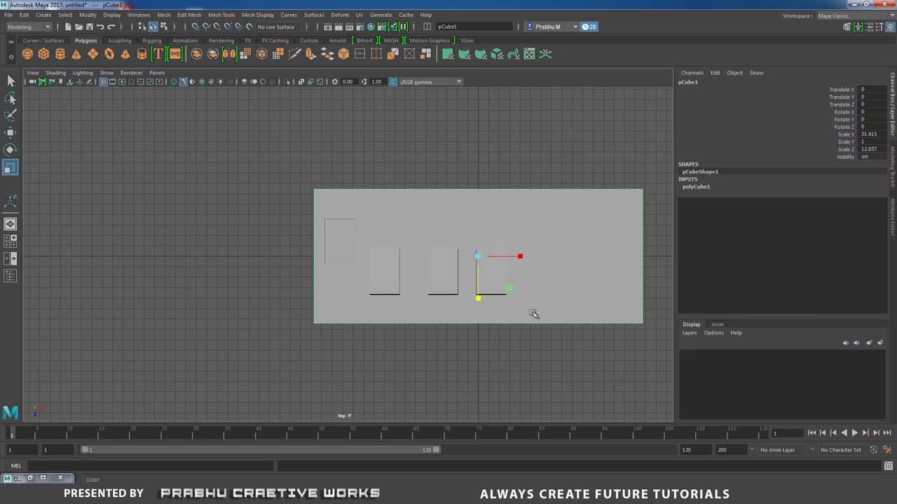
Widen the new plate to about 34.2 in X and centre it around the switches and plug at about -0.85 in X.
{"action": "middle_click_drag", "start_coordinate": [534, 314], "coordinate": [434, 322], "text": "alt"}
{"action": "key", "text": "space"}
{"action": "left_click_drag", "start_coordinate": [434, 322], "coordinate": [429, 260]}
{"action": "key", "text": "space"}
{"action": "key", "text": "4"}
{"action": "key", "text": "w"}
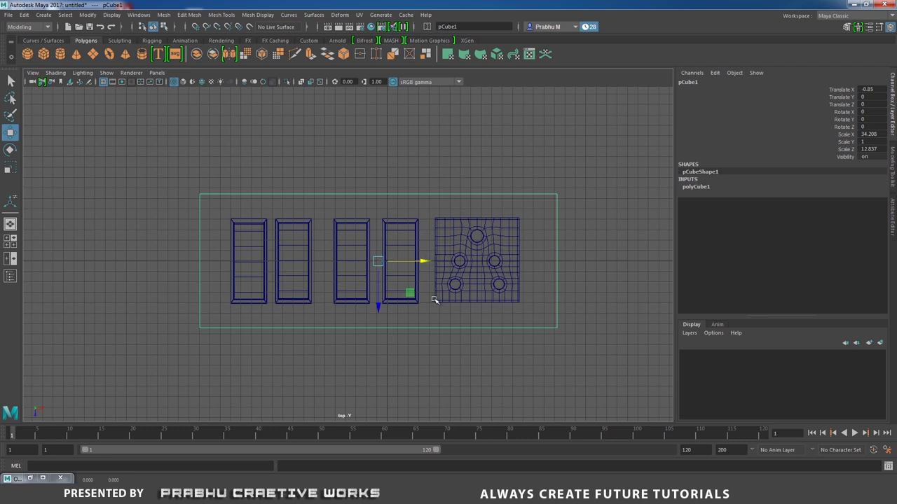
Lower the plate beneath the switch and plug faces to about -0.723 in Y in the shaded perspective view.
{"action": "key", "text": "space"}
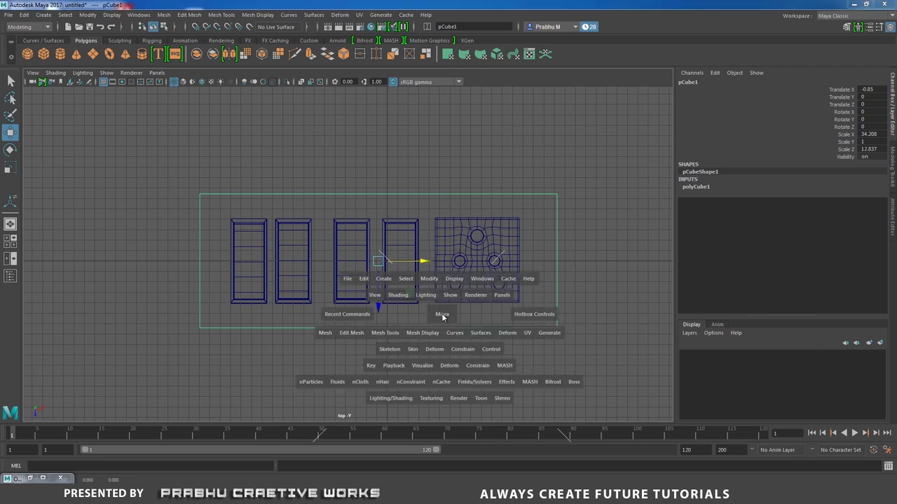
{"action": "left_click_drag", "start_coordinate": [441, 313], "coordinate": [441, 234]}
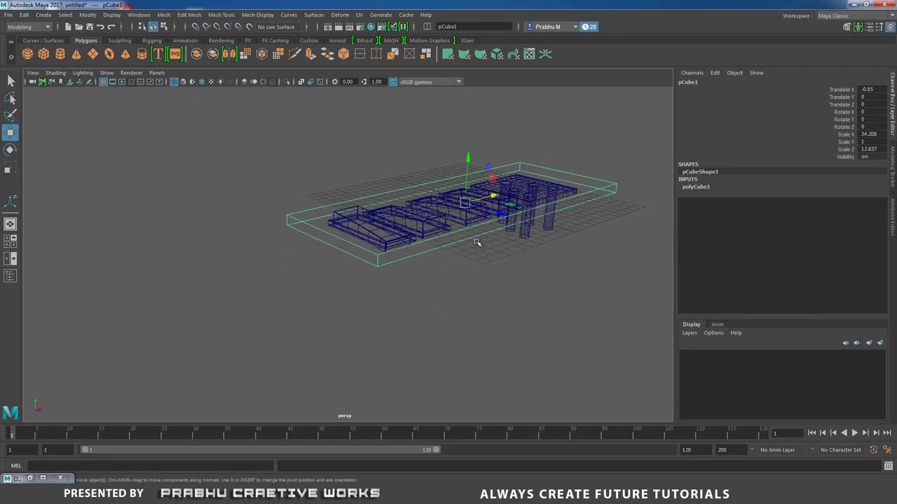
{"action": "key", "text": "5"}
{"action": "left_click_drag", "start_coordinate": [469, 157], "coordinate": [473, 165]}
{"action": "scroll", "coordinate": [579, 239], "scroll_direction": "up", "scroll_amount": 4}
{"action": "left_click_drag", "start_coordinate": [580, 238], "coordinate": [476, 219], "text": "alt"}
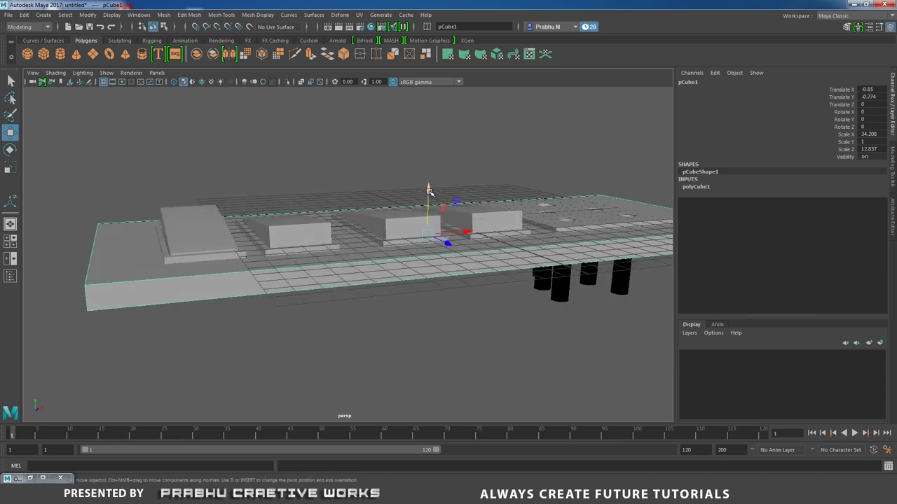
{"action": "left_click_drag", "start_coordinate": [427, 190], "coordinate": [427, 187]}
{"action": "left_click_drag", "start_coordinate": [444, 230], "coordinate": [307, 275], "text": "alt"}
{"action": "left_click_drag", "start_coordinate": [344, 372], "coordinate": [327, 287], "text": "alt"}
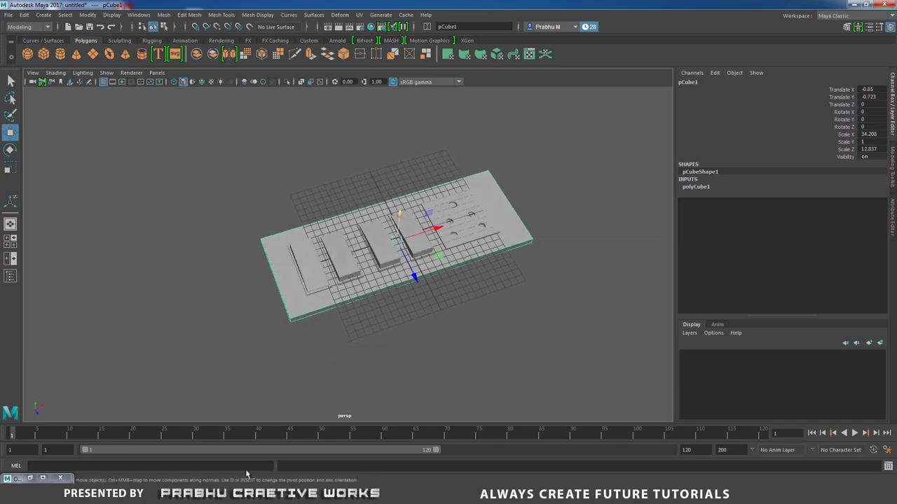
Enlarge the plate to about 39.5 in X and 16.7 in Z, checking its proportions against the reference photo.
{"action": "left_click", "coordinate": [251, 494]}
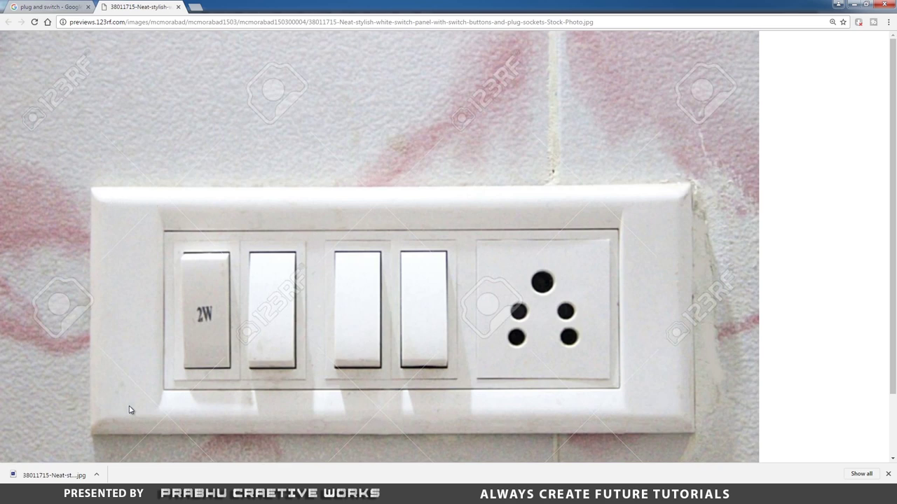
{"action": "key", "text": "alt+Tab"}
{"action": "key", "text": "space"}
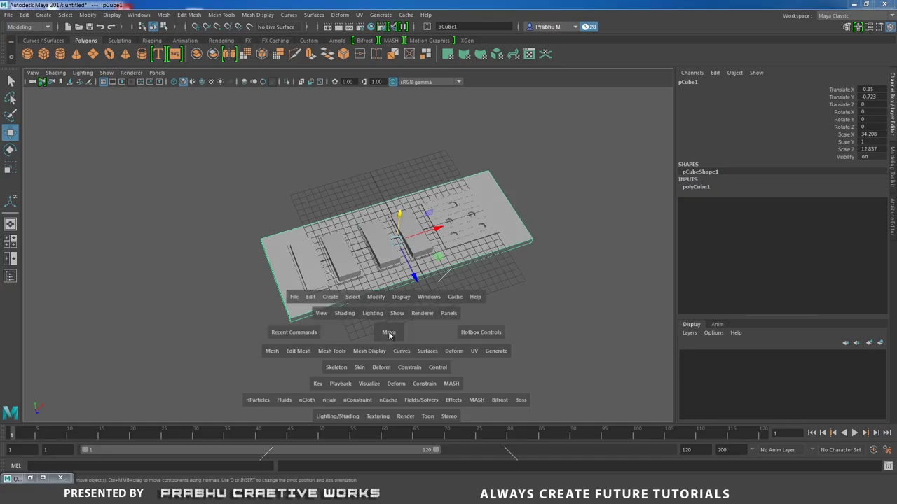
{"action": "left_click_drag", "start_coordinate": [388, 331], "coordinate": [343, 332]}
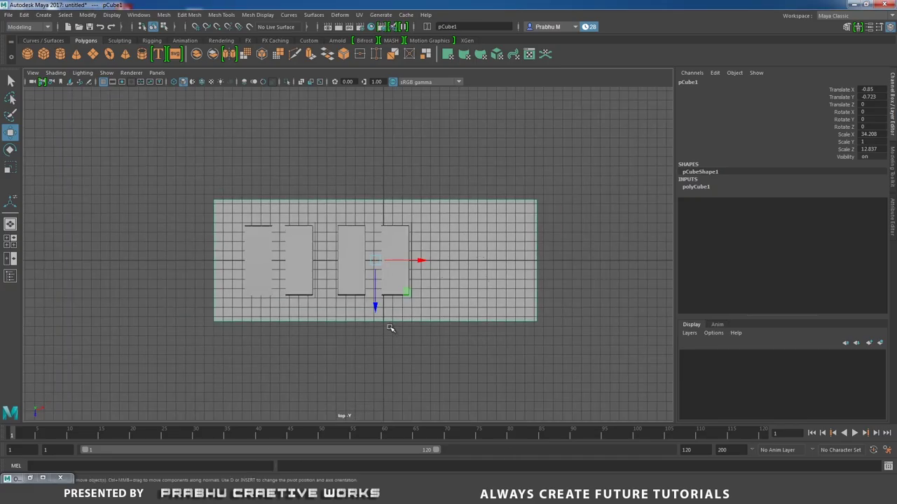
{"action": "key", "text": "4"}
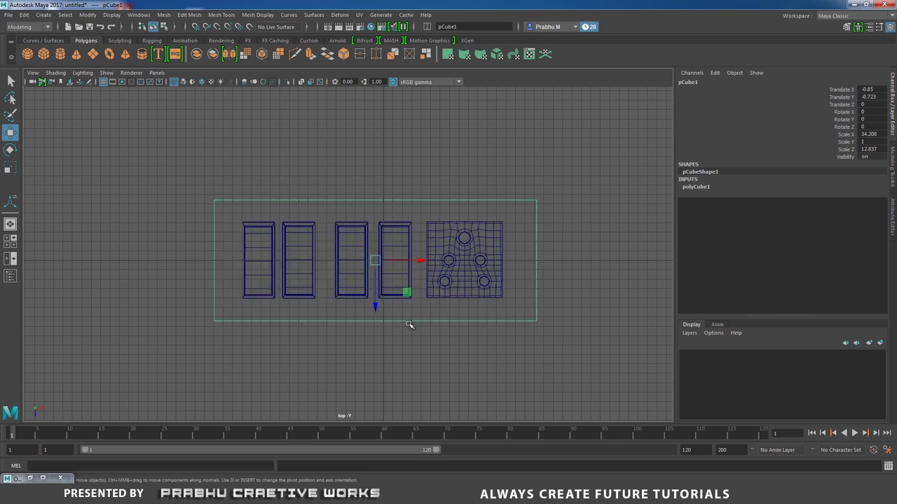
{"action": "key", "text": "r"}
{"action": "left_click_drag", "start_coordinate": [417, 260], "coordinate": [428, 262]}
{"action": "left_click_drag", "start_coordinate": [375, 305], "coordinate": [377, 316]}
{"action": "left_click", "coordinate": [265, 494]}
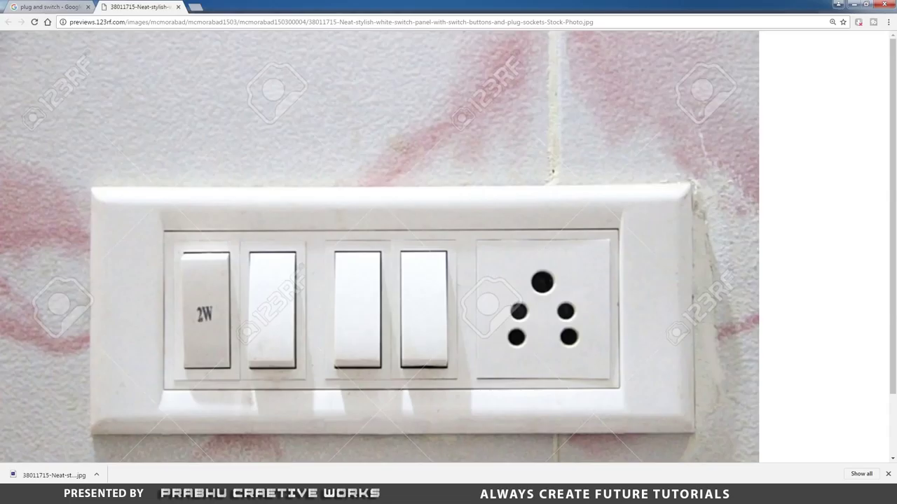
{"action": "key", "text": "alt+Tab"}
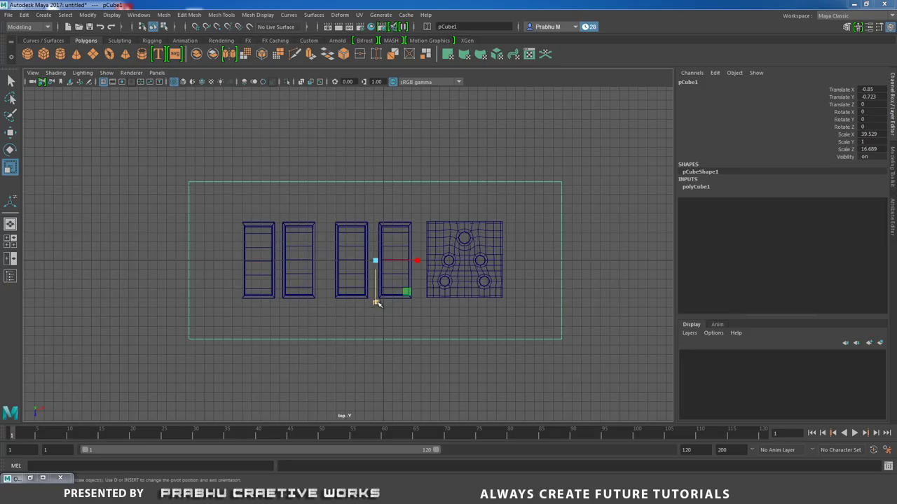
Extrude the plate's top and bottom faces and scale them inward to about 0.782 and 0.804 of their local size.
{"action": "right_click_drag", "start_coordinate": [527, 227], "coordinate": [527, 251]}
{"action": "left_click", "coordinate": [516, 259]}
{"action": "key", "text": "space"}
{"action": "left_click_drag", "start_coordinate": [508, 304], "coordinate": [430, 256]}
{"action": "left_click", "coordinate": [430, 257]}
{"action": "key", "text": "5"}
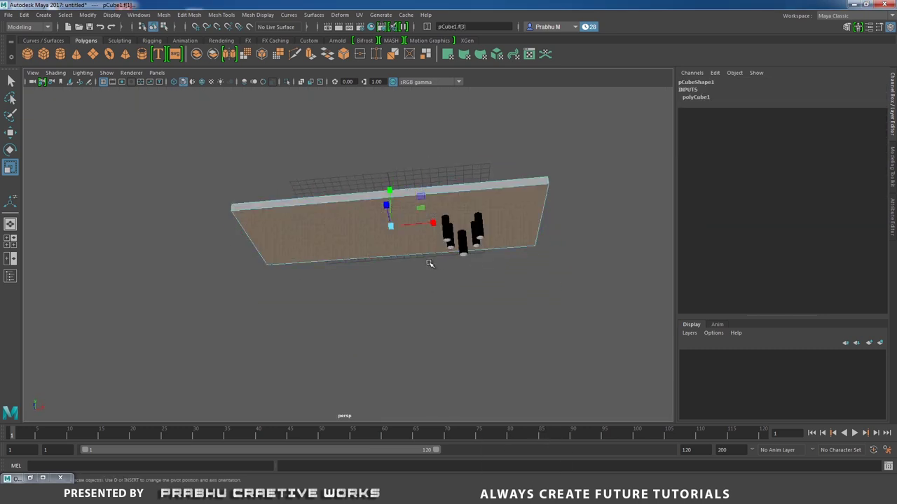
{"action": "mouse_move", "coordinate": [414, 306]}
{"action": "left_mouse_down", "text": "alt"}
{"action": "mouse_move", "coordinate": [440, 335]}
{"action": "mouse_move", "coordinate": [435, 319]}
{"action": "mouse_move", "coordinate": [472, 278]}
{"action": "left_mouse_up", "text": "alt"}
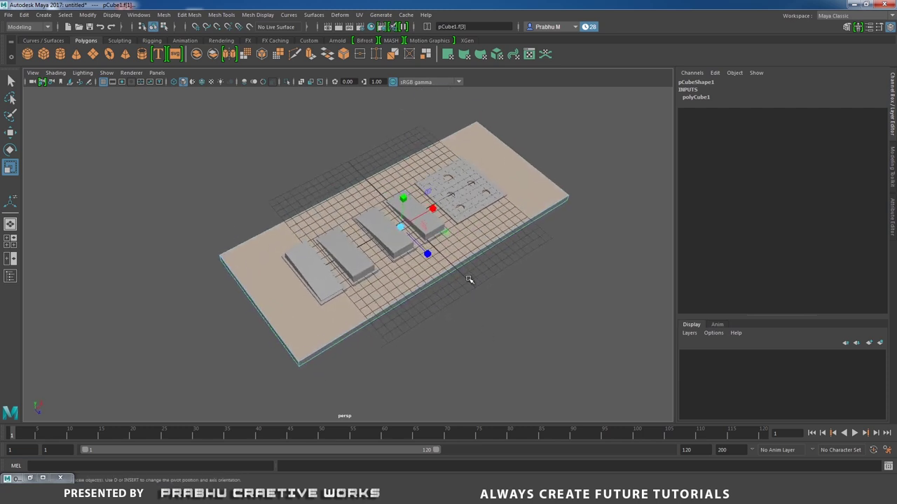
{"action": "right_click_drag", "start_coordinate": [472, 276], "coordinate": [456, 297], "text": "shift"}
{"action": "left_click_drag", "start_coordinate": [456, 297], "coordinate": [360, 191], "text": "alt"}
{"action": "left_click_drag", "start_coordinate": [411, 262], "coordinate": [304, 264], "text": "alt"}
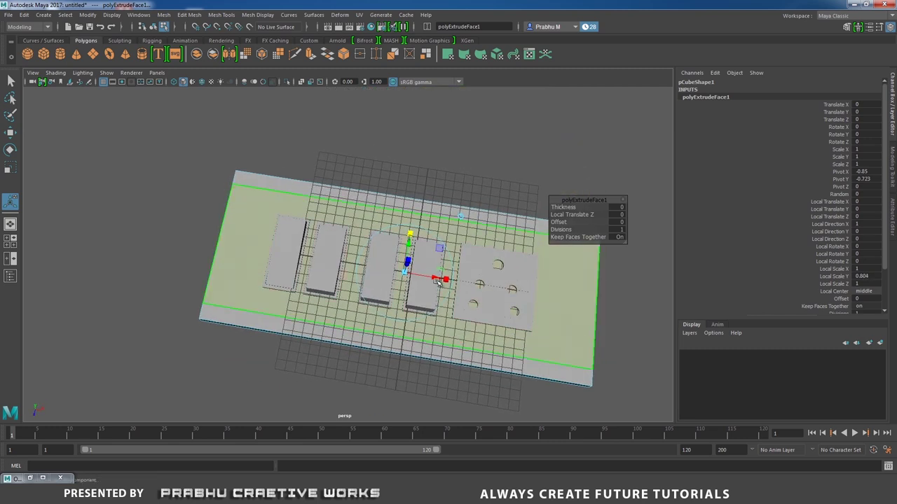
{"action": "left_click_drag", "start_coordinate": [444, 279], "coordinate": [441, 279]}
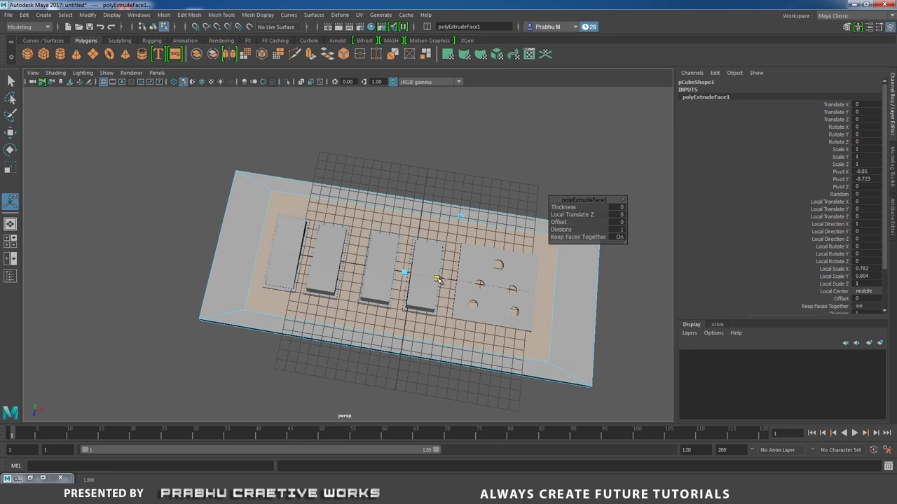
Fine-tune the inset around the switches and plug, delete the inner top and bottom faces, and return to object mode.
{"action": "left_click_drag", "start_coordinate": [437, 279], "coordinate": [406, 293]}
{"action": "left_click_drag", "start_coordinate": [409, 236], "coordinate": [409, 244]}
{"action": "left_click_drag", "start_coordinate": [449, 280], "coordinate": [449, 280]}
{"action": "key", "text": "Delete"}
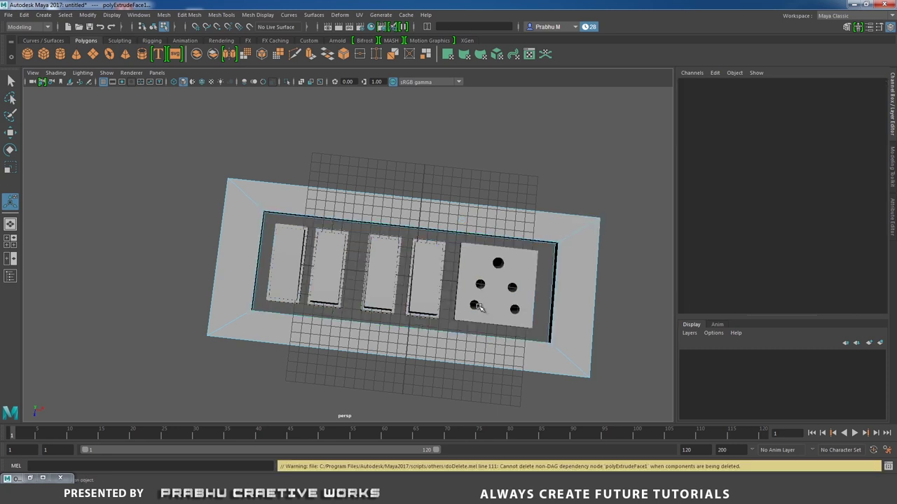
{"action": "left_click_drag", "start_coordinate": [383, 351], "coordinate": [458, 281], "text": "alt"}
{"action": "right_click_drag", "start_coordinate": [459, 226], "coordinate": [504, 213]}
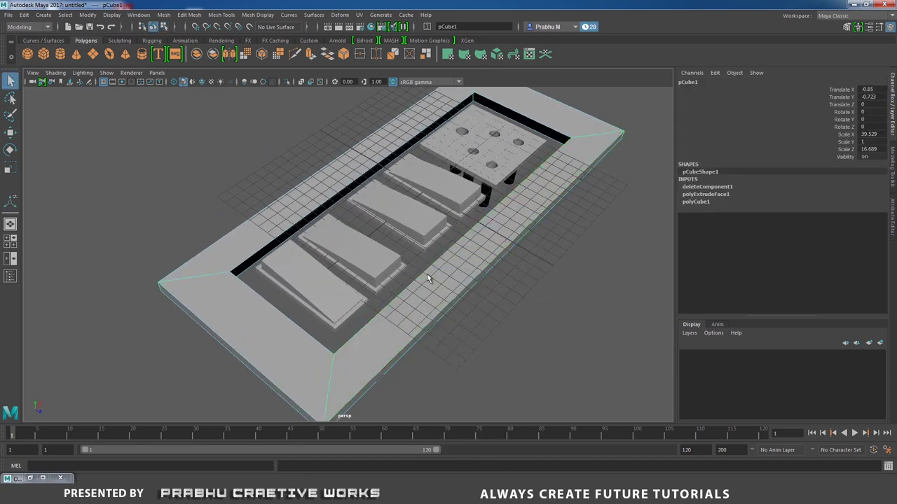
Isolate the plate frame in the perspective view to expose its open inner sides.
{"action": "left_click_drag", "start_coordinate": [428, 280], "coordinate": [376, 287], "text": "alt"}
{"action": "scroll", "coordinate": [377, 286], "scroll_direction": "up", "scroll_amount": 3}
{"action": "left_click_drag", "start_coordinate": [308, 268], "coordinate": [295, 210], "text": "alt"}
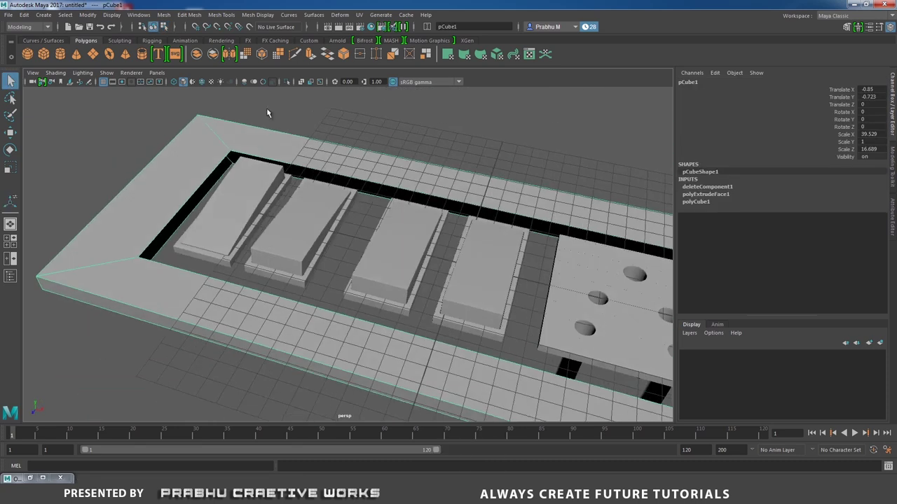
{"action": "left_click", "coordinate": [286, 82]}
{"action": "left_click_drag", "start_coordinate": [309, 112], "coordinate": [359, 221], "text": "alt"}
{"action": "scroll", "coordinate": [371, 204], "scroll_direction": "up", "scroll_amount": 3}
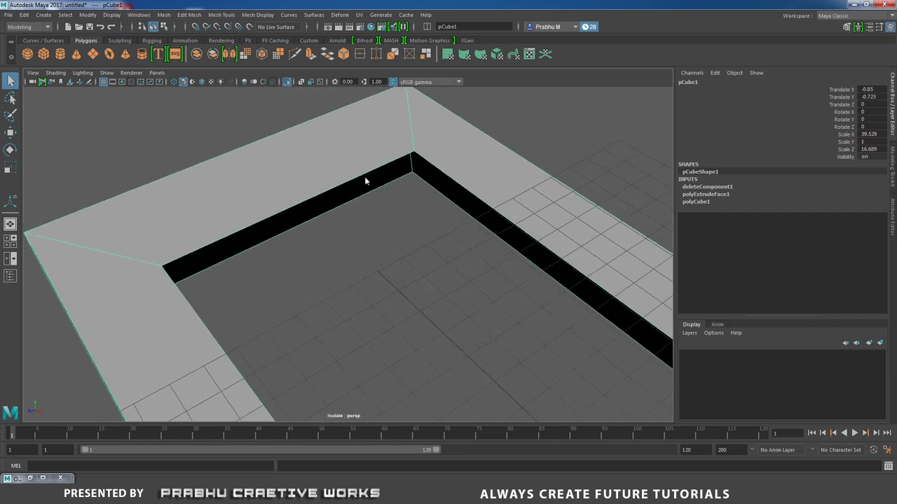
Append a polygon between the upper and lower inner edges at one short end of the frame opening.
{"action": "right_click_drag", "start_coordinate": [365, 180], "coordinate": [410, 177], "text": "shift"}
{"action": "left_click", "coordinate": [316, 213]}
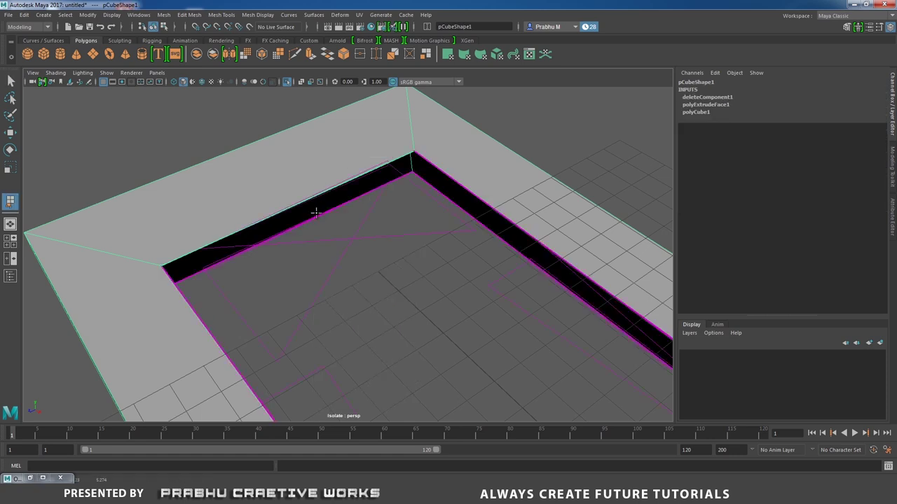
{"action": "left_click", "coordinate": [315, 216]}
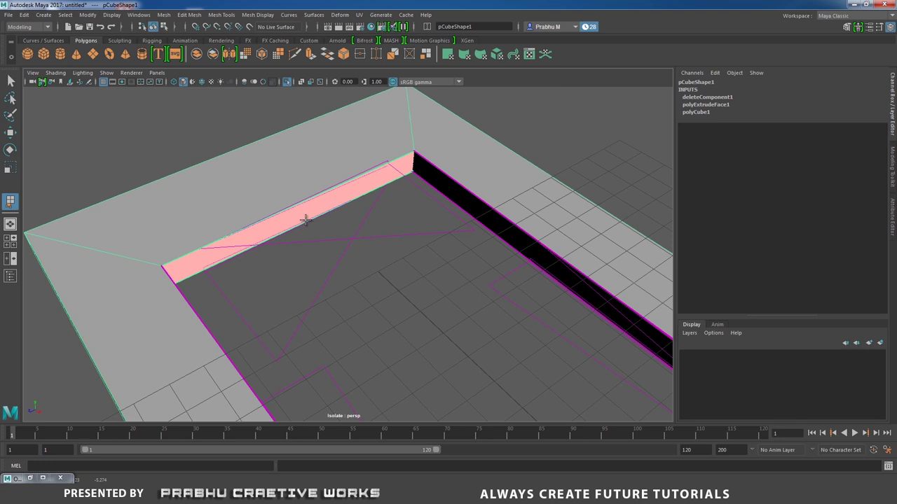
{"action": "key", "text": "Return"}
Append a polygon between the upper and lower inner edges along one long side of the frame opening.
{"action": "left_click_drag", "start_coordinate": [346, 229], "coordinate": [401, 225], "text": "alt"}
{"action": "key", "text": "g"}
{"action": "left_click", "coordinate": [407, 211]}
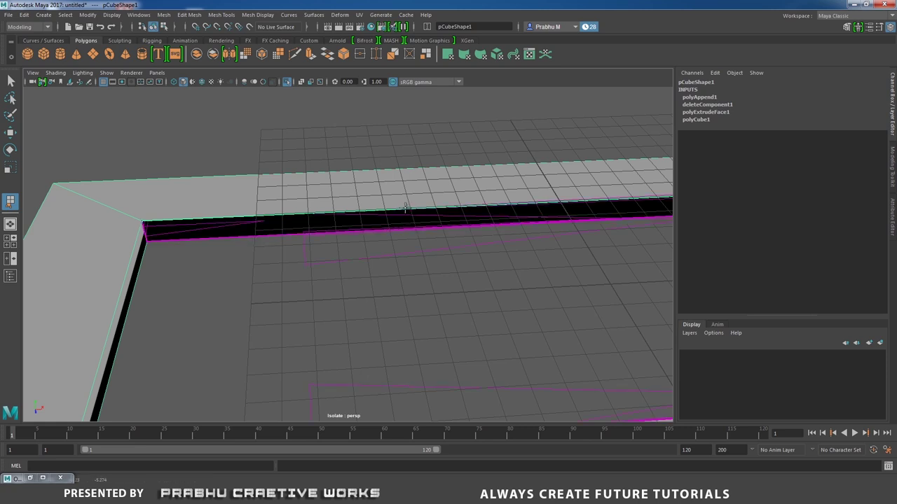
{"action": "left_click", "coordinate": [411, 229]}
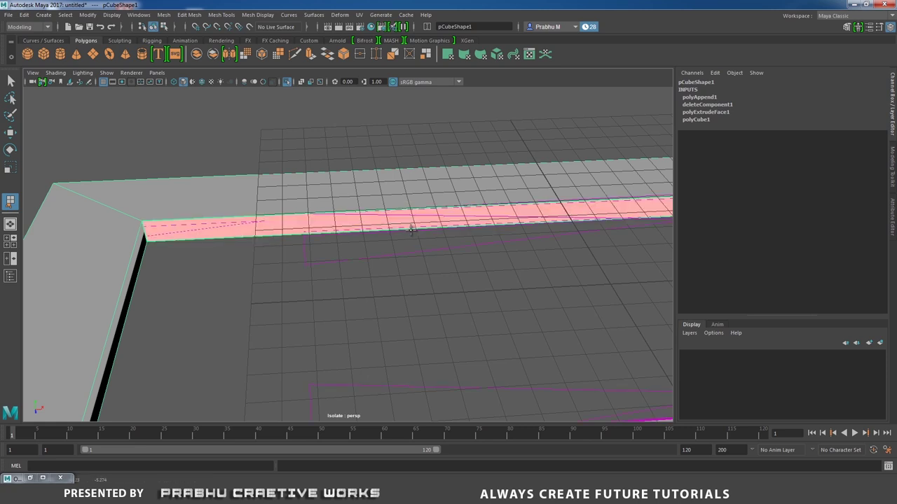
{"action": "key", "text": "Return"}
Append a polygon to close the inner wall at the opposite short end of the frame opening.
{"action": "left_click_drag", "start_coordinate": [372, 252], "coordinate": [526, 339], "text": "alt"}
{"action": "scroll", "coordinate": [526, 339], "scroll_direction": "up", "scroll_amount": 1}
{"action": "key", "text": "g"}
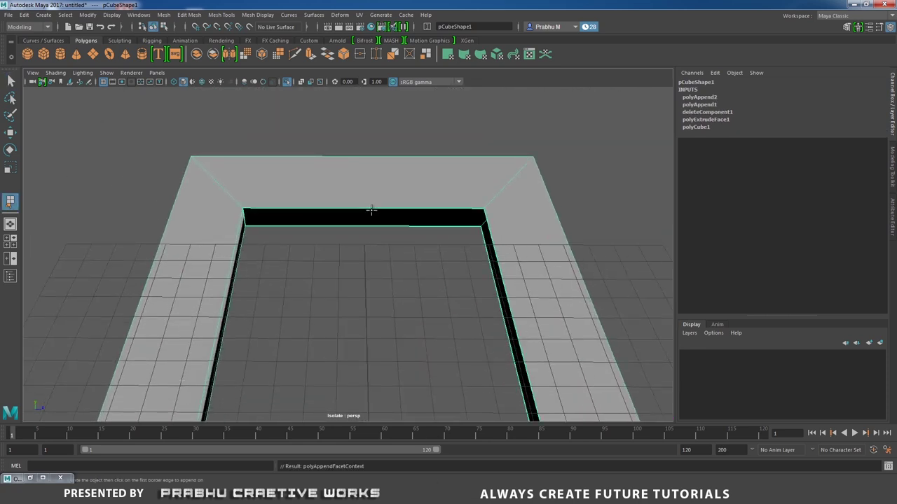
{"action": "left_click", "coordinate": [372, 208]}
{"action": "left_click", "coordinate": [372, 224]}
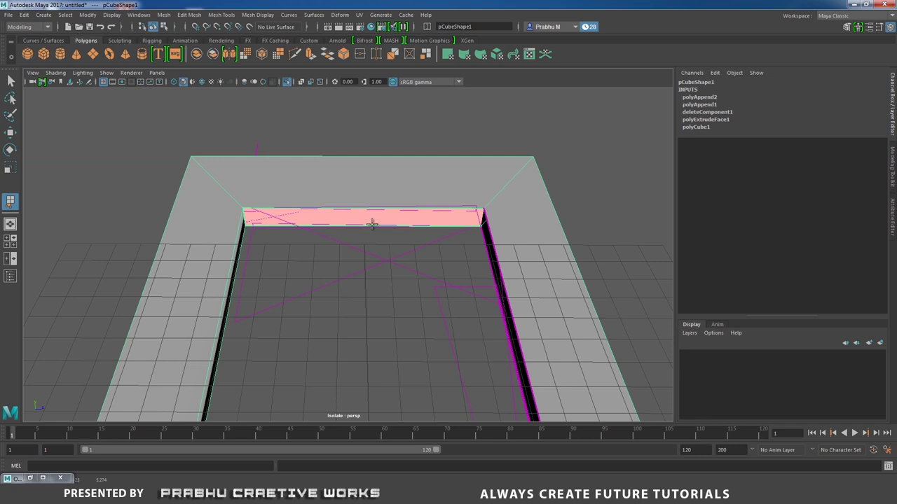
{"action": "key", "text": "Return"}
Append a polygon to close the remaining long inner wall of the frame opening.
{"action": "left_click_drag", "start_coordinate": [372, 250], "coordinate": [398, 290], "text": "alt"}
{"action": "key", "text": "y"}
{"action": "left_click", "coordinate": [402, 293]}
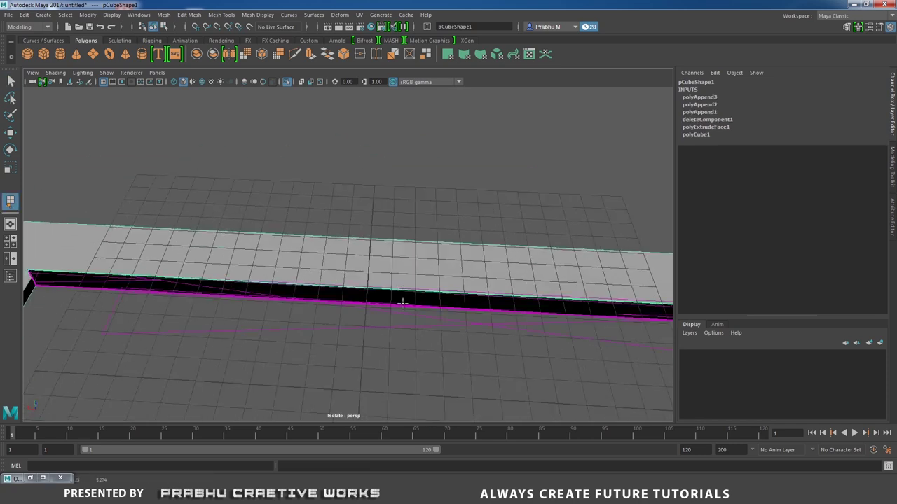
{"action": "left_click", "coordinate": [405, 303]}
{"action": "key", "text": "Return"}
{"action": "left_click_drag", "start_coordinate": [540, 321], "coordinate": [278, 202], "text": "alt"}
{"action": "right_click", "coordinate": [279, 202]}
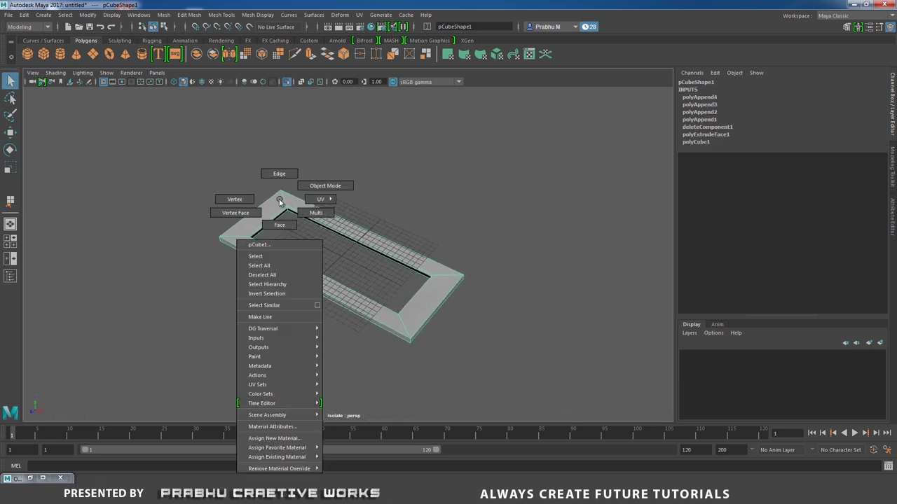
Bevel all edges of the frame plate with a fraction of 0.1.
{"action": "right_click_drag", "start_coordinate": [276, 190], "coordinate": [274, 176]}
{"action": "left_click_drag", "start_coordinate": [141, 143], "coordinate": [564, 384]}
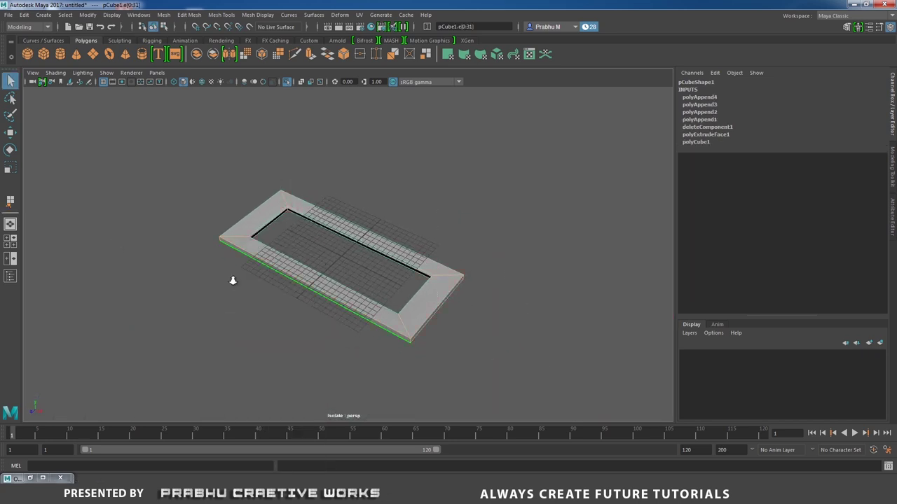
{"action": "scroll", "coordinate": [210, 277], "scroll_direction": "up", "scroll_amount": 5}
{"action": "right_click_drag", "start_coordinate": [173, 271], "coordinate": [292, 269], "text": "shift"}
{"action": "middle_click_drag", "start_coordinate": [292, 270], "coordinate": [307, 285], "text": "alt"}
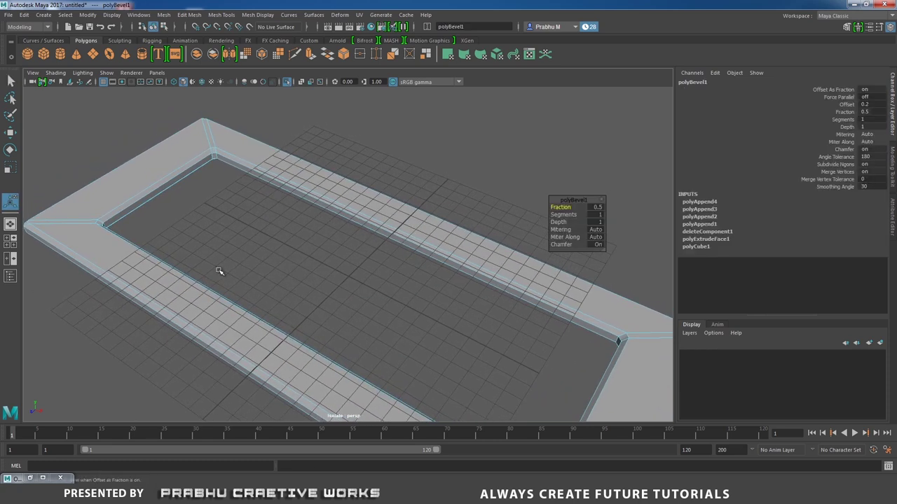
{"action": "left_click", "coordinate": [596, 207]}
{"action": "type", "text": "0.1"}
{"action": "key", "text": "Return"}
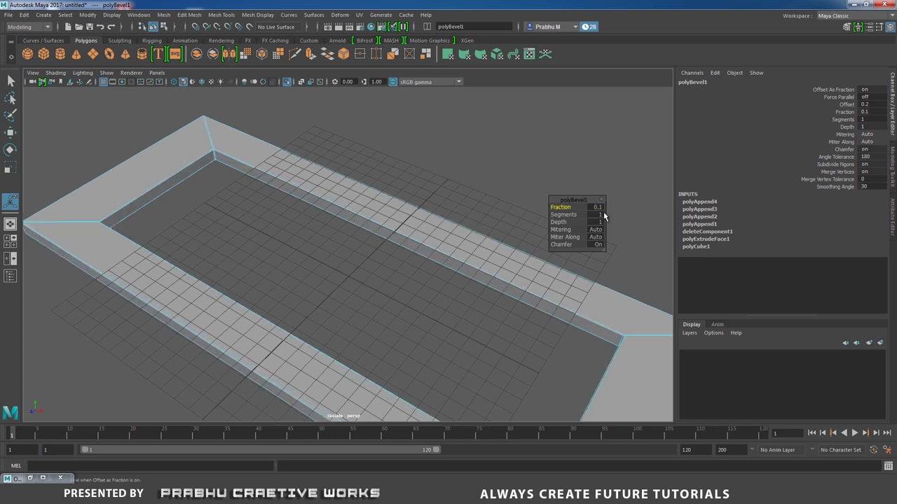
Set the frame bevel's fraction to 0.15, keeping a single segment.
{"action": "left_click", "coordinate": [600, 209]}
{"action": "type", "text": "0.15"}
{"action": "key", "text": "Return"}
{"action": "left_click", "coordinate": [599, 215]}
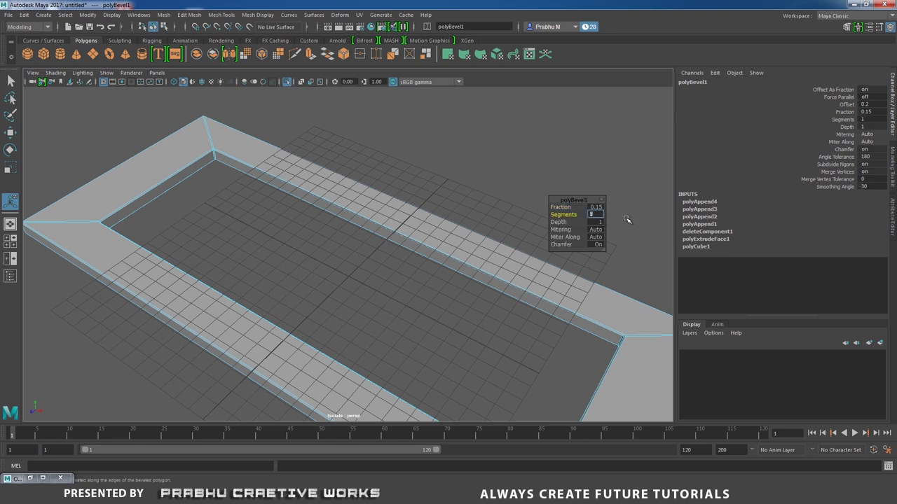
{"action": "key", "text": "Return"}
Return to object mode and compare the bevelled frame's profile with the switch panel reference photo.
{"action": "right_click_drag", "start_coordinate": [290, 200], "coordinate": [337, 186]}
{"action": "left_click", "coordinate": [466, 191]}
{"action": "right_click_drag", "start_coordinate": [465, 192], "coordinate": [212, 246], "text": "alt"}
{"action": "left_click_drag", "start_coordinate": [213, 247], "coordinate": [240, 265], "text": "alt"}
{"action": "right_click_drag", "start_coordinate": [240, 265], "coordinate": [276, 290], "text": "alt"}
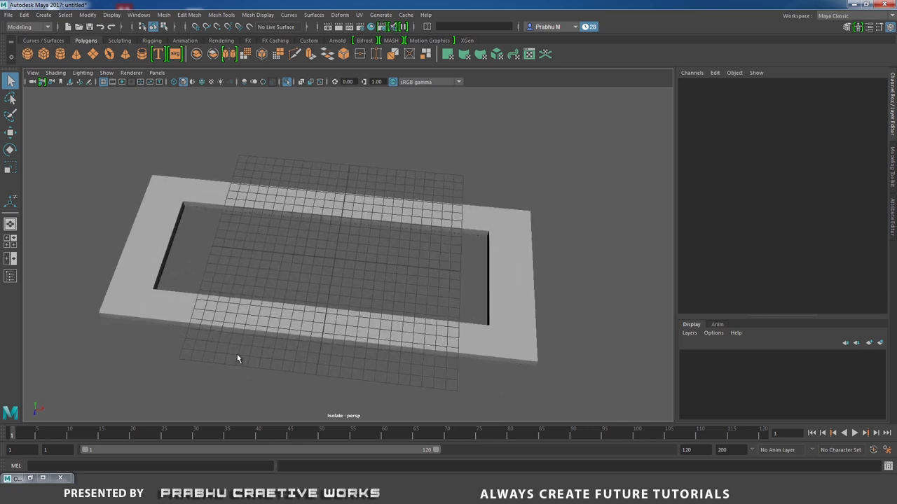
{"action": "key", "text": "alt+Tab"}
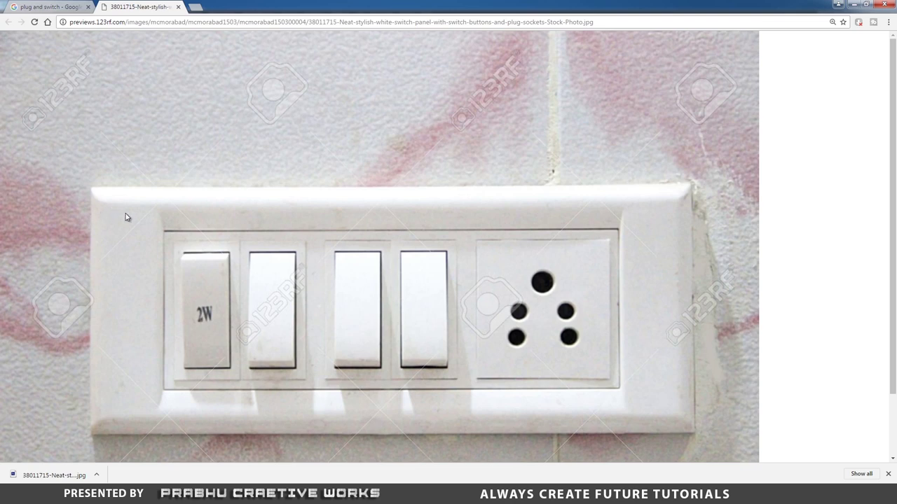
{"action": "key", "text": "alt+Tab"}
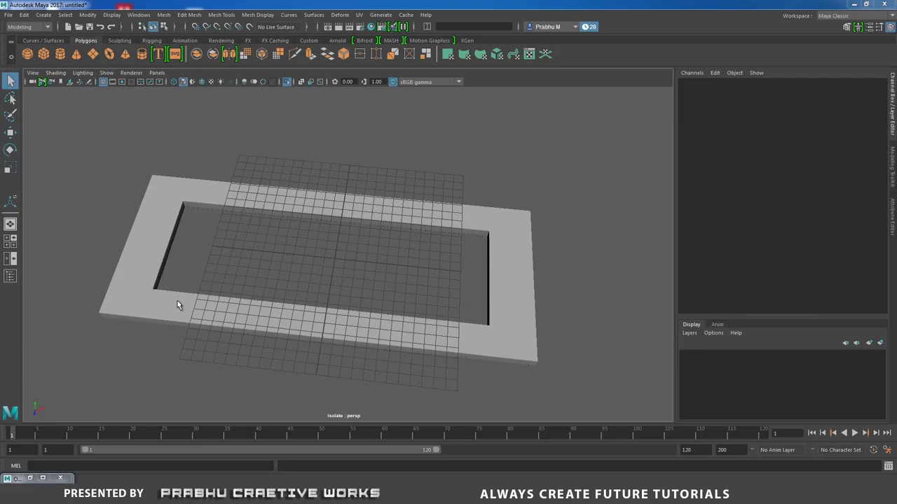
{"action": "left_click_drag", "start_coordinate": [171, 301], "coordinate": [168, 282], "text": "alt"}
{"action": "left_click", "coordinate": [232, 258]}
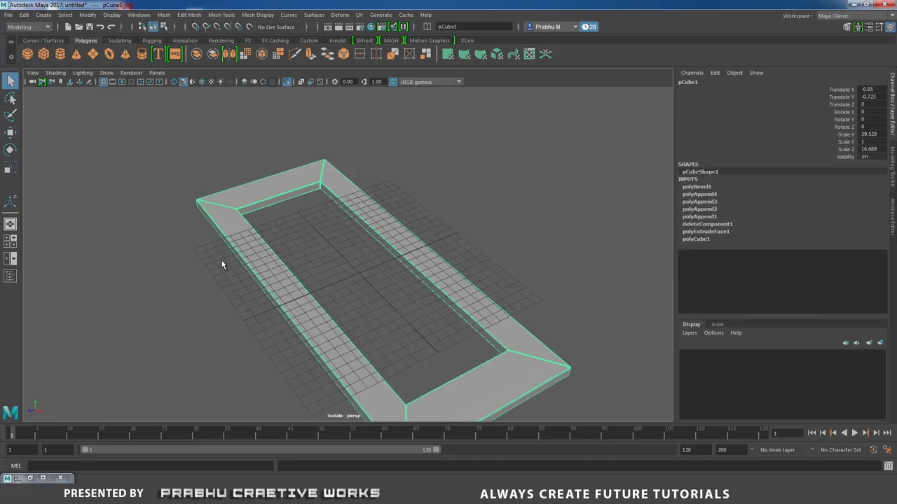
Undo the frame's bevel and the edge selection made for it.
{"action": "key", "text": "ctrl+z"}
{"action": "key", "text": "ctrl+z"}
{"action": "key", "text": "ctrl+z"}
{"action": "key", "text": "ctrl+z"}
{"action": "key", "text": "ctrl+z"}
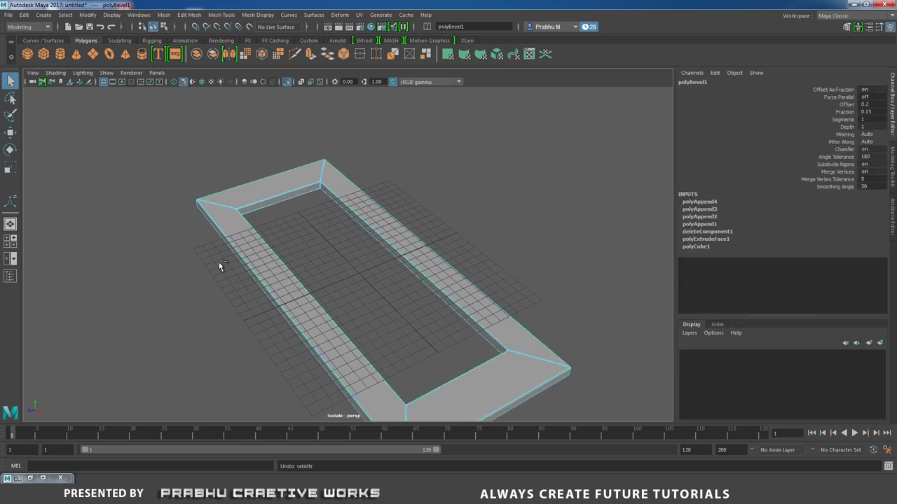
{"action": "key", "text": "ctrl+z"}
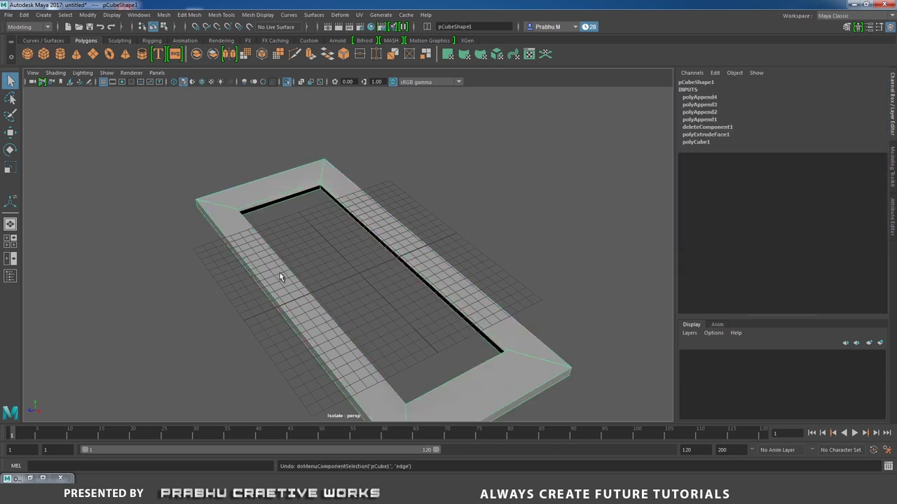
Insert an edge loop around the frame's top face, between its outer and inner edges and closer to the outer one.
{"action": "left_click_drag", "start_coordinate": [279, 273], "coordinate": [302, 268], "text": "alt"}
{"action": "middle_click_drag", "start_coordinate": [301, 267], "coordinate": [403, 248], "text": "alt"}
{"action": "left_click_drag", "start_coordinate": [217, 272], "coordinate": [248, 271], "text": "alt"}
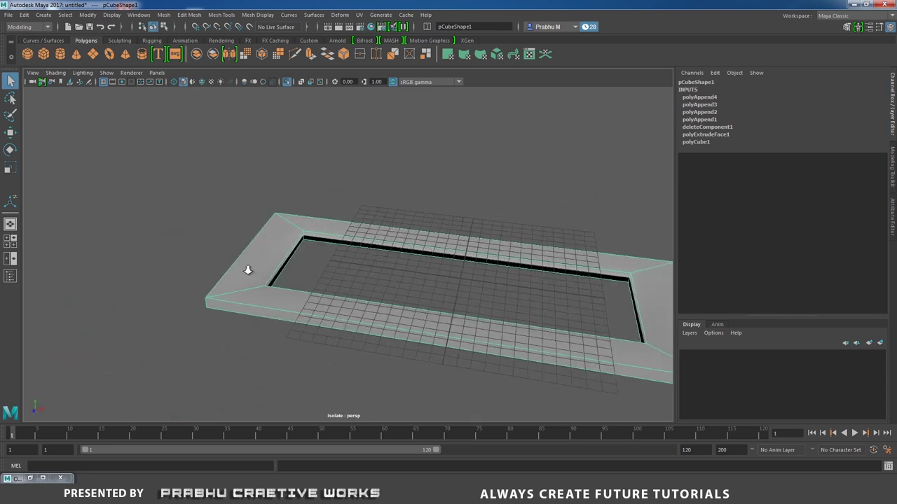
{"action": "right_click_drag", "start_coordinate": [248, 270], "coordinate": [331, 284], "text": "alt"}
{"action": "middle_click_drag", "start_coordinate": [330, 285], "coordinate": [366, 290], "text": "alt"}
{"action": "left_click_drag", "start_coordinate": [365, 290], "coordinate": [339, 289], "text": "alt"}
{"action": "right_click_drag", "start_coordinate": [338, 289], "coordinate": [281, 283], "text": "shift"}
{"action": "left_click_drag", "start_coordinate": [274, 297], "coordinate": [280, 298]}
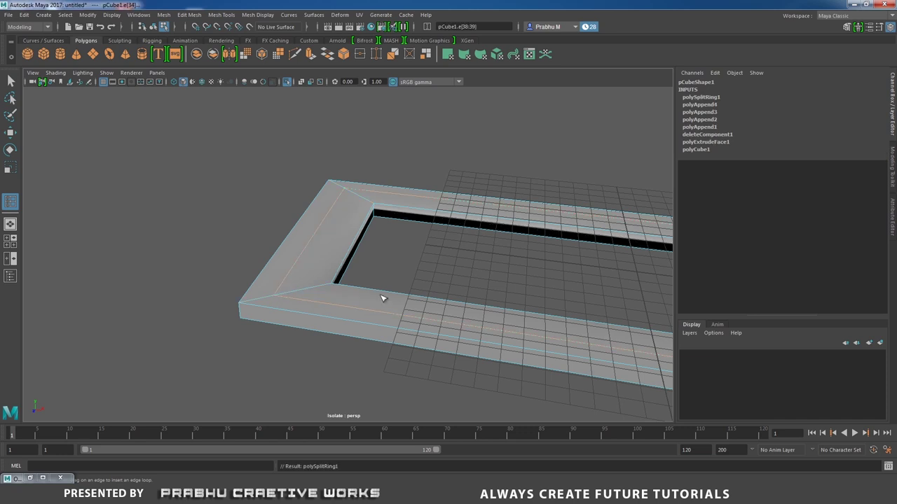
Raise the new edge loop slightly above the frame's top face so the outer border slopes, checking the shape from several sides.
{"action": "left_click_drag", "start_coordinate": [380, 296], "coordinate": [444, 229], "text": "alt"}
{"action": "key", "text": "w"}
{"action": "left_click_drag", "start_coordinate": [280, 287], "coordinate": [305, 259], "text": "alt"}
{"action": "right_click_drag", "start_coordinate": [306, 259], "coordinate": [329, 263], "text": "alt"}
{"action": "right_click_drag", "start_coordinate": [125, 268], "coordinate": [167, 213]}
{"action": "left_click", "coordinate": [133, 217]}
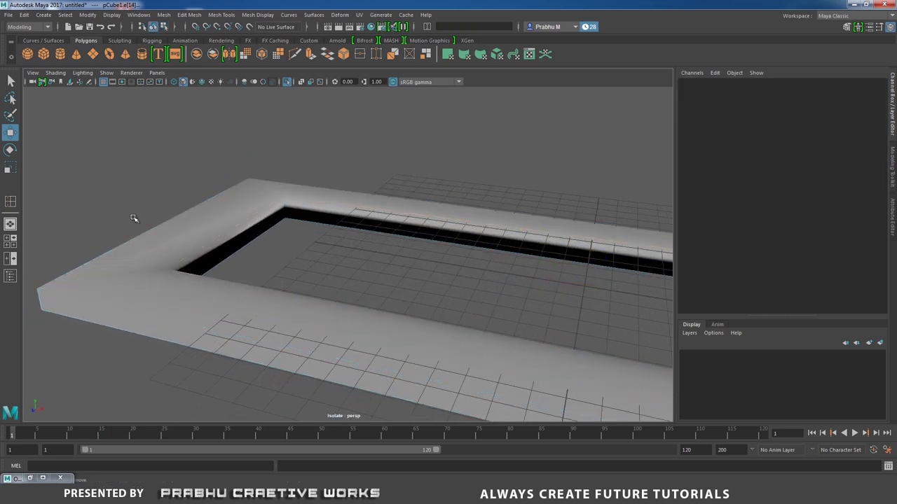
{"action": "left_click", "coordinate": [126, 279]}
{"action": "right_click_drag", "start_coordinate": [112, 276], "coordinate": [112, 204]}
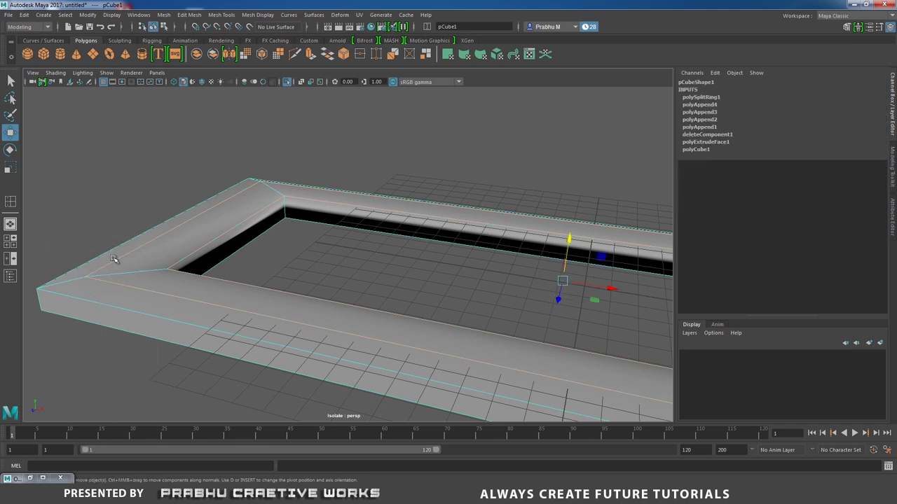
{"action": "left_click_drag", "start_coordinate": [166, 282], "coordinate": [241, 339], "text": "alt"}
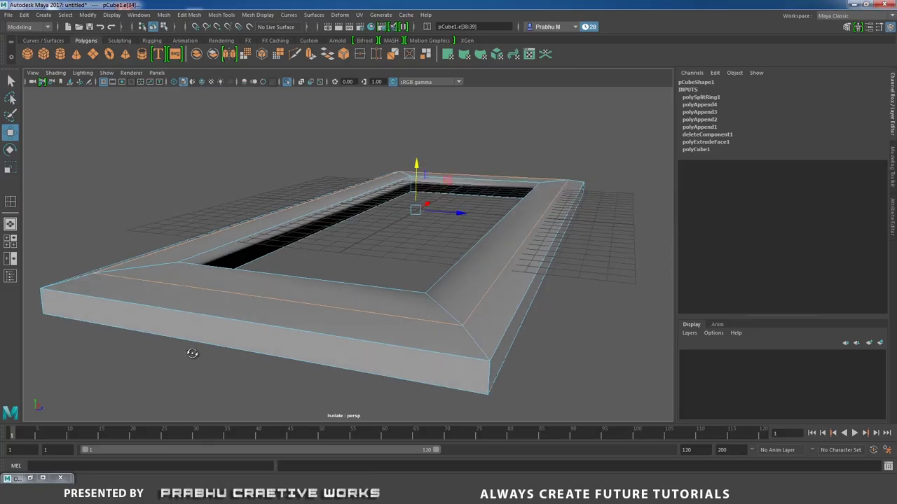
{"action": "left_click_drag", "start_coordinate": [187, 357], "coordinate": [274, 339], "text": "alt"}
Insert an edge loop just outside the raised loop and a supporting edge loop on each side of one frame corner.
{"action": "right_click_drag", "start_coordinate": [271, 331], "coordinate": [257, 387], "text": "shift"}
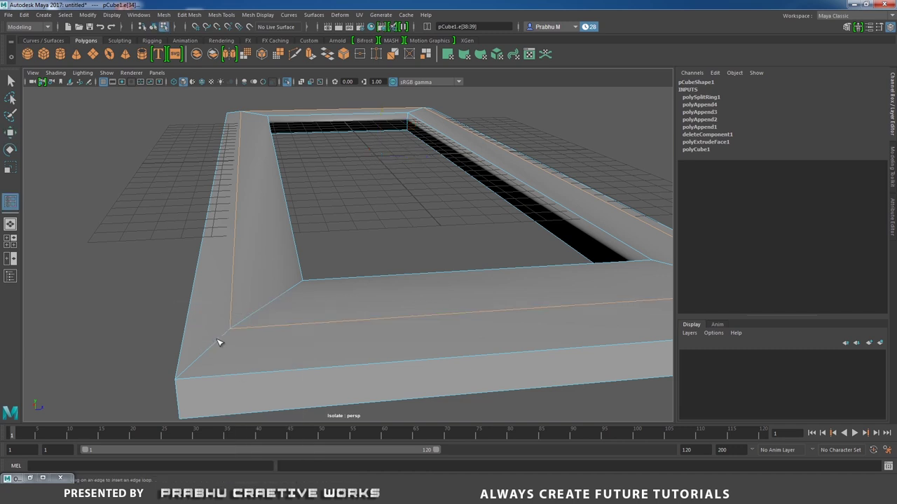
{"action": "left_click", "coordinate": [222, 341]}
{"action": "left_click_drag", "start_coordinate": [251, 346], "coordinate": [374, 332], "text": "alt"}
{"action": "left_click", "coordinate": [414, 335]}
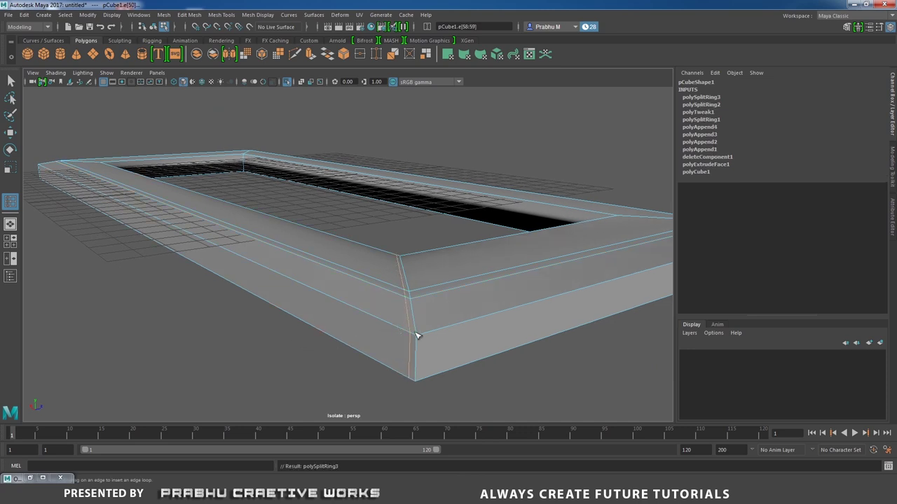
{"action": "left_click", "coordinate": [425, 337]}
{"action": "left_click_drag", "start_coordinate": [397, 340], "coordinate": [387, 300], "text": "alt"}
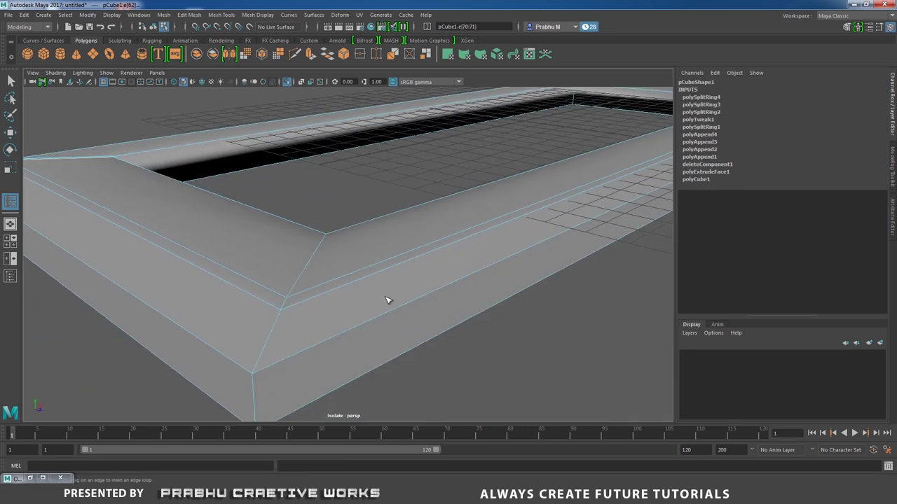
Insert supporting edge loops on both sides of each of the three remaining frame corners.
{"action": "left_click", "coordinate": [246, 373]}
{"action": "left_click", "coordinate": [274, 369]}
{"action": "left_click_drag", "start_coordinate": [335, 357], "coordinate": [440, 313], "text": "alt"}
{"action": "left_click", "coordinate": [311, 371]}
{"action": "left_click", "coordinate": [329, 379]}
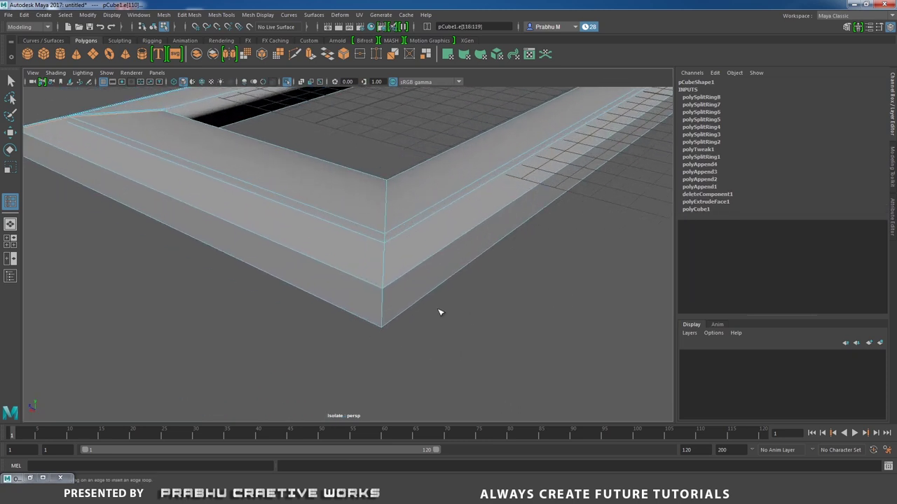
{"action": "left_click", "coordinate": [376, 290]}
{"action": "left_click", "coordinate": [397, 285]}
Insert edge loops close to the upper and lower edges of the frame's inner and outer walls.
{"action": "left_click_drag", "start_coordinate": [500, 264], "coordinate": [466, 226], "text": "alt"}
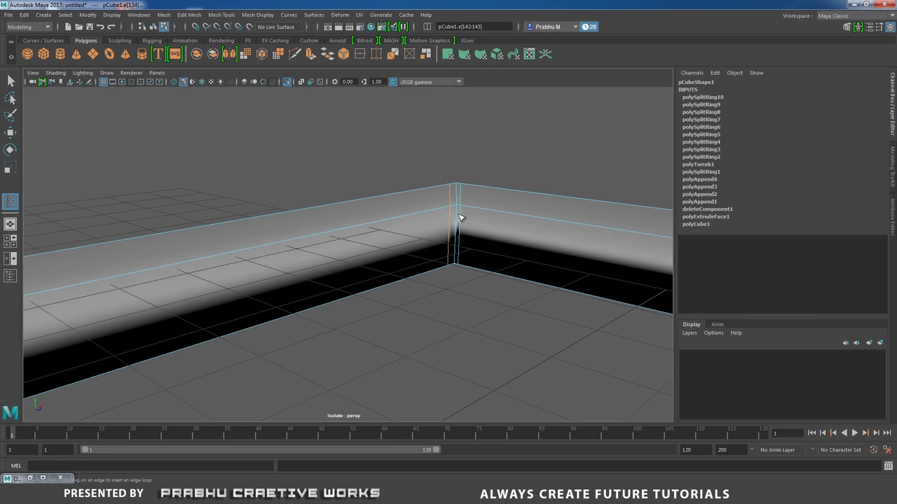
{"action": "left_click", "coordinate": [460, 213]}
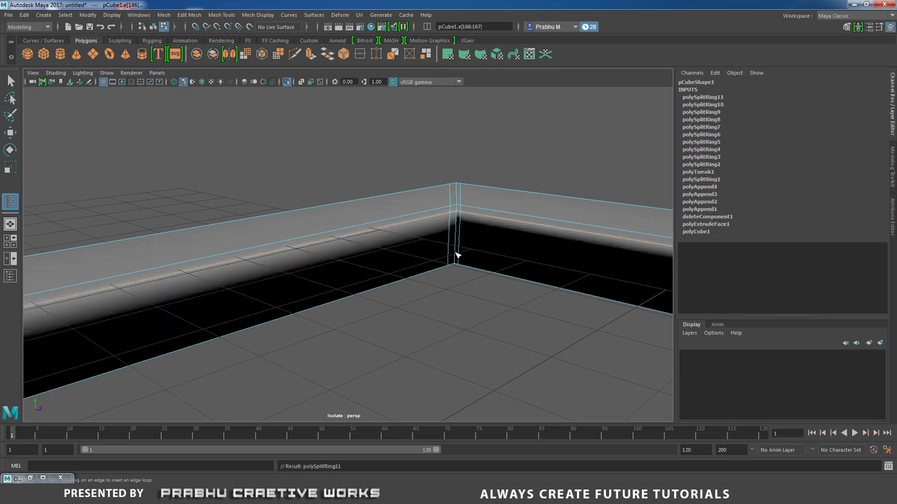
{"action": "left_click", "coordinate": [456, 261]}
{"action": "left_click_drag", "start_coordinate": [456, 261], "coordinate": [293, 264], "text": "alt"}
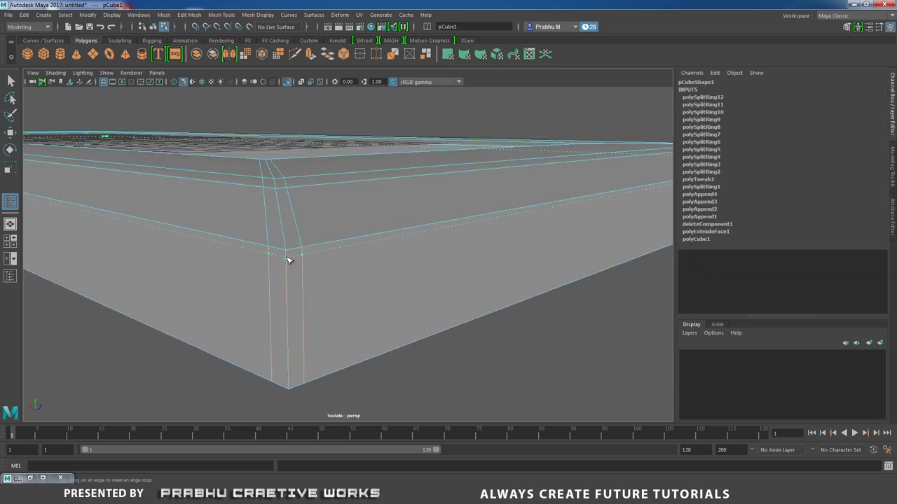
{"action": "left_click", "coordinate": [287, 260]}
{"action": "left_click", "coordinate": [290, 384]}
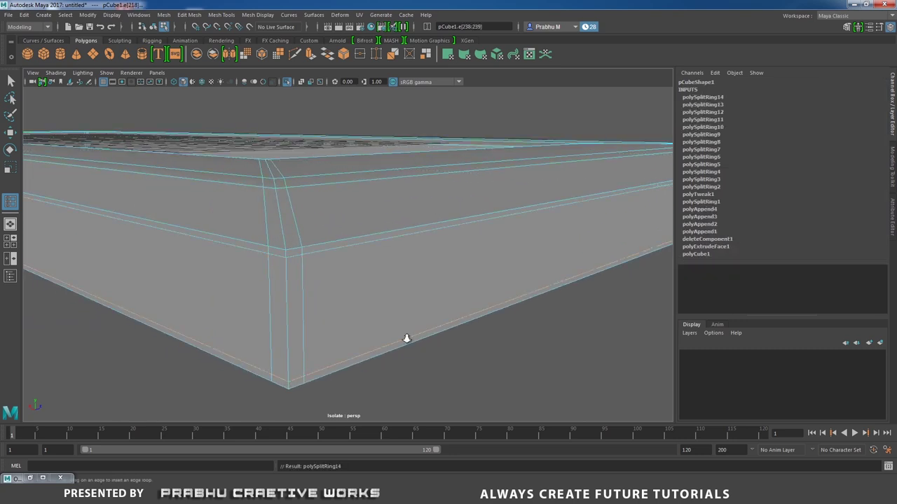
Return the frame to object mode and display it with smooth mesh preview.
{"action": "scroll", "coordinate": [404, 339], "scroll_direction": "down", "scroll_amount": 10}
{"action": "left_click_drag", "start_coordinate": [334, 316], "coordinate": [430, 355], "text": "alt"}
{"action": "key", "text": "w"}
{"action": "right_click_drag", "start_coordinate": [416, 225], "coordinate": [421, 263]}
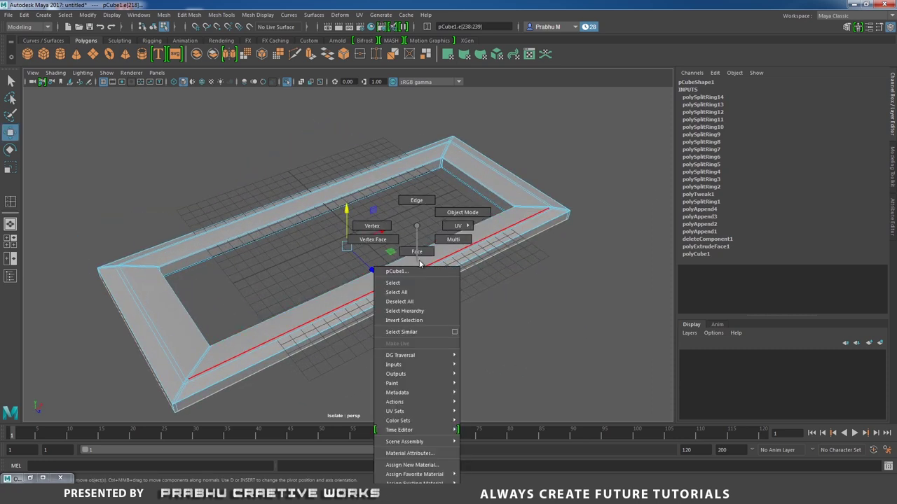
{"action": "right_click_drag", "start_coordinate": [466, 204], "coordinate": [466, 205]}
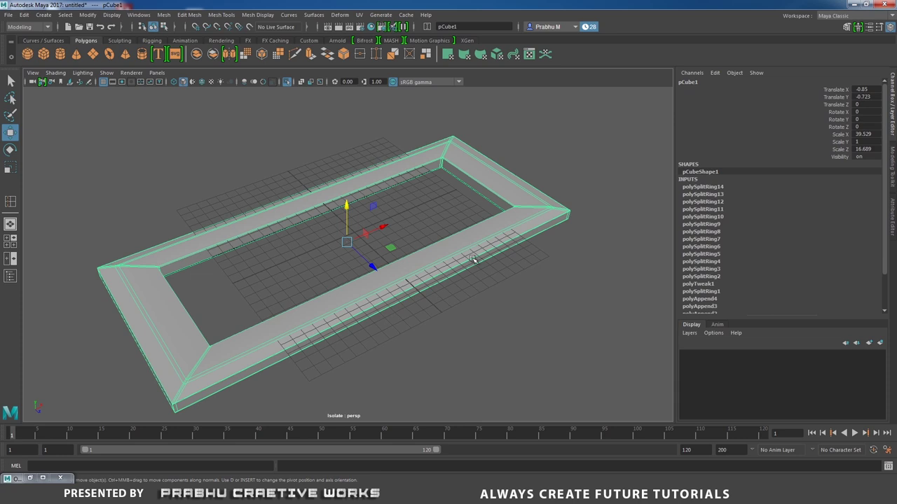
{"action": "key", "text": "3"}
Examine the smoothed frame's outer corners, sloped border and inner edges from several angles.
{"action": "left_click", "coordinate": [507, 275]}
{"action": "left_click_drag", "start_coordinate": [507, 275], "coordinate": [380, 310], "text": "alt"}
{"action": "scroll", "coordinate": [381, 311], "scroll_direction": "up", "scroll_amount": 3}
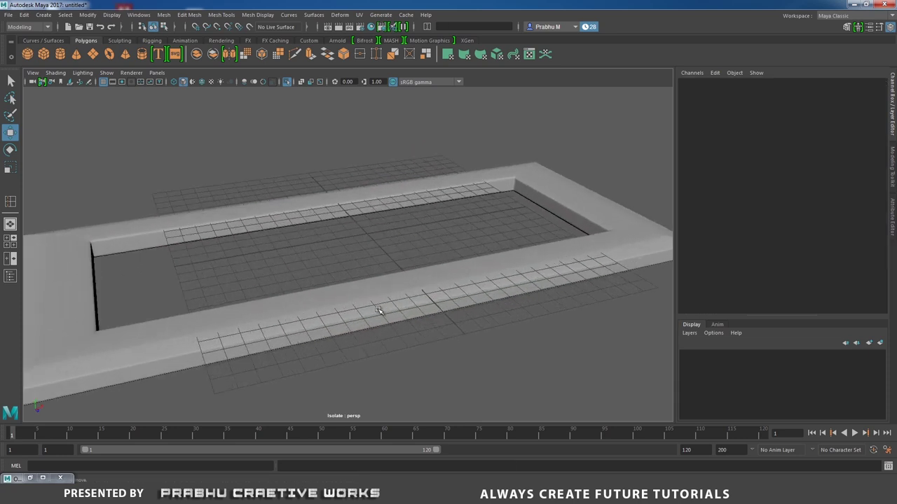
{"action": "middle_click_drag", "start_coordinate": [381, 310], "coordinate": [526, 243], "text": "alt"}
{"action": "scroll", "coordinate": [340, 341], "scroll_direction": "up", "scroll_amount": 2}
{"action": "left_click_drag", "start_coordinate": [526, 242], "coordinate": [413, 297], "text": "alt"}
{"action": "left_click", "coordinate": [409, 293]}
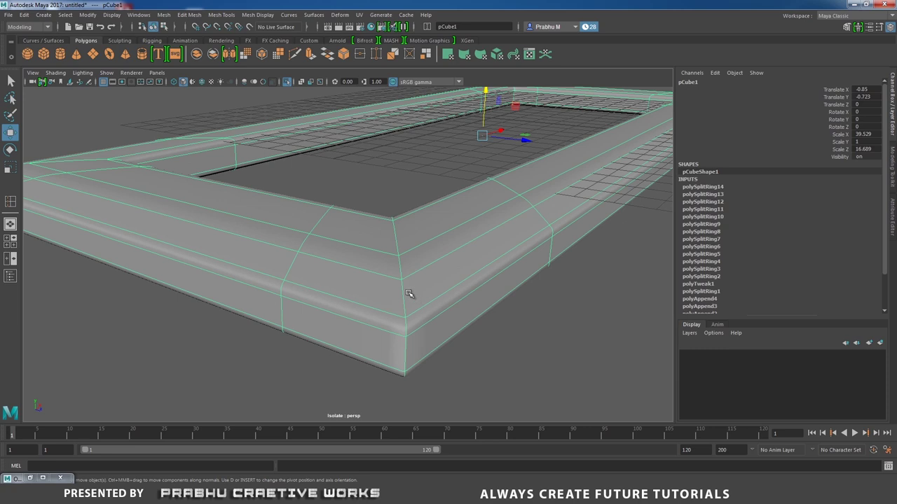
{"action": "left_click", "coordinate": [552, 289]}
{"action": "left_click_drag", "start_coordinate": [552, 288], "coordinate": [252, 260], "text": "alt"}
{"action": "scroll", "coordinate": [302, 258], "scroll_direction": "down", "scroll_amount": 5}
Turn off the isolated display of the frame to show the switches and plug socket together with it.
{"action": "left_click", "coordinate": [275, 264]}
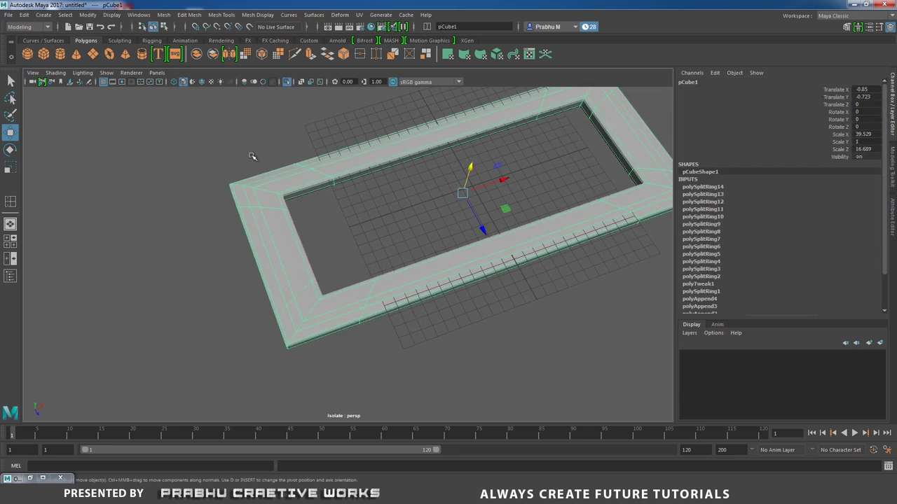
{"action": "left_click", "coordinate": [289, 82]}
{"action": "left_click_drag", "start_coordinate": [384, 173], "coordinate": [365, 156], "text": "alt"}
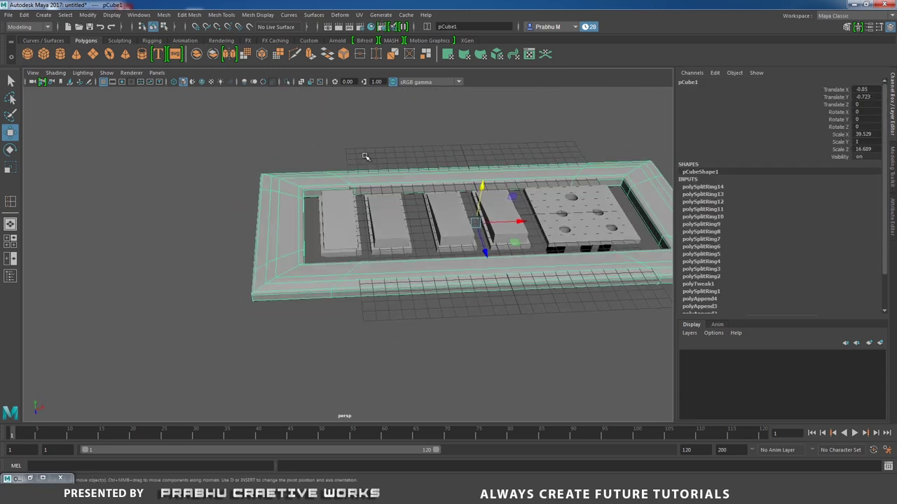
{"action": "left_click", "coordinate": [213, 260]}
{"action": "left_click_drag", "start_coordinate": [227, 240], "coordinate": [301, 230], "text": "alt"}
Lower the frame in the front view to a Translate Y of about -0.99.
{"action": "key", "text": "space"}
{"action": "left_click_drag", "start_coordinate": [359, 243], "coordinate": [362, 270]}
{"action": "middle_click_drag", "start_coordinate": [331, 255], "coordinate": [386, 250], "text": "alt"}
{"action": "left_click", "coordinate": [386, 250]}
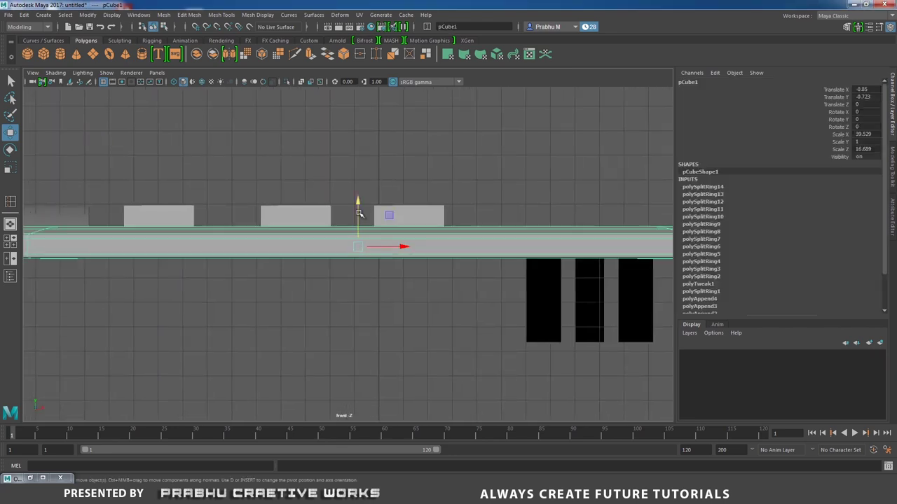
{"action": "left_click_drag", "start_coordinate": [357, 203], "coordinate": [358, 208]}
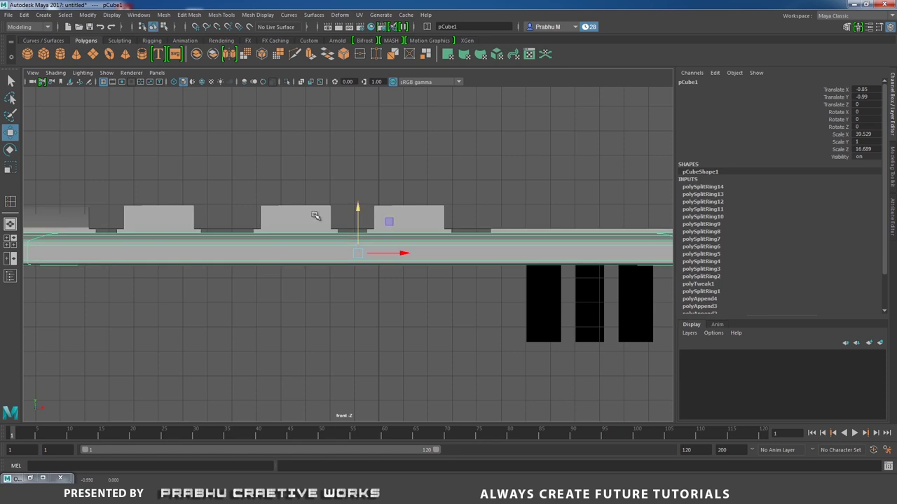
Examine the switch slots' height against the frame up close in the front view and the whole panel in perspective.
{"action": "middle_click_drag", "start_coordinate": [236, 219], "coordinate": [531, 214], "text": "alt"}
{"action": "right_click_drag", "start_coordinate": [530, 215], "coordinate": [693, 273], "text": "alt"}
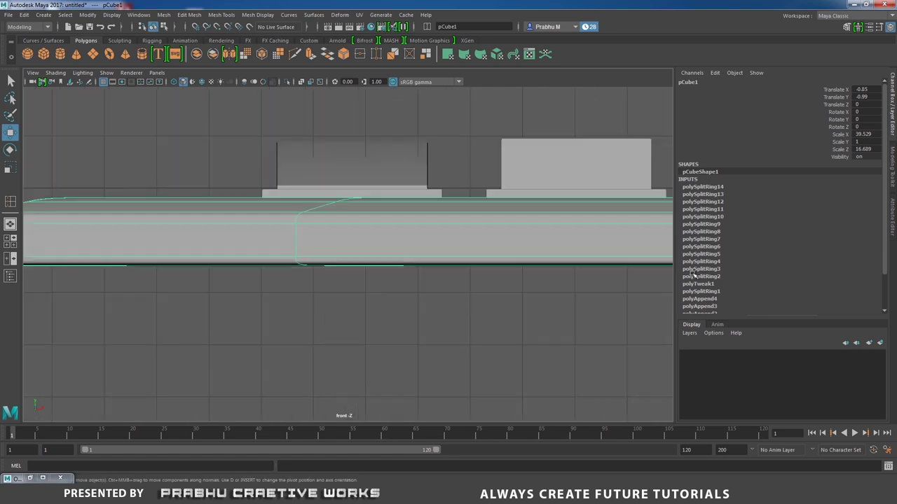
{"action": "left_click", "coordinate": [263, 193]}
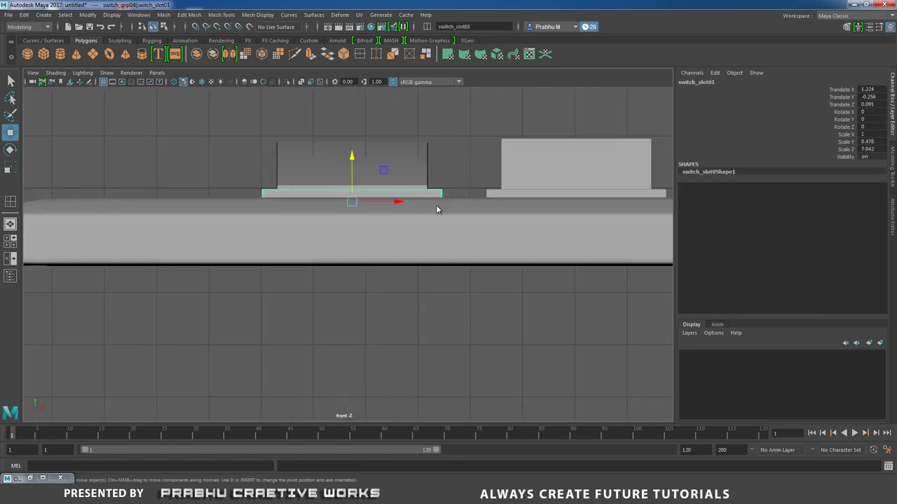
{"action": "key", "text": "space"}
{"action": "left_click_drag", "start_coordinate": [437, 206], "coordinate": [435, 243]}
{"action": "left_click", "coordinate": [498, 245]}
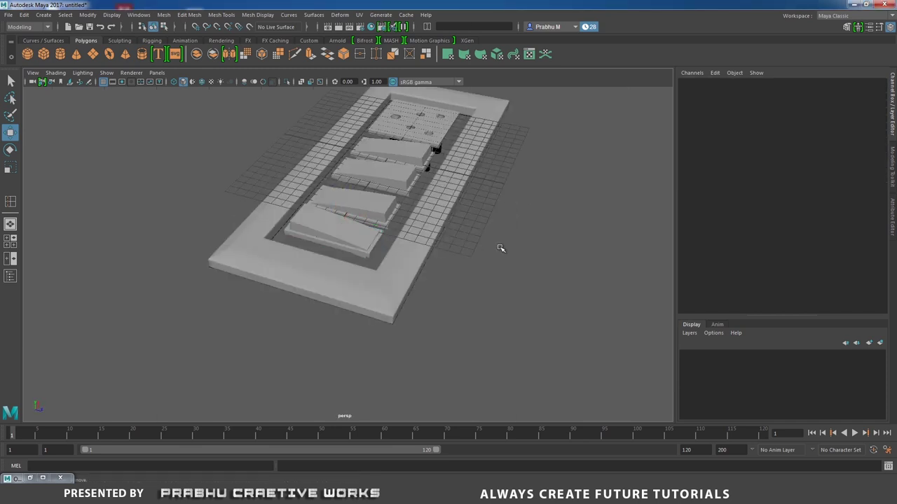
{"action": "left_click_drag", "start_coordinate": [500, 248], "coordinate": [417, 283], "text": "alt"}
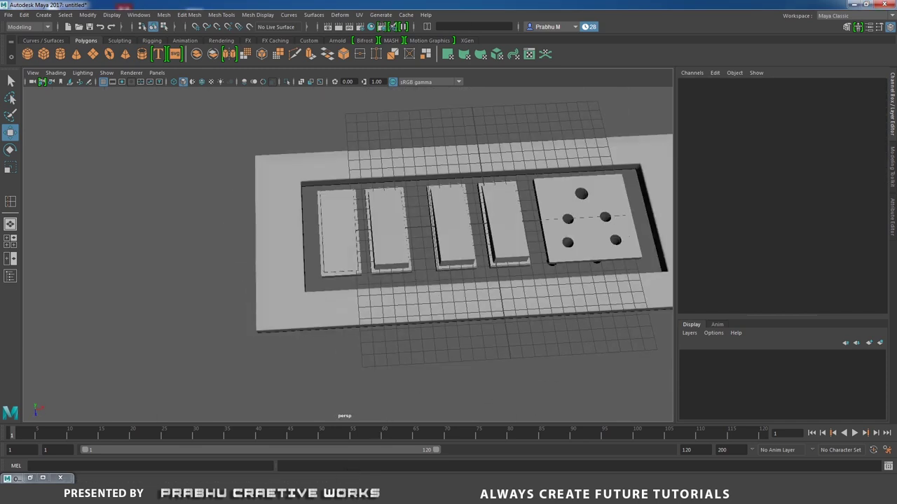
Check the reference photo and create a polygon cube in the top view, stretched to a Scale X of about 31.23.
{"action": "left_click", "coordinate": [225, 495]}
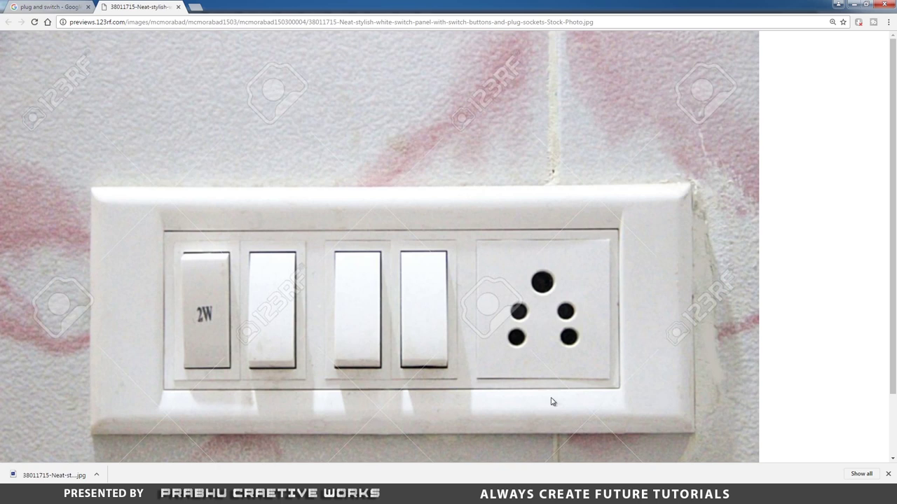
{"action": "key", "text": "alt+Tab"}
{"action": "key", "text": "space"}
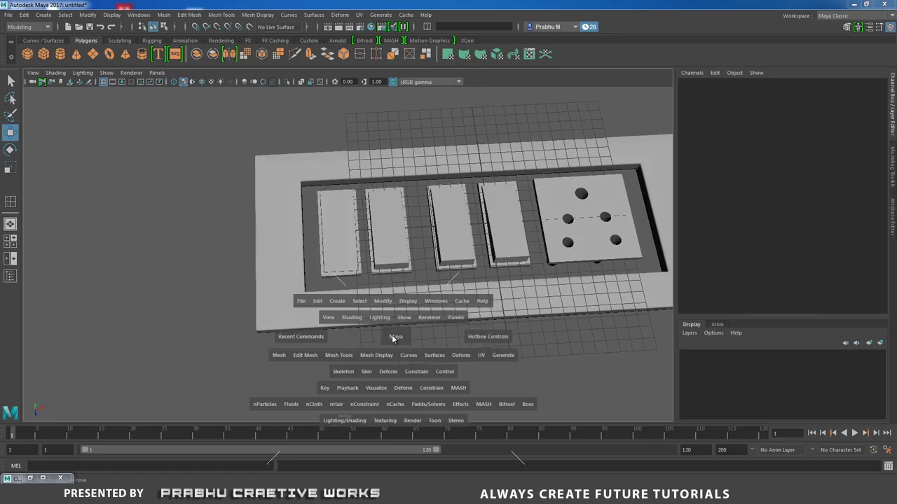
{"action": "mouse_move", "coordinate": [365, 336]}
{"action": "left_mouse_down"}
{"action": "mouse_move", "coordinate": [357, 335]}
{"action": "mouse_move", "coordinate": [375, 332]}
{"action": "left_mouse_up"}
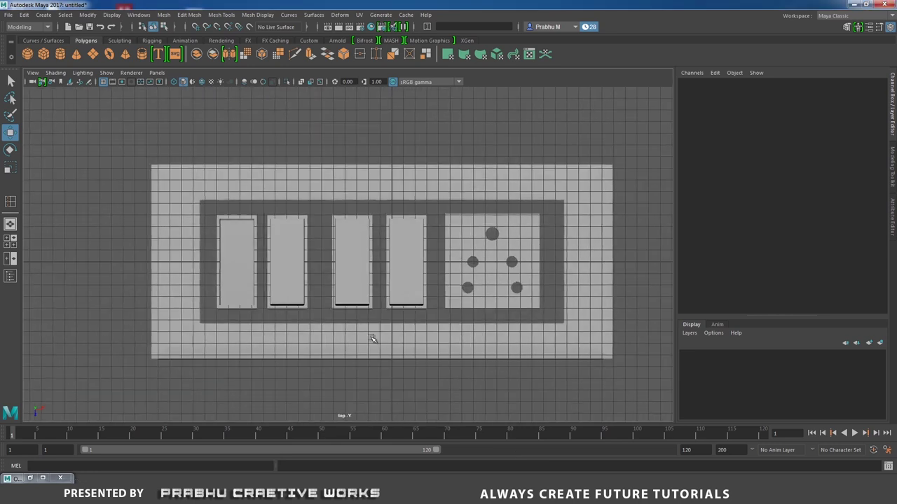
{"action": "left_click", "coordinate": [43, 54]}
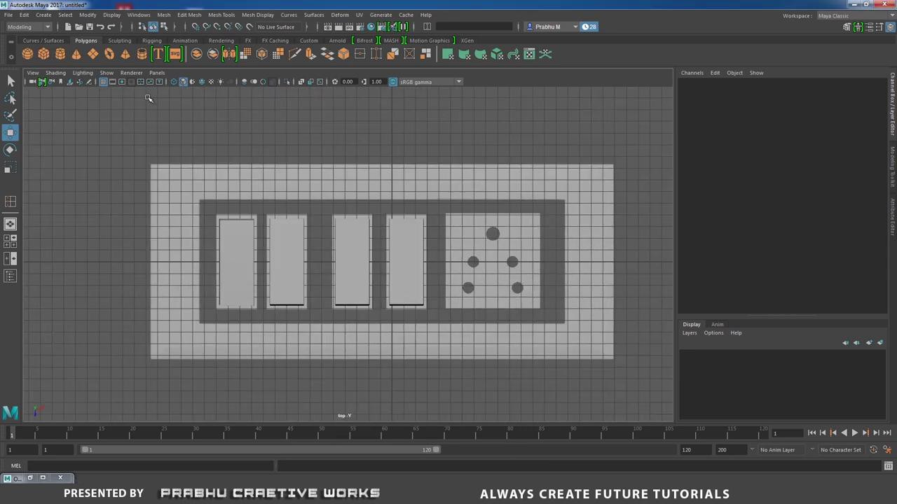
{"action": "key", "text": "r"}
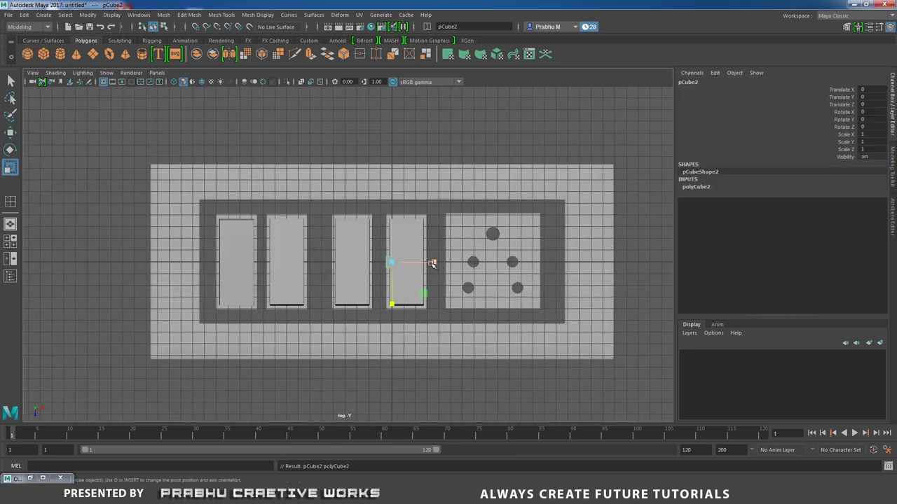
{"action": "left_click_drag", "start_coordinate": [434, 262], "coordinate": [507, 260]}
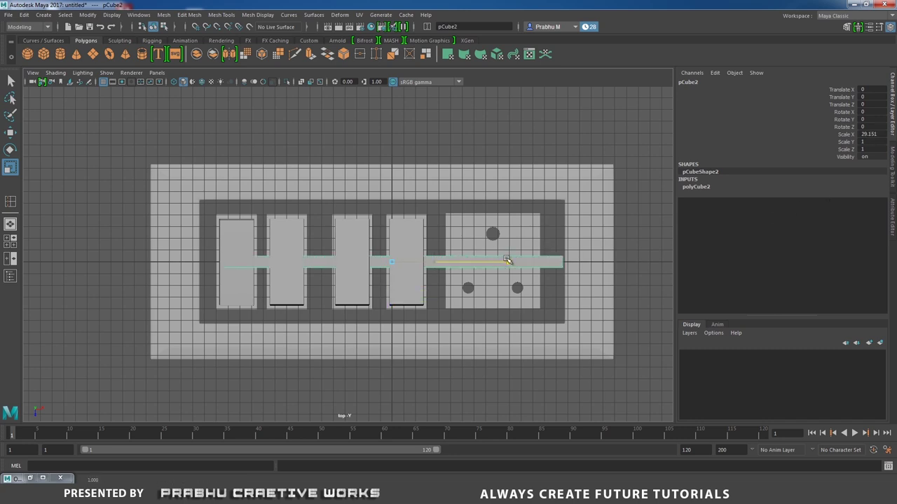
Shift the cube to a Translate X of about -0.717 and widen it to a Scale Z of about 10.39, filling the frame opening.
{"action": "key", "text": "w"}
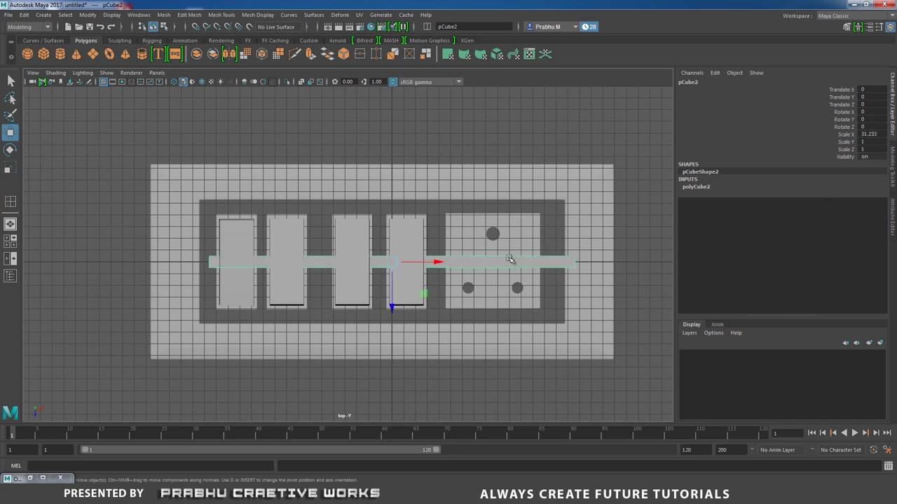
{"action": "left_click_drag", "start_coordinate": [449, 262], "coordinate": [434, 263]}
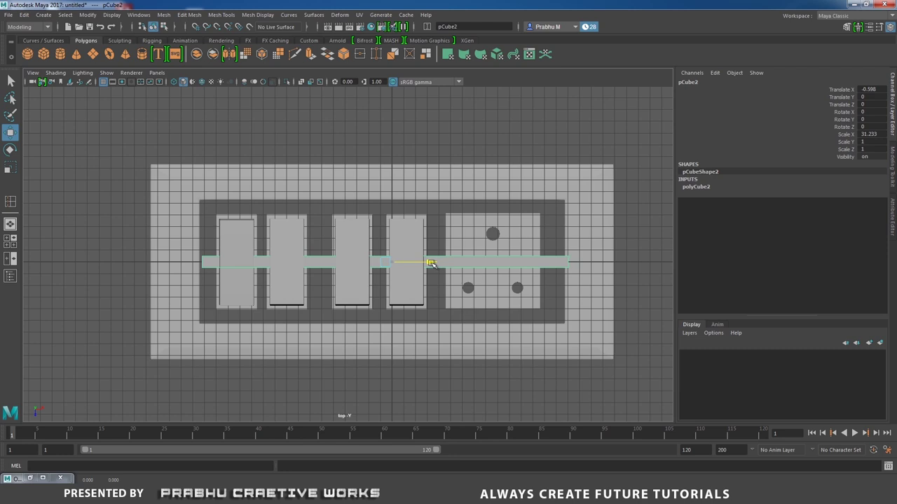
{"action": "key", "text": "r"}
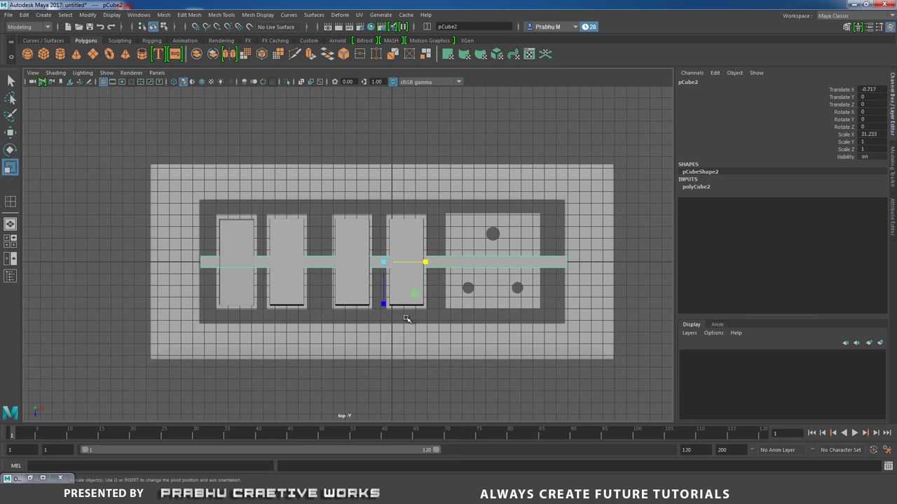
{"action": "left_click_drag", "start_coordinate": [384, 305], "coordinate": [387, 386]}
{"action": "left_click_drag", "start_coordinate": [381, 301], "coordinate": [394, 407]}
Move the vertices at the backing plate's socket end slightly inward in wireframe so that end fits the frame opening.
{"action": "right_click_drag", "start_coordinate": [477, 230], "coordinate": [436, 226]}
{"action": "left_click_drag", "start_coordinate": [509, 181], "coordinate": [589, 363]}
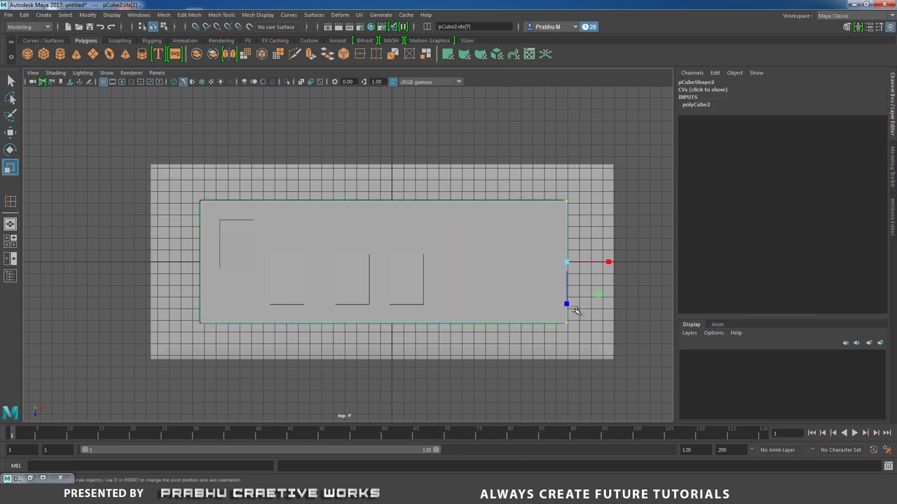
{"action": "key", "text": "4"}
{"action": "middle_click_drag", "start_coordinate": [532, 305], "coordinate": [456, 305], "text": "alt"}
{"action": "right_click_drag", "start_coordinate": [456, 305], "coordinate": [622, 315], "text": "alt"}
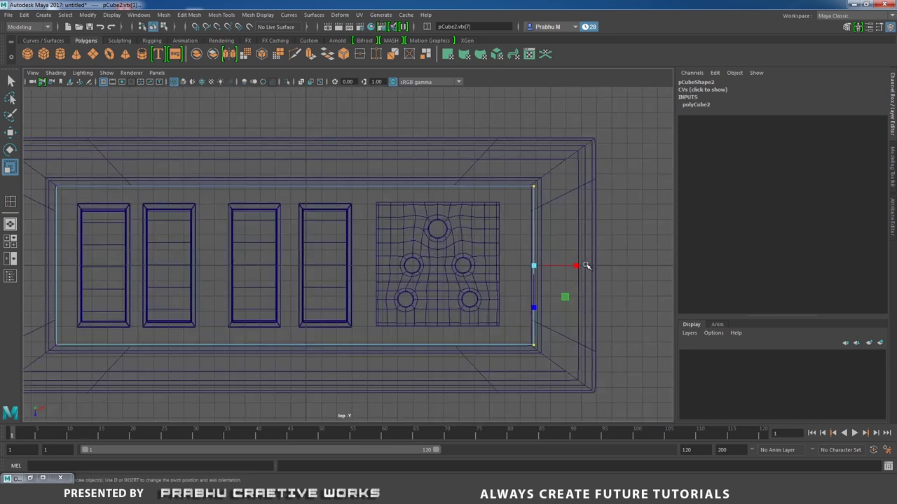
{"action": "key", "text": "w"}
{"action": "left_click_drag", "start_coordinate": [578, 265], "coordinate": [577, 266]}
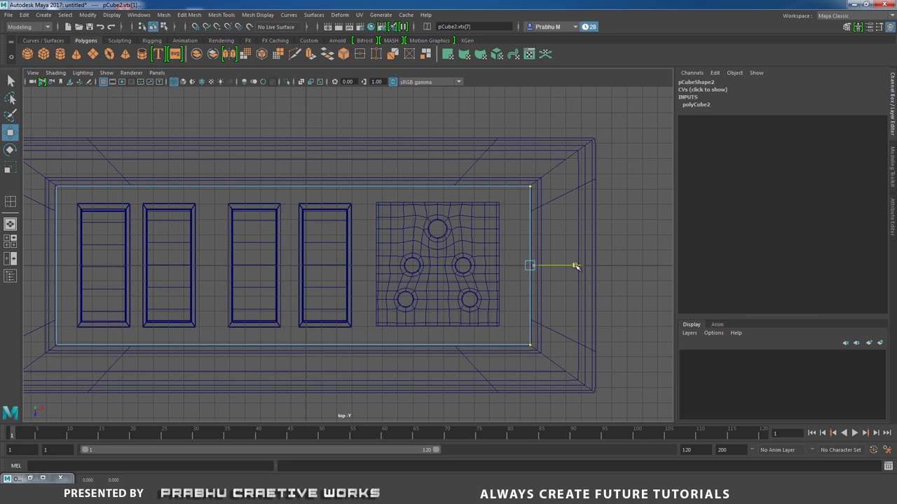
{"action": "middle_click_drag", "start_coordinate": [418, 276], "coordinate": [436, 273], "text": "alt"}
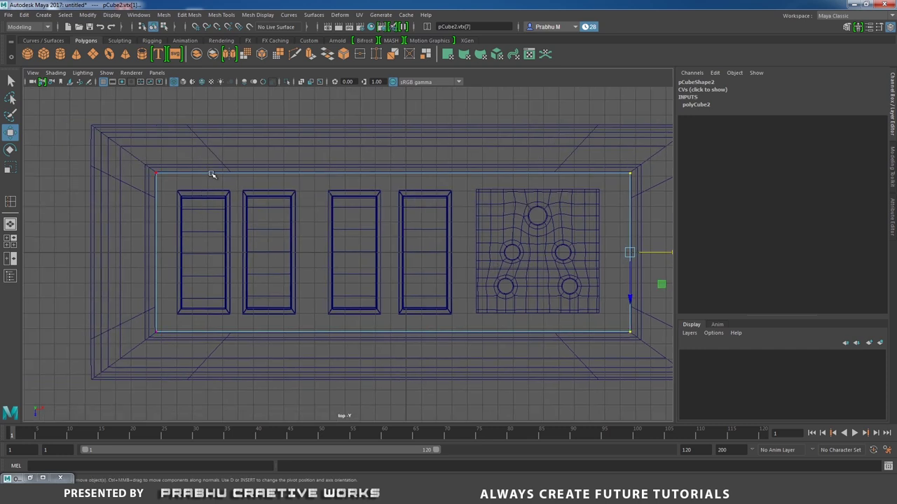
{"action": "right_click_drag", "start_coordinate": [212, 173], "coordinate": [246, 182]}
Lower the backing plate in the front view to a Translate Y of about -0.709.
{"action": "key", "text": "space"}
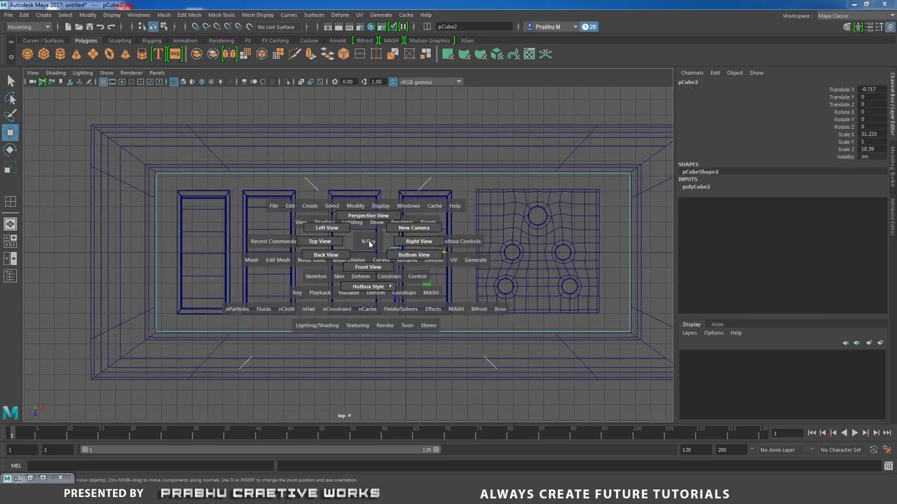
{"action": "left_click_drag", "start_coordinate": [369, 243], "coordinate": [369, 267]}
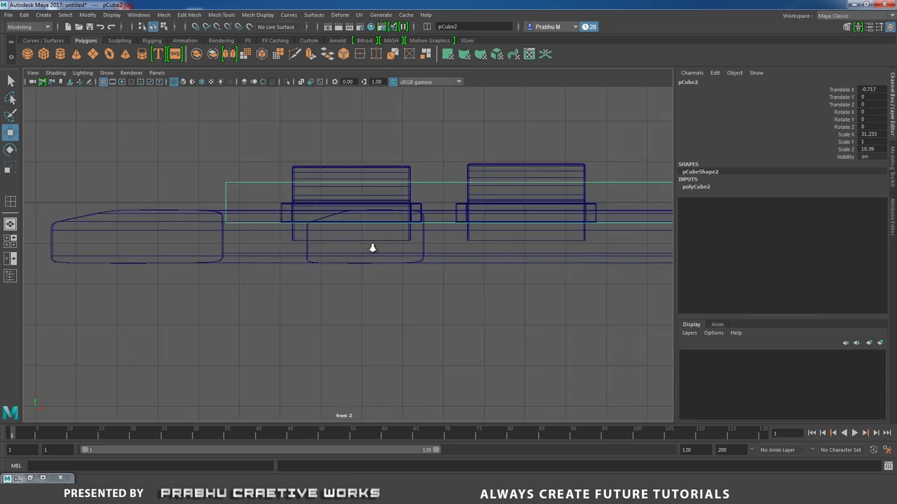
{"action": "scroll", "coordinate": [372, 250], "scroll_direction": "down", "scroll_amount": 3}
{"action": "middle_click_drag", "start_coordinate": [395, 254], "coordinate": [359, 276], "text": "alt"}
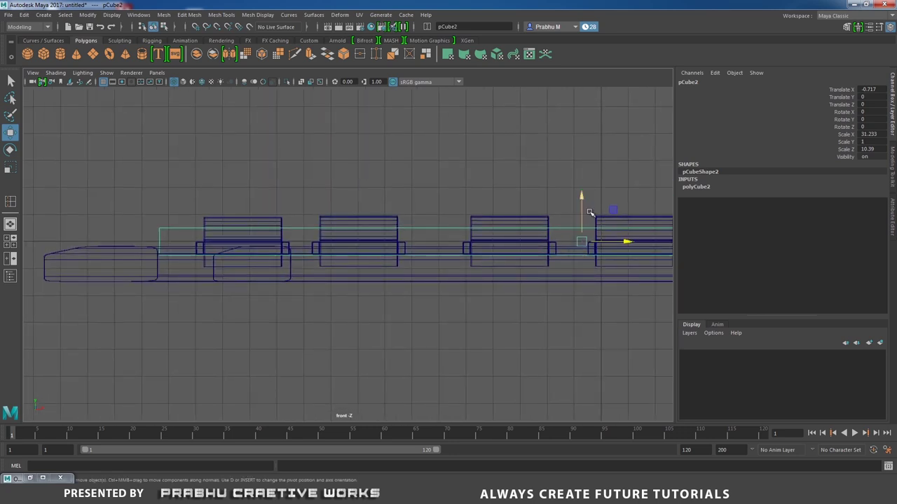
{"action": "left_click_drag", "start_coordinate": [580, 197], "coordinate": [583, 213]}
Examine the backing plate's height against the frame and switches in the shaded perspective view.
{"action": "key", "text": "space"}
{"action": "left_click_drag", "start_coordinate": [362, 269], "coordinate": [364, 243]}
{"action": "right_click_drag", "start_coordinate": [371, 268], "coordinate": [435, 291], "text": "alt"}
{"action": "key", "text": "5"}
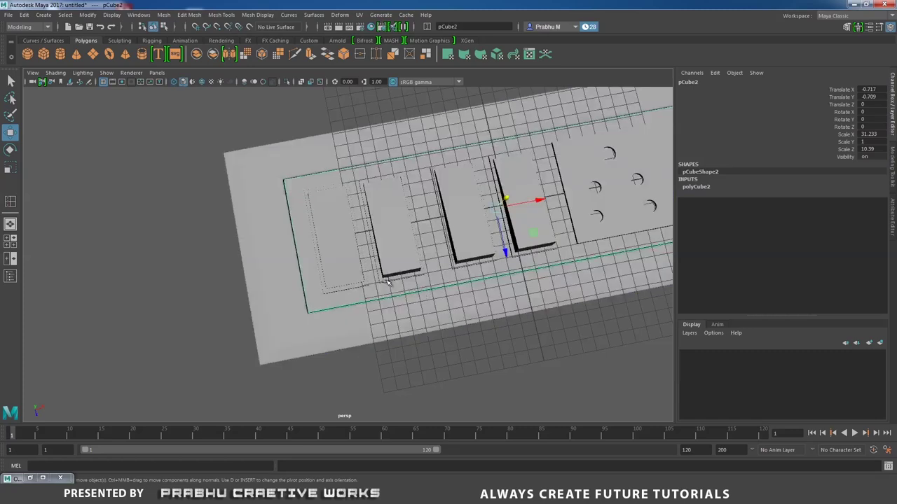
{"action": "mouse_move", "coordinate": [388, 283]}
{"action": "left_mouse_down", "text": "alt"}
{"action": "mouse_move", "coordinate": [449, 231]}
{"action": "mouse_move", "coordinate": [540, 227]}
{"action": "mouse_move", "coordinate": [561, 245]}
{"action": "mouse_move", "coordinate": [508, 244]}
{"action": "mouse_move", "coordinate": [490, 212]}
{"action": "mouse_move", "coordinate": [494, 235]}
{"action": "left_mouse_up", "text": "alt"}
{"action": "scroll", "coordinate": [382, 232], "scroll_direction": "up", "scroll_amount": 5}
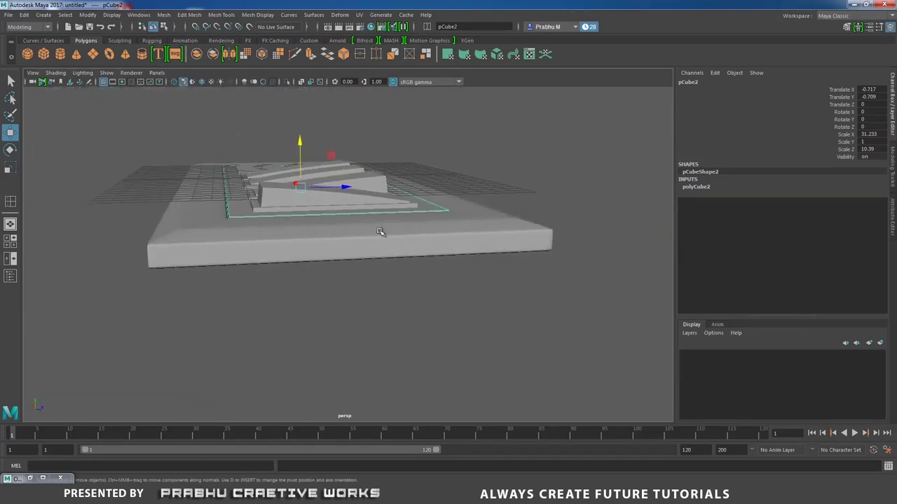
{"action": "left_click_drag", "start_coordinate": [382, 232], "coordinate": [262, 251], "text": "alt"}
{"action": "scroll", "coordinate": [262, 249], "scroll_direction": "down", "scroll_amount": 2}
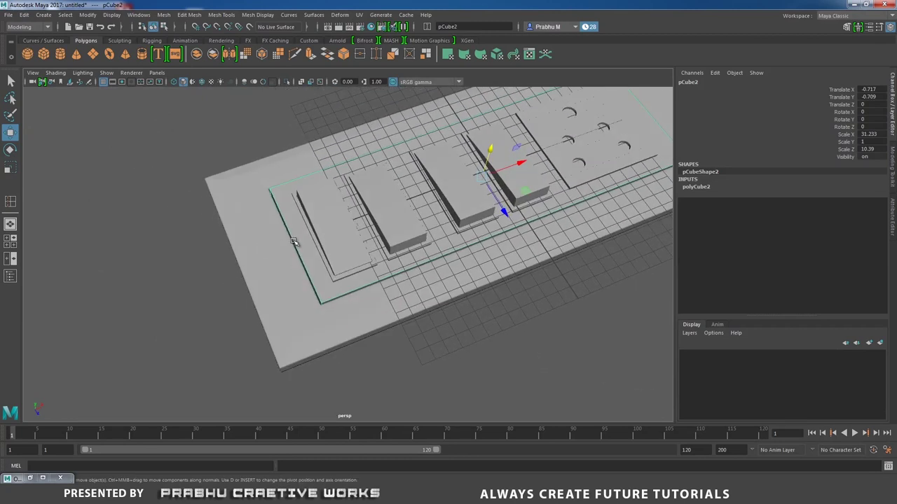
Isolate the backing plate and bevel all its edges with a fraction of 0.1 and 2 segments.
{"action": "left_click", "coordinate": [288, 82]}
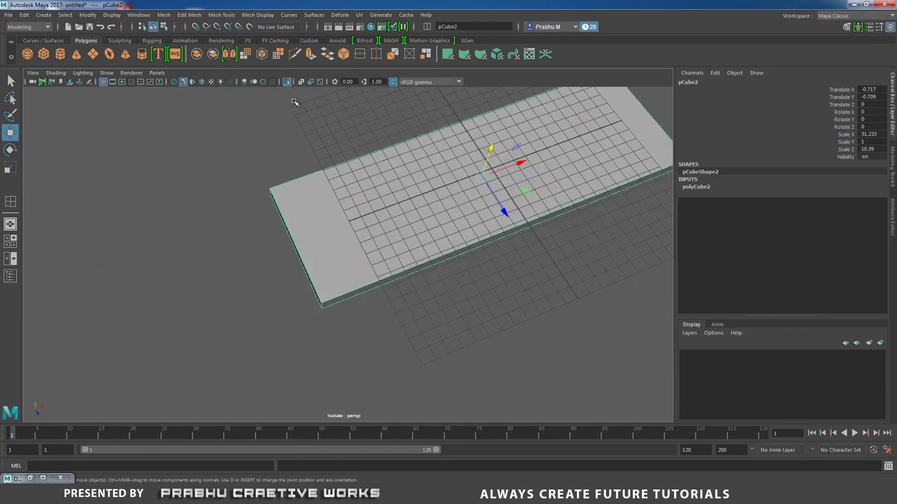
{"action": "left_click_drag", "start_coordinate": [309, 238], "coordinate": [360, 200], "text": "alt"}
{"action": "right_click_drag", "start_coordinate": [363, 197], "coordinate": [364, 169]}
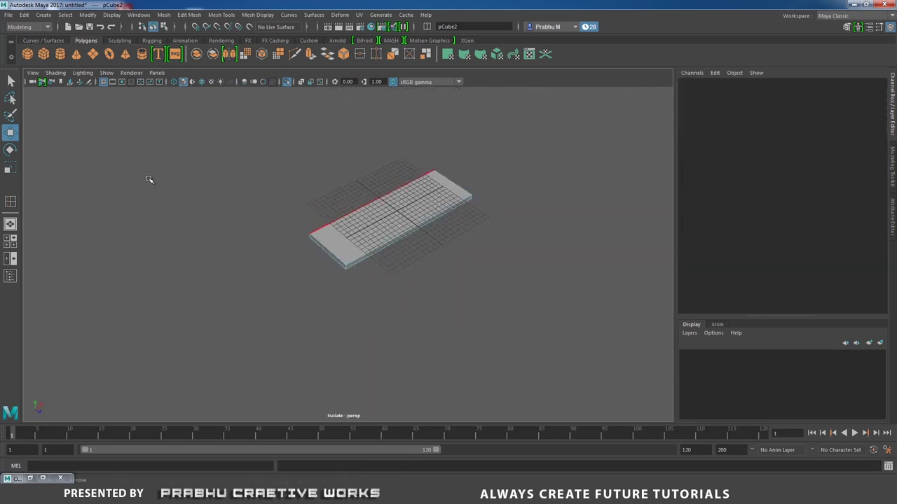
{"action": "left_click_drag", "start_coordinate": [209, 148], "coordinate": [520, 335]}
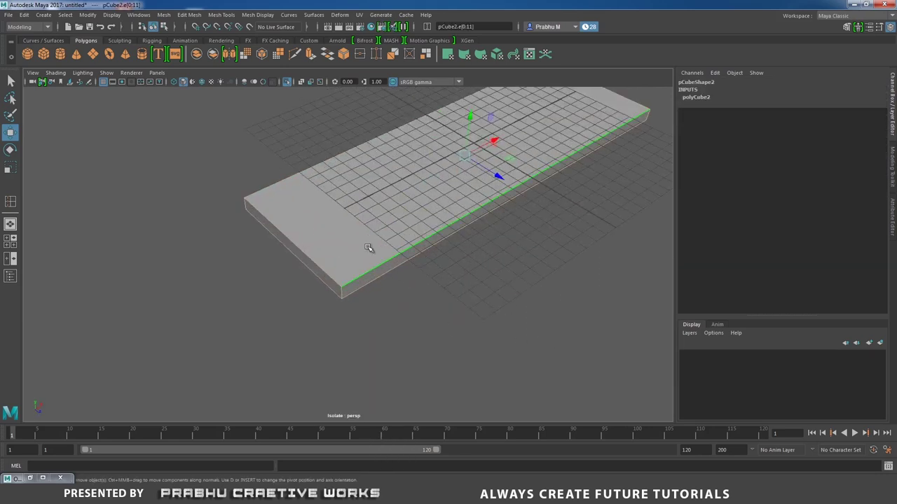
{"action": "right_click_drag", "start_coordinate": [368, 246], "coordinate": [492, 306], "text": "shift"}
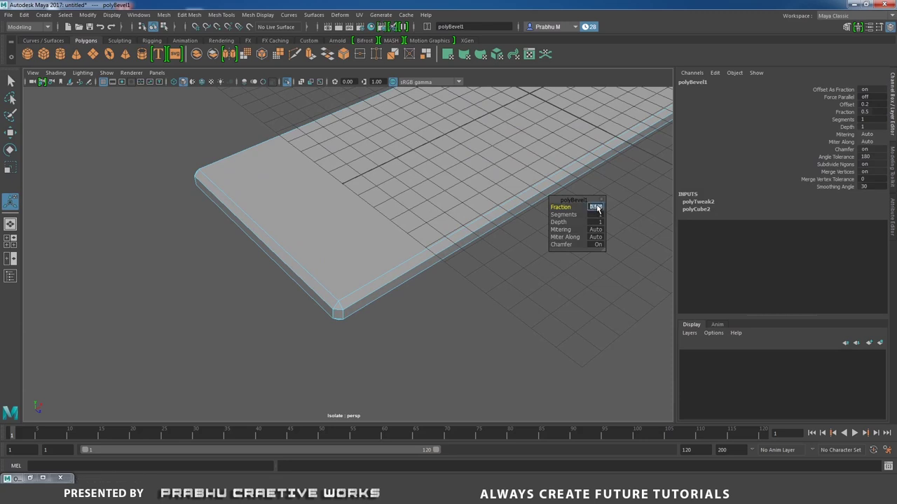
{"action": "key", "text": "Return"}
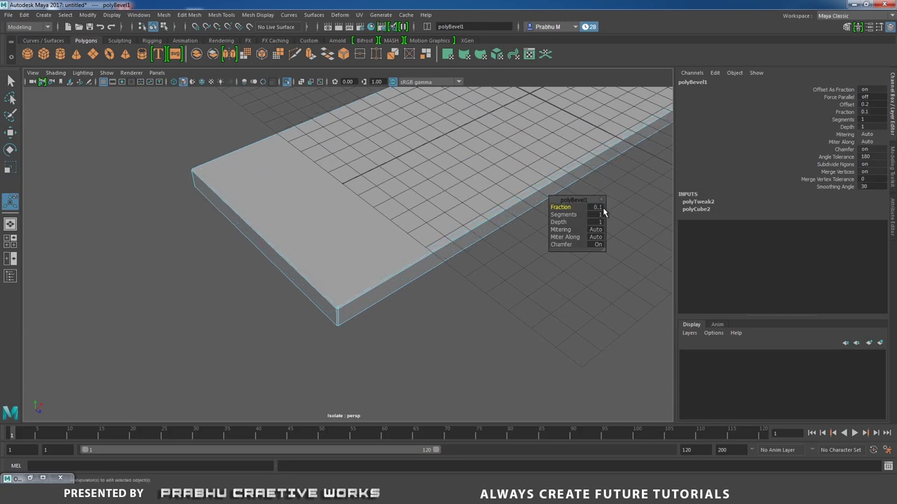
{"action": "left_click", "coordinate": [596, 215]}
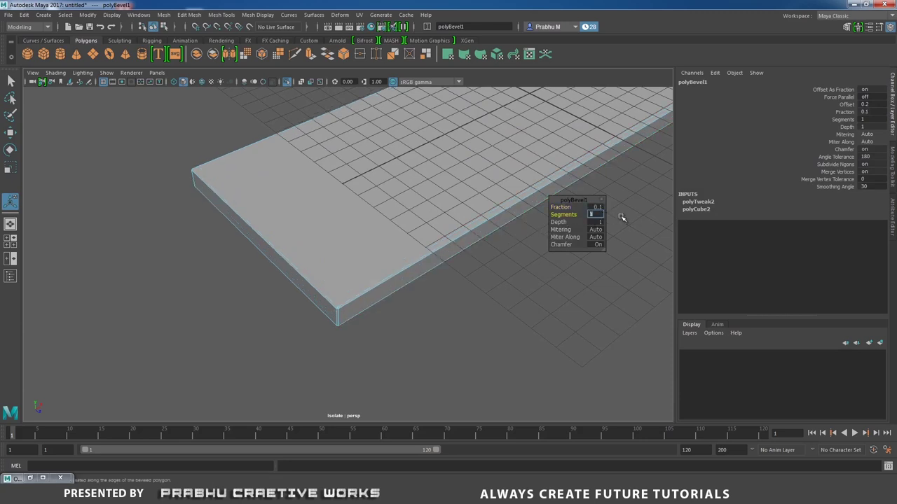
{"action": "right_click_drag", "start_coordinate": [444, 222], "coordinate": [474, 271]}
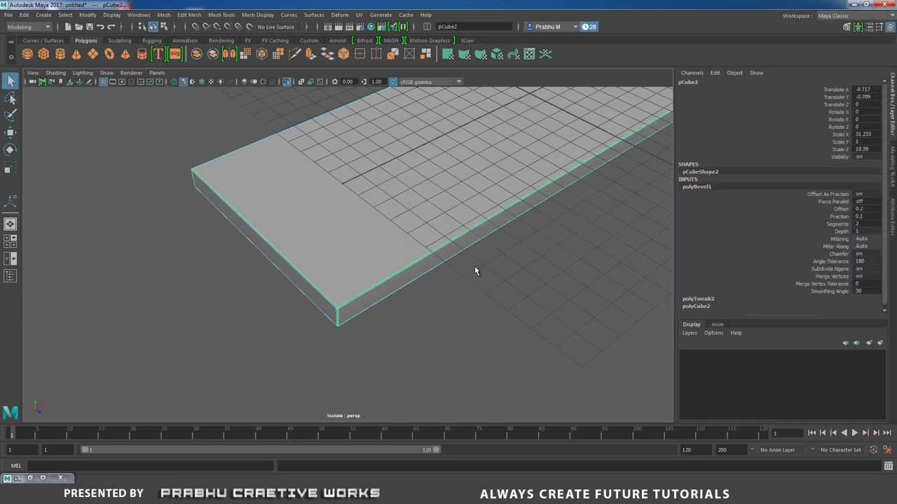
Examine the bevelled backing plate around the switches and socket holes, both with the whole panel shown and isolated.
{"action": "left_click", "coordinate": [286, 83]}
{"action": "left_click_drag", "start_coordinate": [467, 232], "coordinate": [616, 262], "text": "alt"}
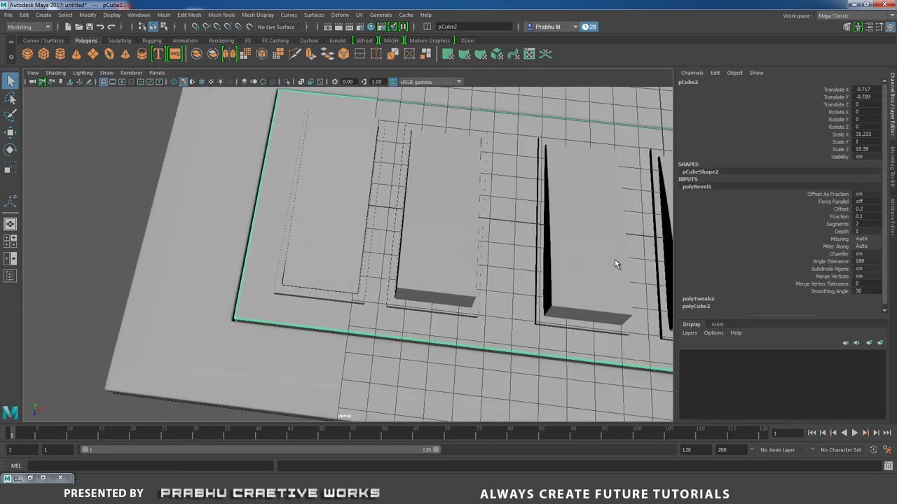
{"action": "middle_click_drag", "start_coordinate": [617, 263], "coordinate": [257, 254], "text": "alt"}
{"action": "middle_click_drag", "start_coordinate": [518, 266], "coordinate": [412, 258], "text": "alt"}
{"action": "left_click_drag", "start_coordinate": [413, 259], "coordinate": [294, 262], "text": "alt"}
{"action": "right_click_drag", "start_coordinate": [294, 262], "coordinate": [323, 234], "text": "alt"}
{"action": "left_click_drag", "start_coordinate": [324, 234], "coordinate": [376, 225], "text": "alt"}
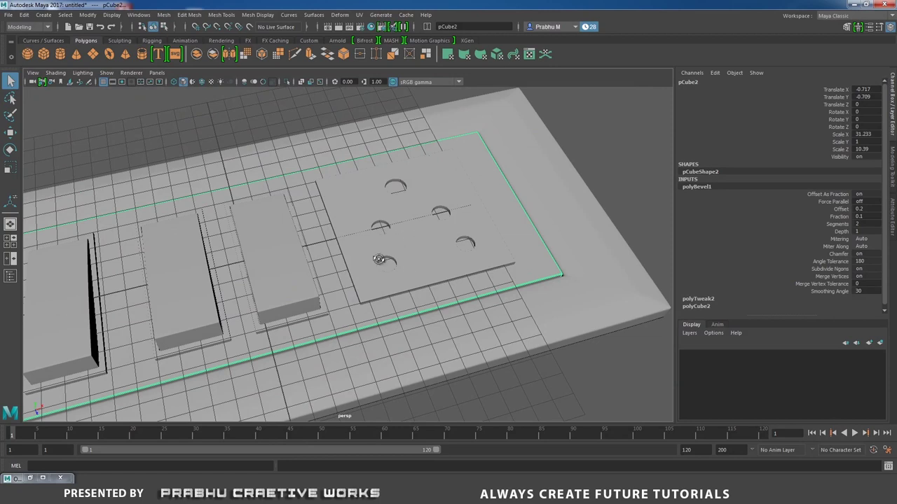
{"action": "left_click_drag", "start_coordinate": [379, 259], "coordinate": [406, 264], "text": "alt"}
{"action": "right_click_drag", "start_coordinate": [407, 265], "coordinate": [542, 340], "text": "alt"}
{"action": "left_click_drag", "start_coordinate": [438, 287], "coordinate": [427, 340], "text": "alt"}
{"action": "right_click_drag", "start_coordinate": [427, 341], "coordinate": [246, 304], "text": "alt"}
{"action": "left_click_drag", "start_coordinate": [246, 304], "coordinate": [314, 327], "text": "alt"}
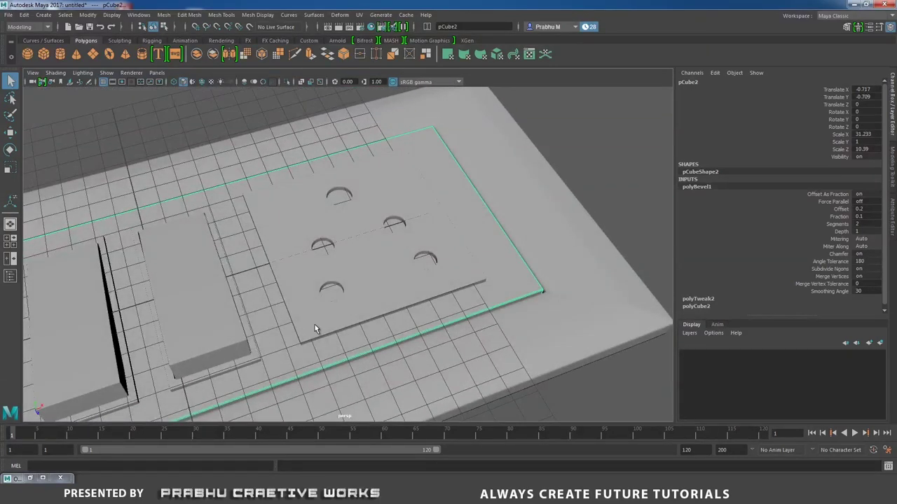
{"action": "left_click", "coordinate": [286, 83]}
{"action": "left_click_drag", "start_coordinate": [354, 269], "coordinate": [330, 300], "text": "alt"}
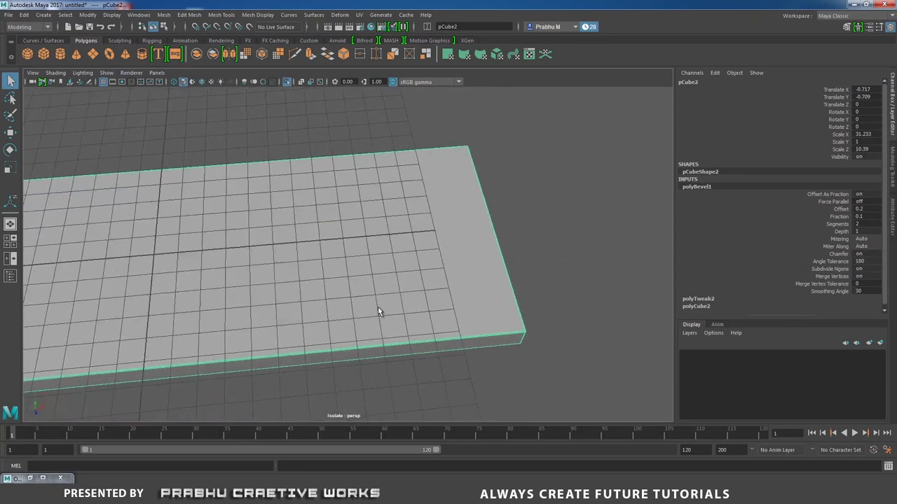
{"action": "left_click", "coordinate": [288, 79]}
Show the socket end of the panel in the top view with Wireframe on Shaded enabled.
{"action": "key", "text": "space"}
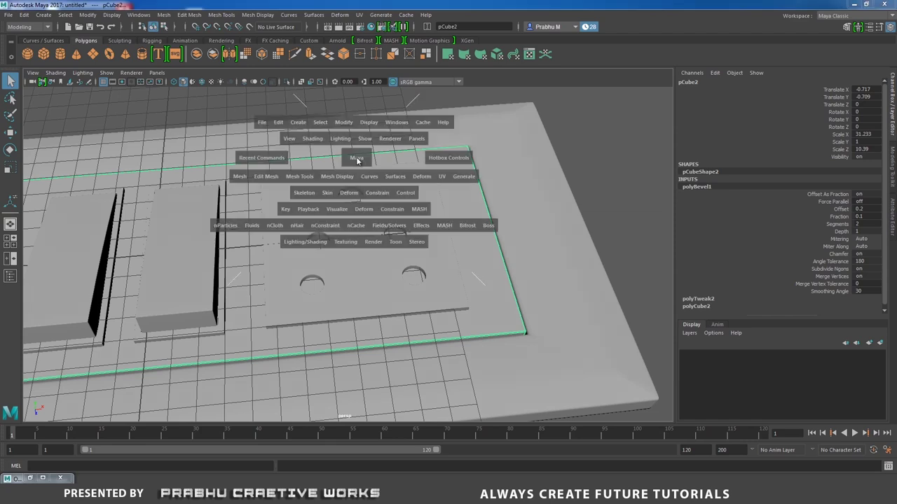
{"action": "left_click_drag", "start_coordinate": [357, 159], "coordinate": [326, 161]}
{"action": "scroll", "coordinate": [341, 188], "scroll_direction": "up", "scroll_amount": 1}
{"action": "middle_click_drag", "start_coordinate": [495, 218], "coordinate": [242, 216], "text": "alt"}
{"action": "left_click", "coordinate": [57, 73]}
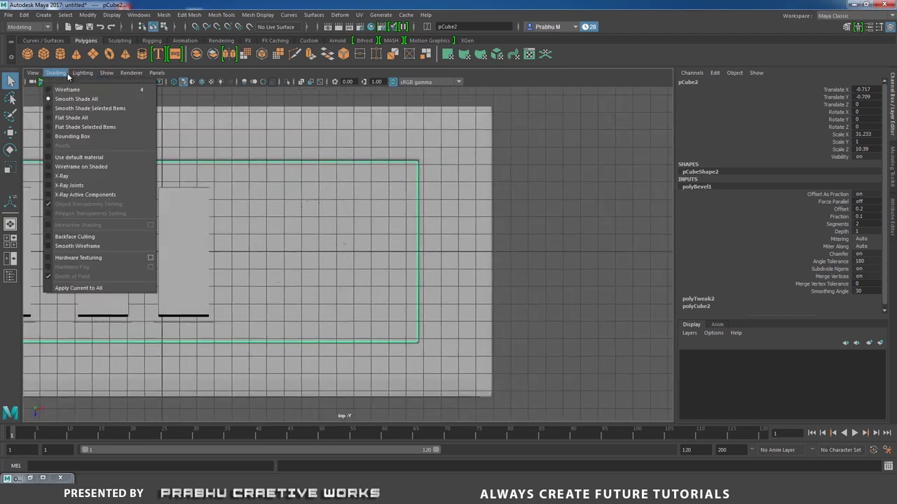
{"action": "left_click", "coordinate": [84, 165]}
Insert four edge loops across the backing plate, two vertical and two horizontal, just inside the socket's outline.
{"action": "middle_click_drag", "start_coordinate": [271, 214], "coordinate": [335, 218], "text": "alt"}
{"action": "scroll", "coordinate": [393, 239], "scroll_direction": "up", "scroll_amount": 4}
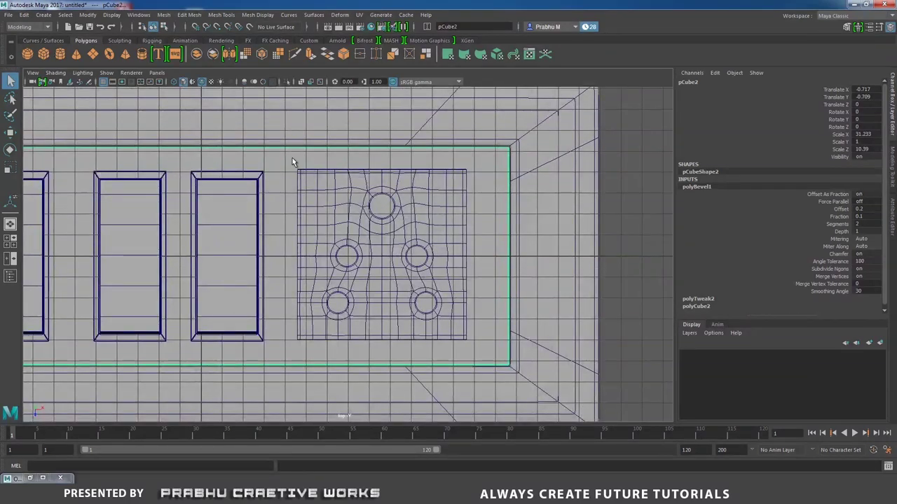
{"action": "right_click_drag", "start_coordinate": [292, 159], "coordinate": [252, 171], "text": "shift"}
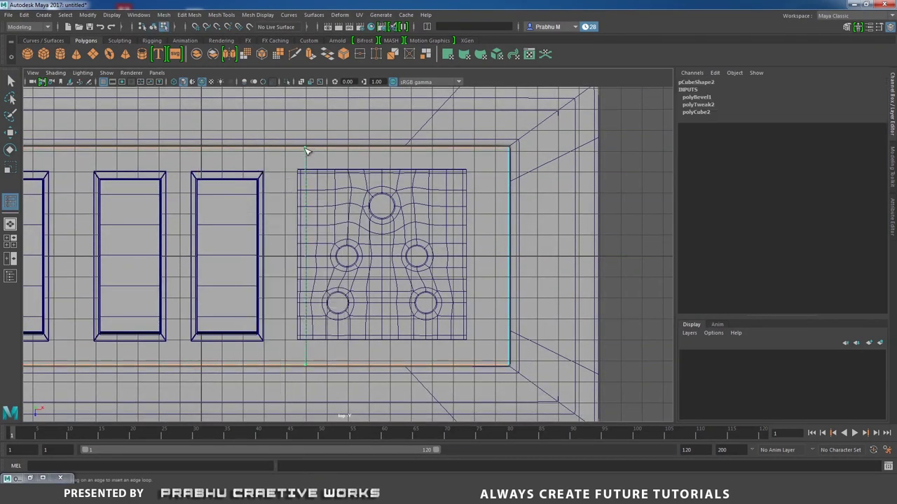
{"action": "left_click", "coordinate": [306, 150]}
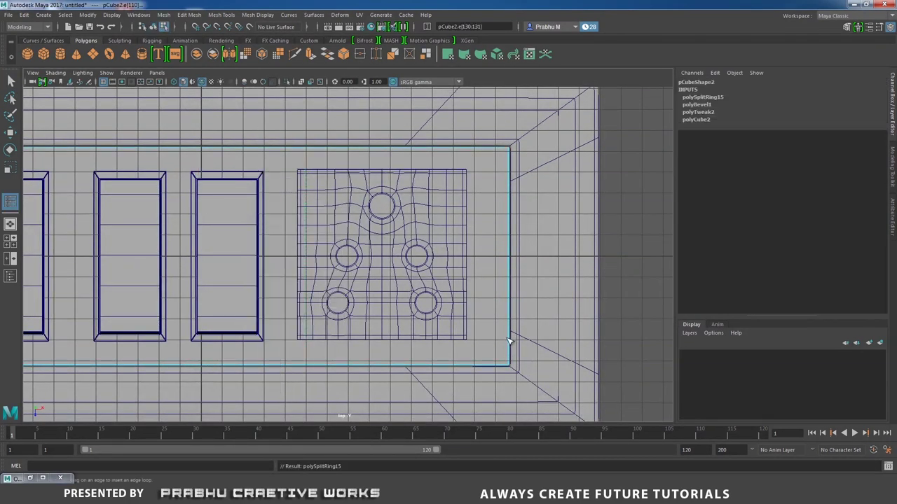
{"action": "left_click", "coordinate": [511, 333]}
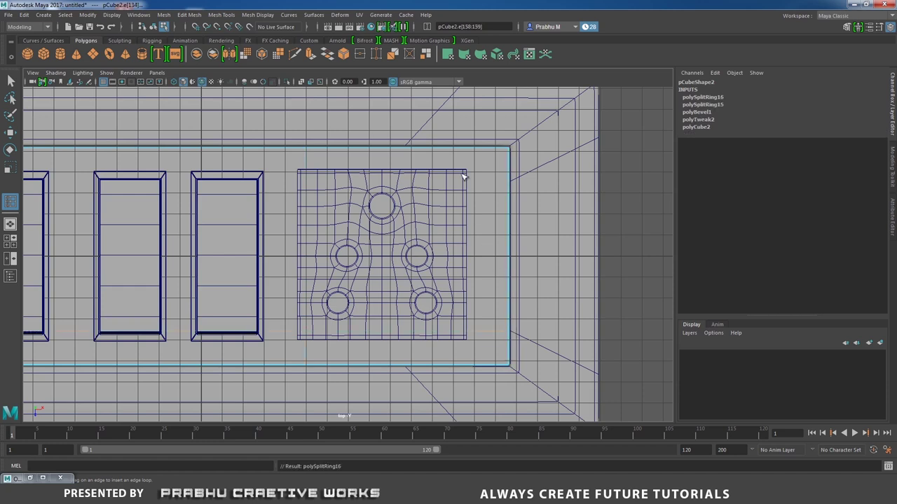
{"action": "left_click", "coordinate": [455, 152]}
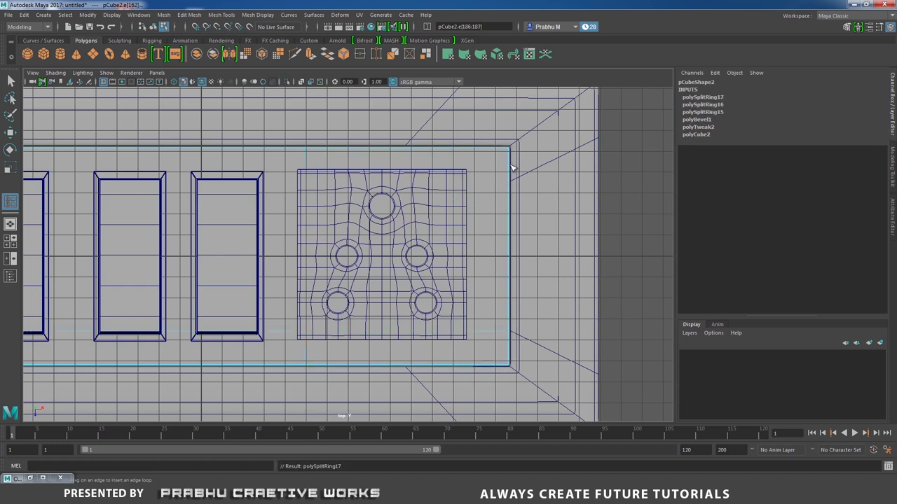
{"action": "left_click_drag", "start_coordinate": [507, 176], "coordinate": [507, 176]}
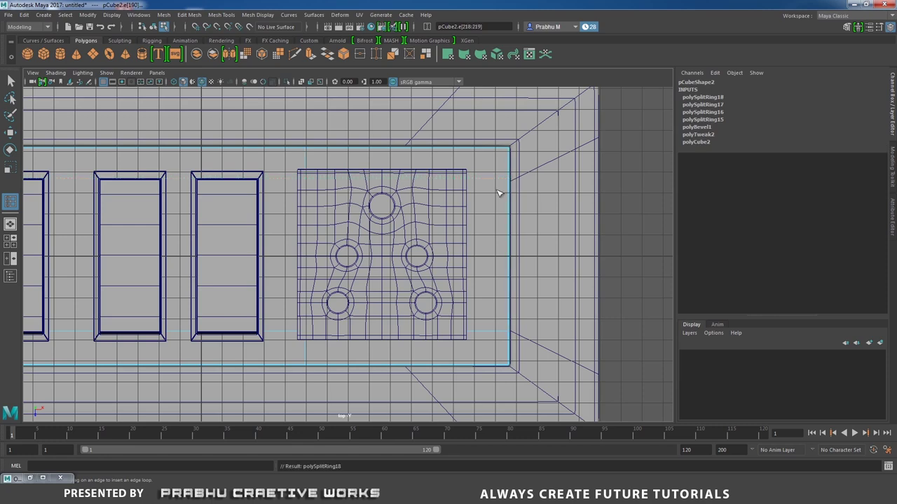
{"action": "key", "text": "space"}
{"action": "left_click_drag", "start_coordinate": [461, 226], "coordinate": [399, 263]}
{"action": "key", "text": "w"}
{"action": "right_click_drag", "start_coordinate": [481, 274], "coordinate": [522, 212]}
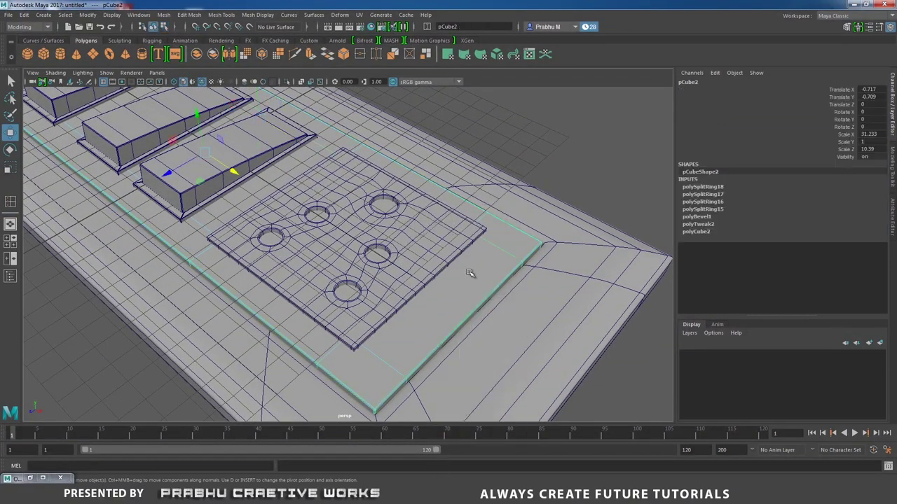
Isolate the backing plate and delete its upper and lower faces behind the socket to cut a rectangular opening.
{"action": "left_click", "coordinate": [287, 82]}
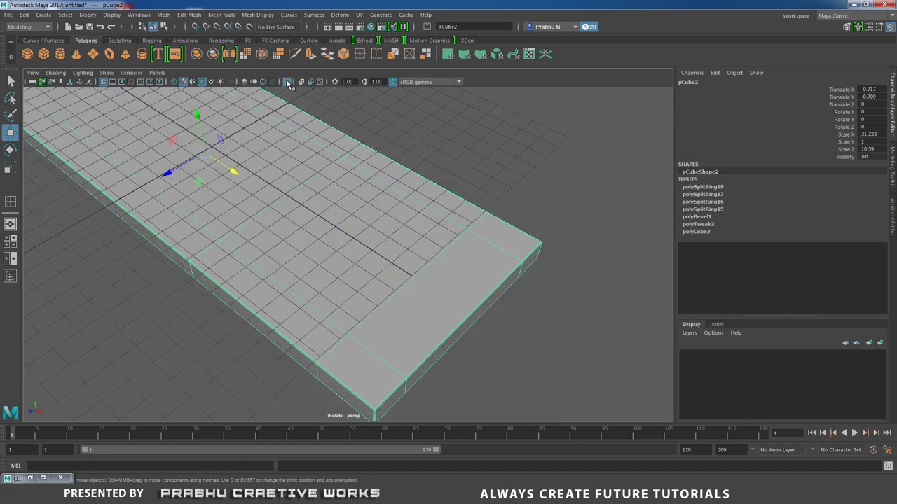
{"action": "left_click_drag", "start_coordinate": [300, 154], "coordinate": [390, 189], "text": "alt"}
{"action": "right_click_drag", "start_coordinate": [395, 192], "coordinate": [396, 215]}
{"action": "left_click_drag", "start_coordinate": [384, 204], "coordinate": [380, 136], "text": "alt"}
{"action": "left_click", "coordinate": [373, 194]}
{"action": "left_click_drag", "start_coordinate": [374, 195], "coordinate": [390, 319], "text": "alt"}
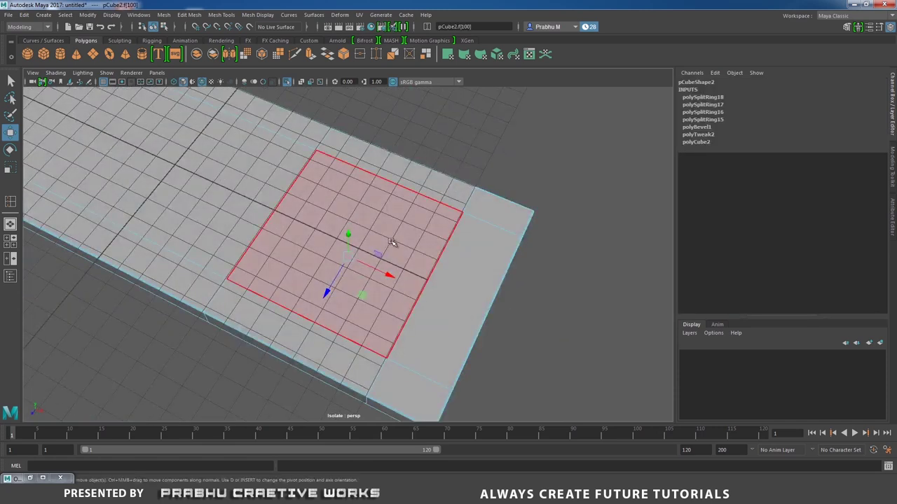
{"action": "left_click", "coordinate": [392, 236], "text": "shift"}
{"action": "key", "text": "Delete"}
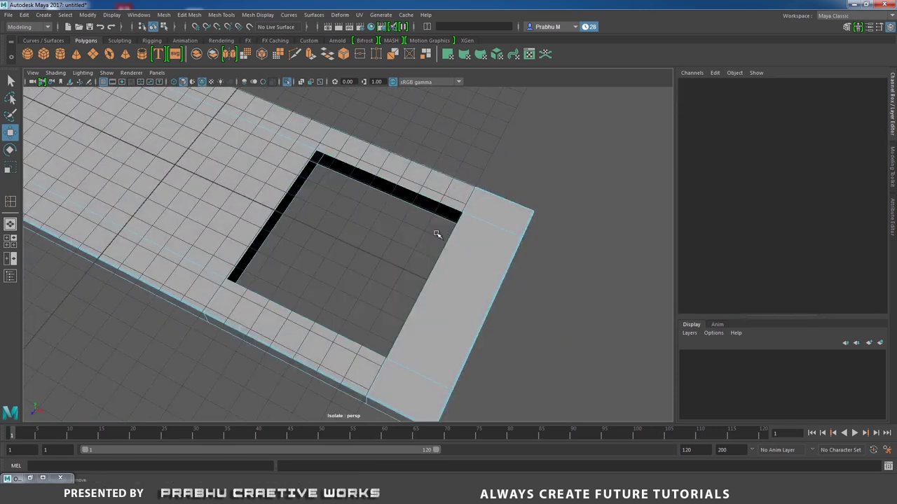
{"action": "left_click_drag", "start_coordinate": [442, 248], "coordinate": [486, 203], "text": "alt"}
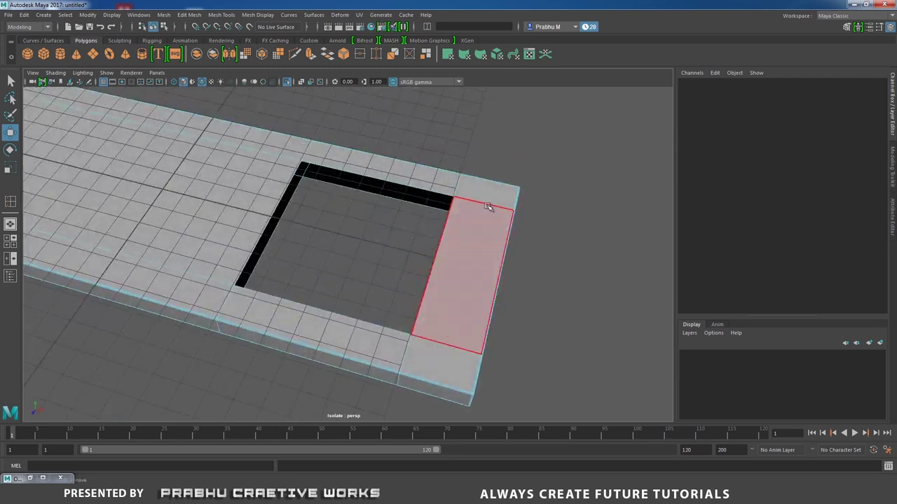
{"action": "right_click_drag", "start_coordinate": [486, 202], "coordinate": [536, 180]}
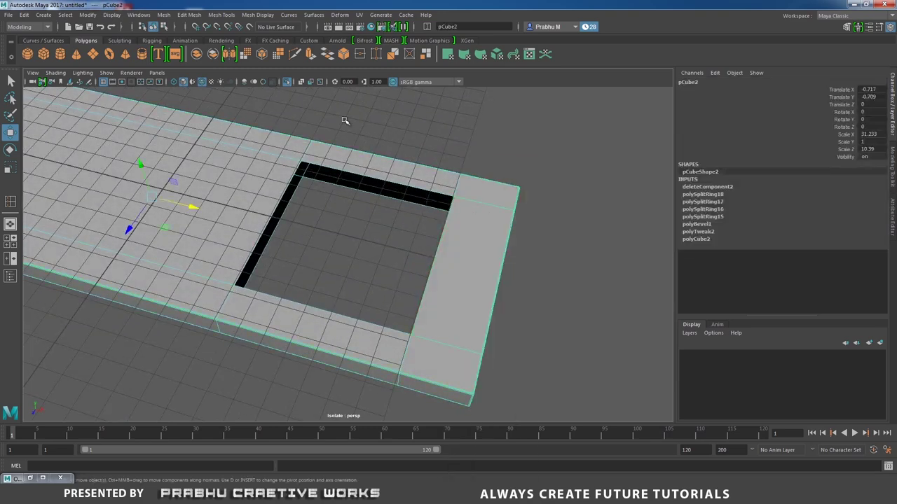
Examine the backing plate's socket opening from above and below, both isolated and with the whole panel shown.
{"action": "left_click", "coordinate": [286, 82]}
{"action": "left_click_drag", "start_coordinate": [316, 161], "coordinate": [460, 152], "text": "alt"}
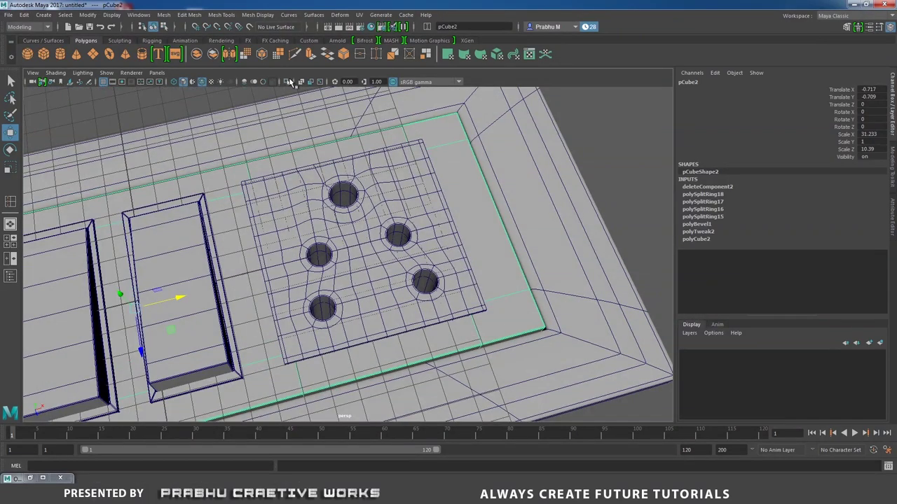
{"action": "left_click", "coordinate": [288, 82]}
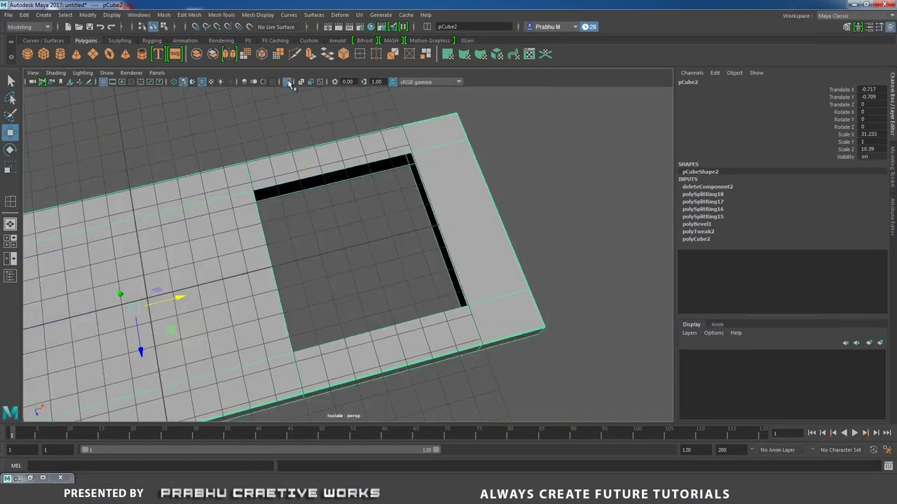
{"action": "left_click", "coordinate": [288, 82]}
{"action": "left_click_drag", "start_coordinate": [301, 105], "coordinate": [337, 170], "text": "alt"}
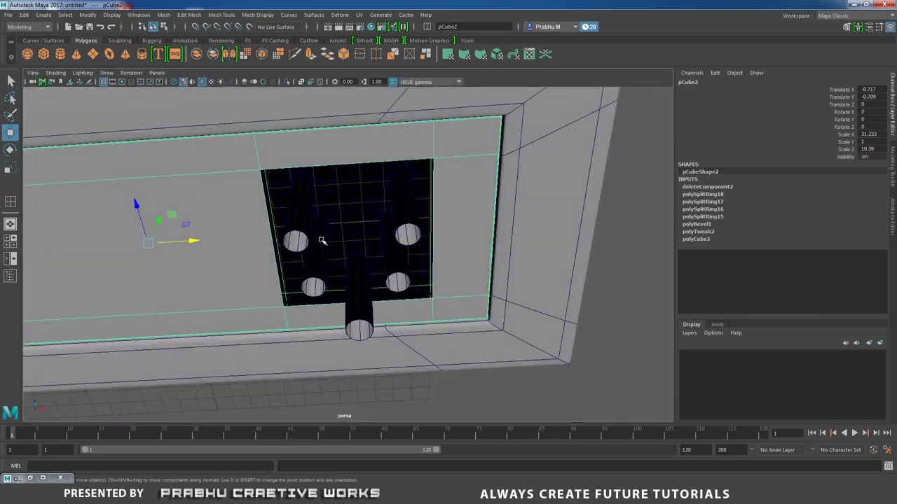
{"action": "left_click_drag", "start_coordinate": [321, 240], "coordinate": [442, 243], "text": "alt"}
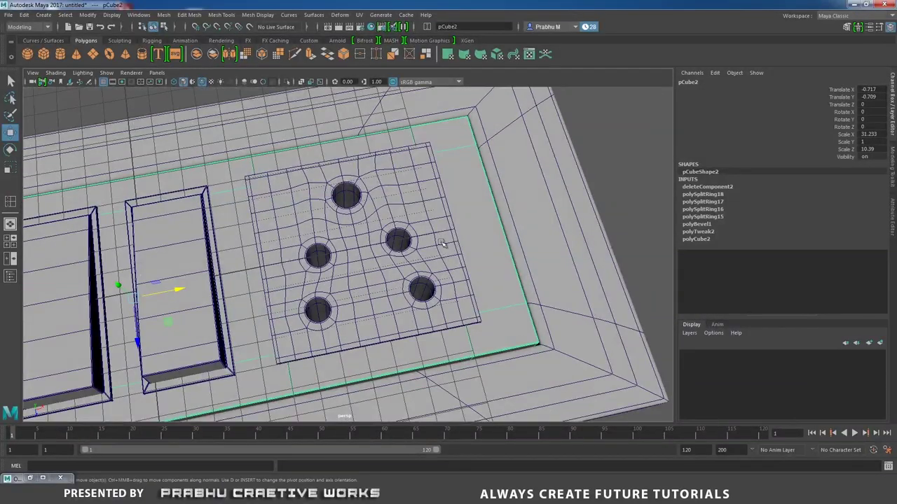
{"action": "left_click", "coordinate": [611, 154]}
{"action": "left_click", "coordinate": [468, 199]}
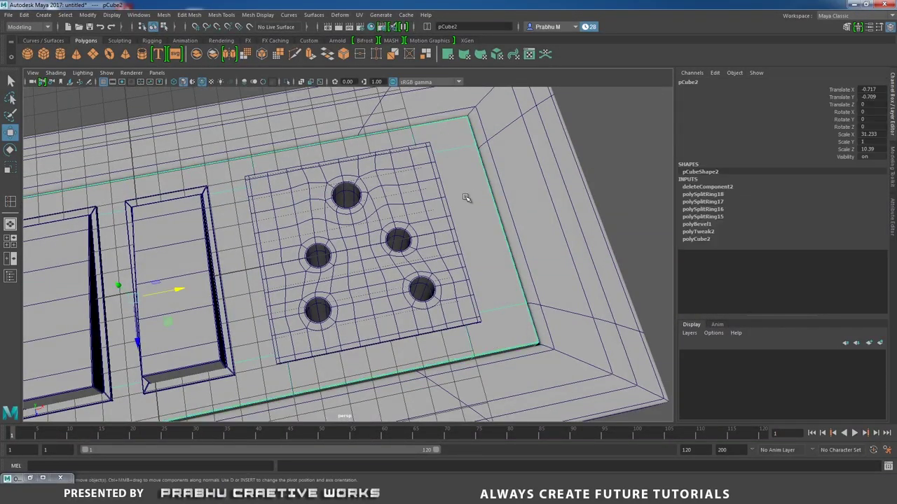
{"action": "left_click", "coordinate": [286, 82]}
{"action": "left_click_drag", "start_coordinate": [366, 184], "coordinate": [351, 200], "text": "alt"}
{"action": "left_click", "coordinate": [287, 82]}
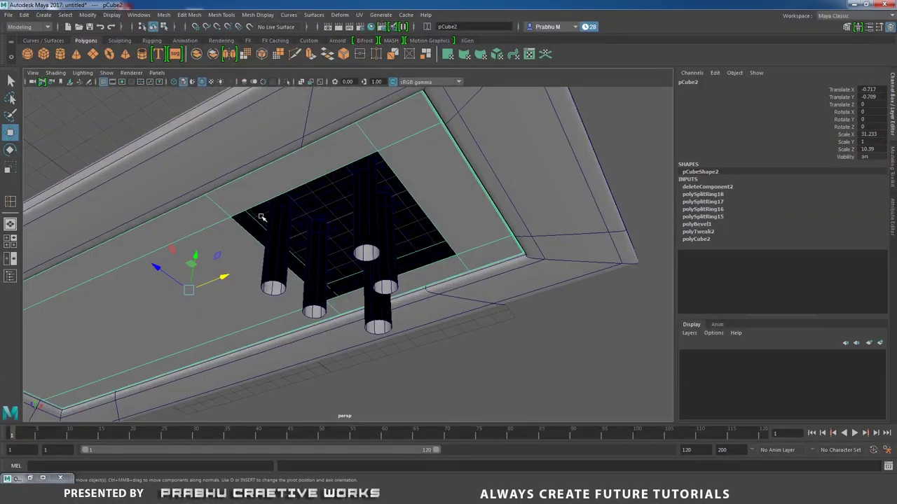
{"action": "left_click_drag", "start_coordinate": [343, 260], "coordinate": [350, 351], "text": "alt"}
{"action": "left_click_drag", "start_coordinate": [325, 274], "coordinate": [330, 304], "text": "alt"}
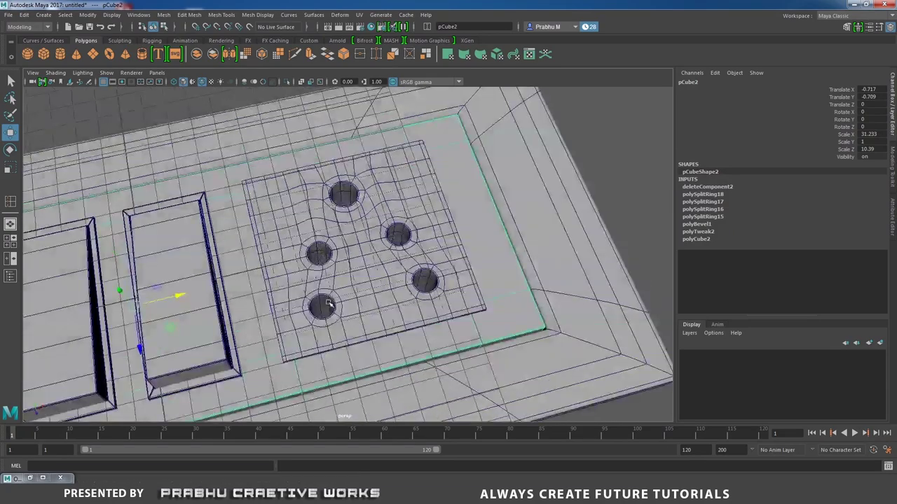
Examine the whole switch panel from several angles with nothing selected.
{"action": "right_click_drag", "start_coordinate": [330, 304], "coordinate": [365, 339], "text": "alt"}
{"action": "left_click_drag", "start_coordinate": [364, 338], "coordinate": [381, 310], "text": "alt"}
{"action": "right_click_drag", "start_coordinate": [380, 311], "coordinate": [189, 260], "text": "alt"}
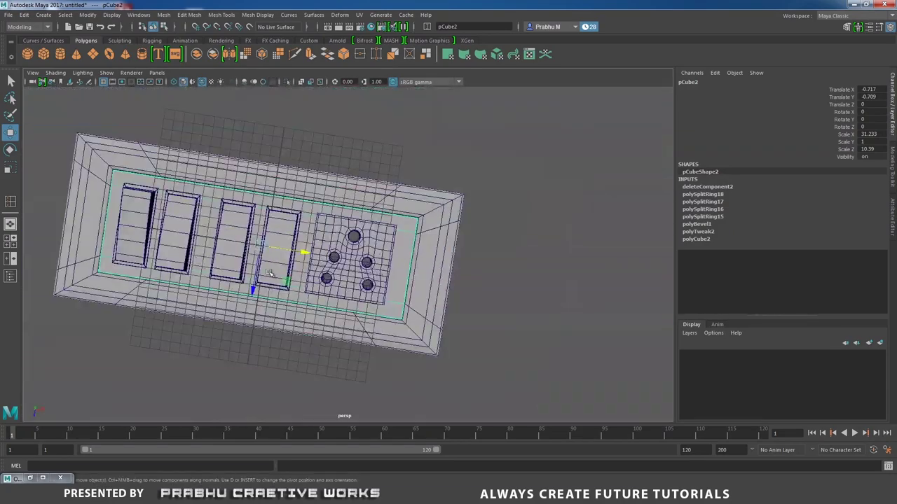
{"action": "middle_click_drag", "start_coordinate": [320, 284], "coordinate": [374, 280], "text": "alt"}
{"action": "left_click_drag", "start_coordinate": [375, 280], "coordinate": [347, 253], "text": "alt"}
{"action": "left_click", "coordinate": [395, 169]}
{"action": "right_click_drag", "start_coordinate": [394, 169], "coordinate": [221, 222], "text": "alt"}
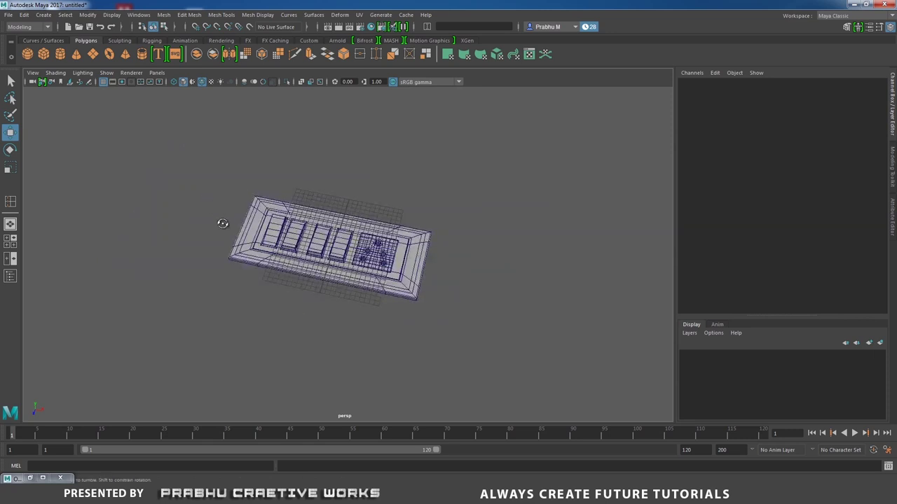
{"action": "left_click_drag", "start_coordinate": [221, 223], "coordinate": [234, 280], "text": "alt"}
{"action": "right_click_drag", "start_coordinate": [234, 280], "coordinate": [321, 299], "text": "alt"}
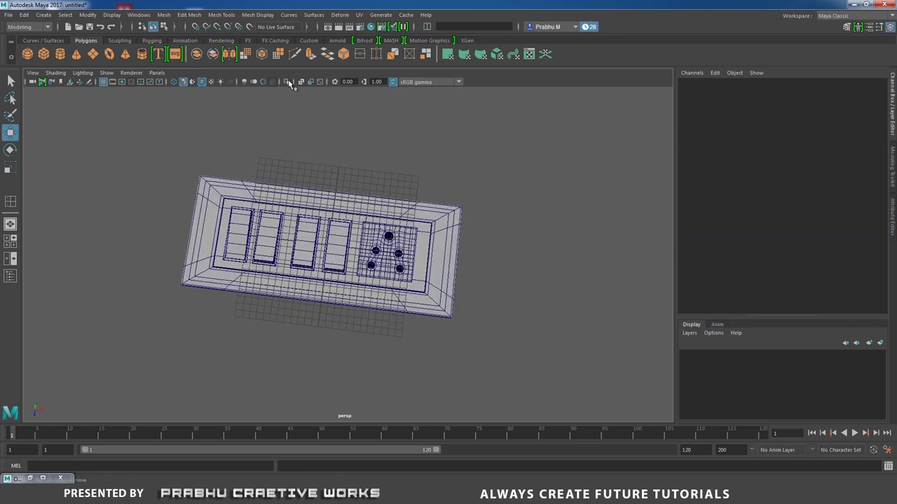
{"action": "left_click", "coordinate": [83, 73]}
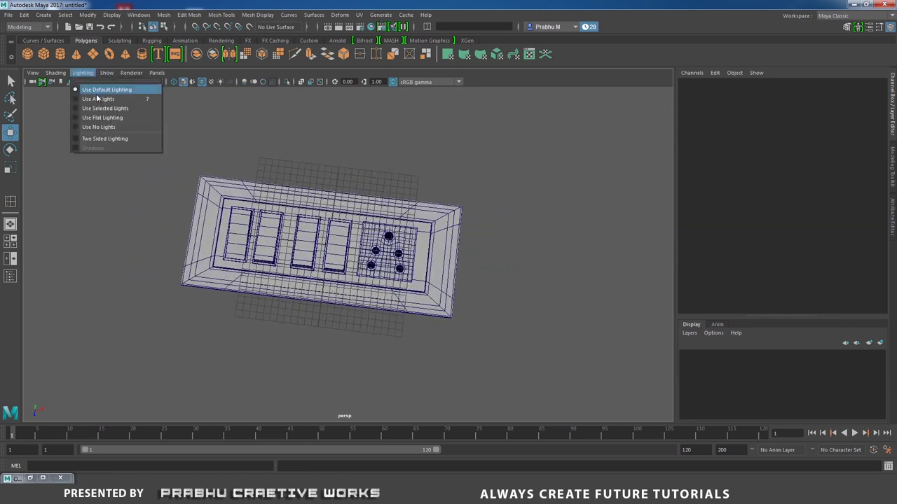
{"action": "left_click", "coordinate": [305, 126]}
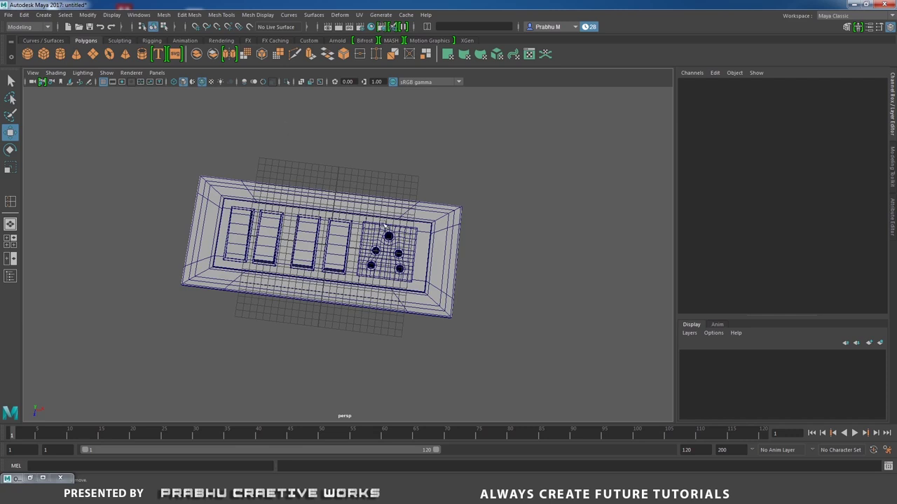
{"action": "left_click_drag", "start_coordinate": [384, 226], "coordinate": [218, 158], "text": "alt"}
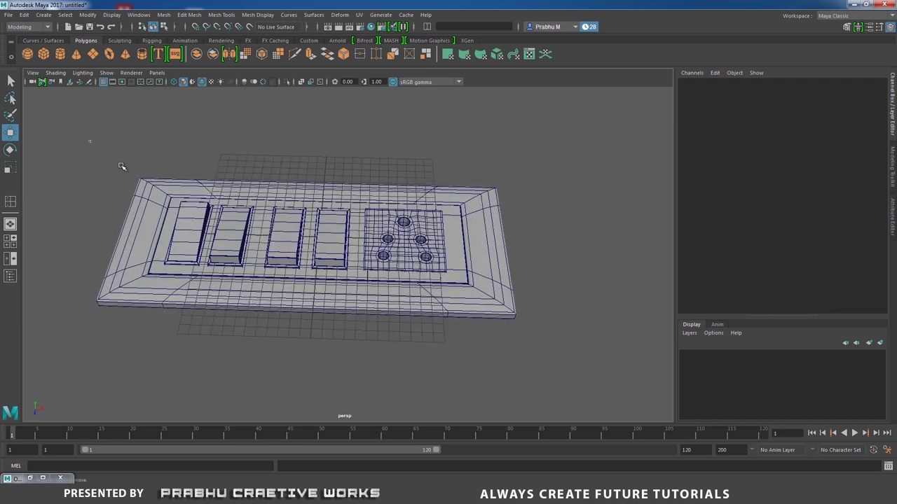
Group all the panel parts and rename the group Switch_box01.
{"action": "left_click_drag", "start_coordinate": [121, 166], "coordinate": [659, 398]}
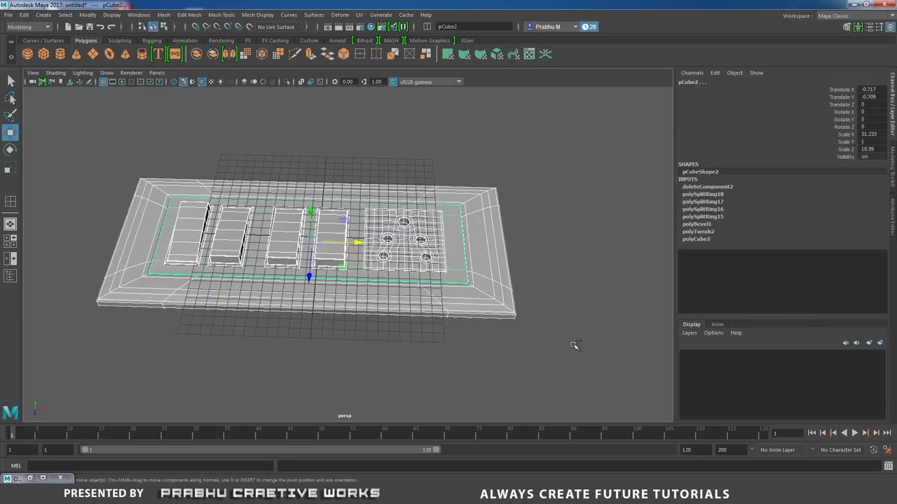
{"action": "key", "text": "ctrl+g"}
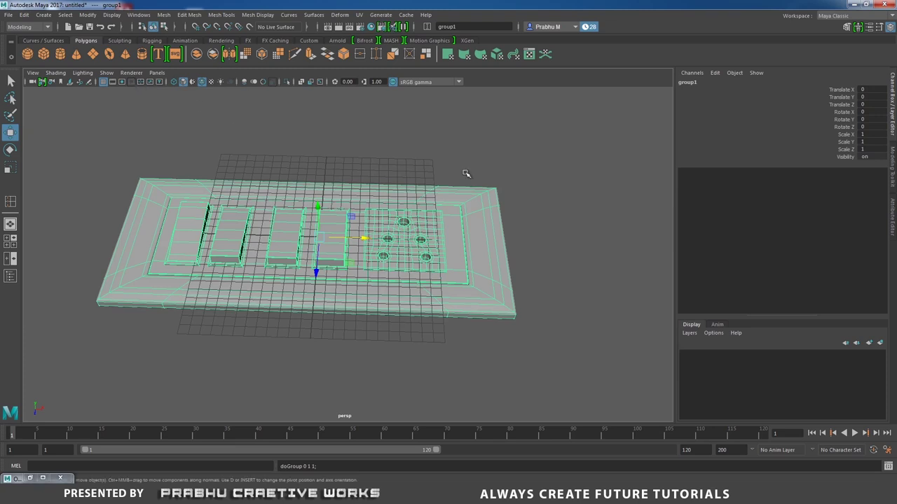
{"action": "double_click", "coordinate": [688, 83]}
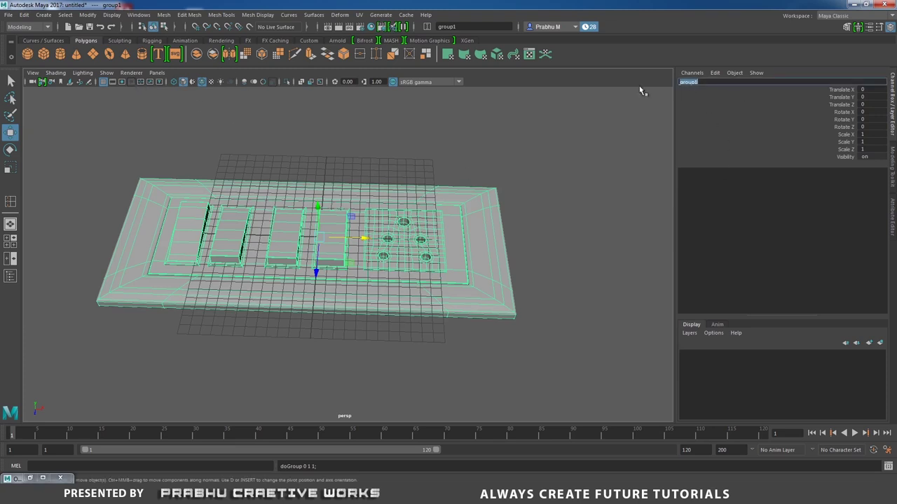
{"action": "type", "text": "Swi"}
{"action": "type", "text": "tch_"}
{"action": "type", "text": " b"}
{"action": "type", "text": "ox01"}
{"action": "key", "text": "Return"}
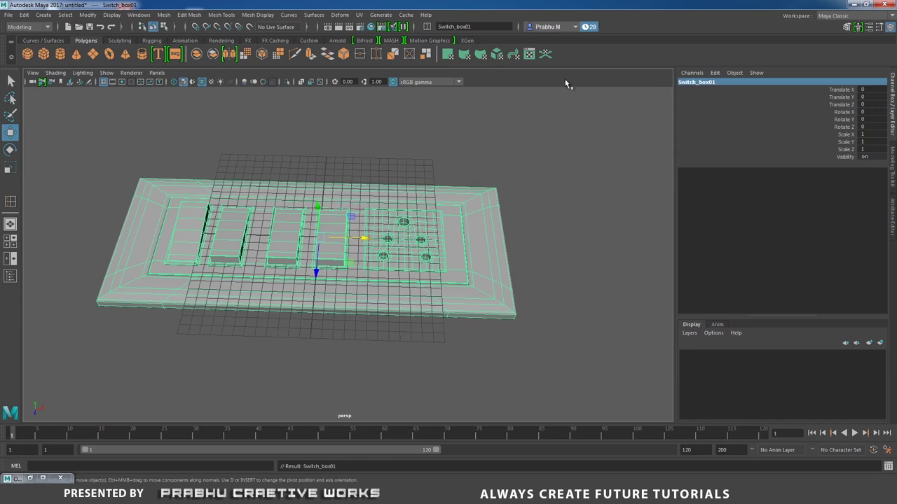
Stand the Switch_box01 group upright by setting its X rotation to 90.
{"action": "left_click_drag", "start_coordinate": [499, 163], "coordinate": [413, 166], "text": "alt"}
{"action": "key", "text": "e"}
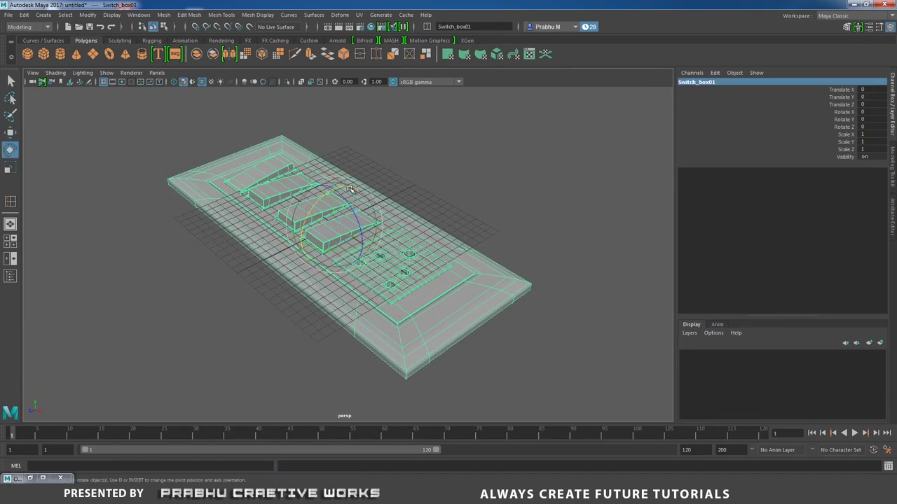
{"action": "left_click_drag", "start_coordinate": [351, 191], "coordinate": [683, 246]}
{"action": "double_click", "coordinate": [868, 112]}
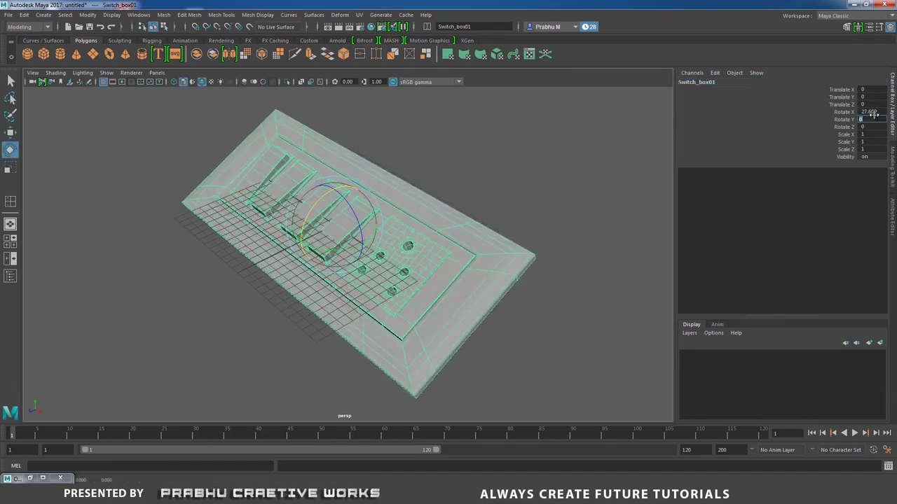
{"action": "type", "text": "90"}
{"action": "key", "text": "Return"}
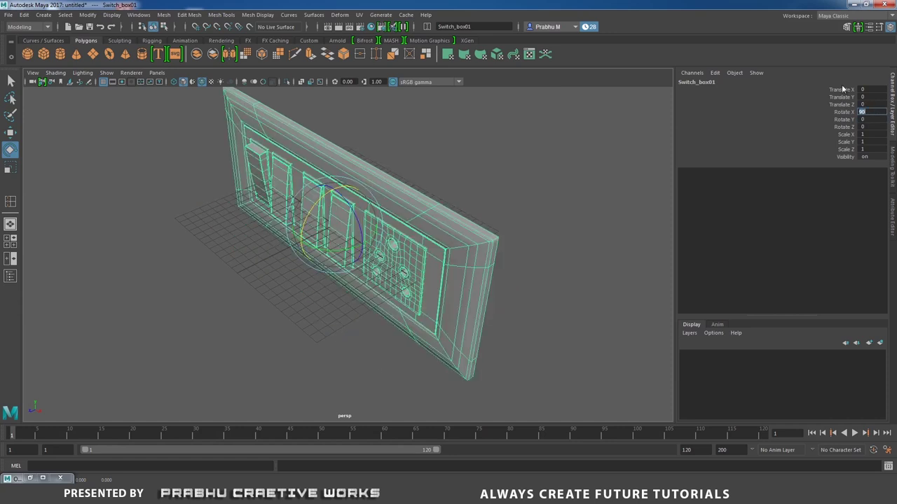
{"action": "left_click_drag", "start_coordinate": [521, 315], "coordinate": [563, 276], "text": "alt"}
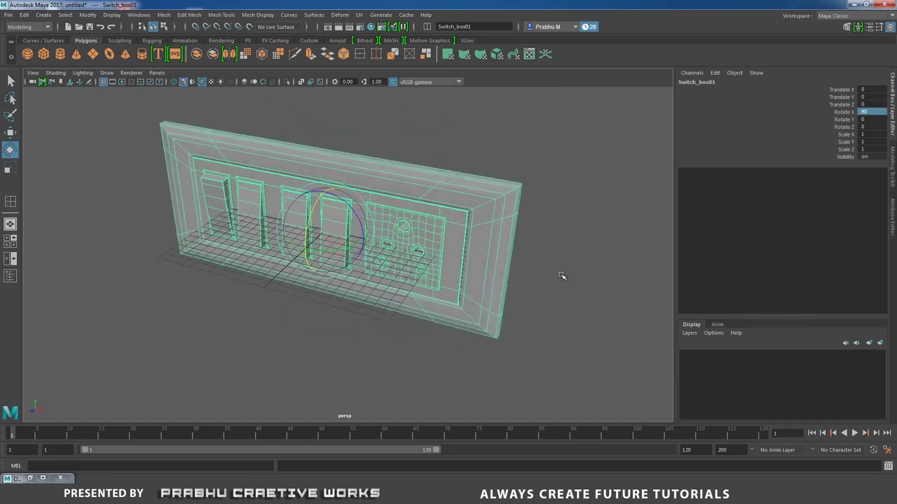
{"action": "left_click", "coordinate": [561, 279]}
{"action": "left_click_drag", "start_coordinate": [456, 298], "coordinate": [539, 298], "text": "alt"}
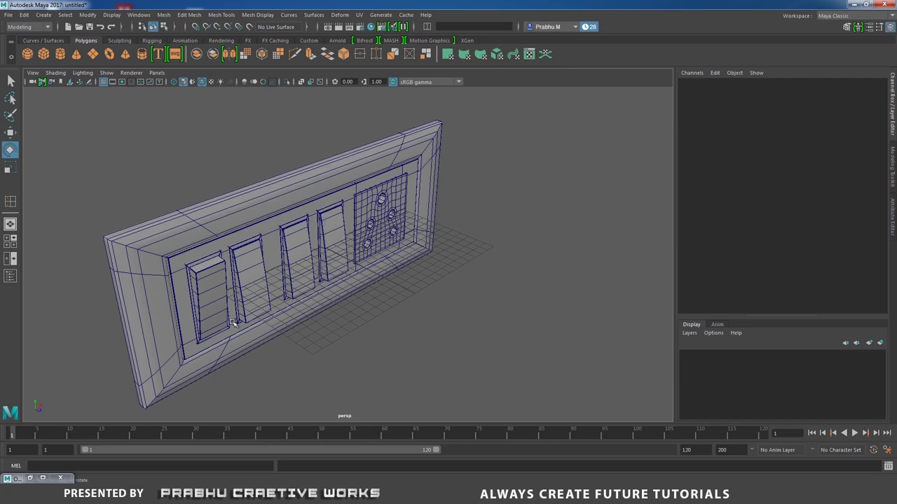
Select the Switch_box01 group from the Outliner and view the upright panel edge-on.
{"action": "left_click", "coordinate": [30, 478]}
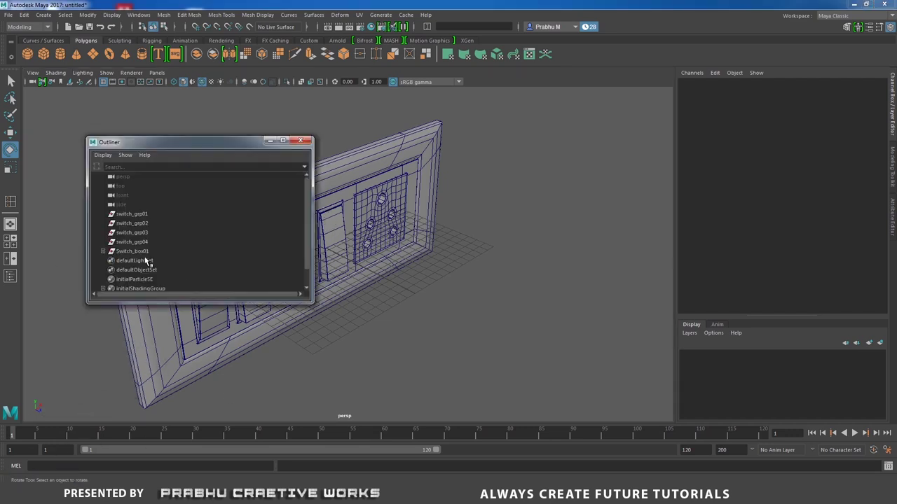
{"action": "left_click", "coordinate": [134, 250]}
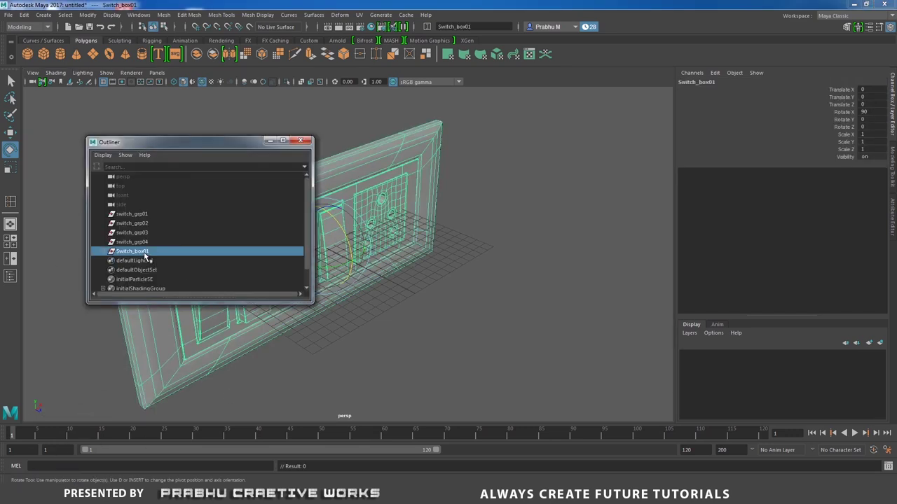
{"action": "left_click", "coordinate": [270, 140]}
{"action": "left_click_drag", "start_coordinate": [455, 324], "coordinate": [424, 338], "text": "alt"}
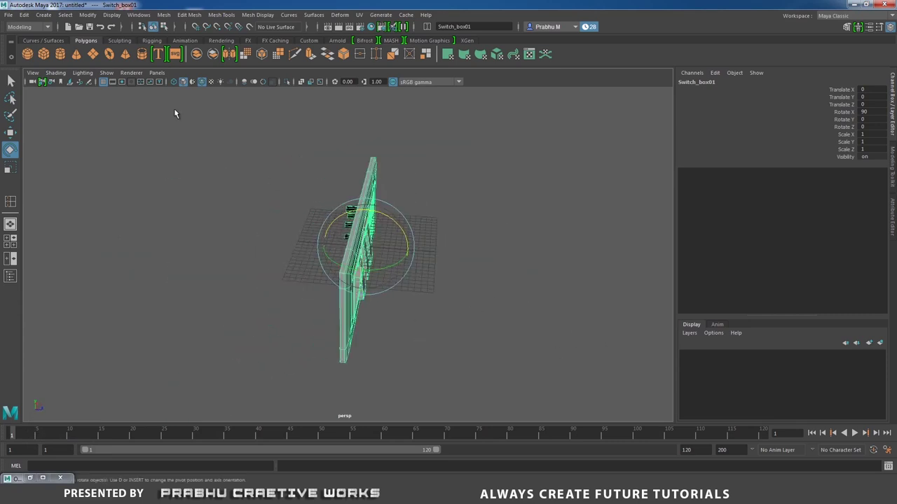
Create a polygon plane at the origin and scale it uniformly to about 63.9.
{"action": "left_click", "coordinate": [93, 56]}
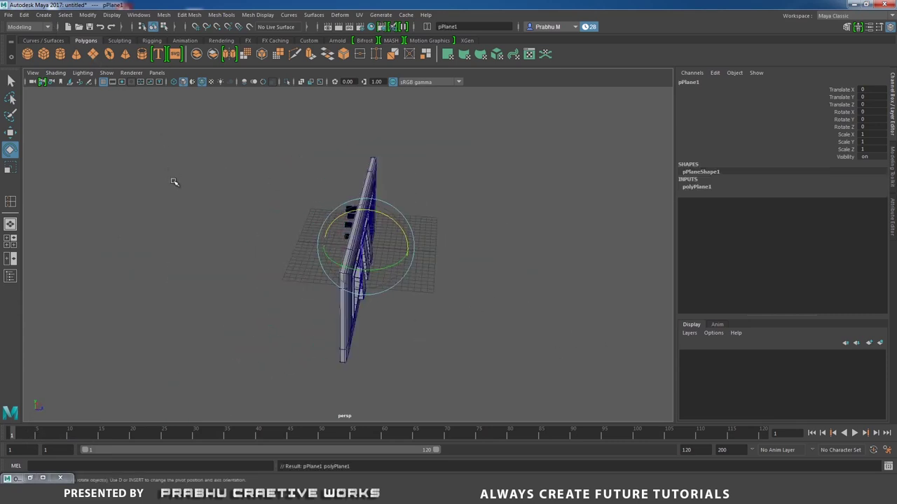
{"action": "key", "text": "r"}
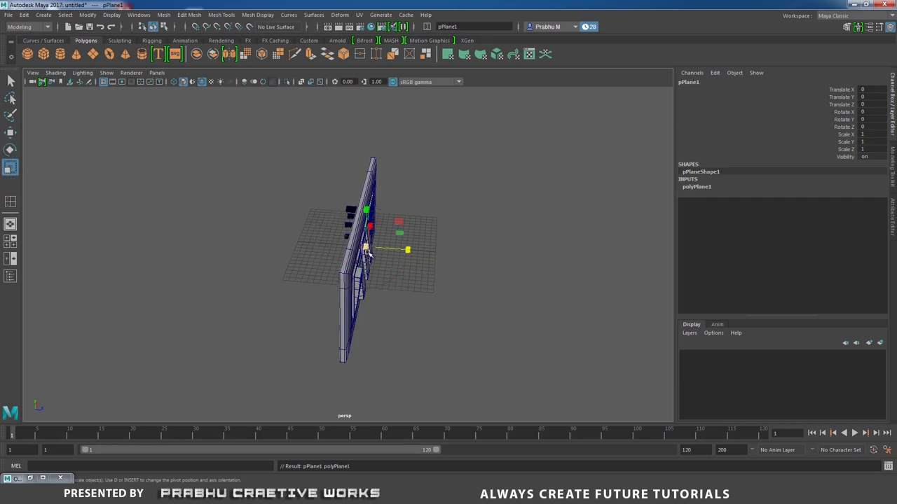
{"action": "left_click_drag", "start_coordinate": [365, 246], "coordinate": [469, 202]}
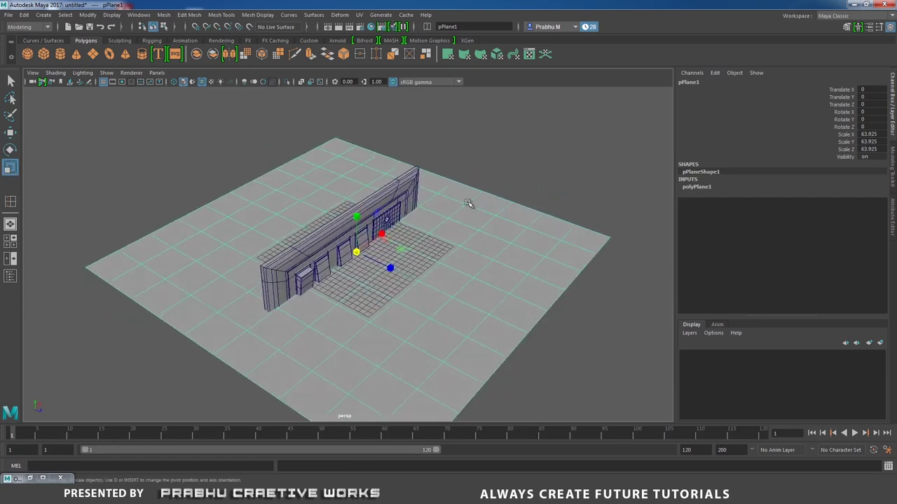
Stand the new plane upright as a wall by setting its X rotation to 90.
{"action": "key", "text": "e"}
{"action": "left_click_drag", "start_coordinate": [381, 238], "coordinate": [683, 229]}
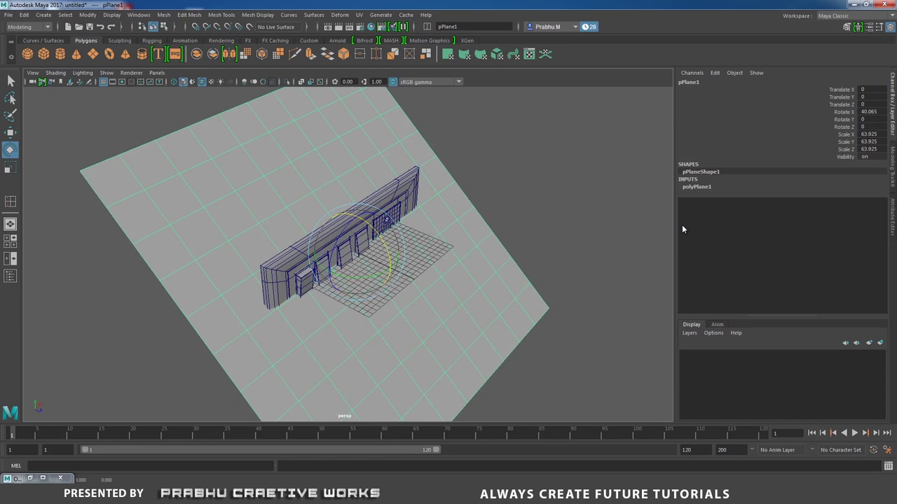
{"action": "left_click", "coordinate": [861, 112]}
{"action": "key", "text": "Return"}
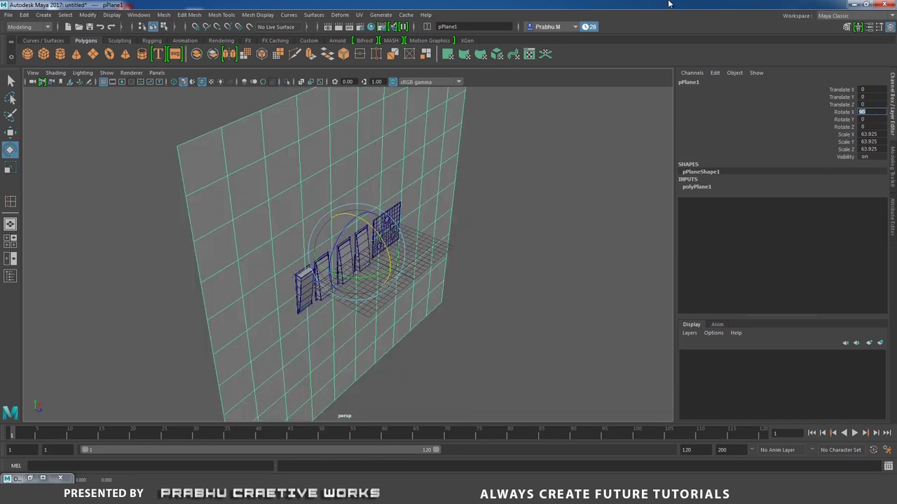
Place the wall plane just behind the switch panel at about -1.02 in Z and enlarge it uniformly to about 169.7.
{"action": "left_click_drag", "start_coordinate": [175, 155], "coordinate": [194, 160], "text": "alt"}
{"action": "key", "text": "w"}
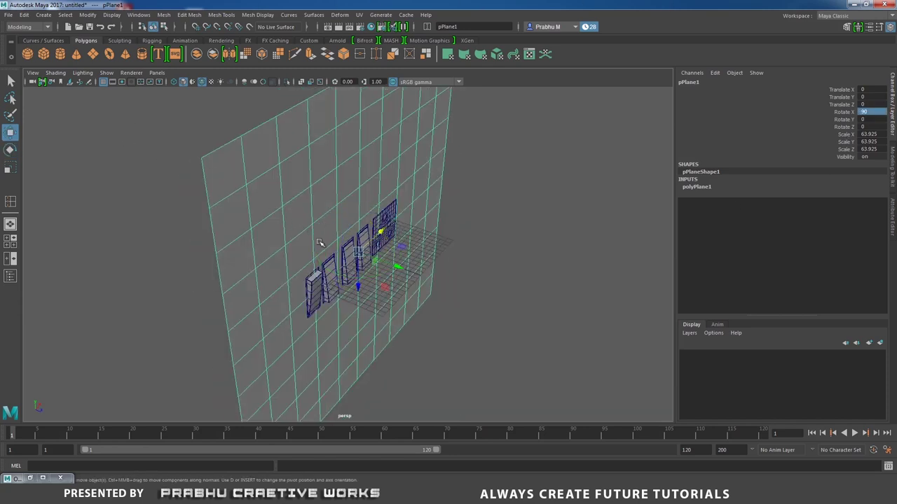
{"action": "left_click_drag", "start_coordinate": [399, 266], "coordinate": [576, 184]}
{"action": "key", "text": "r"}
{"action": "left_click_drag", "start_coordinate": [310, 244], "coordinate": [470, 269], "text": "alt"}
{"action": "key", "text": "w"}
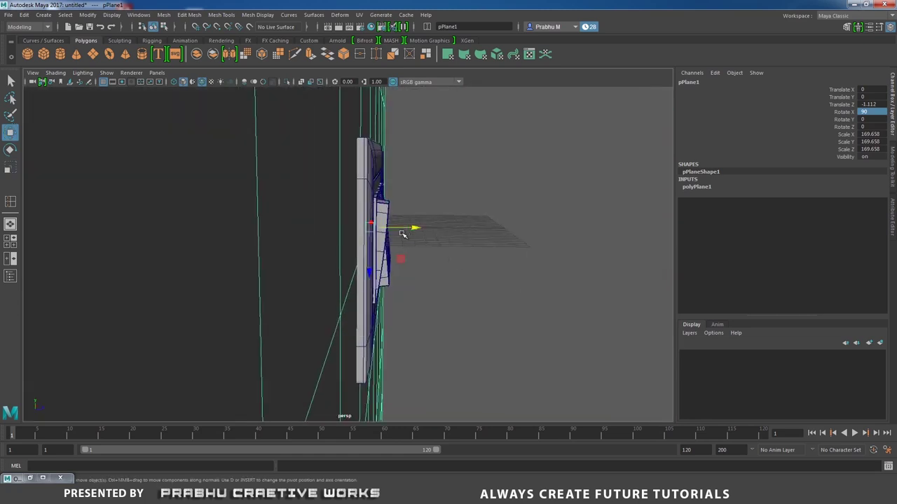
{"action": "left_click_drag", "start_coordinate": [416, 225], "coordinate": [288, 258]}
{"action": "middle_click_drag", "start_coordinate": [288, 258], "coordinate": [362, 263], "text": "alt"}
{"action": "left_click_drag", "start_coordinate": [363, 263], "coordinate": [455, 256], "text": "alt"}
{"action": "right_click_drag", "start_coordinate": [455, 256], "coordinate": [272, 246], "text": "alt"}
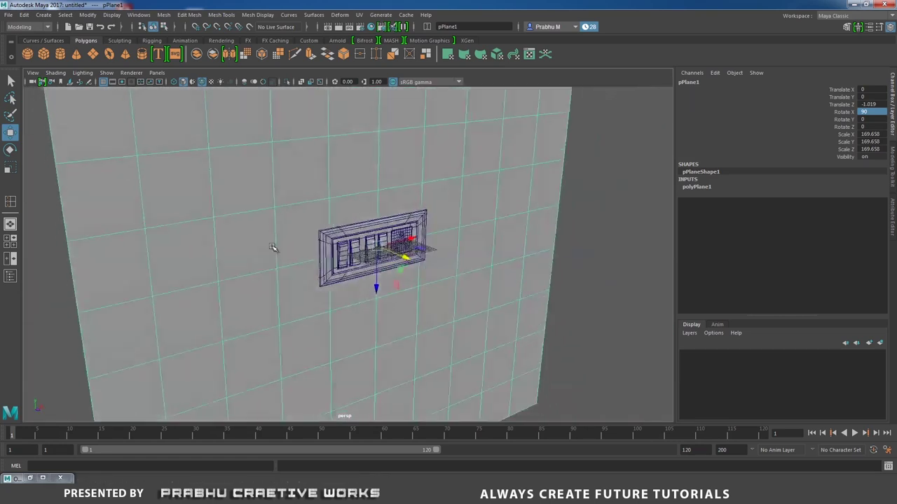
{"action": "left_click_drag", "start_coordinate": [272, 247], "coordinate": [277, 246], "text": "alt"}
Reduce the wall plane's width and height subdivisions to 1.
{"action": "left_click", "coordinate": [706, 187]}
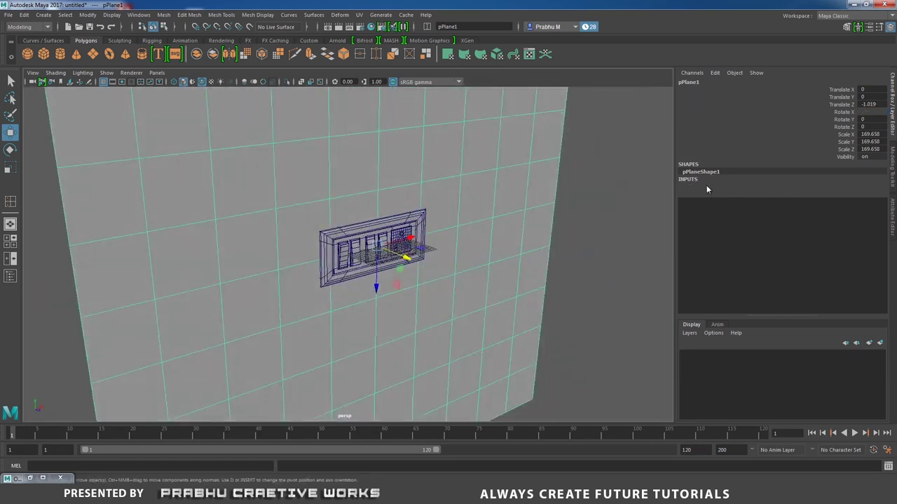
{"action": "left_click_drag", "start_coordinate": [859, 209], "coordinate": [858, 217]}
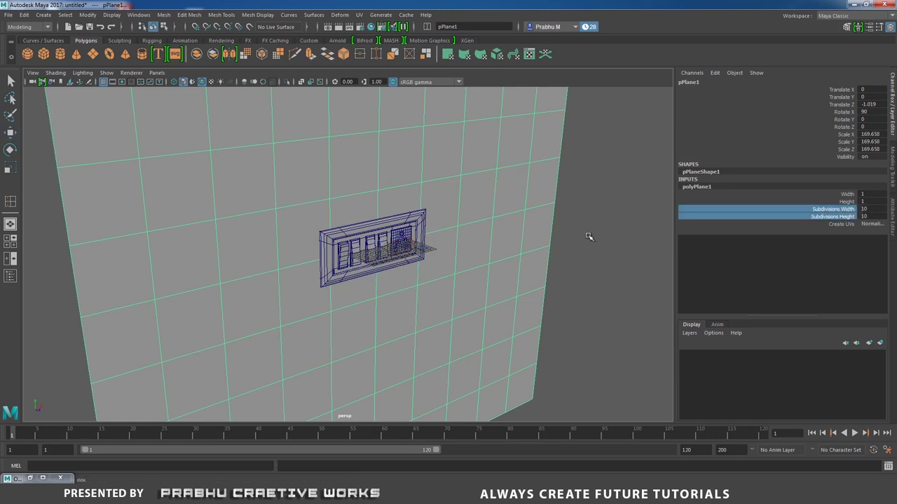
{"action": "middle_click_drag", "start_coordinate": [605, 232], "coordinate": [468, 234]}
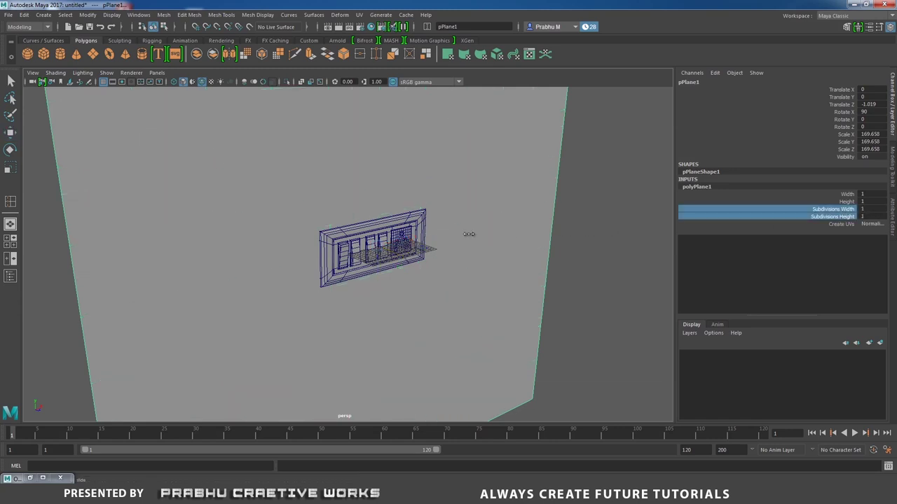
{"action": "left_click", "coordinate": [590, 236]}
Examine the switch panel against the wall plane from several angles and close up.
{"action": "left_click", "coordinate": [520, 206]}
{"action": "left_click_drag", "start_coordinate": [522, 216], "coordinate": [483, 233], "text": "alt"}
{"action": "right_click_drag", "start_coordinate": [483, 233], "coordinate": [431, 217], "text": "alt"}
{"action": "left_click_drag", "start_coordinate": [431, 217], "coordinate": [224, 368], "text": "alt"}
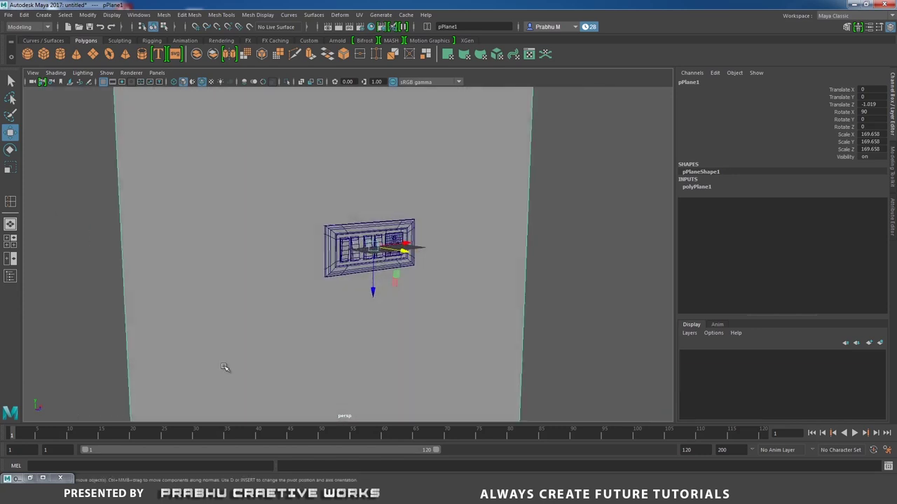
{"action": "left_click_drag", "start_coordinate": [454, 264], "coordinate": [506, 273], "text": "alt"}
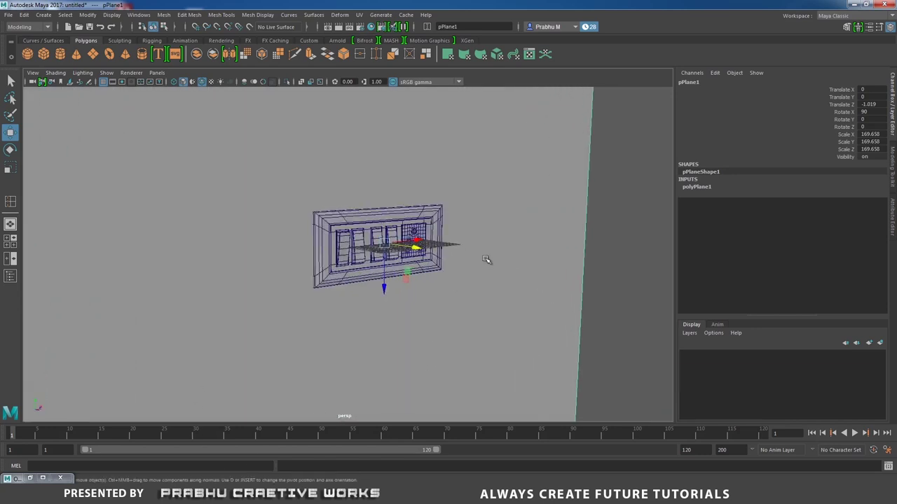
{"action": "right_click_drag", "start_coordinate": [507, 274], "coordinate": [699, 324], "text": "alt"}
{"action": "scroll", "coordinate": [538, 256], "scroll_direction": "up", "scroll_amount": 2}
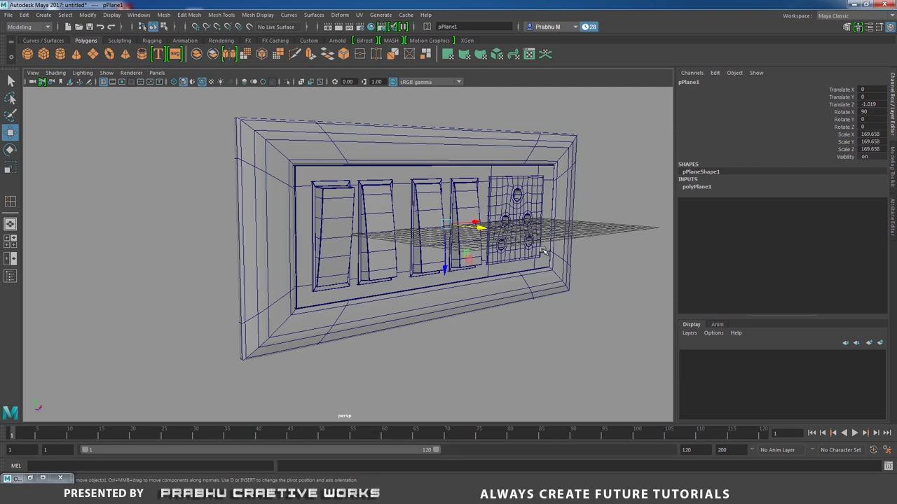
{"action": "left_click_drag", "start_coordinate": [537, 252], "coordinate": [541, 260], "text": "alt"}
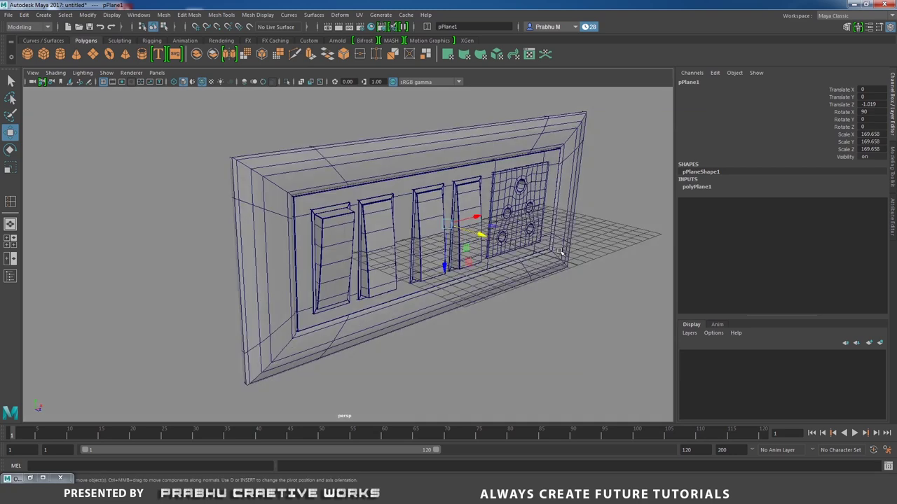
Hide the ground grid in the perspective view and frame the whole wall plane with the switch panel.
{"action": "left_click", "coordinate": [105, 82]}
{"action": "right_click_drag", "start_coordinate": [591, 239], "coordinate": [238, 204], "text": "alt"}
{"action": "left_click_drag", "start_coordinate": [238, 204], "coordinate": [222, 173], "text": "alt"}
{"action": "left_click", "coordinate": [605, 229]}
{"action": "left_click_drag", "start_coordinate": [595, 228], "coordinate": [539, 227], "text": "alt"}
{"action": "left_click", "coordinate": [483, 216]}
{"action": "left_click_drag", "start_coordinate": [444, 220], "coordinate": [516, 236], "text": "alt"}
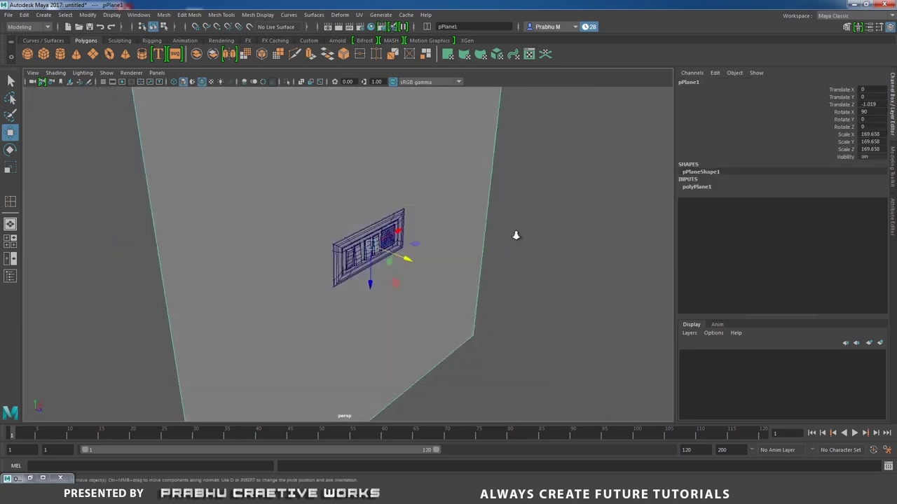
{"action": "right_click_drag", "start_coordinate": [516, 235], "coordinate": [300, 190], "text": "alt"}
{"action": "left_click_drag", "start_coordinate": [300, 190], "coordinate": [296, 183], "text": "alt"}
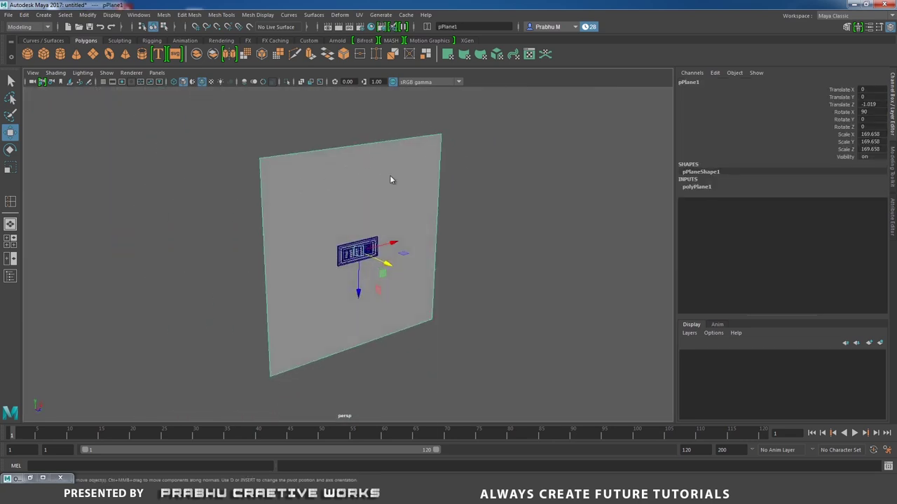
{"action": "right_click_drag", "start_coordinate": [390, 180], "coordinate": [390, 415]}
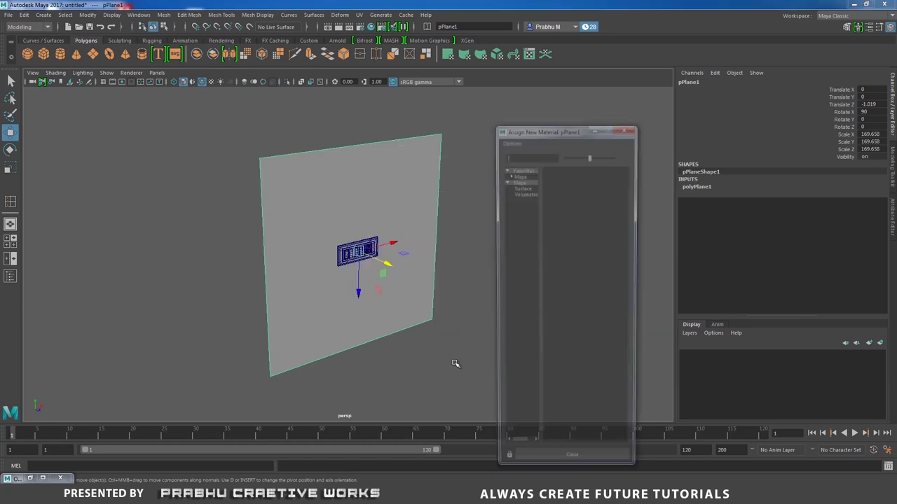
{"action": "left_click", "coordinate": [521, 182]}
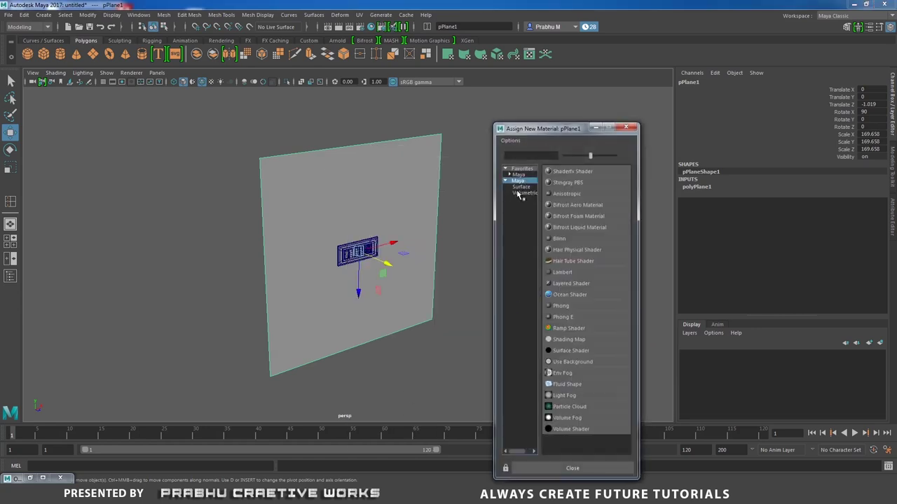
{"action": "left_click", "coordinate": [625, 127]}
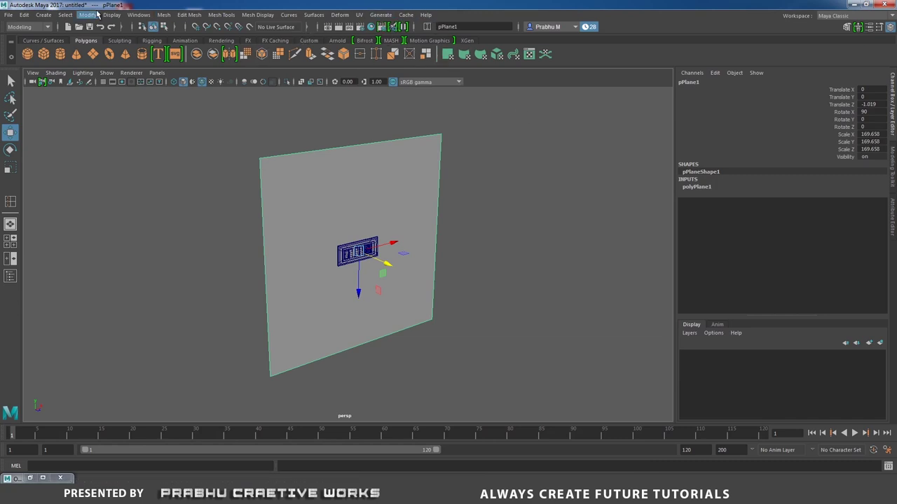
Load the Arnold plug-in mtoa.mll by enabling its Auto load option in the Plug-in Manager.
{"action": "left_click", "coordinate": [138, 15]}
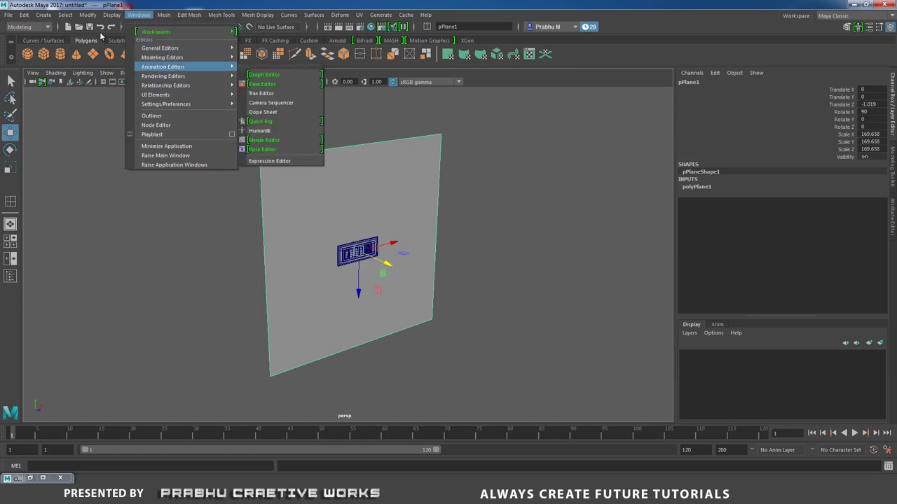
{"action": "mouse_move", "coordinate": [155, 106]}
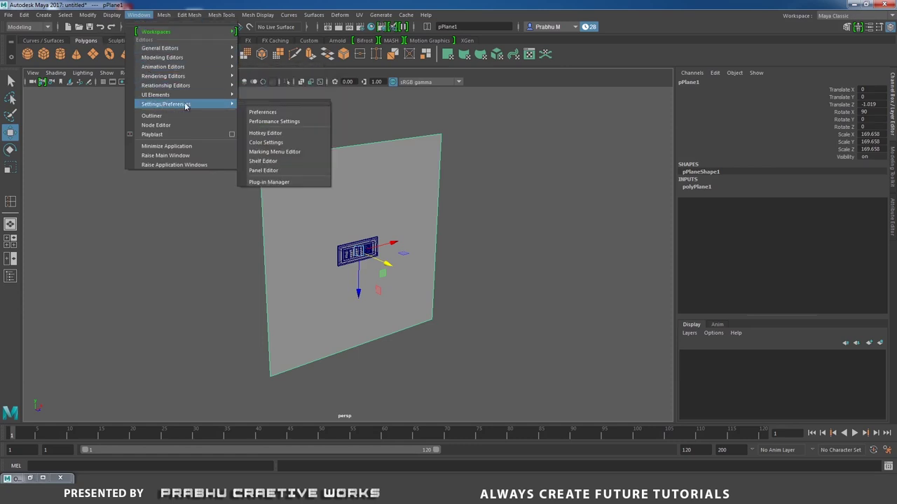
{"action": "left_click", "coordinate": [280, 185]}
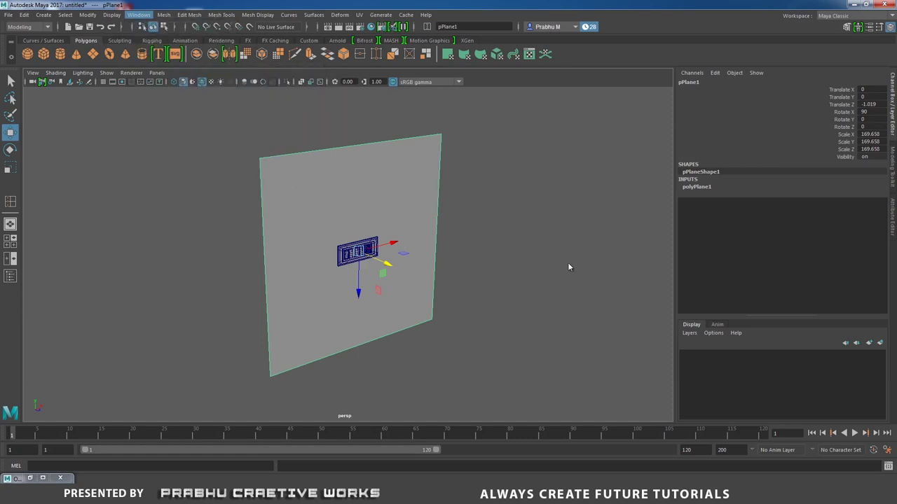
{"action": "scroll", "coordinate": [464, 285], "scroll_direction": "down", "scroll_amount": 2}
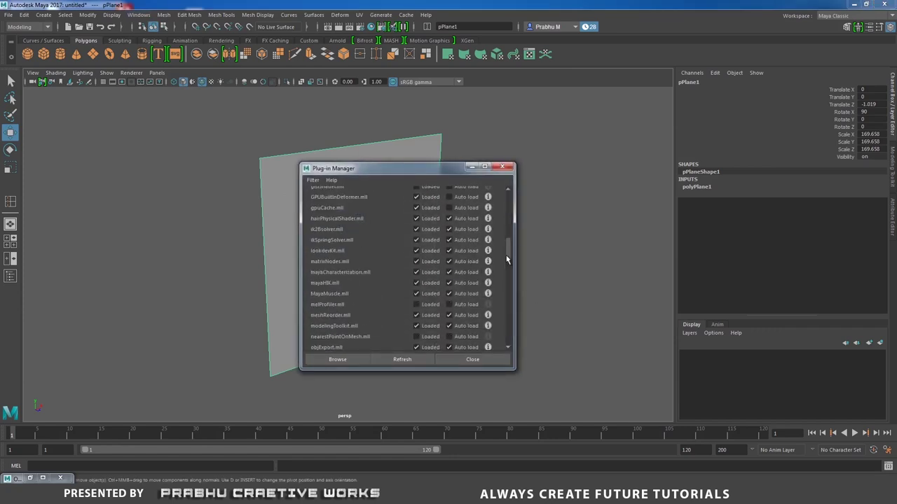
{"action": "left_click_drag", "start_coordinate": [508, 260], "coordinate": [512, 338]}
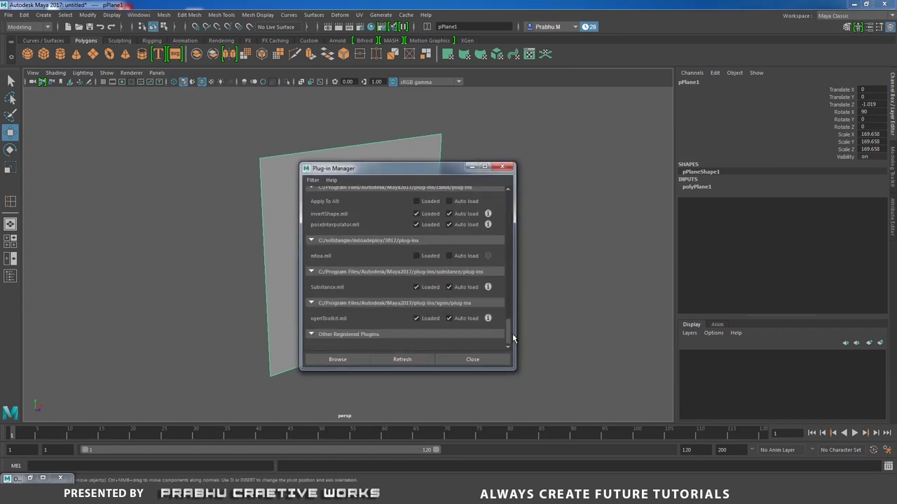
{"action": "left_click", "coordinate": [451, 256]}
{"action": "left_click", "coordinate": [473, 359]}
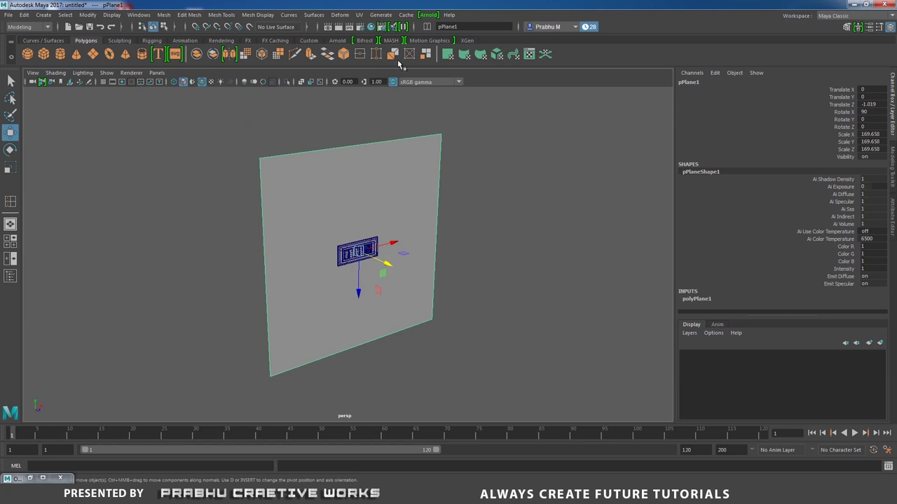
Assign a new Arnold aiStandard material to the wall plane.
{"action": "scroll", "coordinate": [464, 241], "scroll_direction": "up", "scroll_amount": 4}
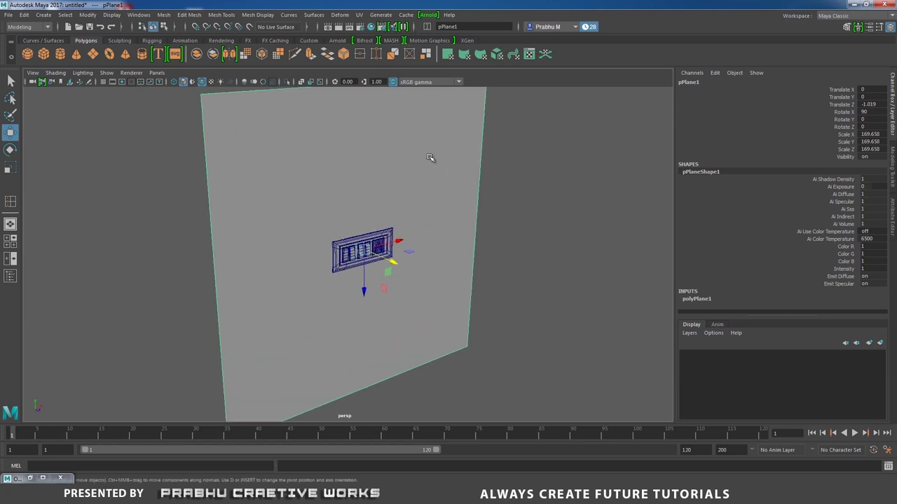
{"action": "right_click_drag", "start_coordinate": [433, 163], "coordinate": [438, 403]}
{"action": "left_click", "coordinate": [520, 200]}
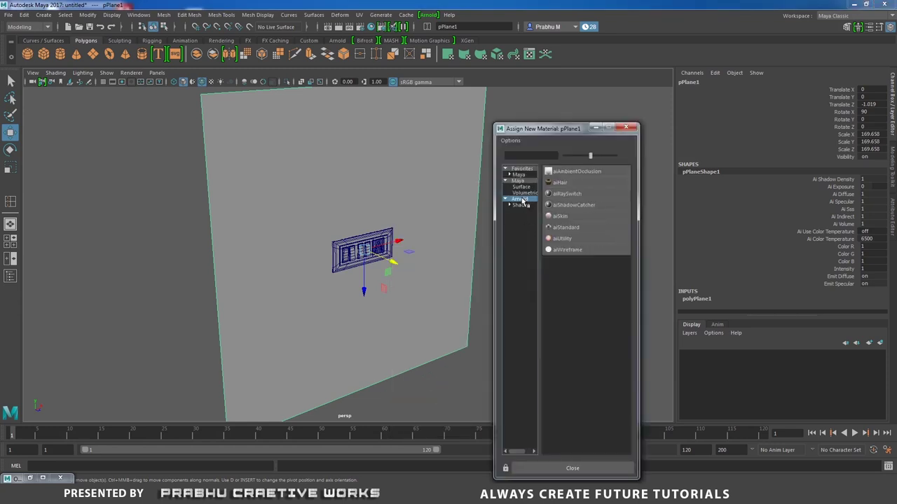
{"action": "left_click", "coordinate": [567, 228]}
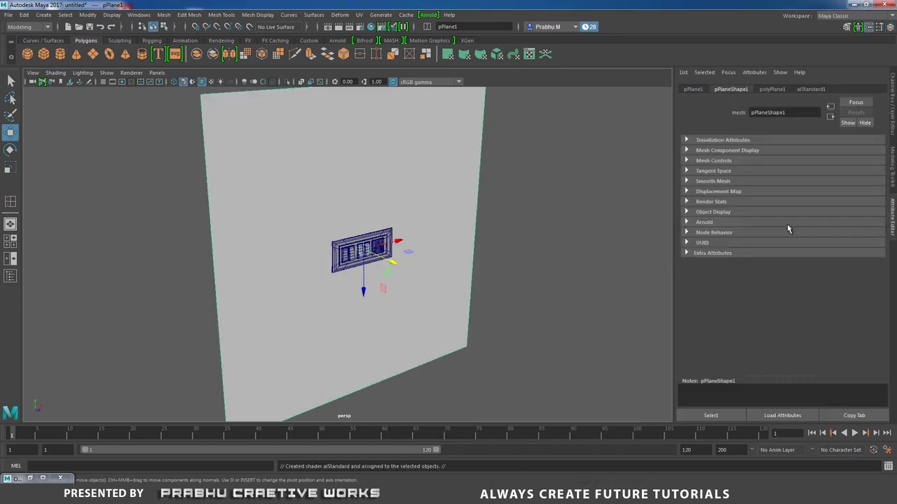
Look through the attributes of the wall plane's aiStandard1 material.
{"action": "left_click", "coordinate": [813, 89]}
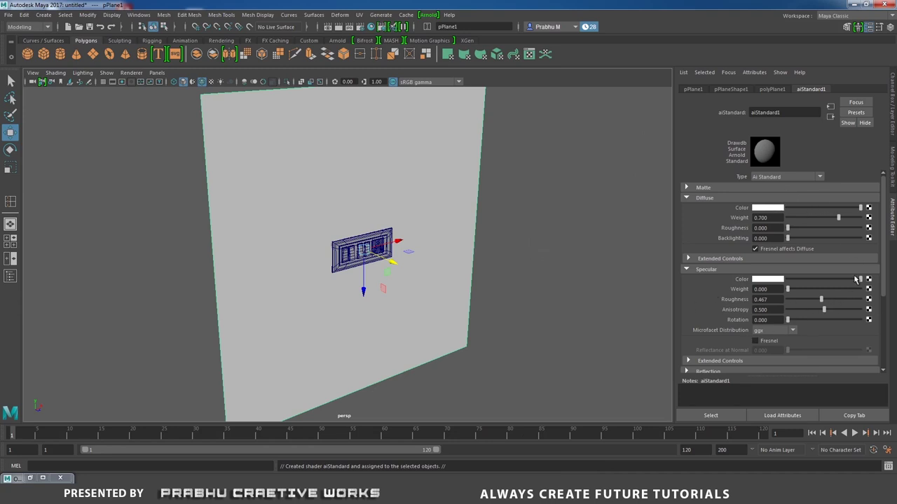
{"action": "left_click_drag", "start_coordinate": [884, 261], "coordinate": [885, 345]}
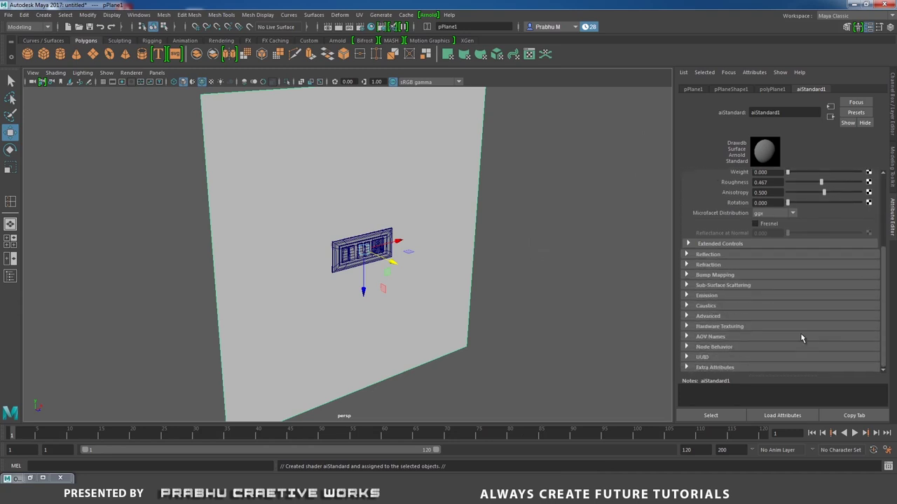
{"action": "scroll", "coordinate": [797, 132], "scroll_direction": "up", "scroll_amount": 5}
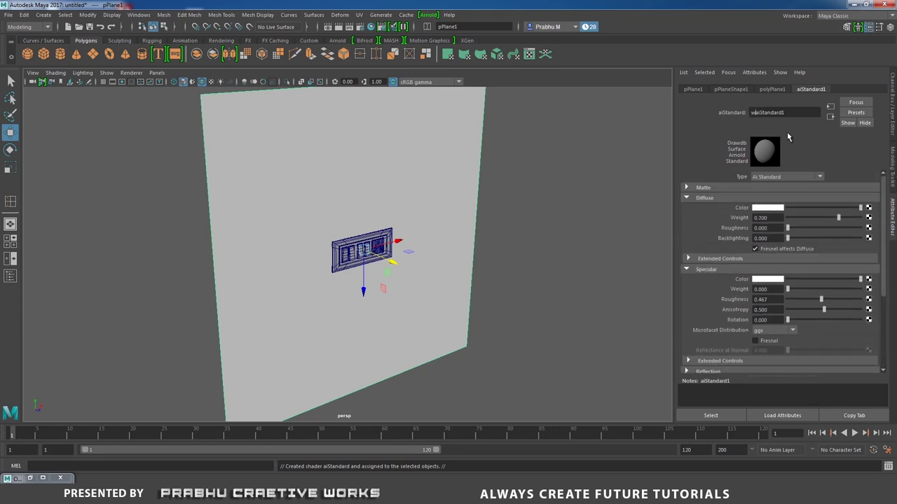
Rename the wall plane's material as wall_aiStandard1 and connect a Fractal texture to its bump mapping.
{"action": "type", "text": "all_"}
{"action": "key", "text": "Return"}
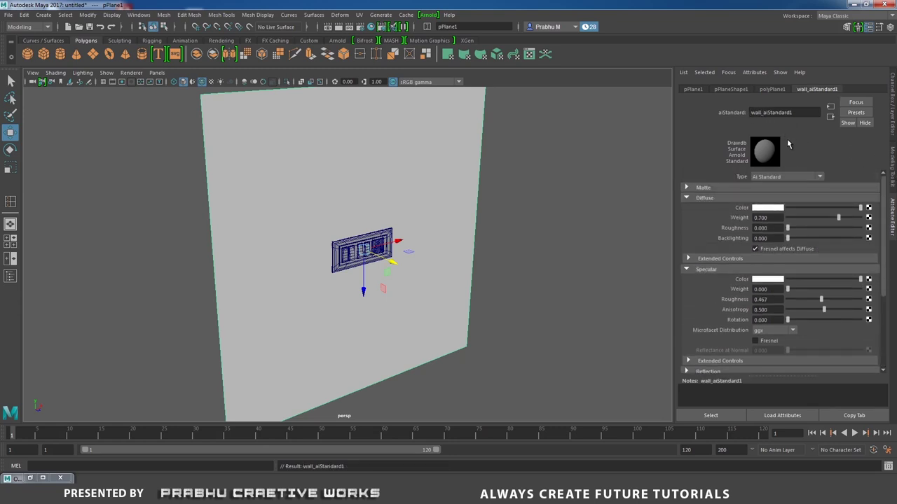
{"action": "left_click_drag", "start_coordinate": [881, 231], "coordinate": [891, 344]}
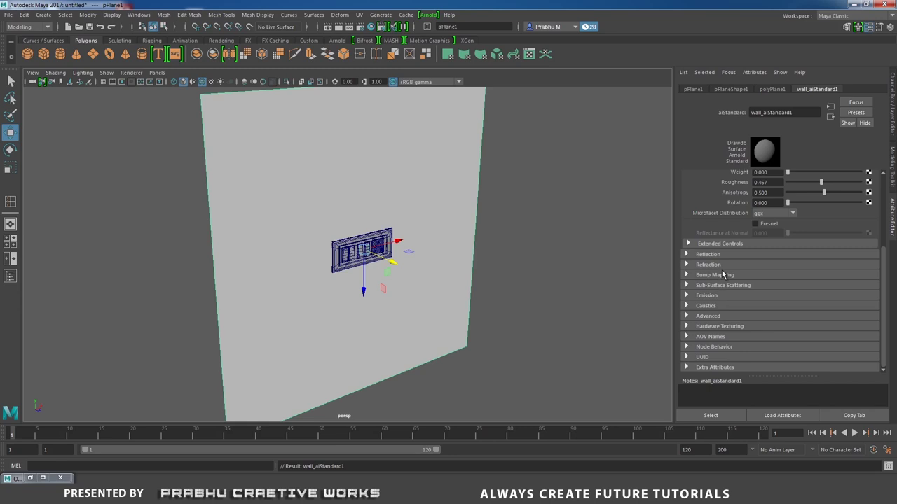
{"action": "scroll", "coordinate": [728, 294], "scroll_direction": "up", "scroll_amount": 3}
{"action": "scroll", "coordinate": [729, 293], "scroll_direction": "down", "scroll_amount": 2}
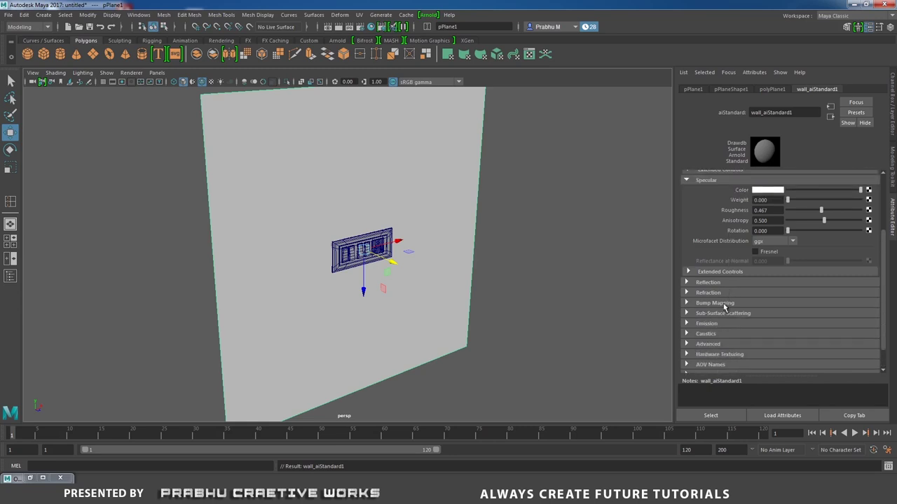
{"action": "left_click", "coordinate": [714, 303]}
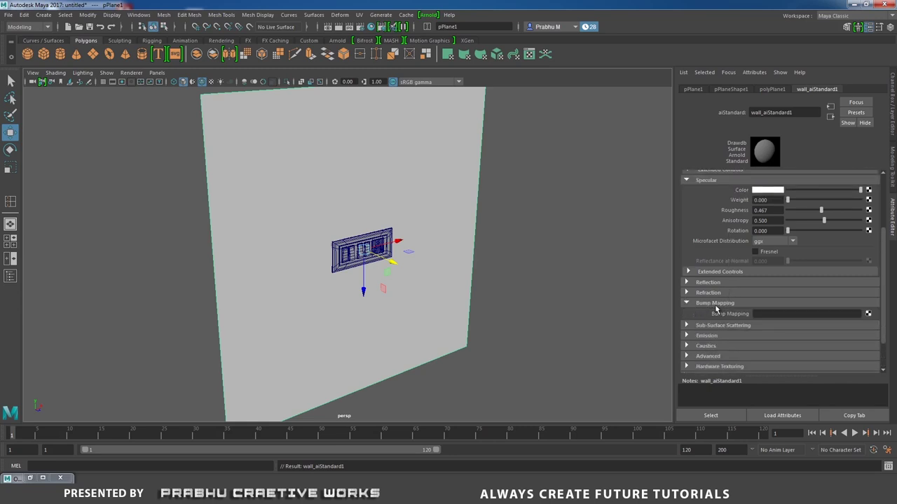
{"action": "left_click", "coordinate": [868, 314]}
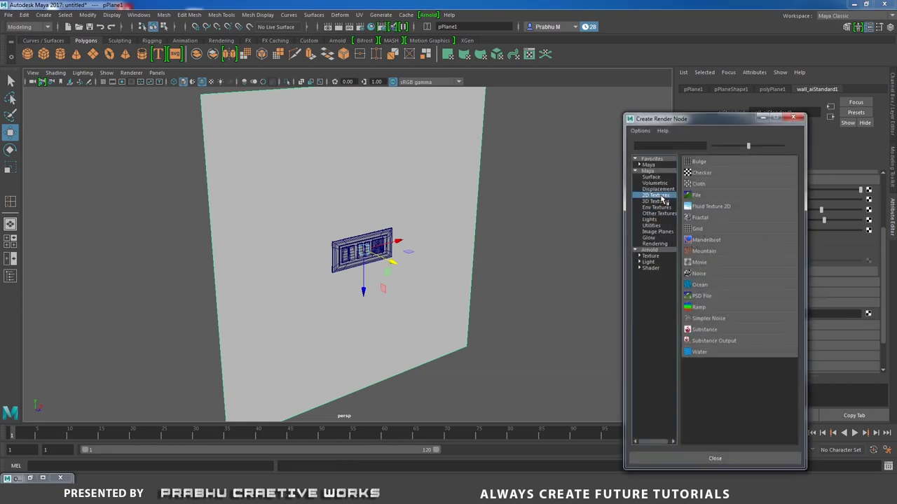
{"action": "left_click", "coordinate": [700, 219]}
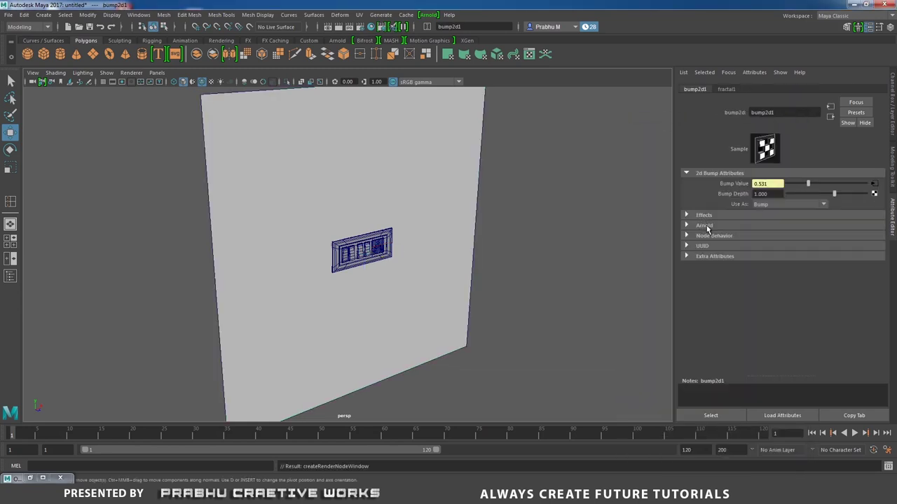
Set the bump depth of the wall's fractal bump node to 0.1.
{"action": "left_click", "coordinate": [778, 194]}
{"action": "type", "text": "0.1"}
{"action": "key", "text": "Return"}
Select all parts of the switch panel in the perspective view and assign them a new Arnold aiStandard material.
{"action": "left_click_drag", "start_coordinate": [500, 254], "coordinate": [531, 272], "text": "alt"}
{"action": "right_click_drag", "start_coordinate": [531, 272], "coordinate": [553, 280], "text": "alt"}
{"action": "left_click_drag", "start_coordinate": [483, 245], "coordinate": [535, 274], "text": "alt"}
{"action": "right_click_drag", "start_coordinate": [535, 274], "coordinate": [593, 288], "text": "alt"}
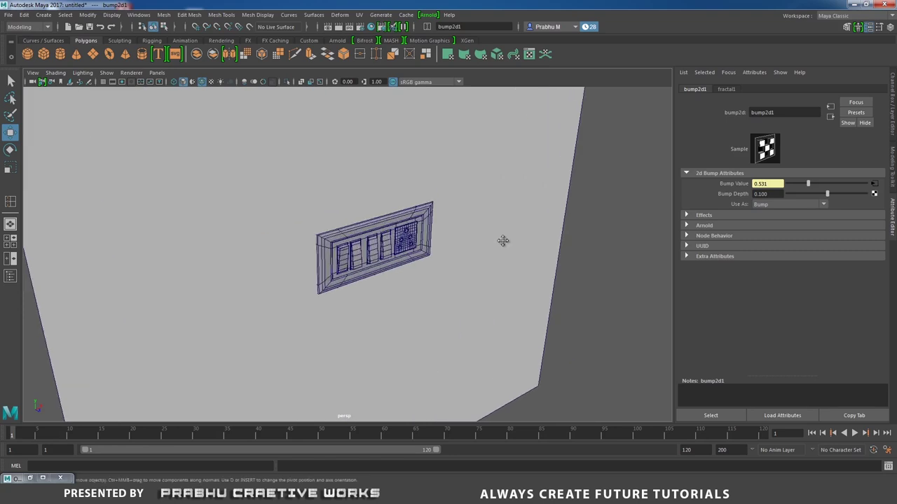
{"action": "right_click_drag", "start_coordinate": [503, 240], "coordinate": [591, 299], "text": "alt"}
{"action": "left_click_drag", "start_coordinate": [371, 260], "coordinate": [344, 229], "text": "alt"}
{"action": "left_click_drag", "start_coordinate": [228, 164], "coordinate": [615, 364]}
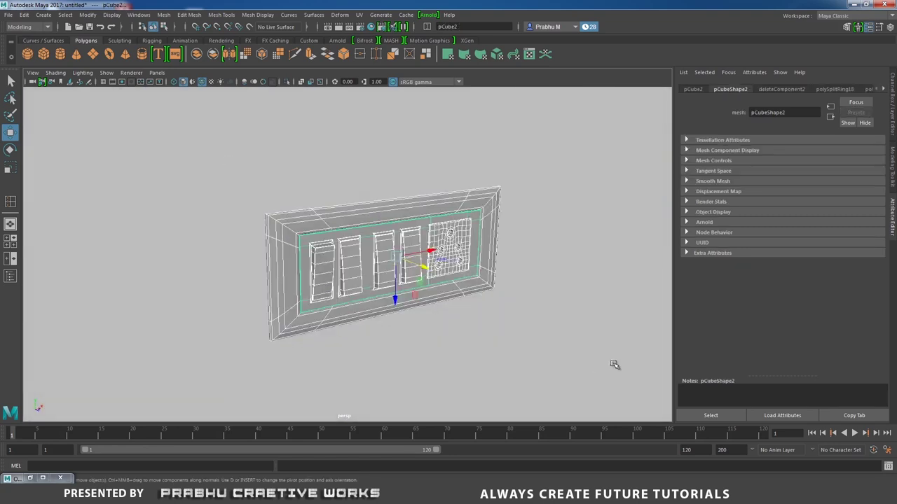
{"action": "right_click_drag", "start_coordinate": [615, 364], "coordinate": [393, 347], "text": "alt"}
{"action": "left_click_drag", "start_coordinate": [540, 286], "coordinate": [637, 344], "text": "alt"}
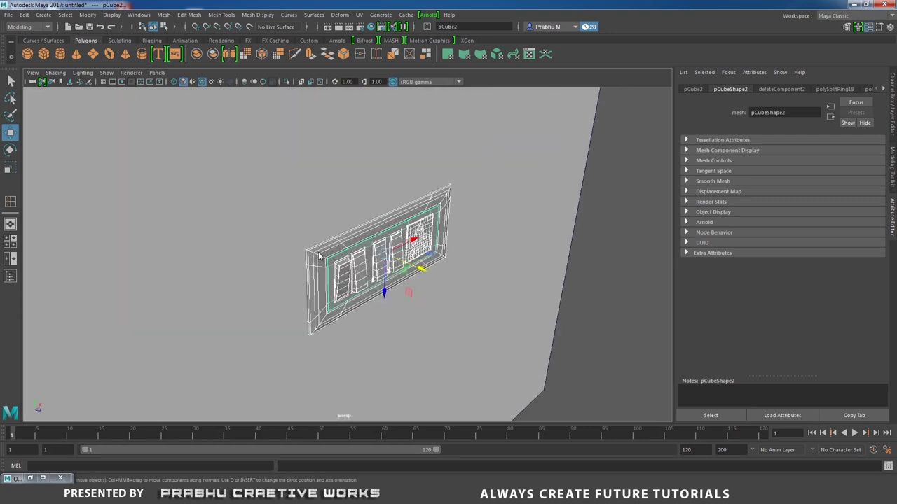
{"action": "right_click_drag", "start_coordinate": [318, 226], "coordinate": [309, 466]}
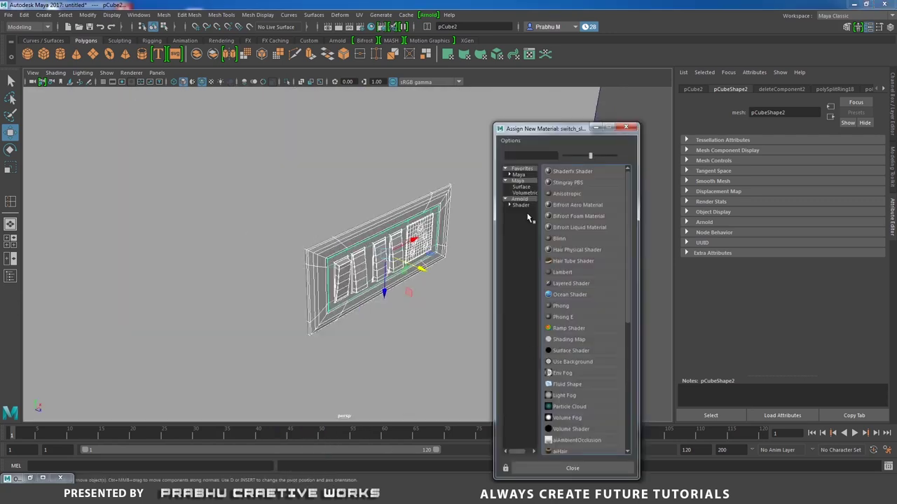
{"action": "left_click", "coordinate": [519, 200]}
{"action": "left_click", "coordinate": [573, 229]}
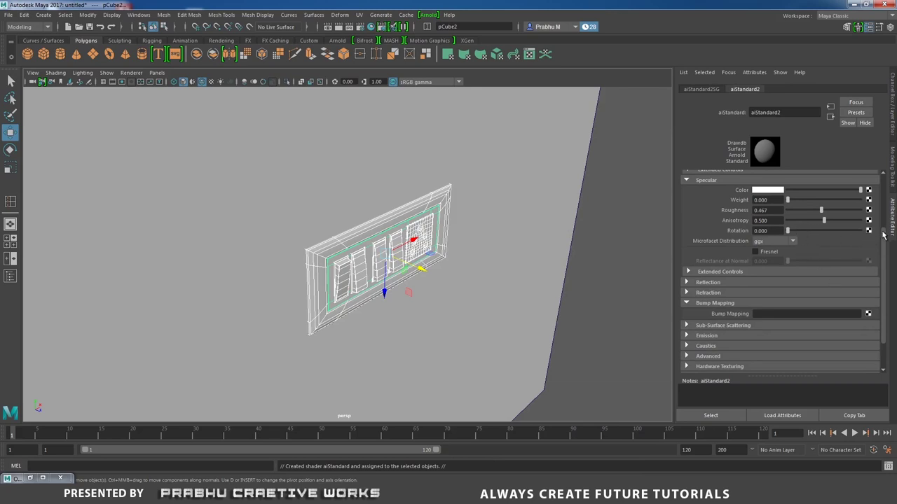
Set the switch panel material's specular weight to 1 and its specular roughness to 0.5, then clear the selection.
{"action": "left_click_drag", "start_coordinate": [883, 251], "coordinate": [894, 189]}
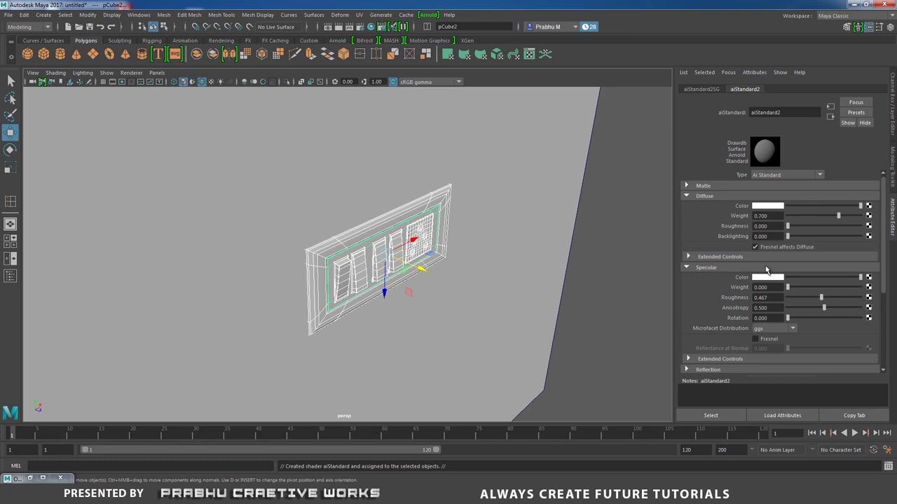
{"action": "left_click_drag", "start_coordinate": [788, 288], "coordinate": [868, 295]}
{"action": "left_click_drag", "start_coordinate": [776, 297], "coordinate": [747, 298]}
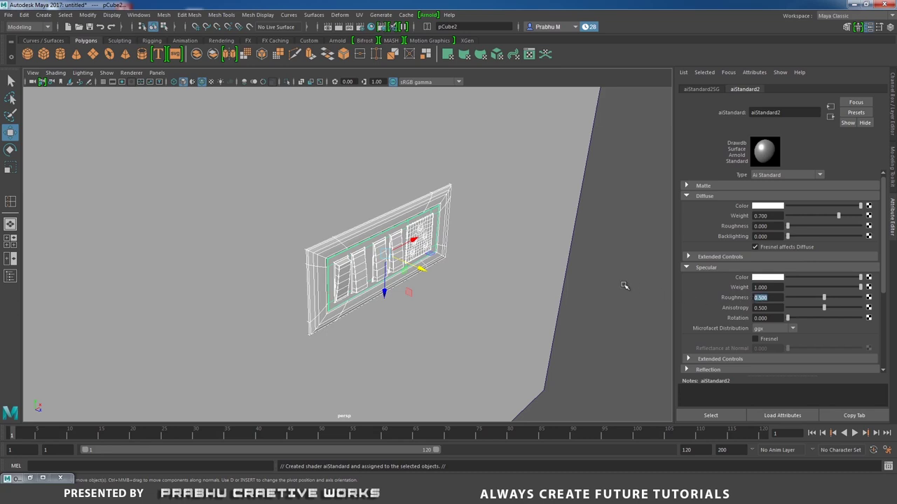
{"action": "left_click", "coordinate": [635, 310]}
Frame the whole scene and add an Arnold Skydome Light.
{"action": "key", "text": "a"}
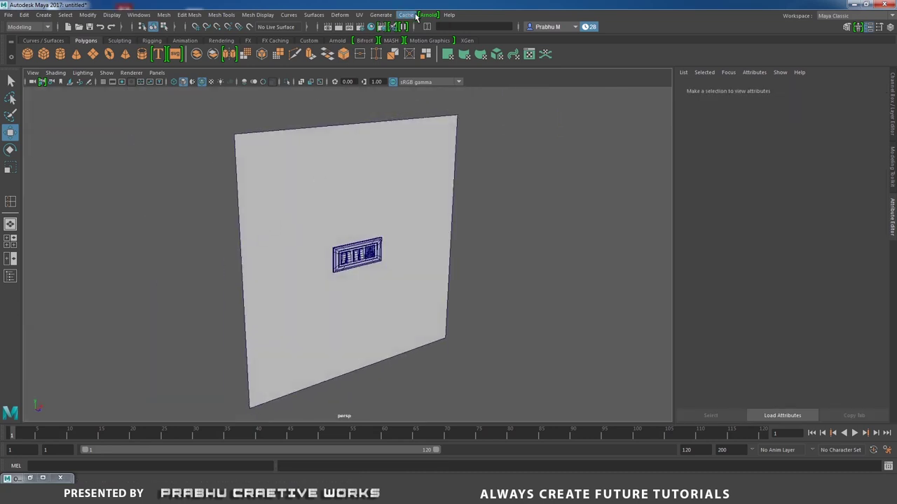
{"action": "left_click", "coordinate": [424, 16]}
{"action": "mouse_move", "coordinate": [432, 45]}
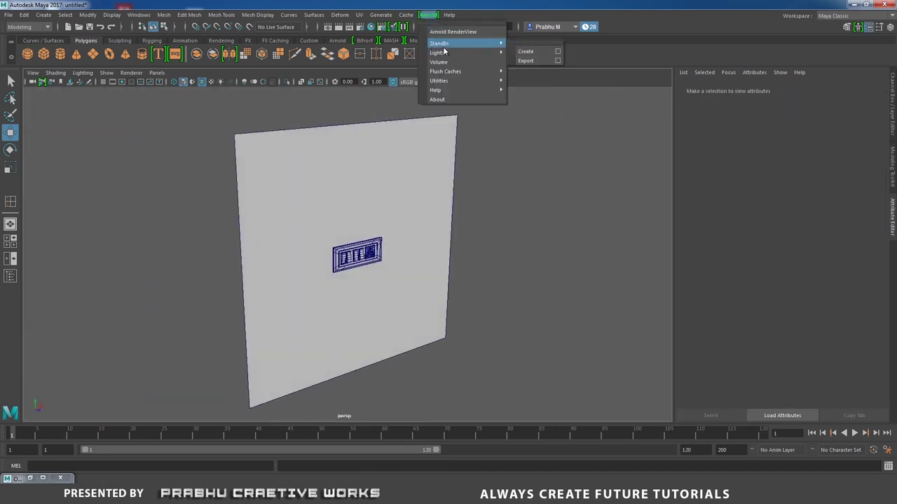
{"action": "mouse_move", "coordinate": [462, 53]}
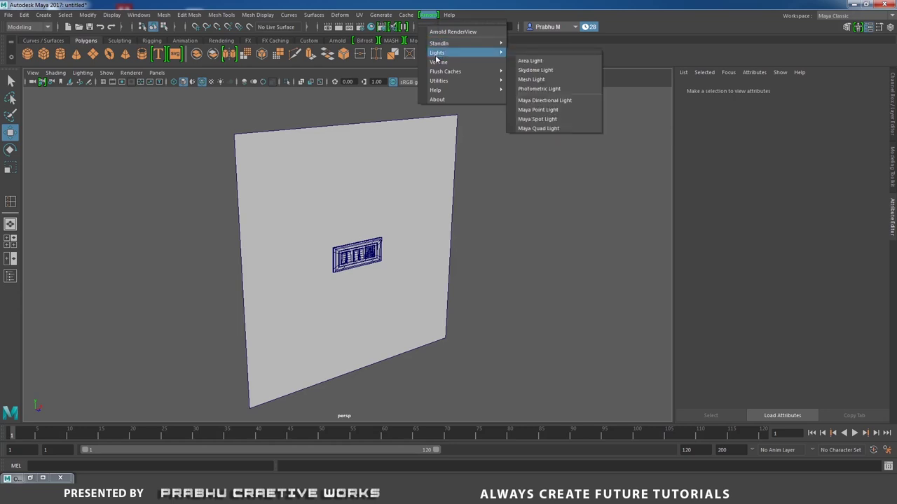
{"action": "left_click", "coordinate": [534, 70]}
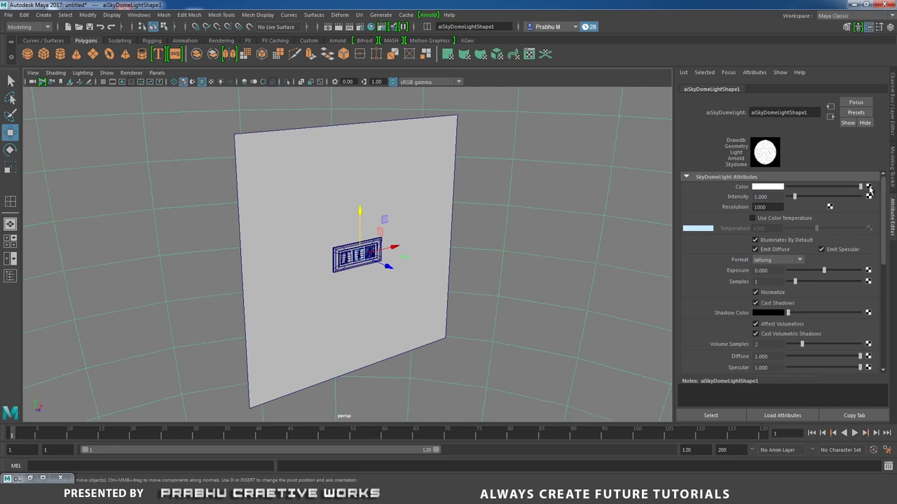
Connect a File texture to the skydome light's color and set its filter type to Off.
{"action": "left_click", "coordinate": [869, 188]}
{"action": "left_click", "coordinate": [726, 196]}
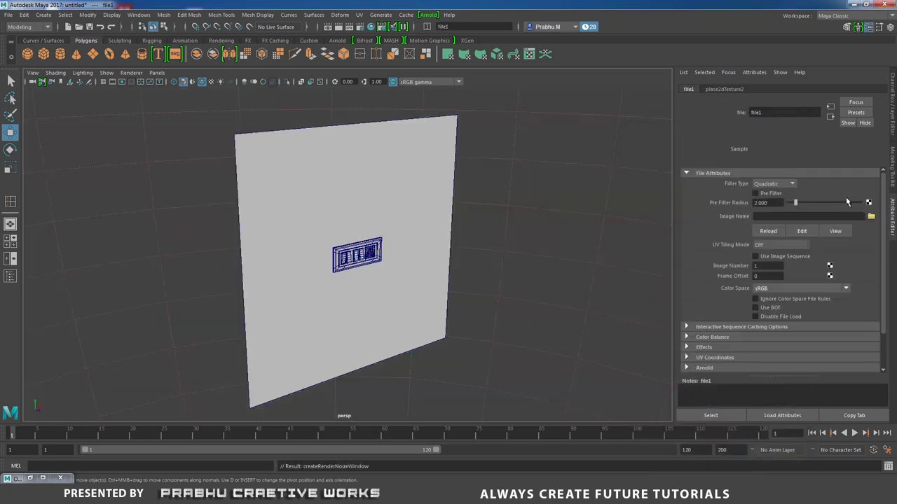
{"action": "left_click", "coordinate": [784, 184]}
{"action": "left_click", "coordinate": [764, 194]}
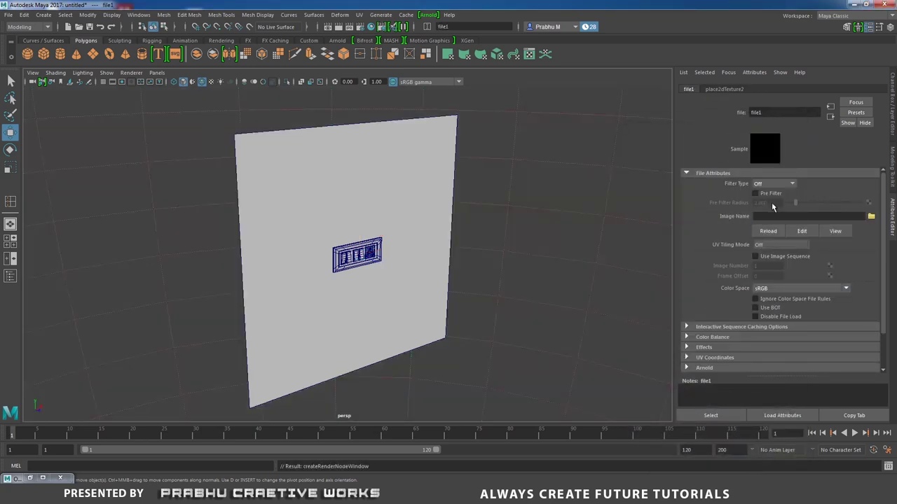
Load hdri_map.hdr from D:\Animated_Honda_Logo\sourceimages as the image of the skydome's file texture.
{"action": "left_click", "coordinate": [870, 216]}
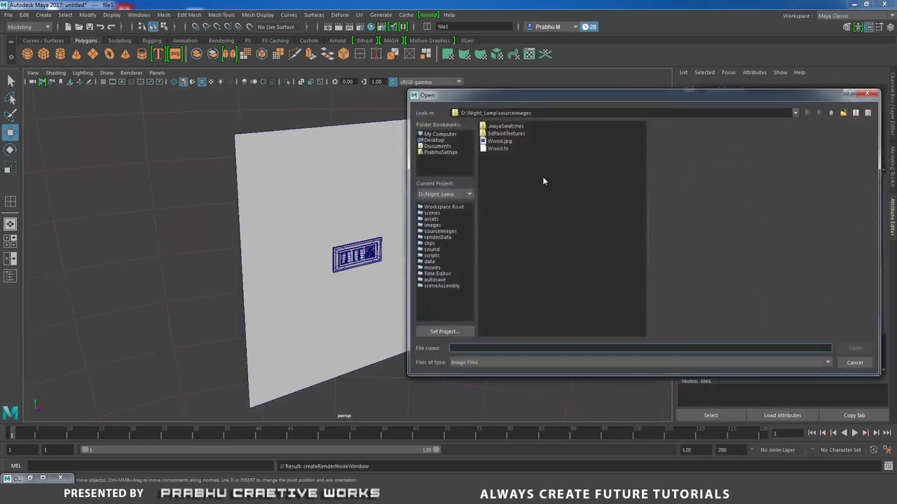
{"action": "left_click", "coordinate": [440, 133]}
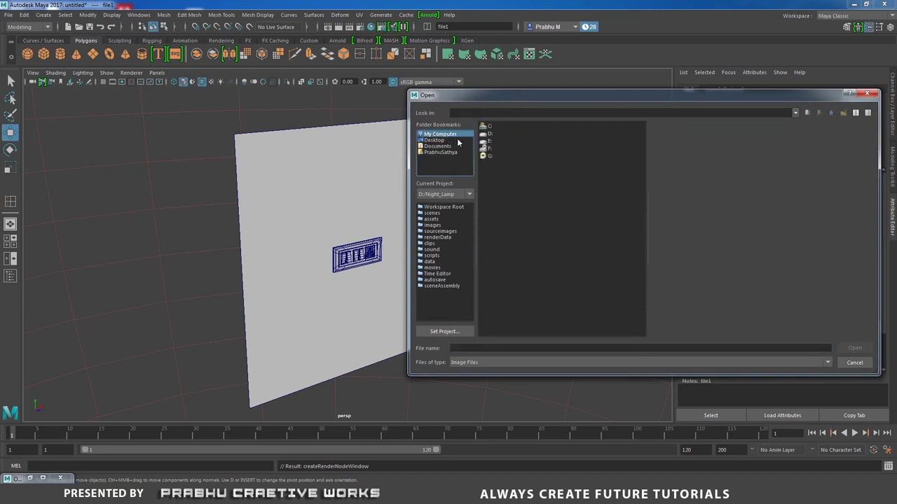
{"action": "double_click", "coordinate": [483, 140]}
{"action": "left_click", "coordinate": [504, 187]}
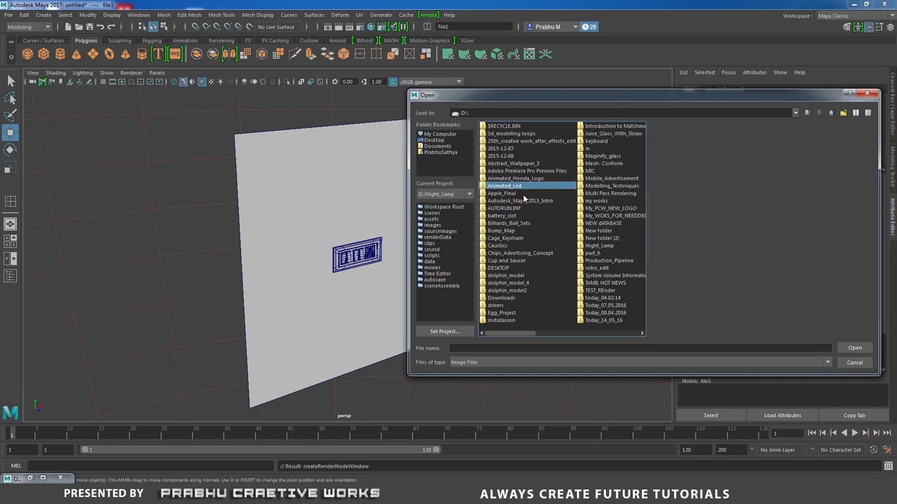
{"action": "left_click", "coordinate": [512, 259]}
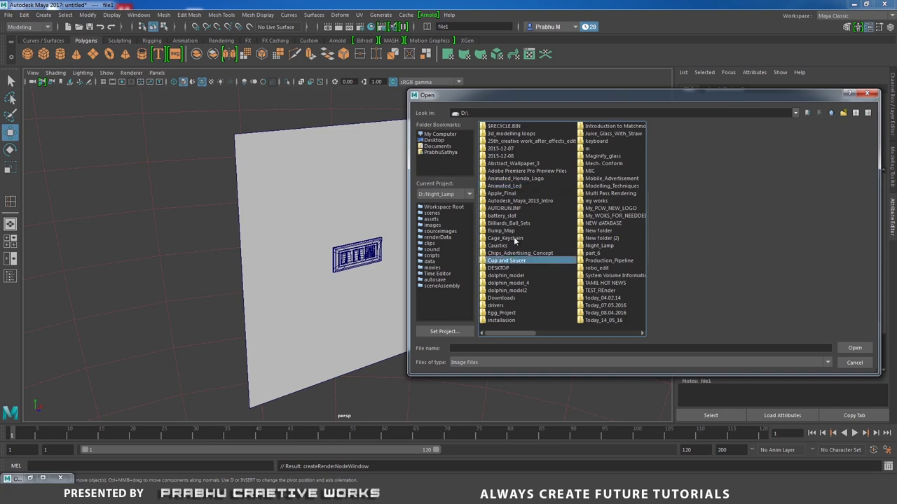
{"action": "left_click", "coordinate": [513, 166]}
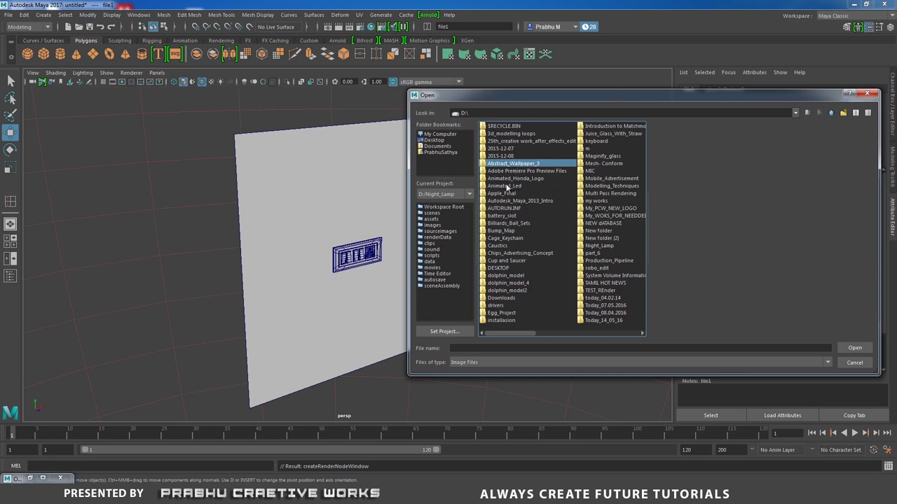
{"action": "double_click", "coordinate": [514, 179]}
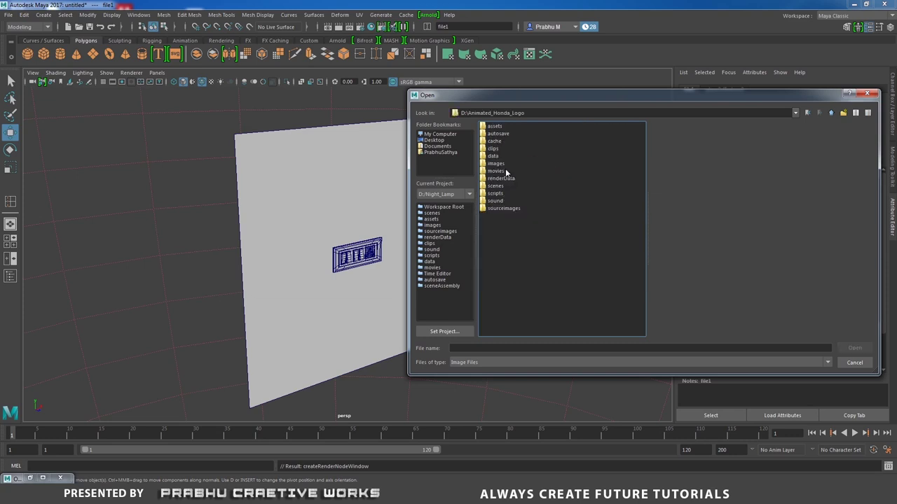
{"action": "double_click", "coordinate": [503, 208]}
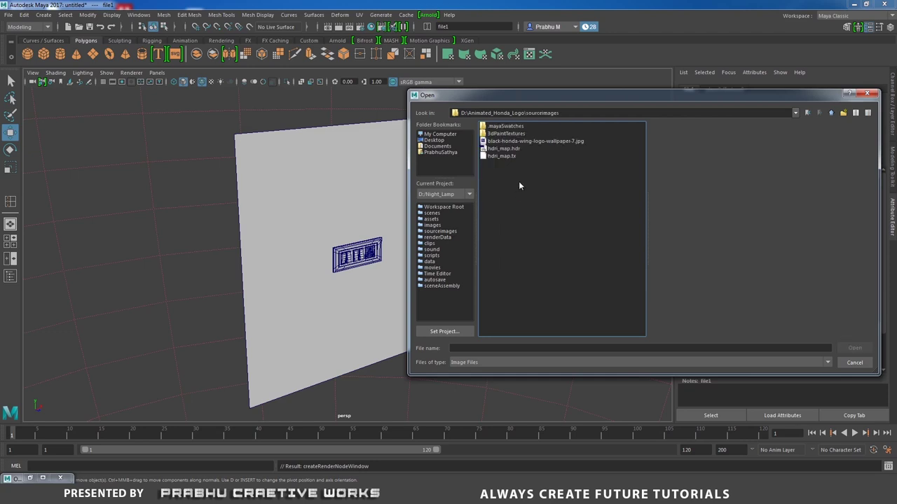
{"action": "left_click", "coordinate": [526, 141]}
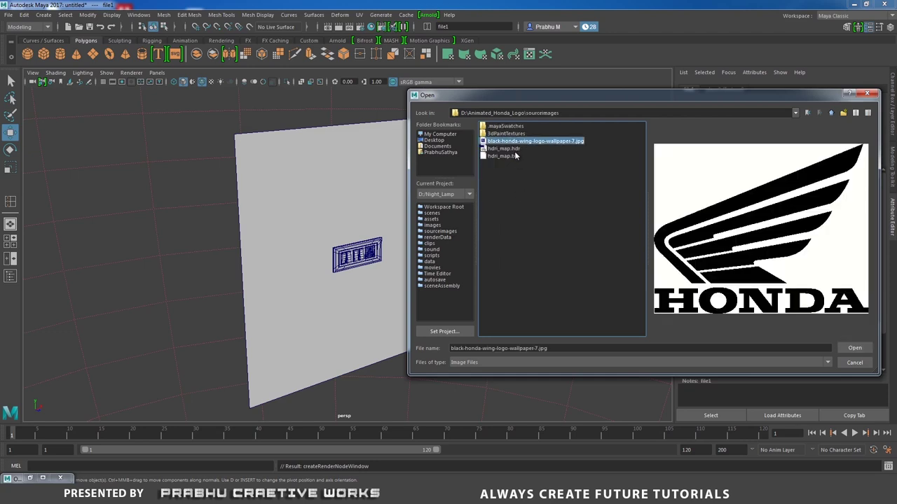
{"action": "left_click", "coordinate": [512, 149]}
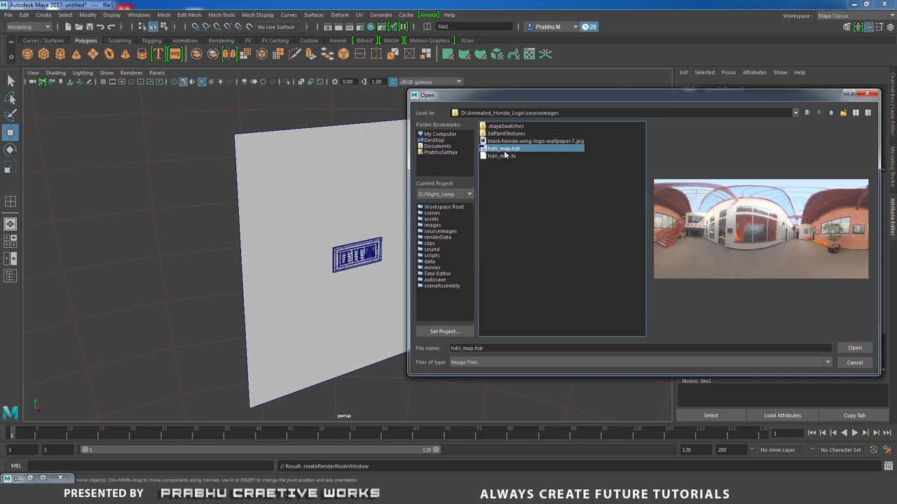
{"action": "left_click", "coordinate": [854, 348]}
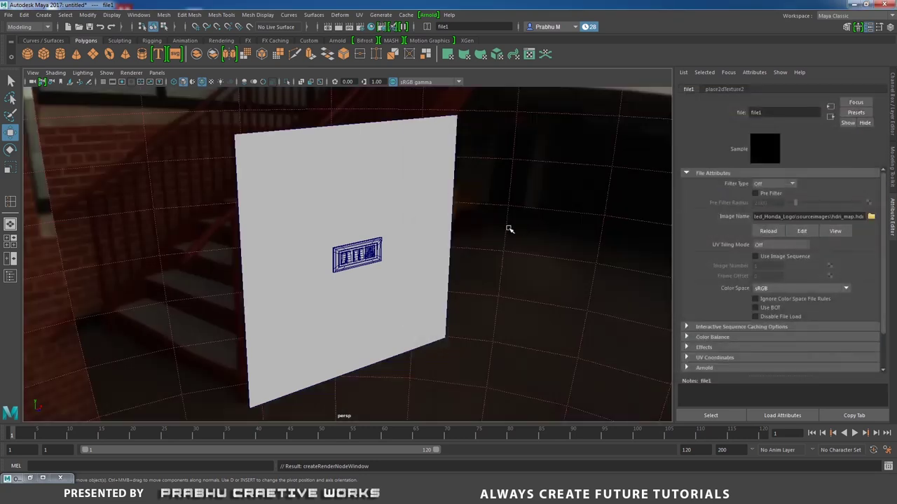
Select the skydome light and set its resolution to 3000.
{"action": "left_click_drag", "start_coordinate": [509, 229], "coordinate": [489, 227], "text": "alt"}
{"action": "right_click_drag", "start_coordinate": [489, 226], "coordinate": [548, 250], "text": "alt"}
{"action": "left_click_drag", "start_coordinate": [549, 250], "coordinate": [573, 250], "text": "alt"}
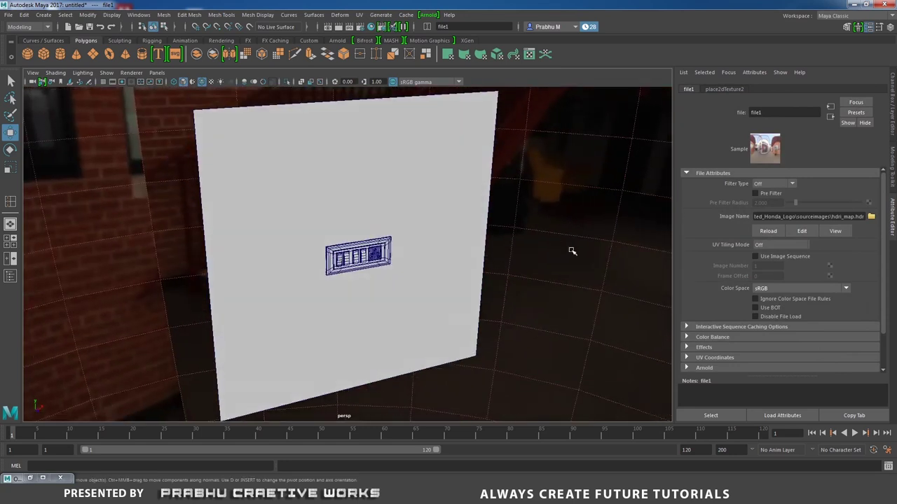
{"action": "left_click", "coordinate": [571, 152]}
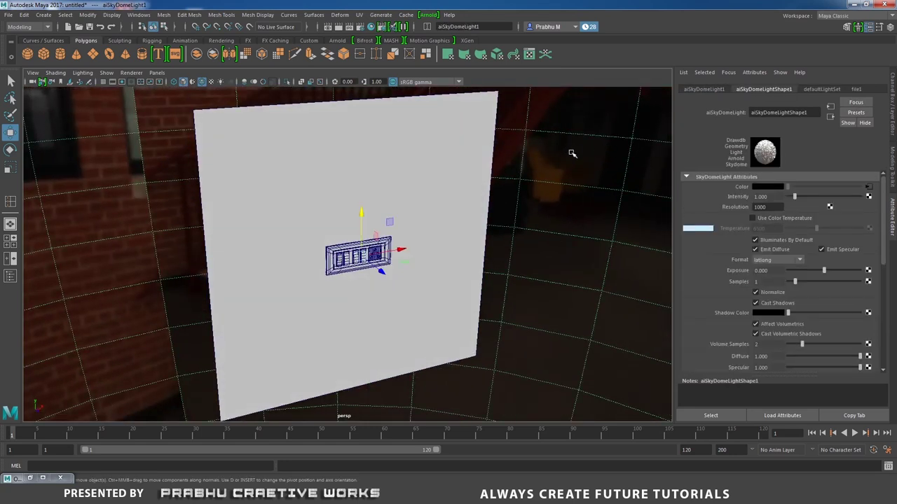
{"action": "left_click_drag", "start_coordinate": [771, 207], "coordinate": [721, 210]}
Arrange the top and perspective views side by side at full height and create a new camera.
{"action": "key", "text": "space"}
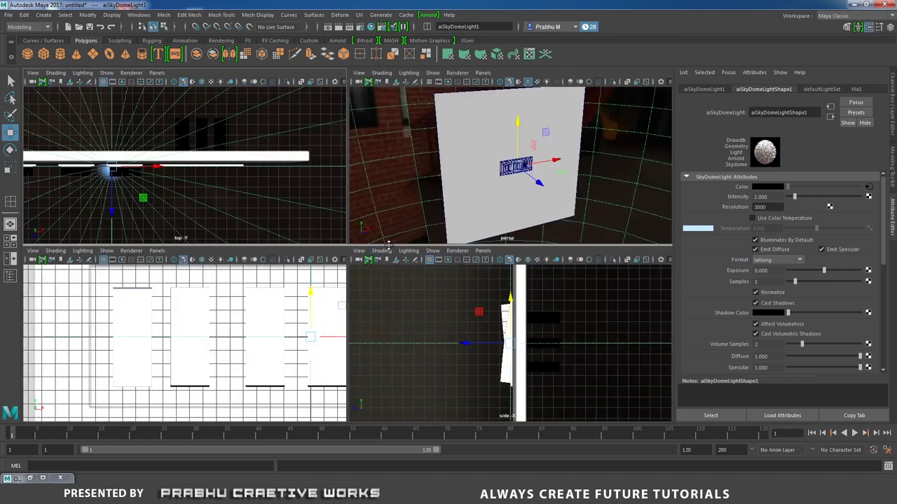
{"action": "left_click_drag", "start_coordinate": [389, 245], "coordinate": [392, 430]}
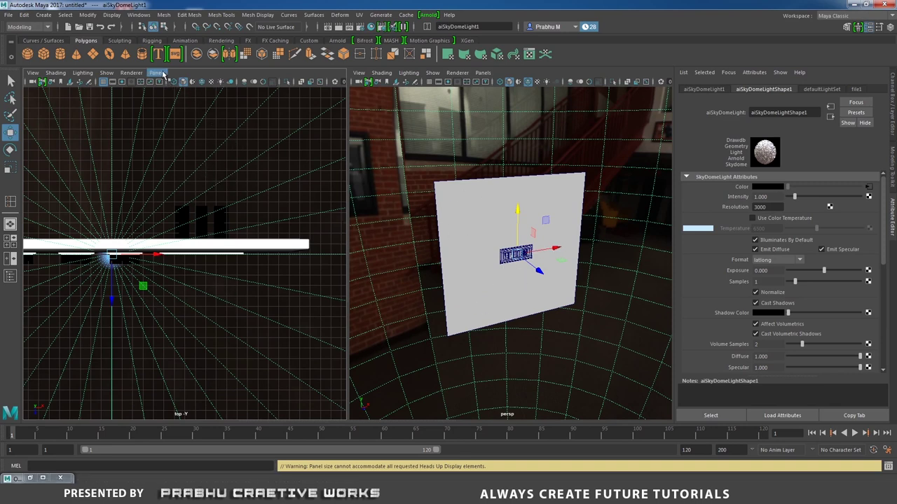
{"action": "left_click", "coordinate": [158, 41]}
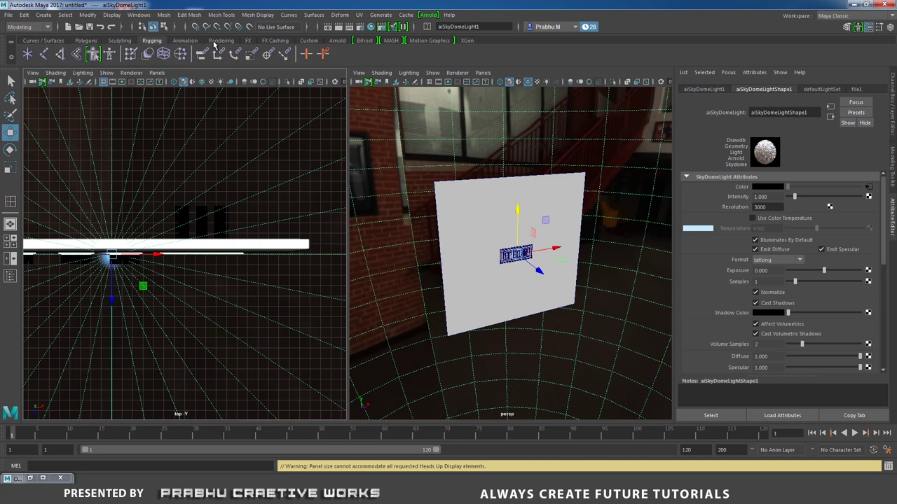
{"action": "left_click", "coordinate": [217, 41]}
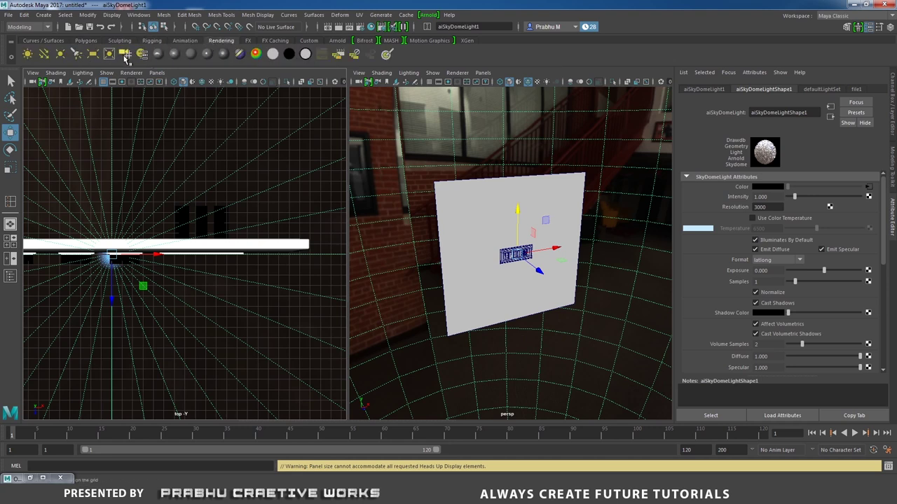
{"action": "left_click", "coordinate": [124, 54]}
Look through camera1 in place of the top view and frame the switch panel at an angle.
{"action": "left_click", "coordinate": [157, 72]}
{"action": "mouse_move", "coordinate": [211, 82]}
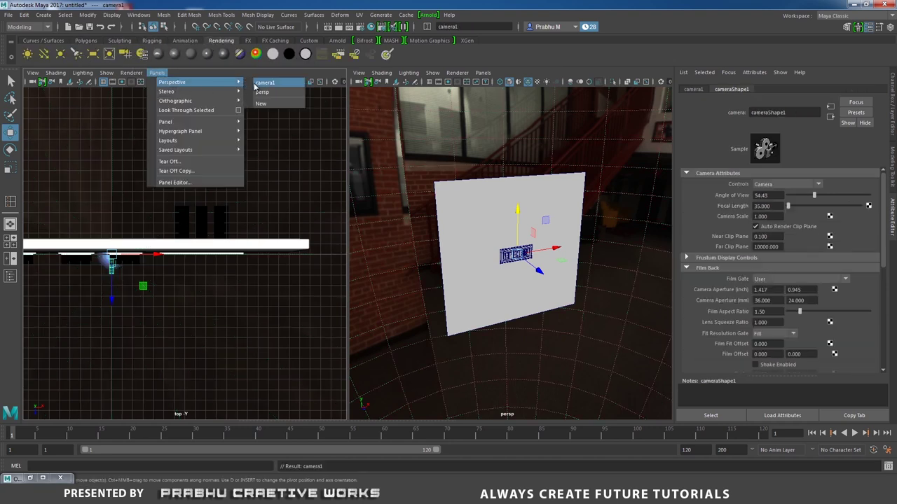
{"action": "left_click", "coordinate": [264, 83]}
{"action": "left_click_drag", "start_coordinate": [300, 236], "coordinate": [222, 158], "text": "alt"}
{"action": "right_click_drag", "start_coordinate": [222, 158], "coordinate": [161, 180], "text": "alt"}
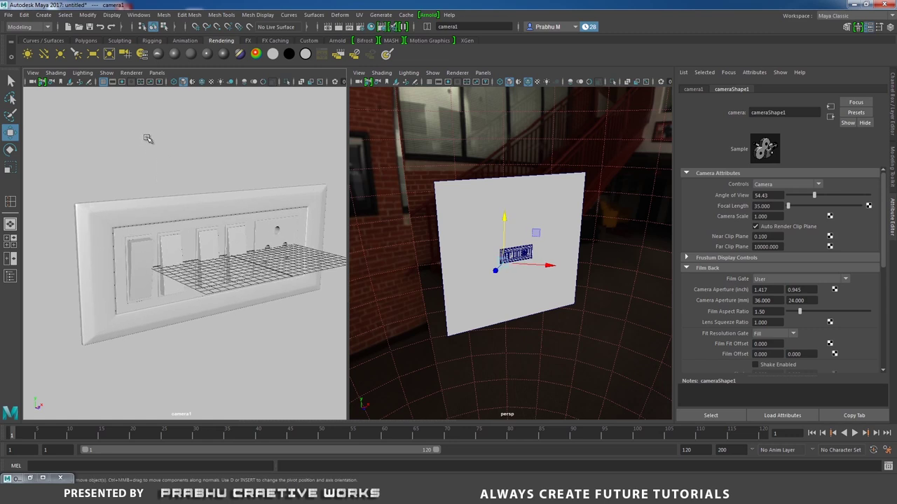
Set camera1's view to Overscan and turn on its Resolution Gate.
{"action": "left_click", "coordinate": [32, 72]}
{"action": "mouse_move", "coordinate": [63, 240]}
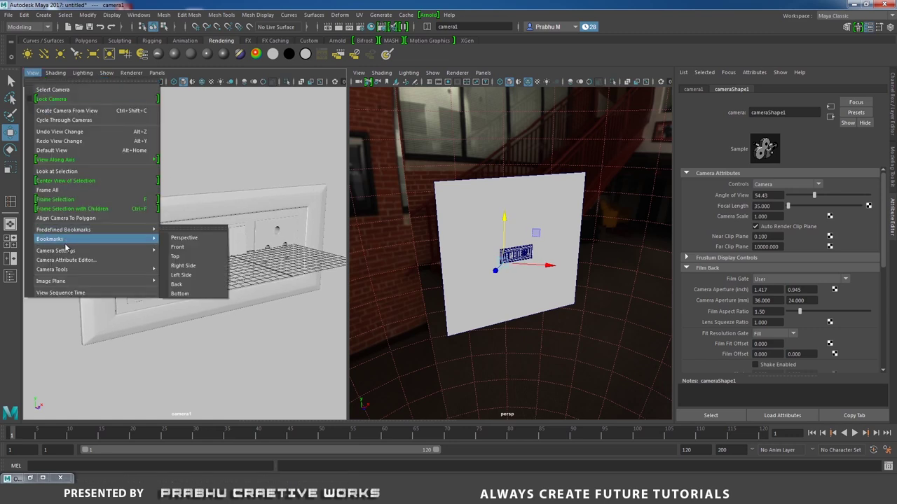
{"action": "left_click", "coordinate": [210, 412]}
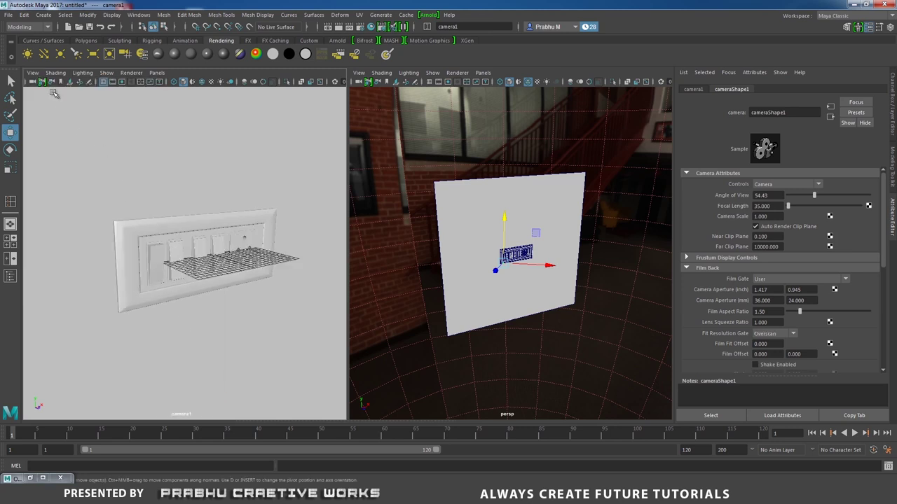
{"action": "left_click", "coordinate": [32, 72]}
{"action": "mouse_move", "coordinate": [154, 254]}
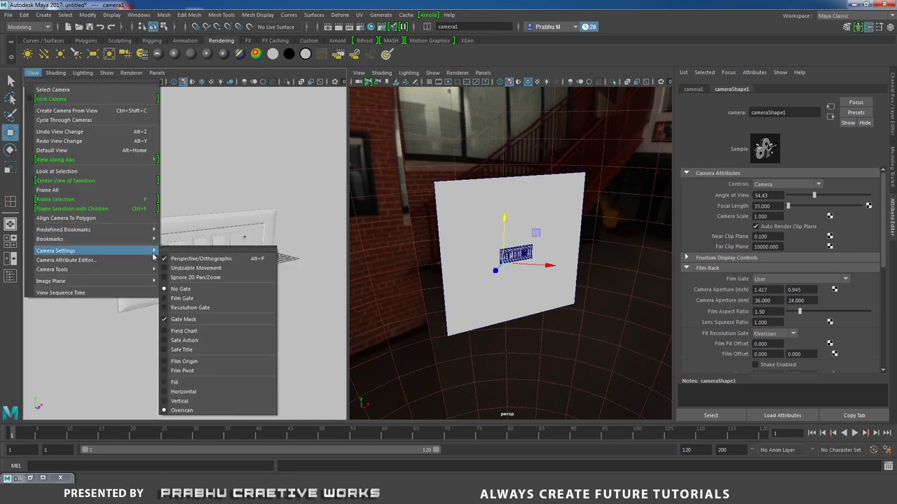
{"action": "left_click", "coordinate": [203, 308]}
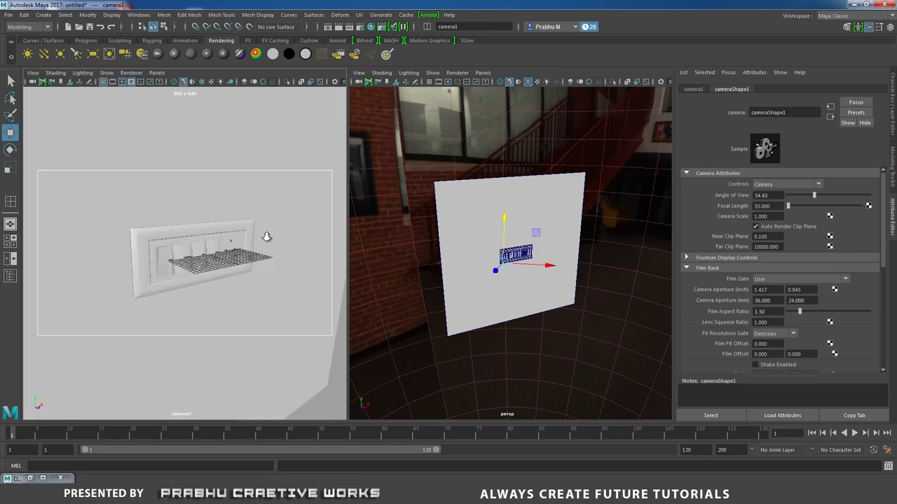
Frame the switch panel closer within camera1's gate and start a render in the Arnold Render View.
{"action": "right_click_drag", "start_coordinate": [266, 236], "coordinate": [284, 249], "text": "alt"}
{"action": "left_click_drag", "start_coordinate": [281, 247], "coordinate": [315, 212], "text": "alt"}
{"action": "left_click", "coordinate": [428, 15]}
{"action": "left_click", "coordinate": [452, 49]}
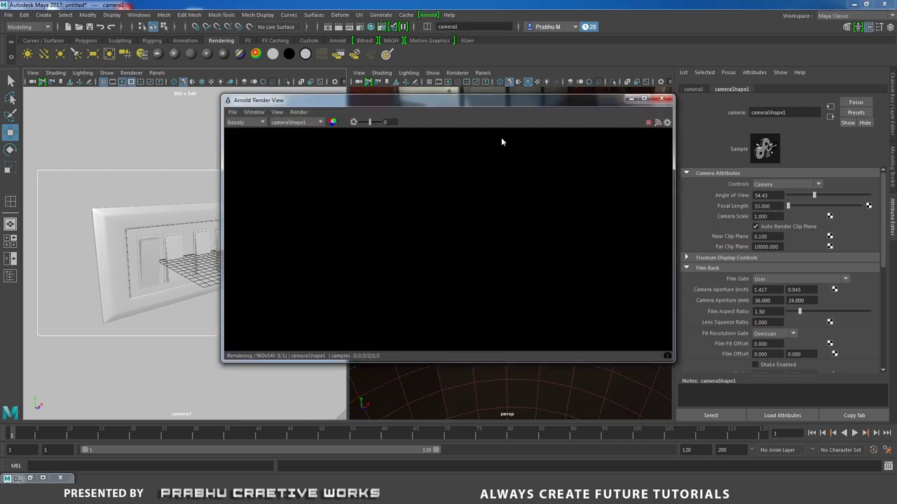
Preview the render through perspShape and switch the render camera back to cameraShape1.
{"action": "left_click", "coordinate": [321, 123]}
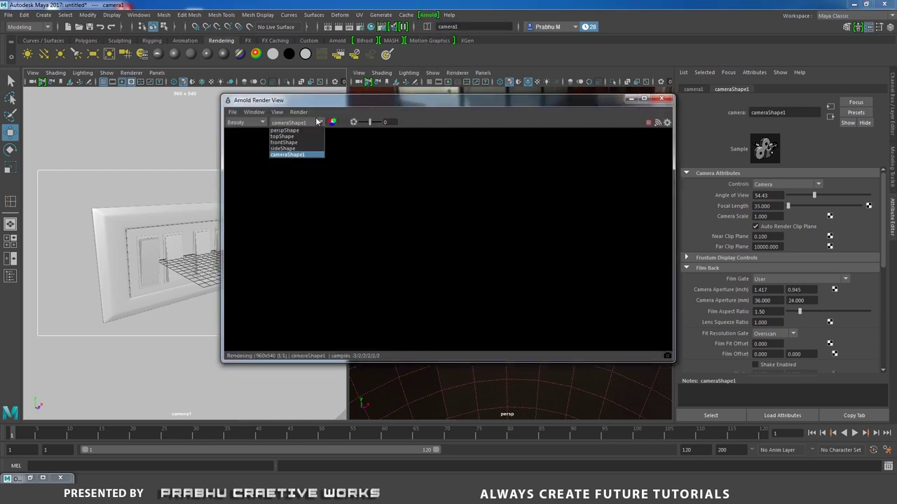
{"action": "left_click", "coordinate": [300, 131]}
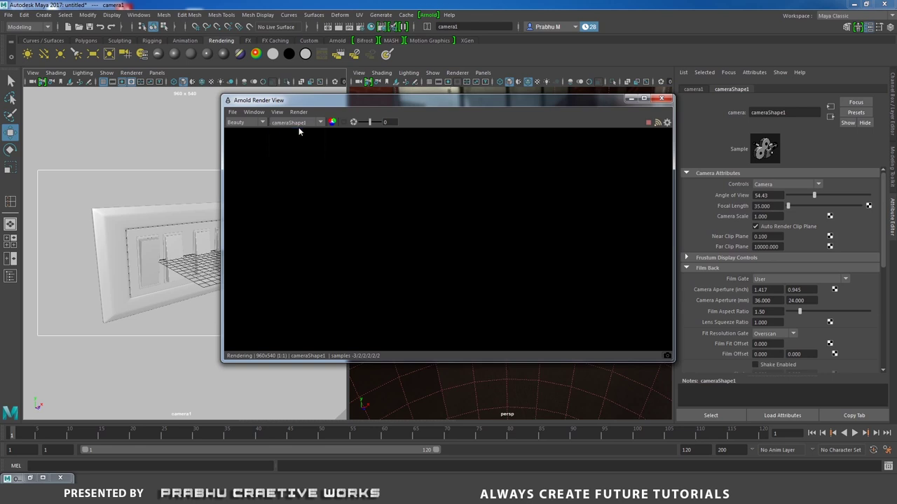
{"action": "left_click", "coordinate": [298, 126]}
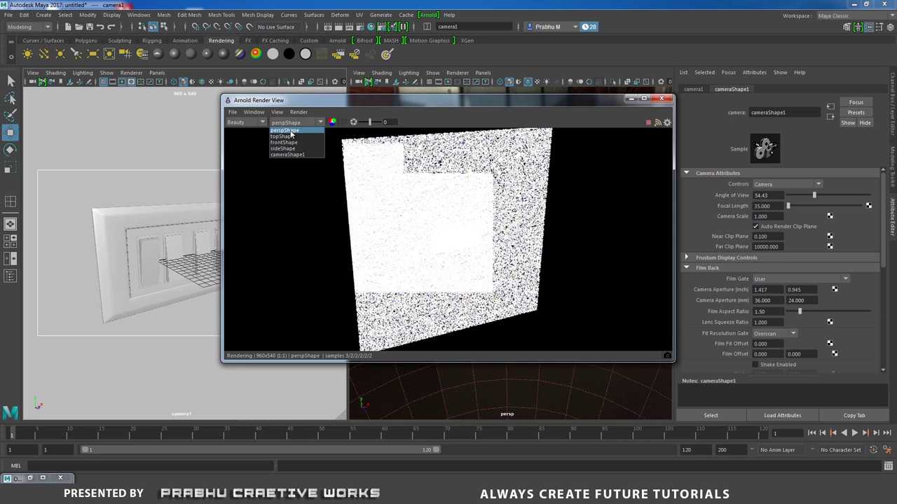
{"action": "left_click", "coordinate": [287, 154]}
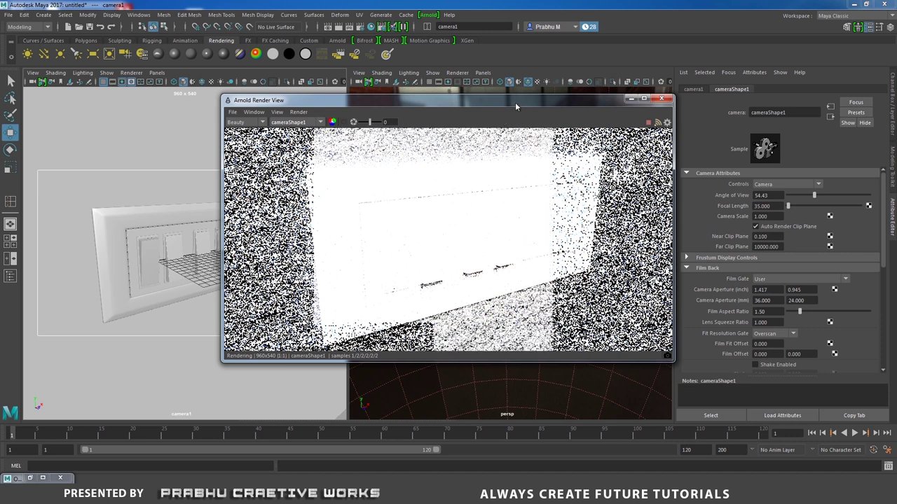
Set the skydome light's exposure to -1, and lower it further to about -2.57.
{"action": "left_click_drag", "start_coordinate": [515, 103], "coordinate": [324, 127]}
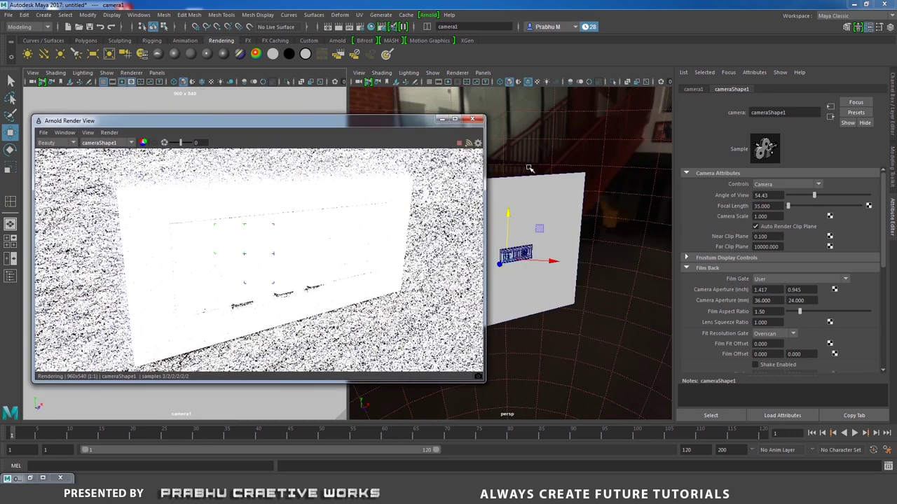
{"action": "left_click", "coordinate": [552, 127]}
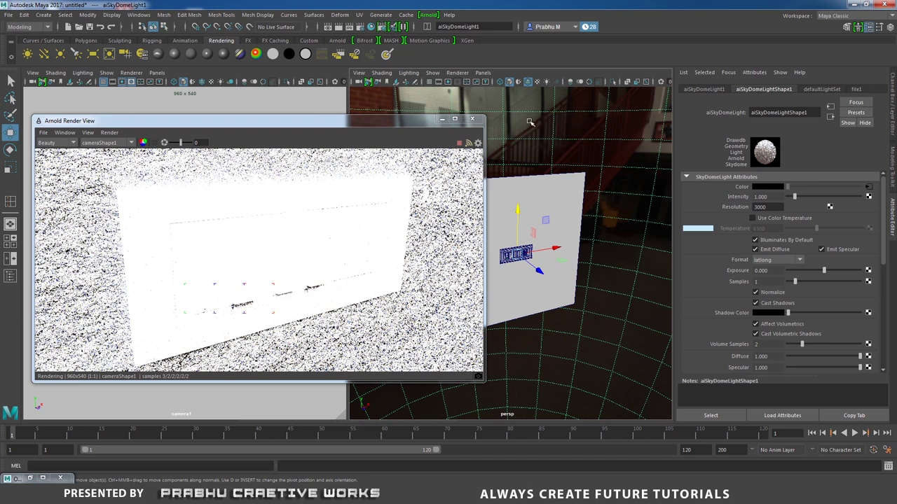
{"action": "left_click", "coordinate": [776, 272]}
{"action": "type", "text": "-"}
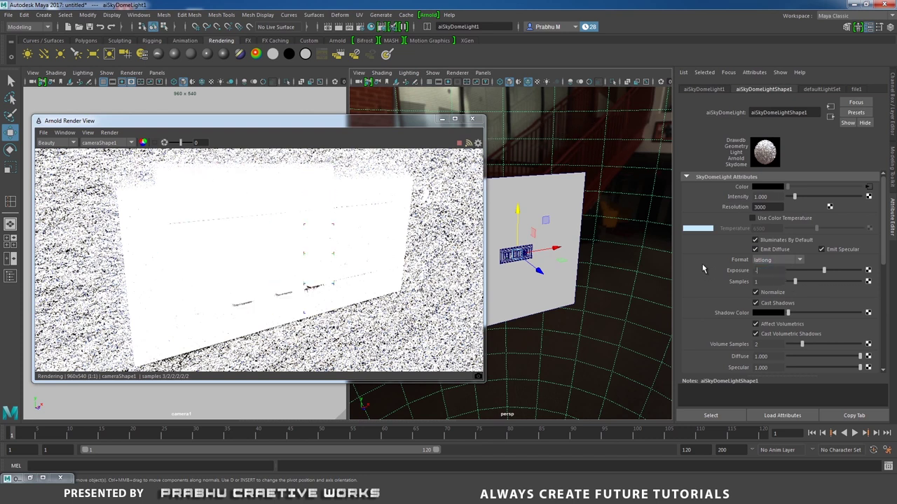
{"action": "type", "text": "1"}
{"action": "key", "text": "Return"}
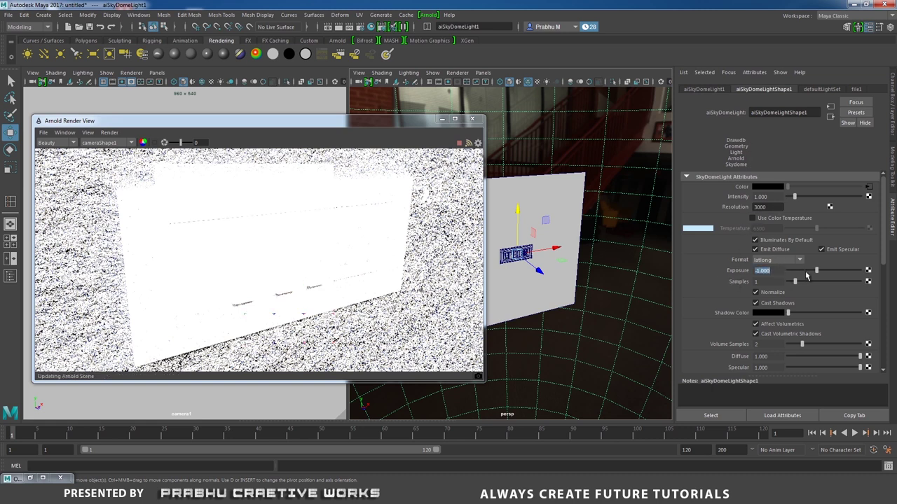
{"action": "left_click_drag", "start_coordinate": [811, 275], "coordinate": [813, 274]}
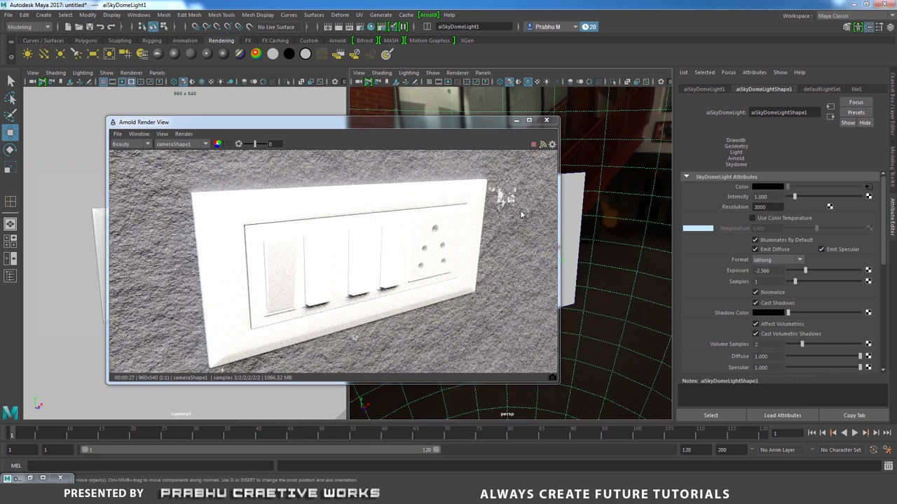
Reduce the bump depth of the wall plane's wall_aiStandard1 material, trying 0.01 and settling on 0.001.
{"action": "left_click", "coordinate": [583, 187]}
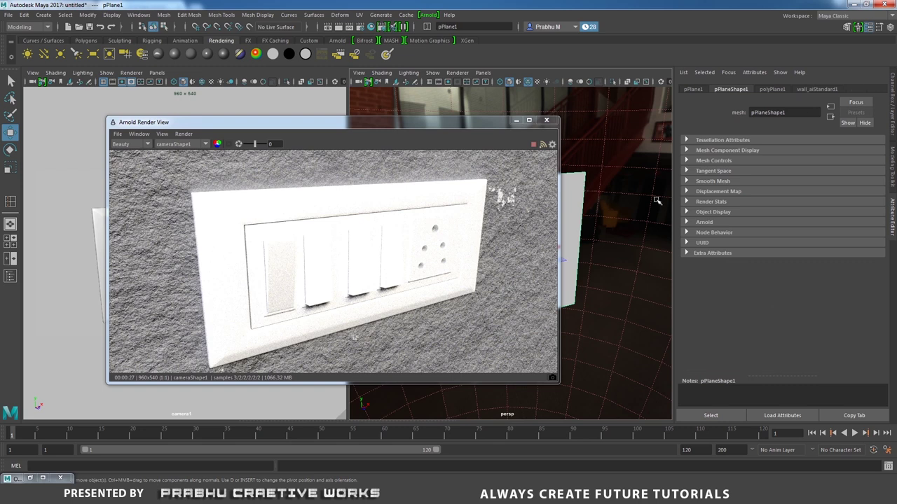
{"action": "left_click", "coordinate": [812, 90]}
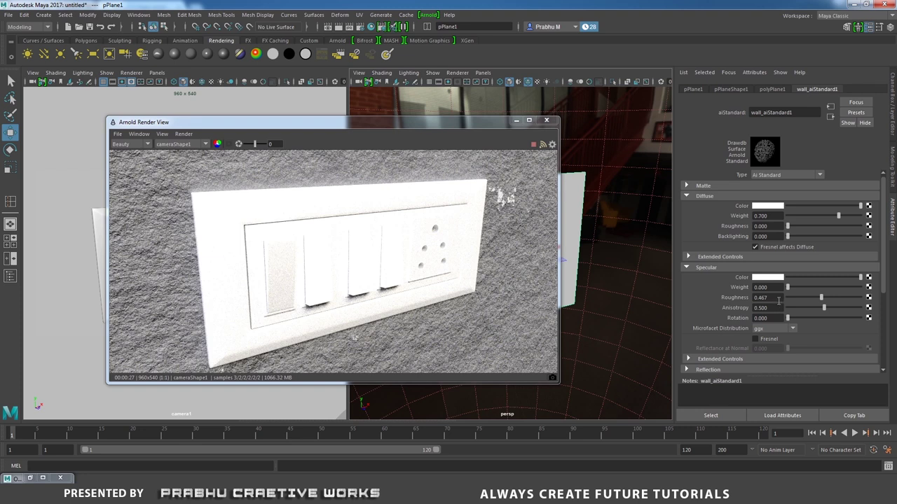
{"action": "scroll", "coordinate": [777, 307], "scroll_direction": "down", "scroll_amount": 5}
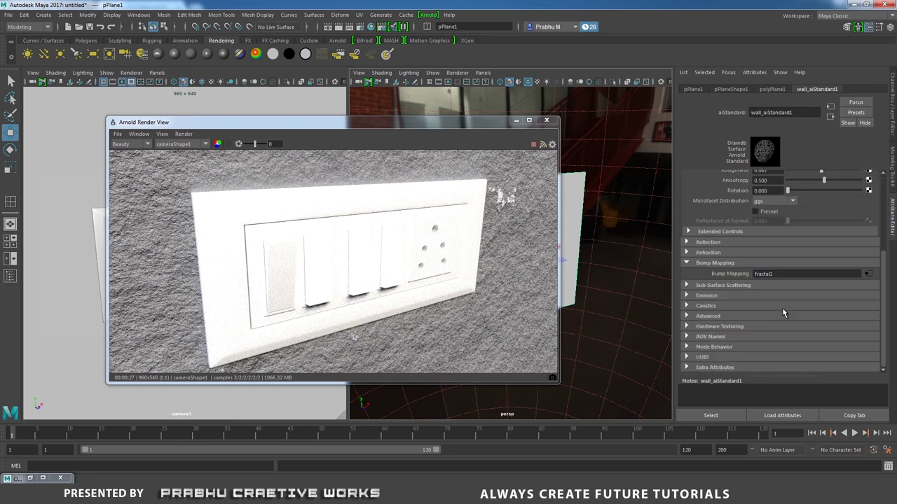
{"action": "left_click", "coordinate": [868, 274]}
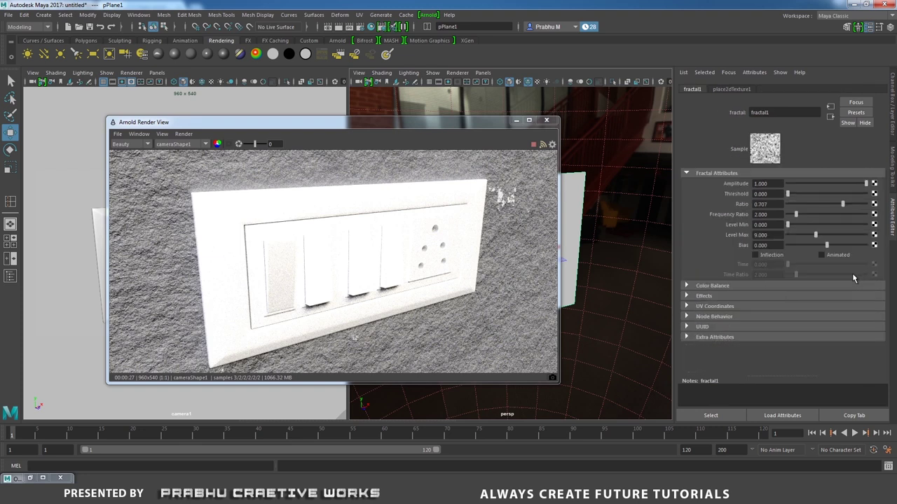
{"action": "left_click", "coordinate": [830, 116]}
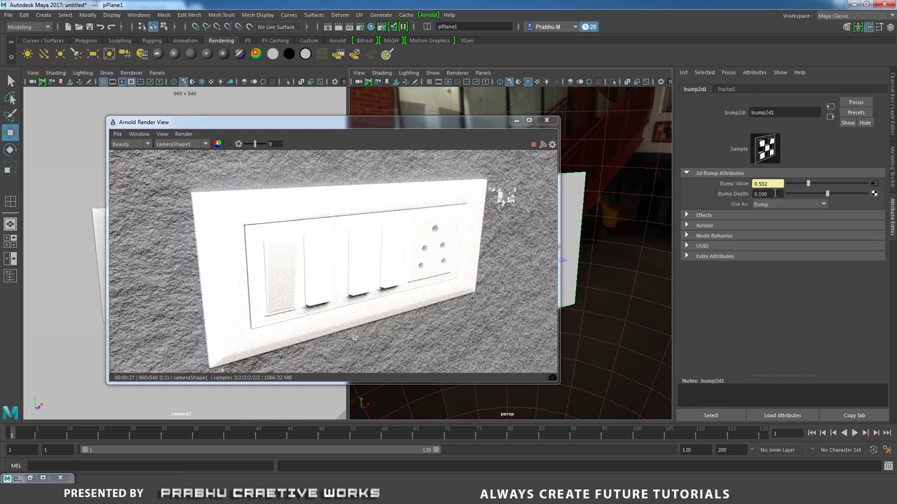
{"action": "left_click", "coordinate": [762, 194]}
{"action": "type", "text": "0.01"}
{"action": "key", "text": "Return"}
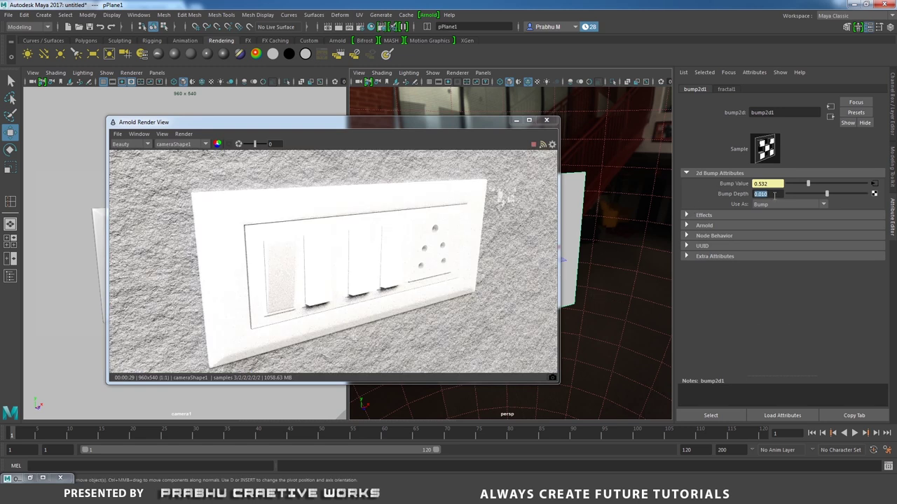
{"action": "type", "text": "0.001"}
{"action": "key", "text": "Return"}
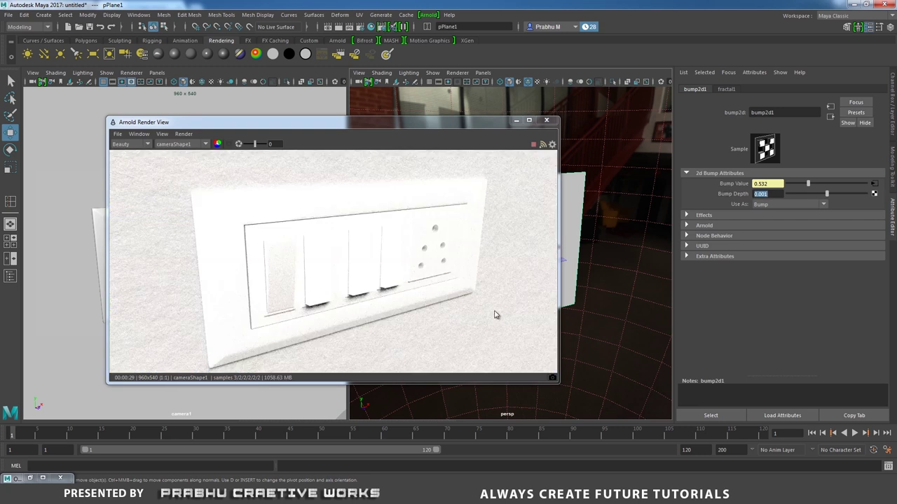
Select the skydome light and set its exposure to -4.
{"action": "left_click", "coordinate": [606, 139]}
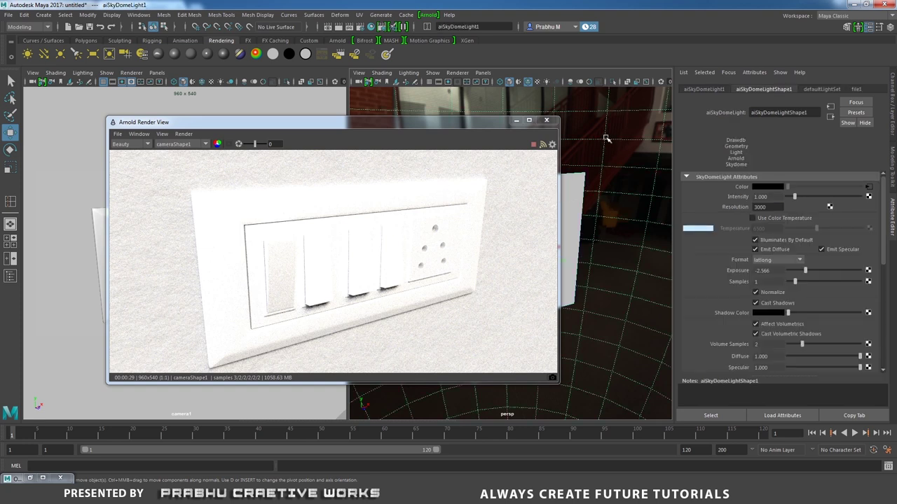
{"action": "left_click", "coordinate": [780, 270]}
{"action": "type", "text": "-4"}
{"action": "key", "text": "Return"}
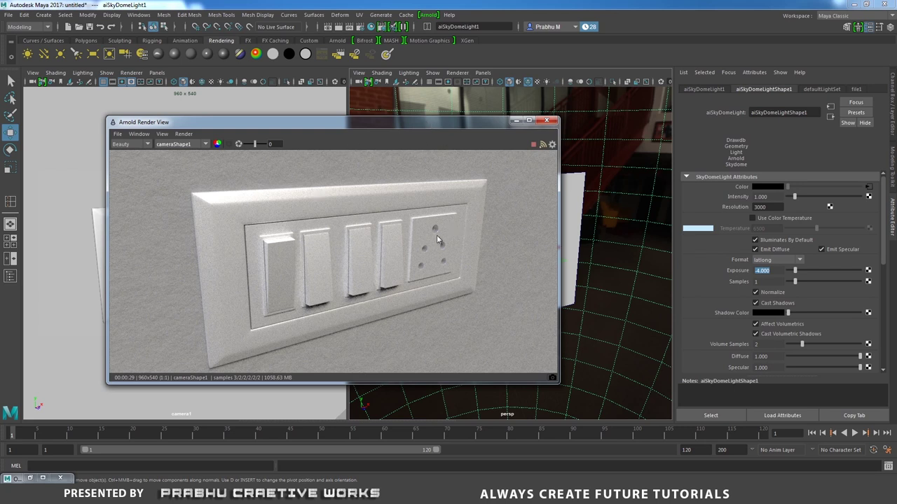
Orbit camera1 to a nearly frontal view of the switch panel while the Arnold render updates.
{"action": "left_click_drag", "start_coordinate": [457, 127], "coordinate": [655, 133]}
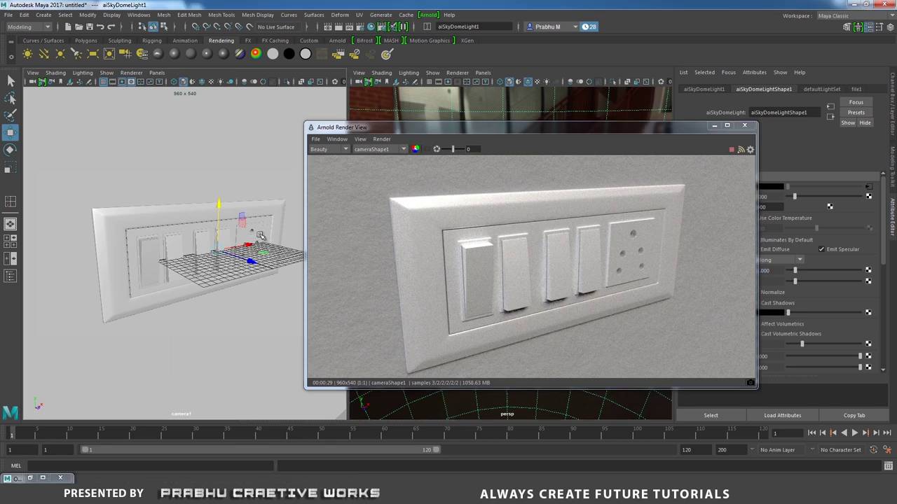
{"action": "mouse_move", "coordinate": [250, 234]}
{"action": "left_mouse_down", "text": "alt"}
{"action": "mouse_move", "coordinate": [239, 233]}
{"action": "mouse_move", "coordinate": [255, 236]}
{"action": "left_mouse_up", "text": "alt"}
{"action": "middle_click_drag", "start_coordinate": [264, 234], "coordinate": [254, 235], "text": "alt"}
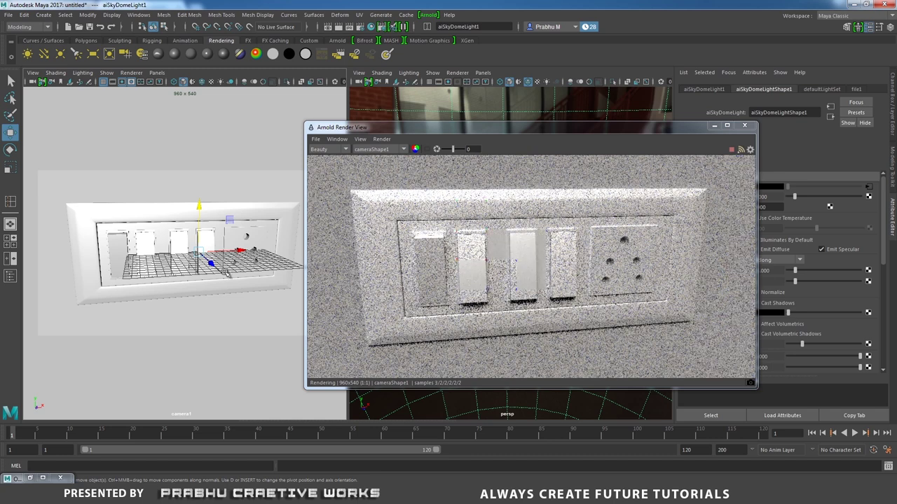
{"action": "left_click_drag", "start_coordinate": [188, 282], "coordinate": [227, 304], "text": "alt"}
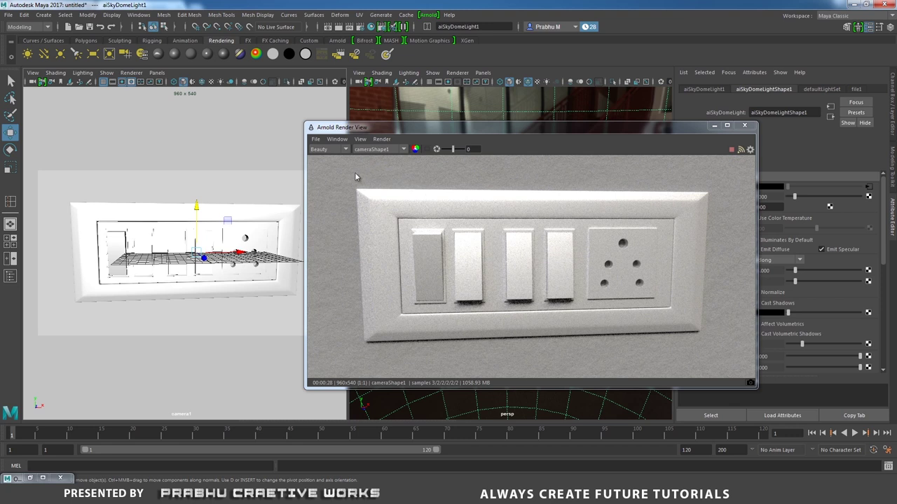
{"action": "left_click_drag", "start_coordinate": [647, 128], "coordinate": [502, 159]}
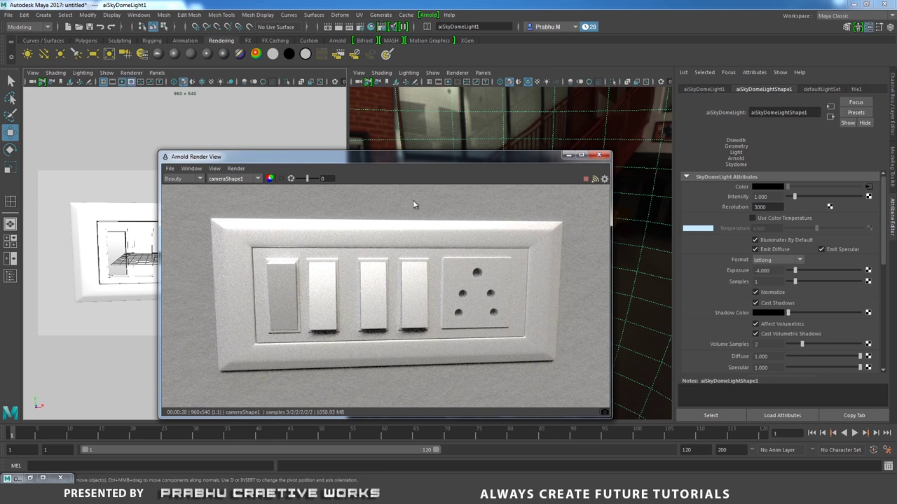
Change the diffuse color of the wall plane's wall_aiStandard1 material to a pale yellow, about hue 45.7, saturation 0.47, value 1.
{"action": "left_click_drag", "start_coordinate": [398, 161], "coordinate": [541, 162]}
{"action": "left_click", "coordinate": [219, 190]}
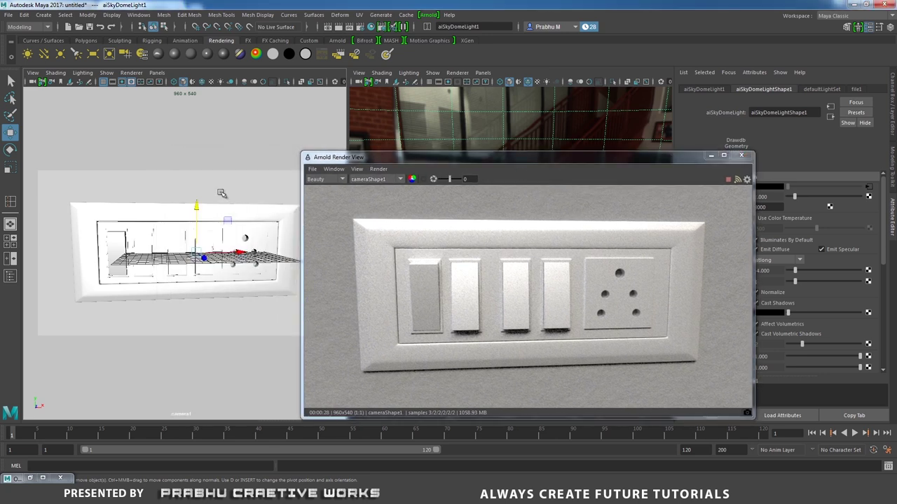
{"action": "left_click", "coordinate": [817, 89]}
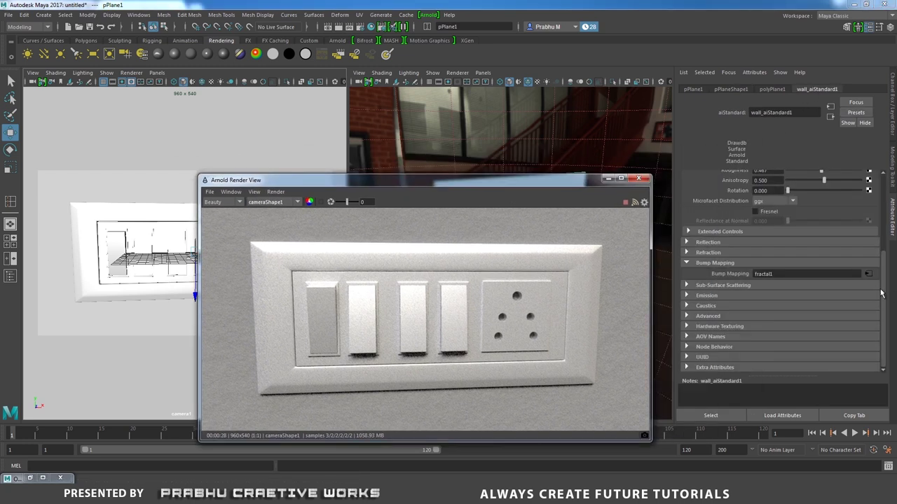
{"action": "left_click_drag", "start_coordinate": [881, 294], "coordinate": [879, 202]}
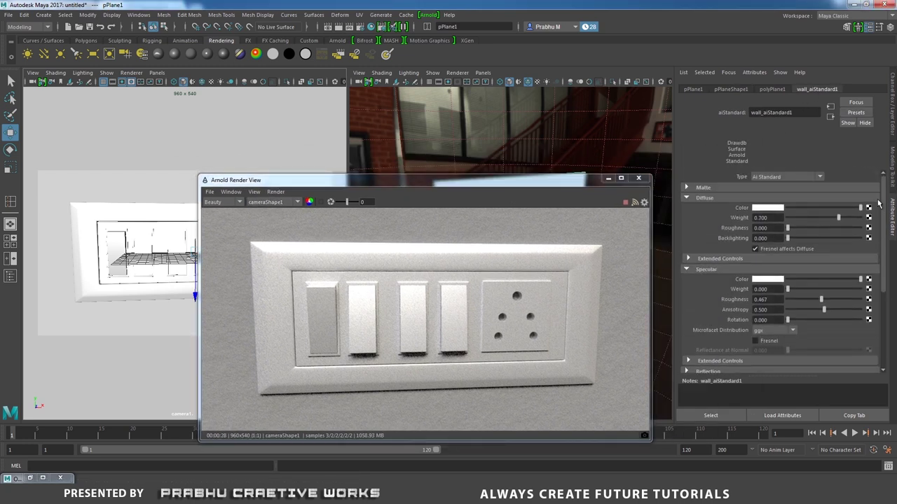
{"action": "left_click", "coordinate": [770, 208]}
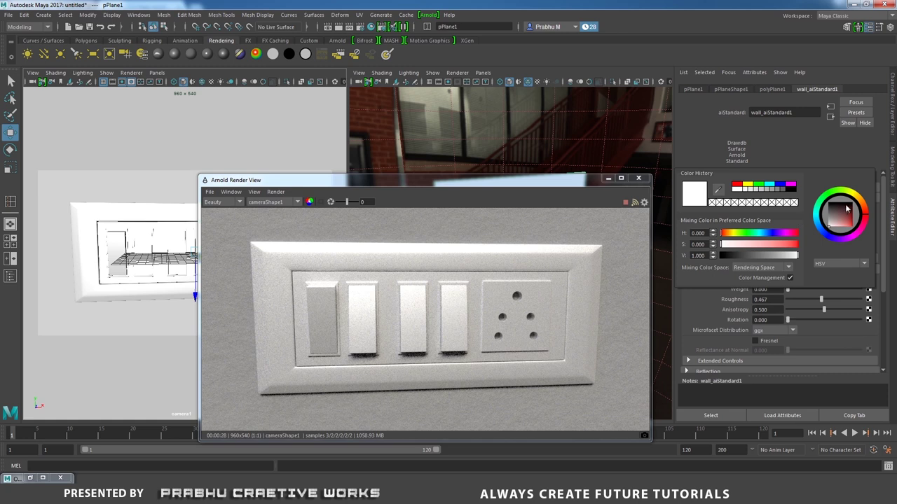
{"action": "left_click_drag", "start_coordinate": [864, 203], "coordinate": [840, 231]}
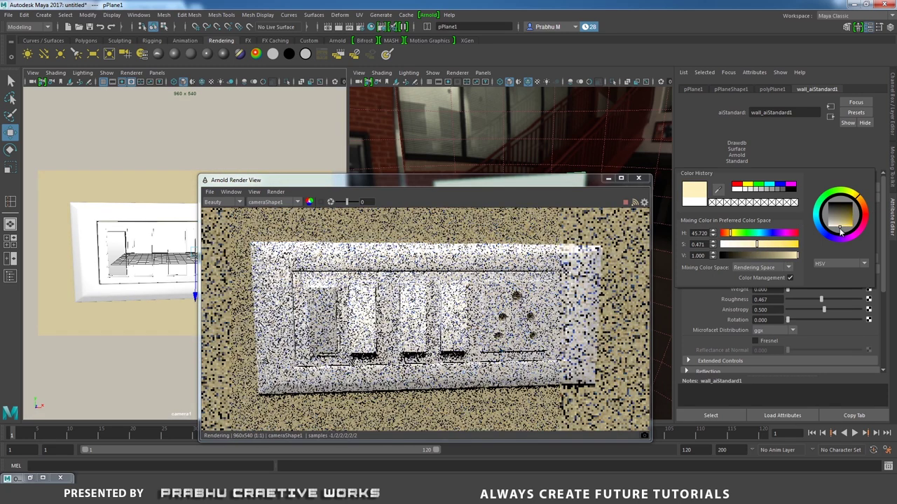